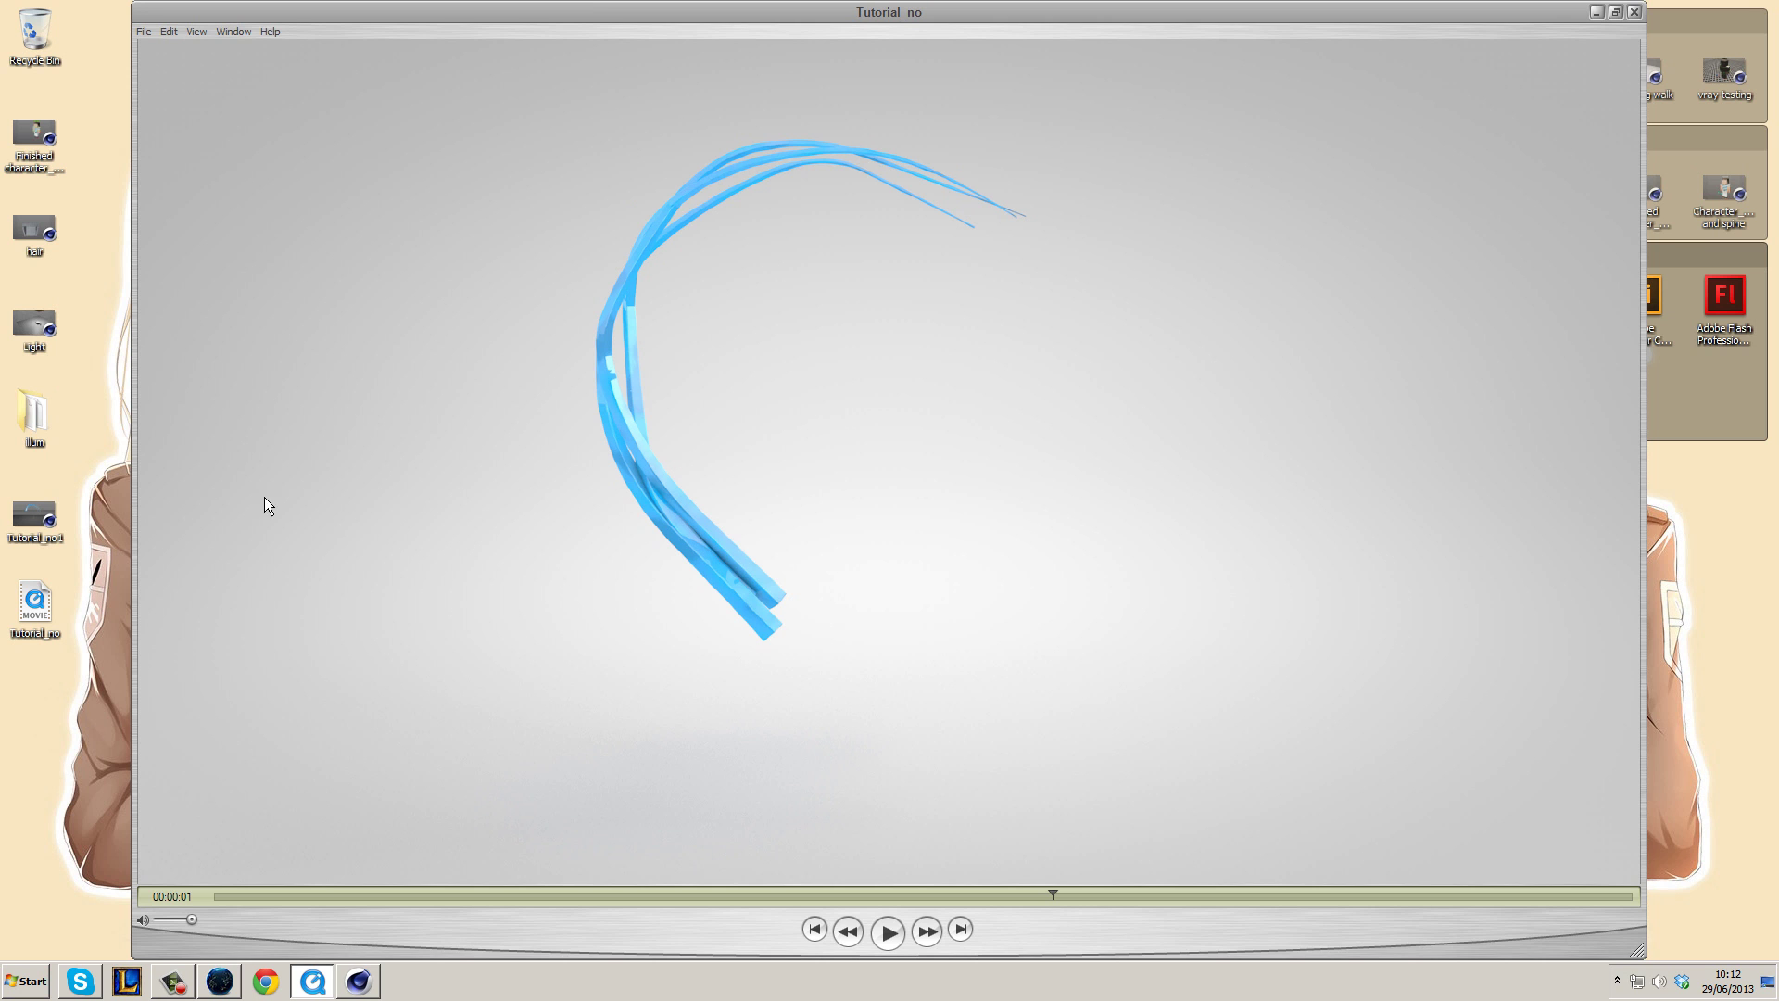
# Switch to CINEMA 4D and review the Global Illumination, Ambient Occlusion and Output render settings.
pyautogui.click(362, 984)
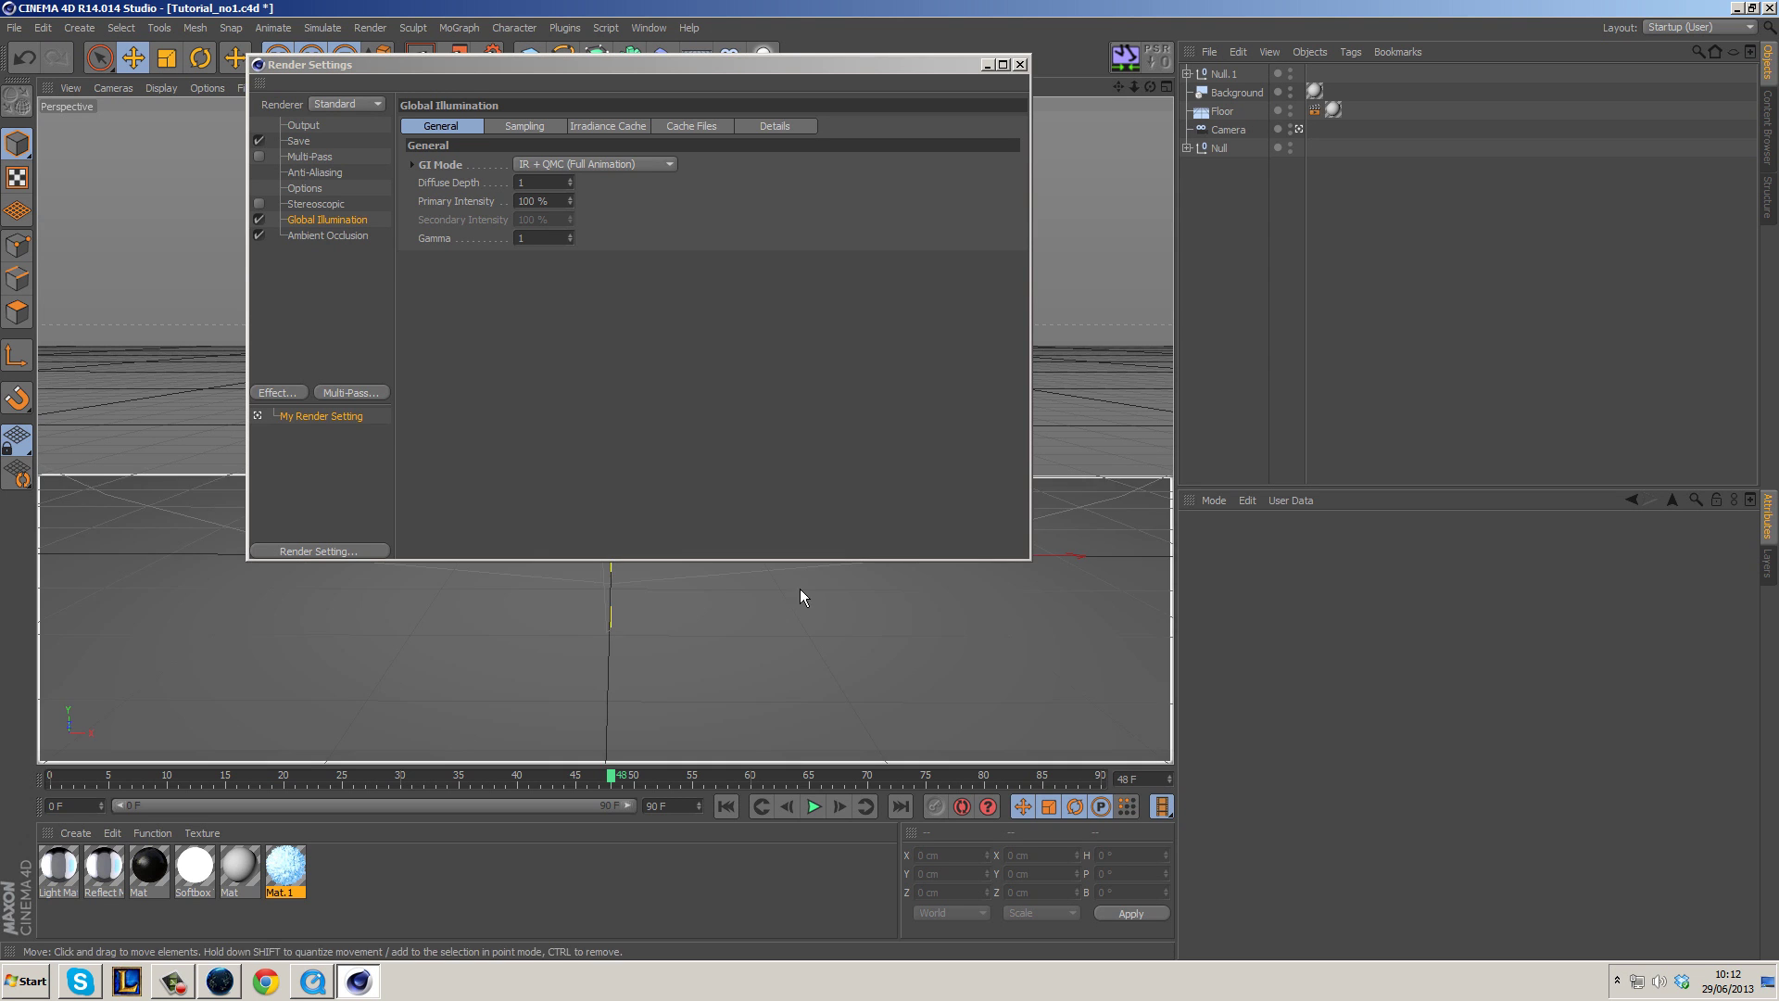
pyautogui.moveTo(579, 64); pyautogui.dragTo(794, 229)
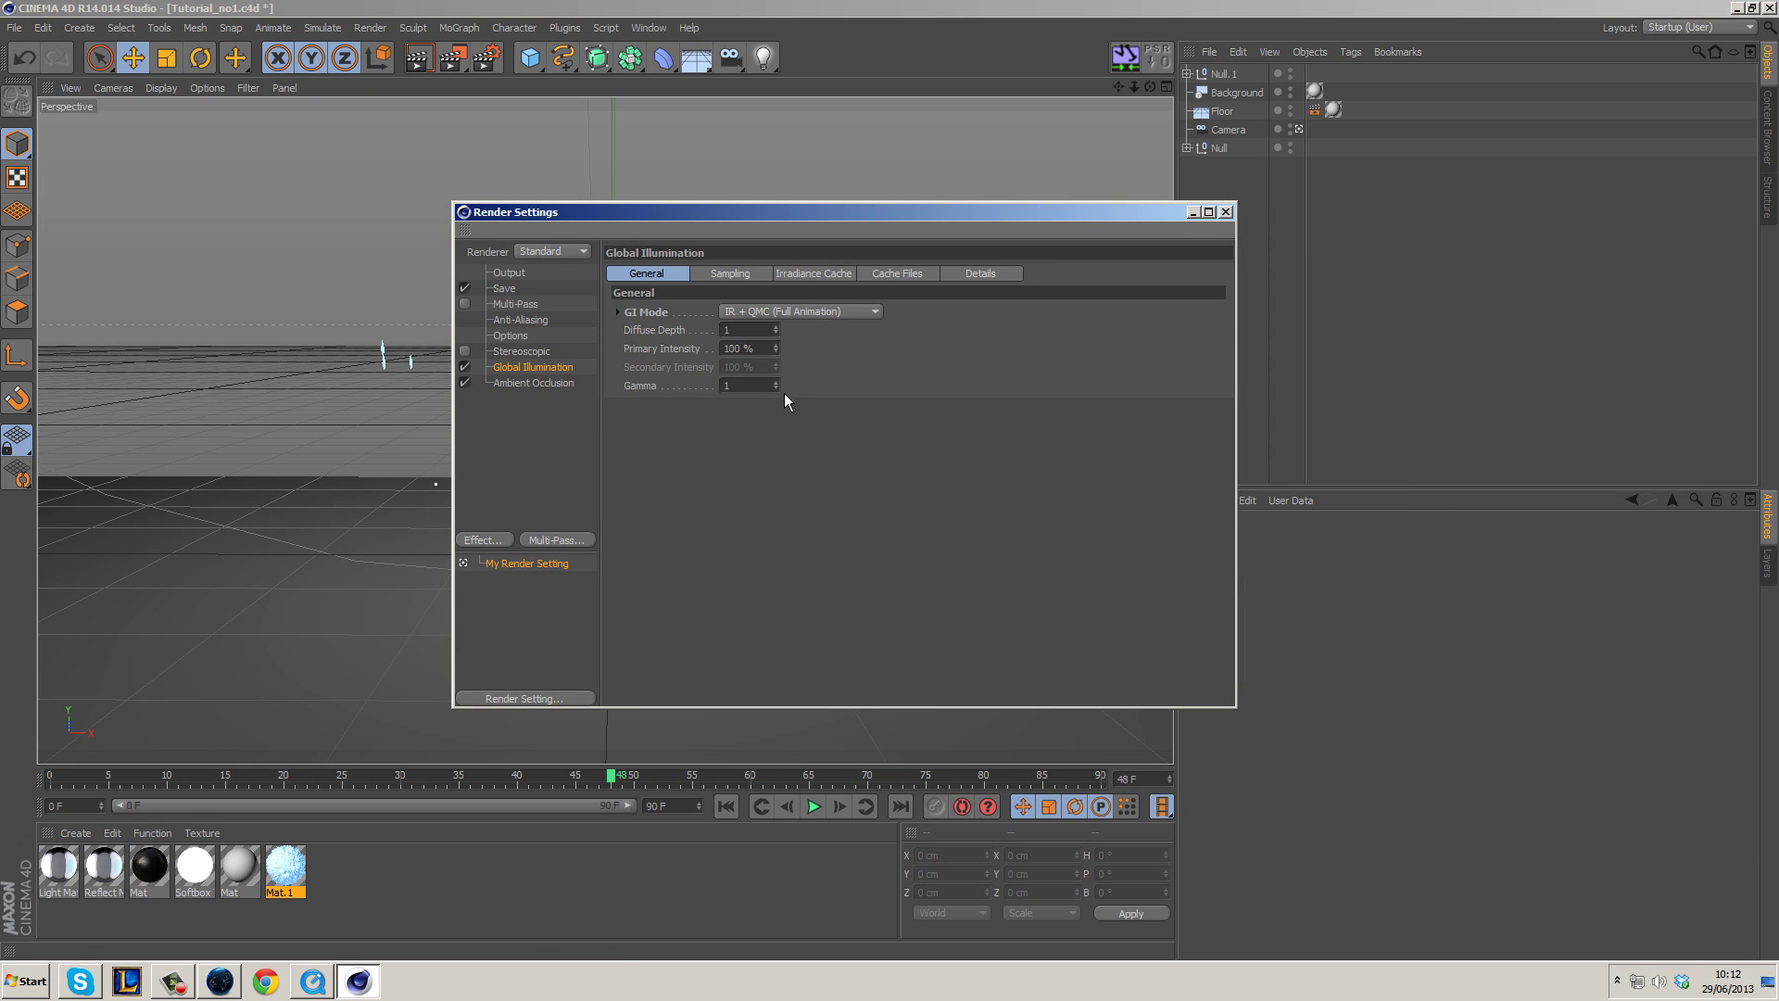
pyautogui.click(769, 311)
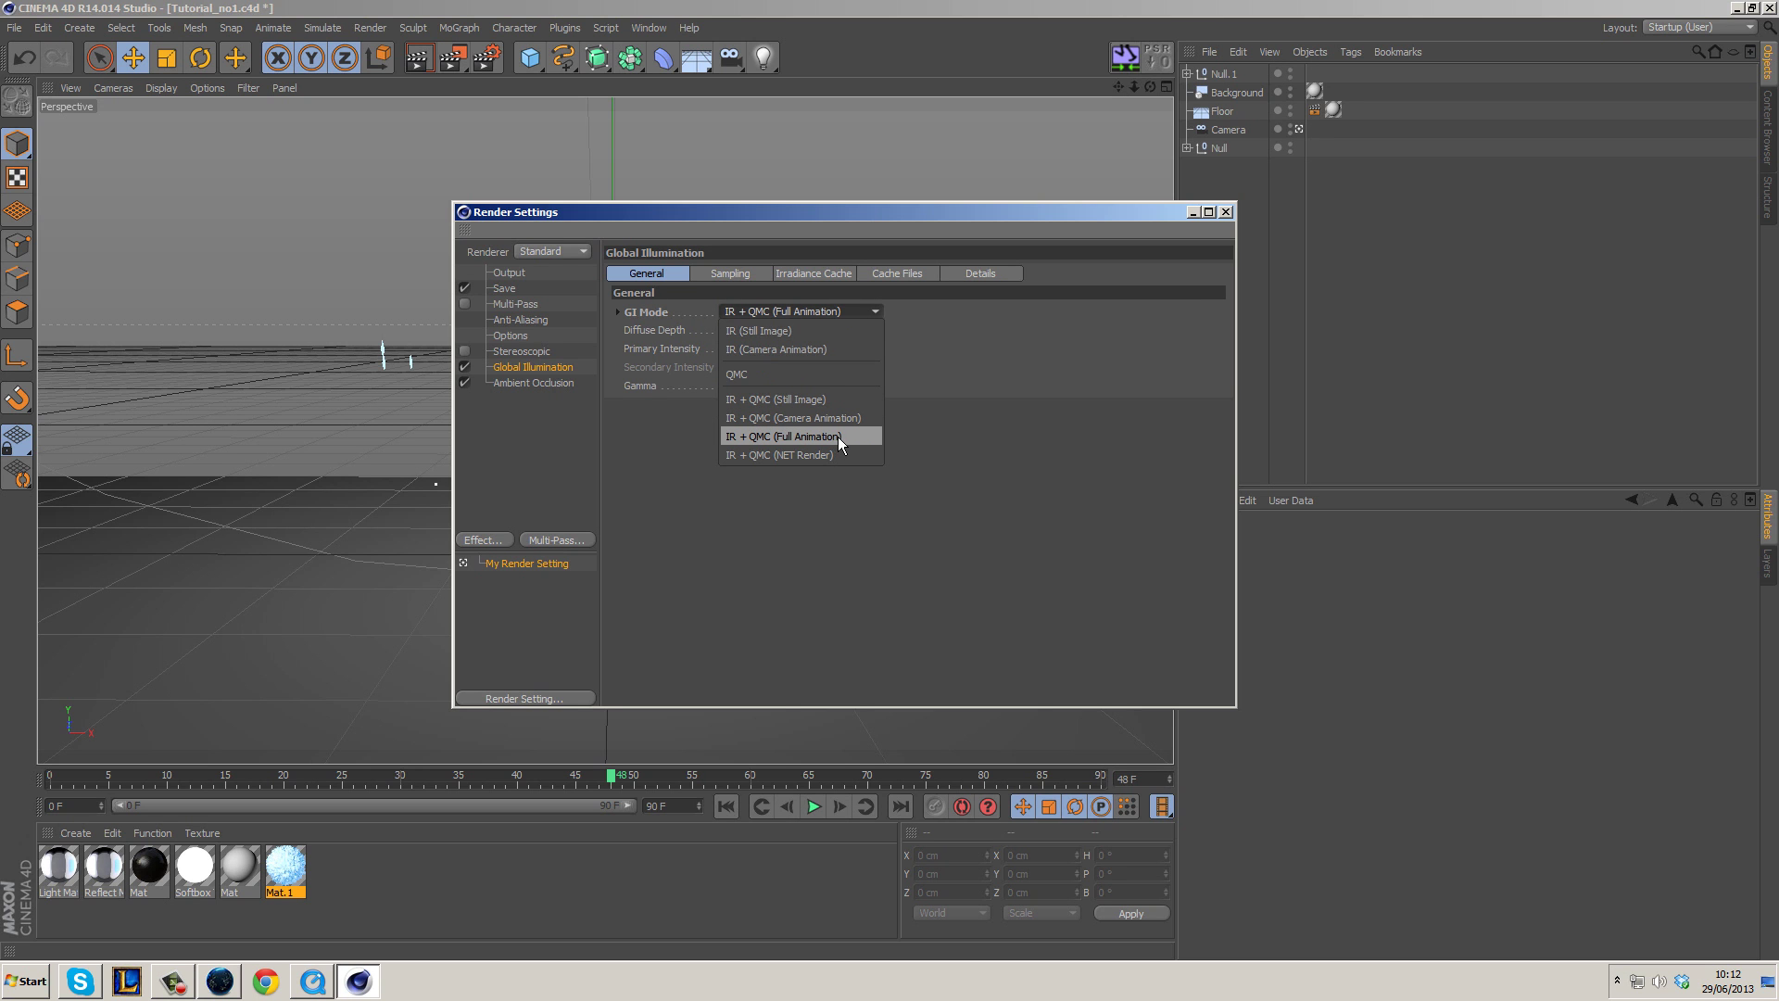
pyautogui.click(949, 520)
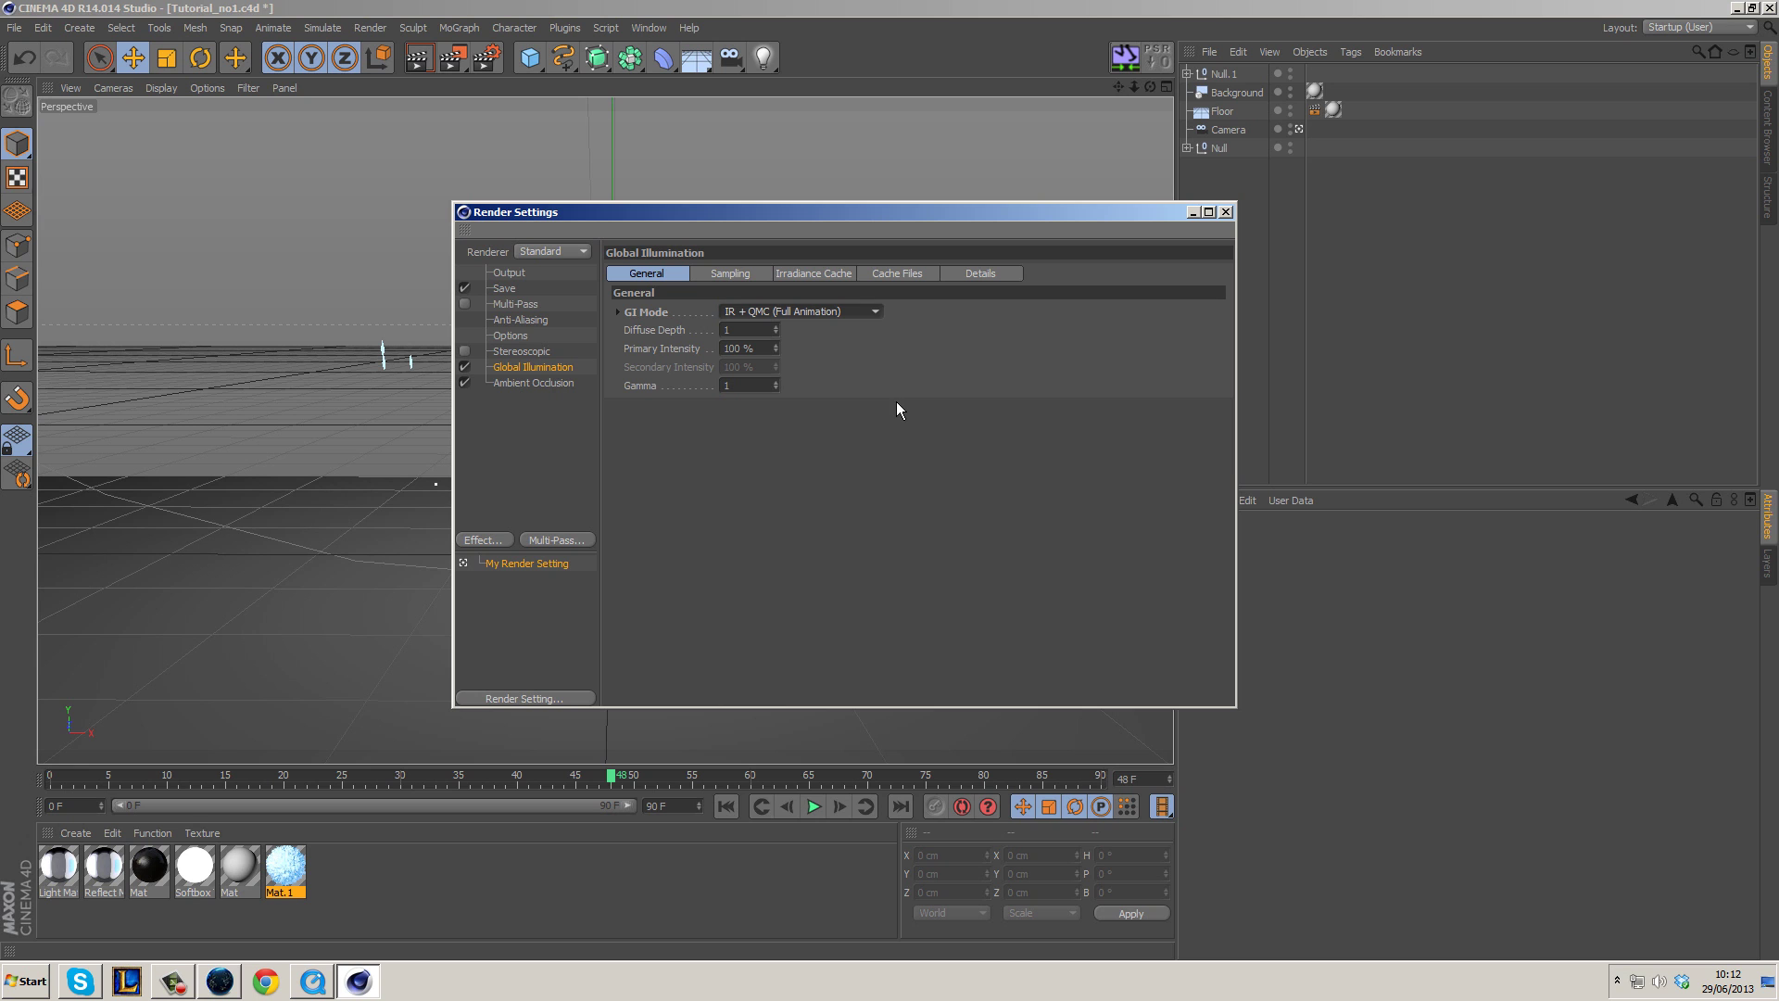
pyautogui.click(747, 275)
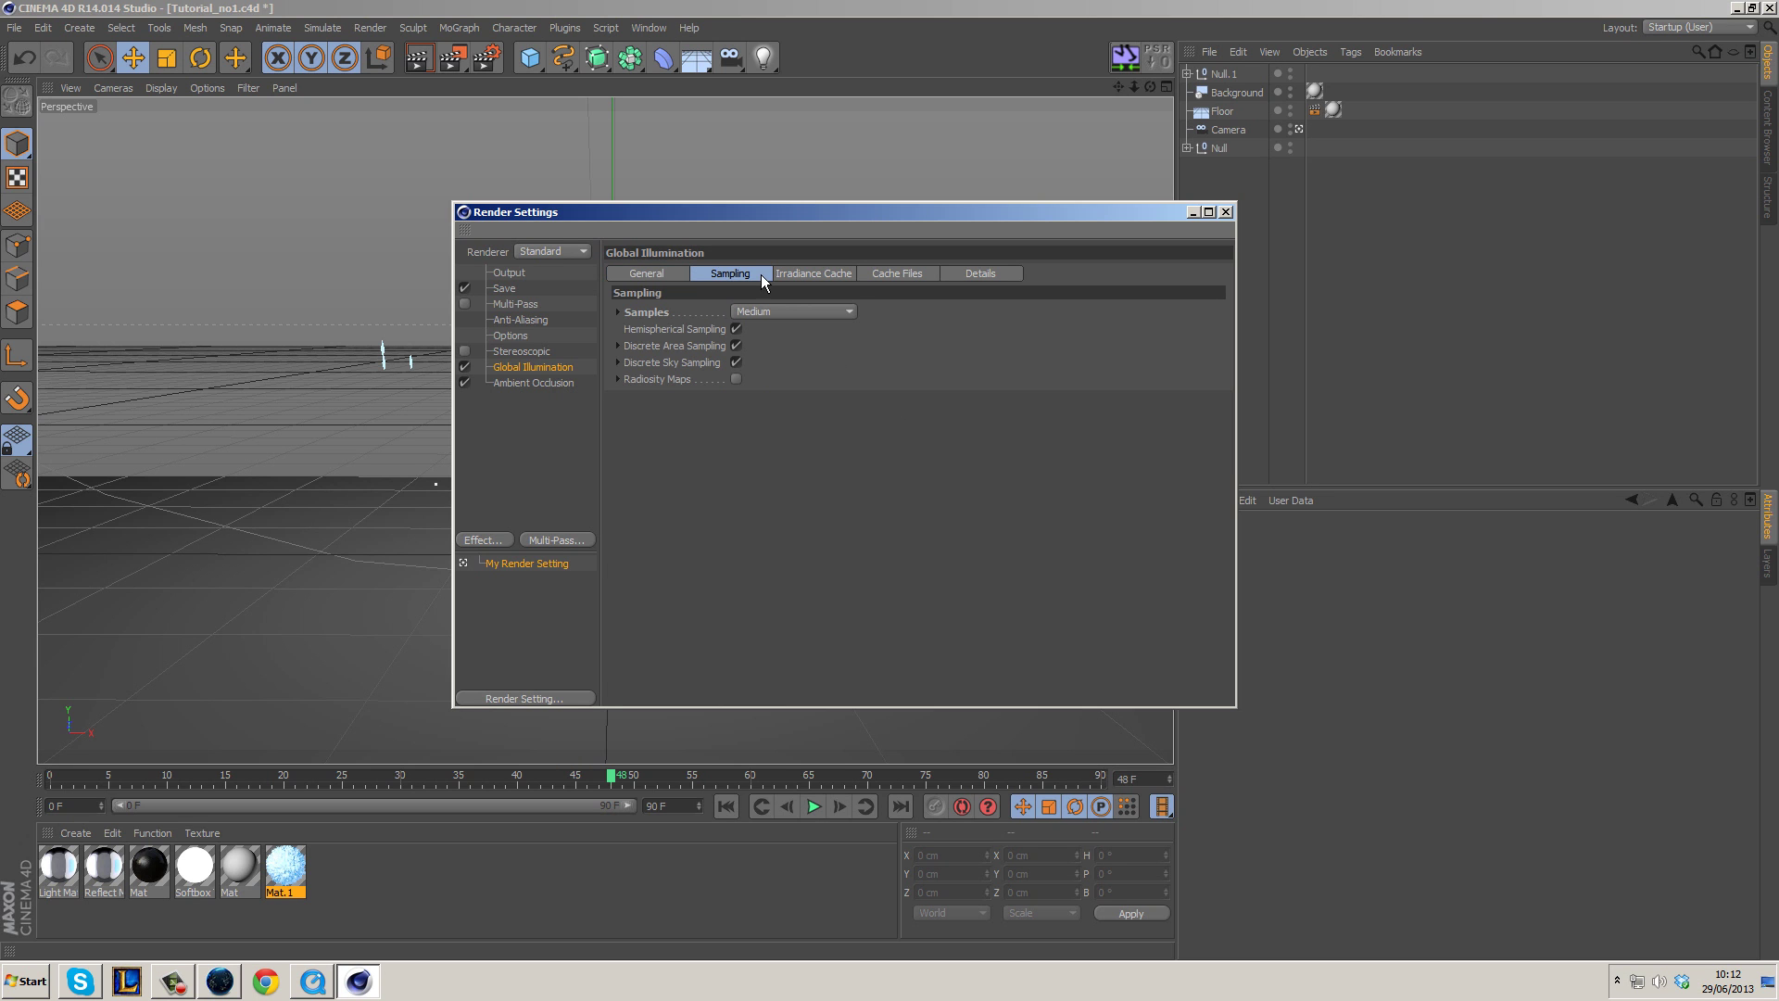
pyautogui.click(815, 274)
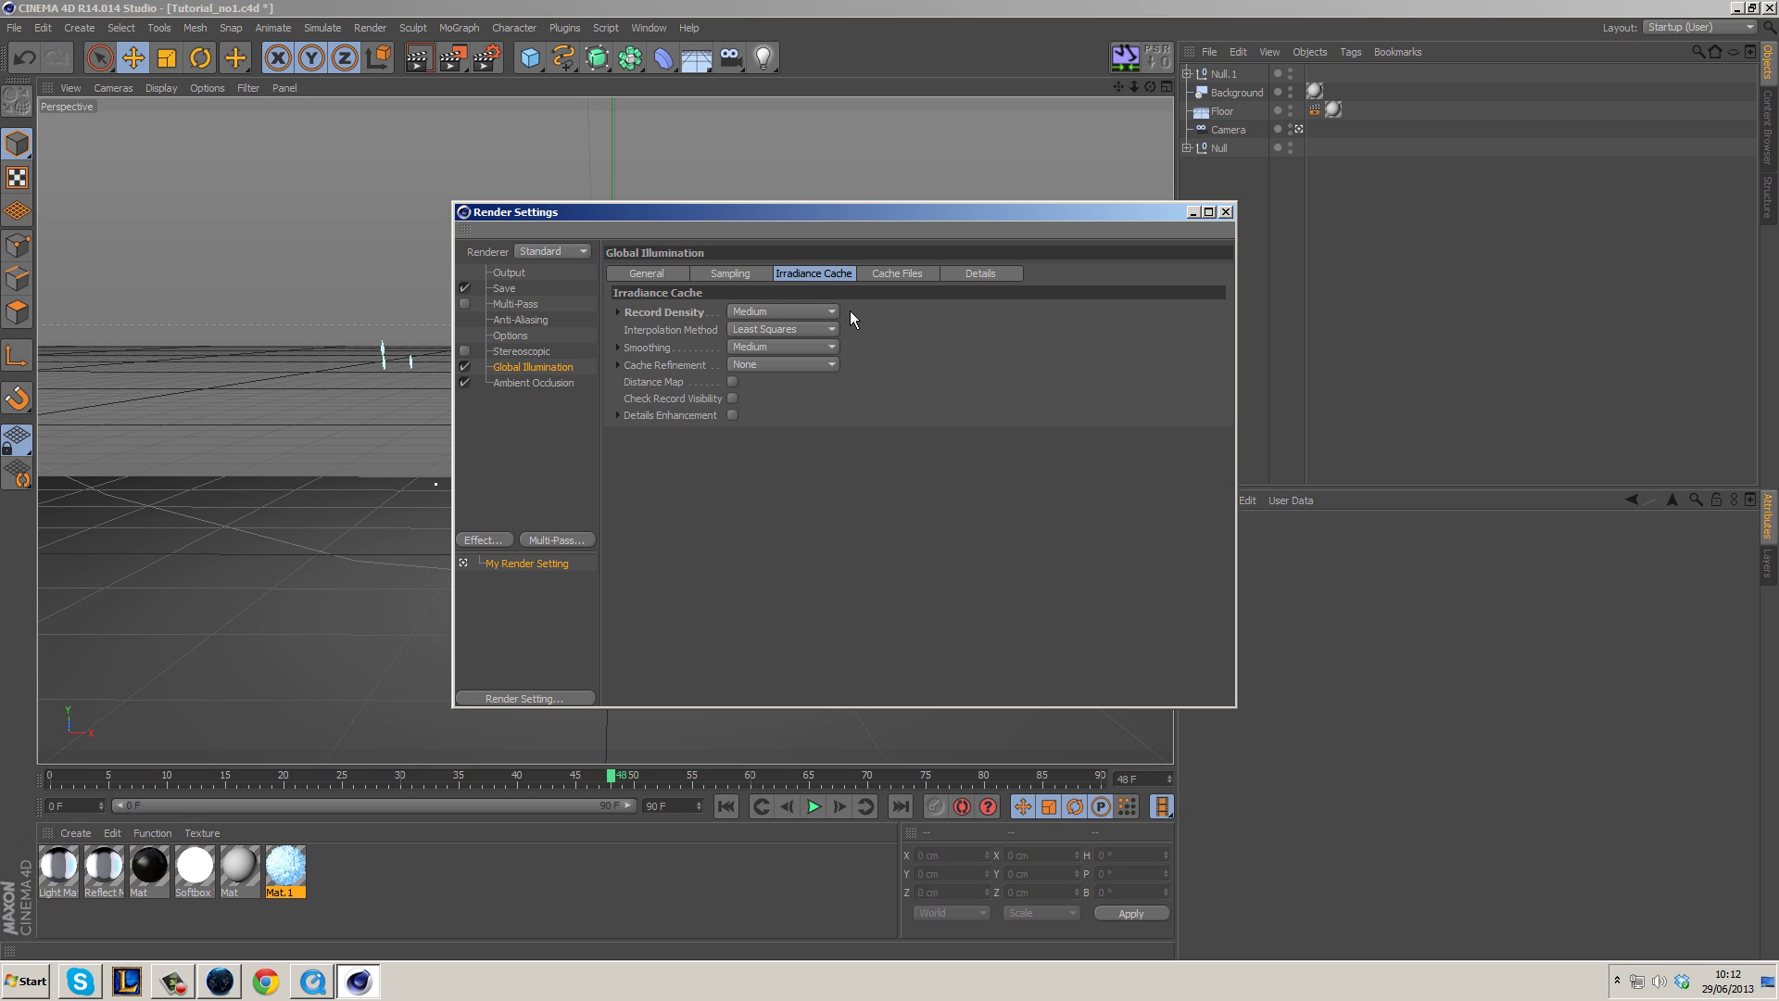
pyautogui.click(538, 384)
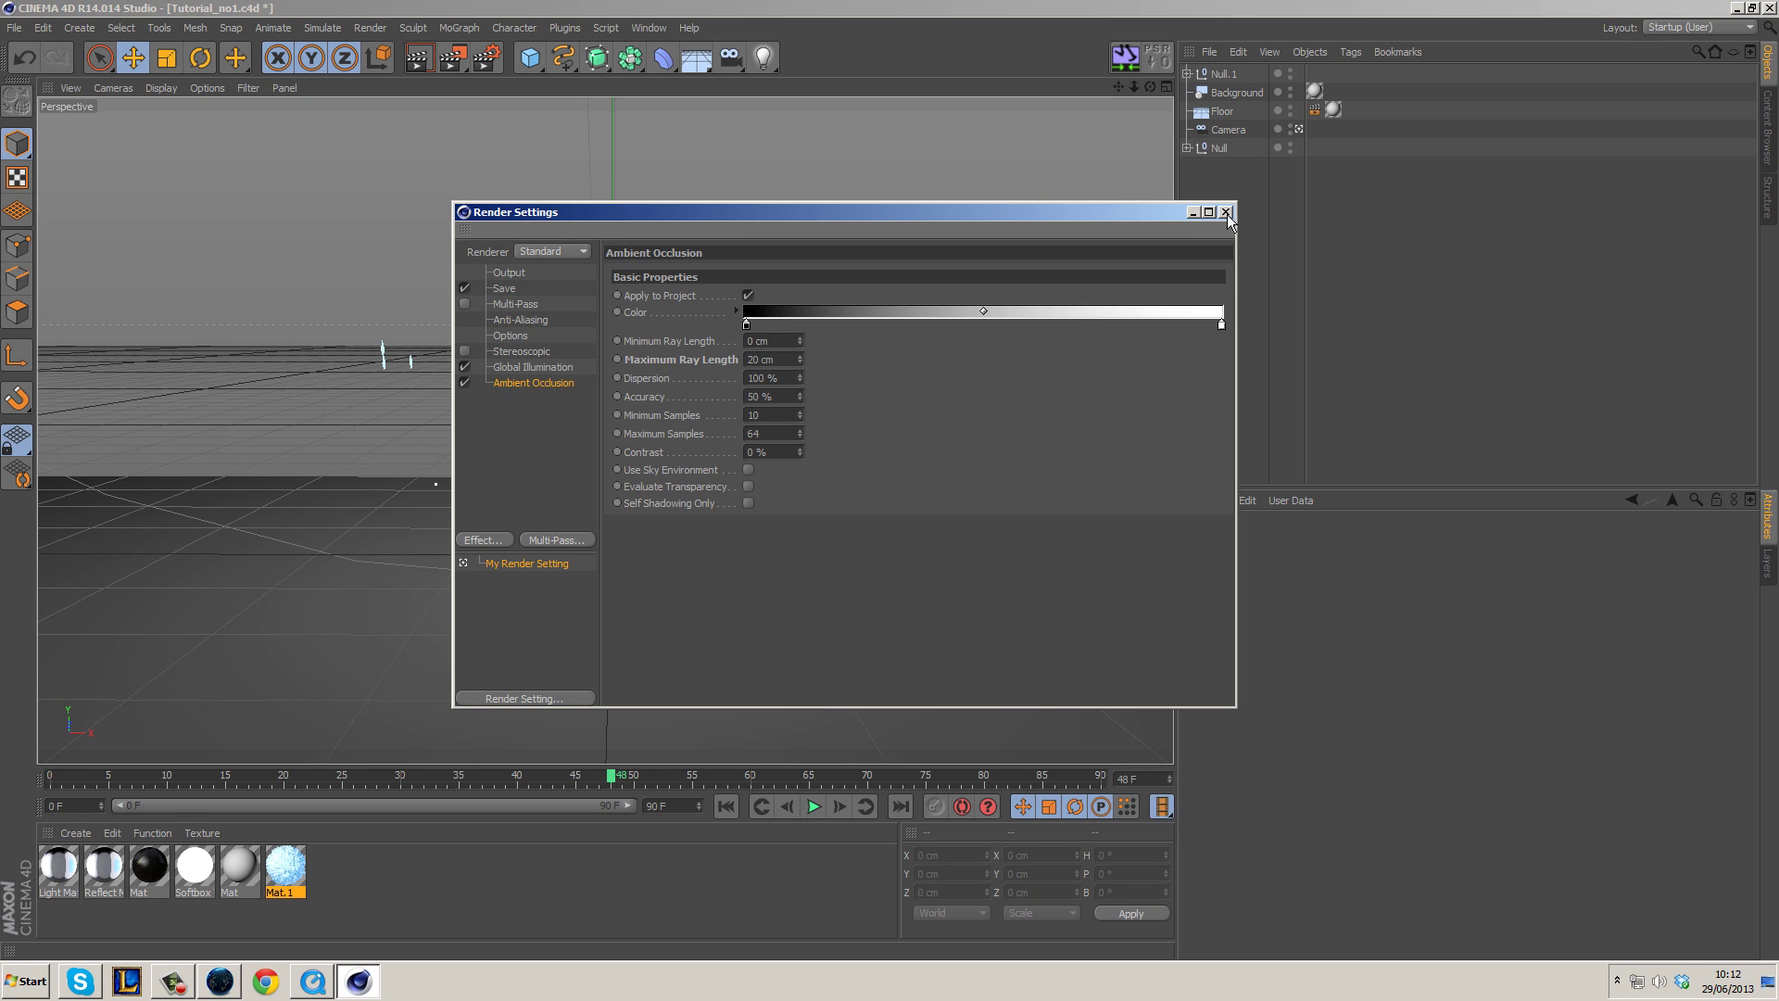
pyautogui.click(510, 273)
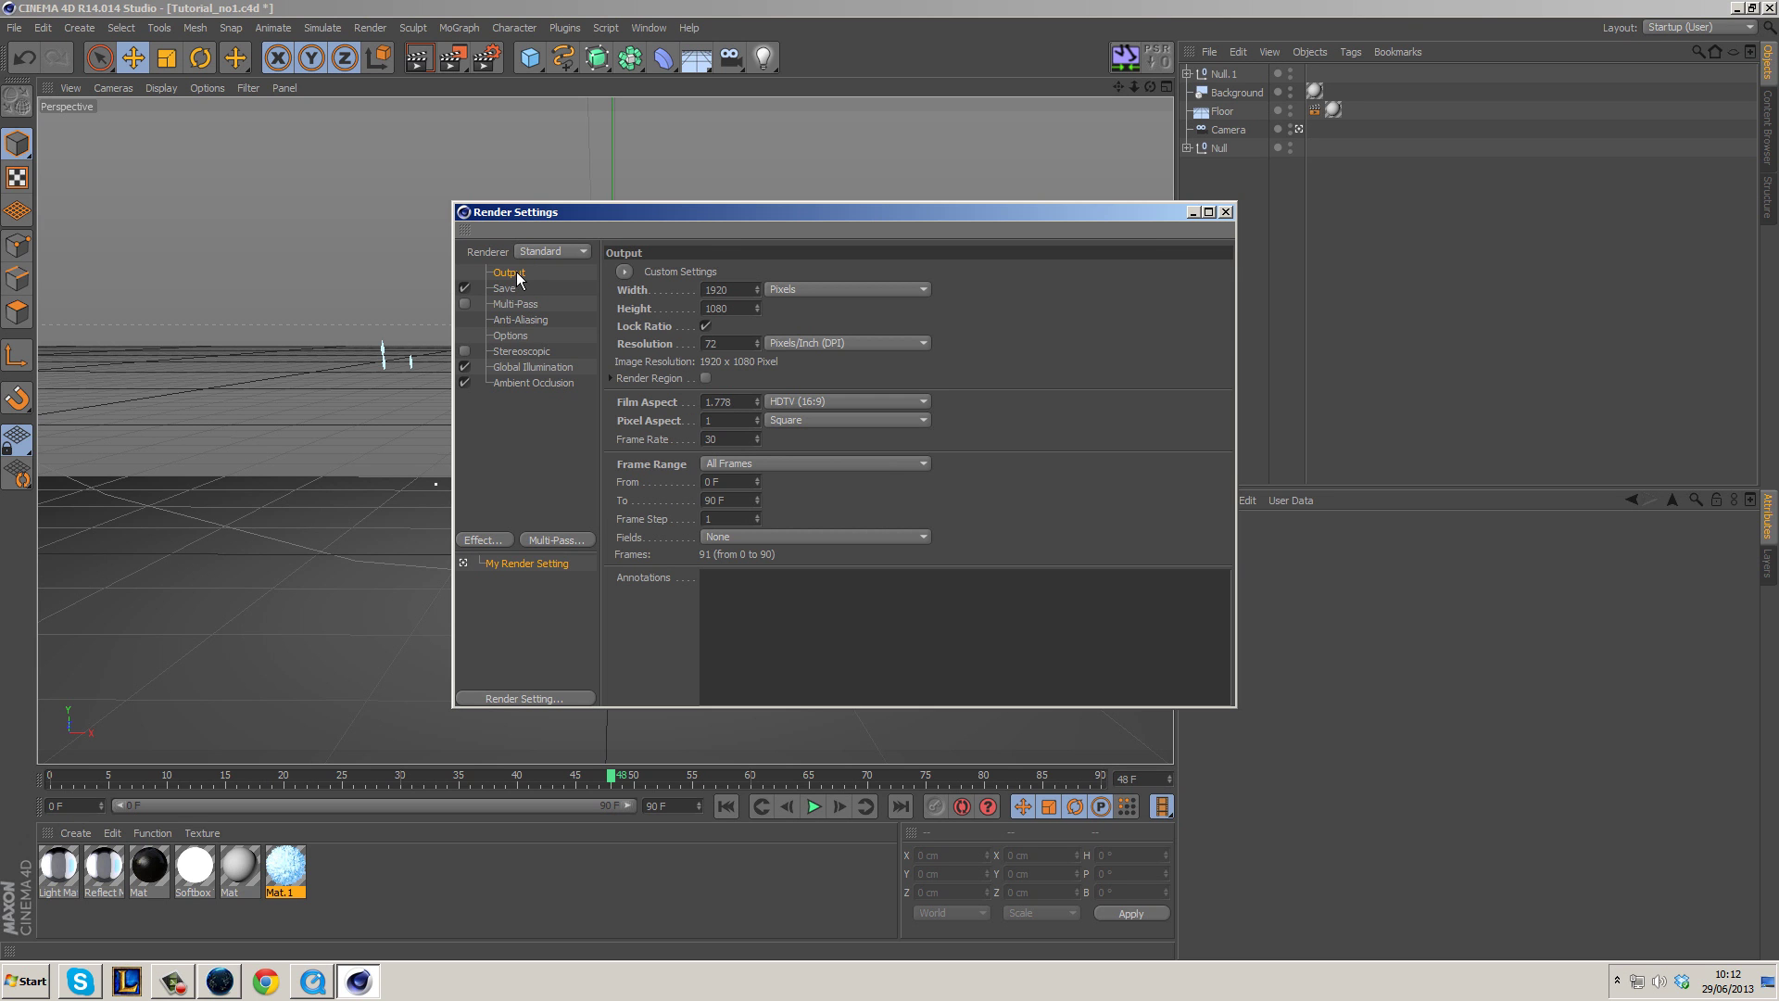
pyautogui.click(1226, 212)
# Test-render the project in the Picture Viewer without saving, inspect the prepass, and stop the render.
pyautogui.click(453, 61)
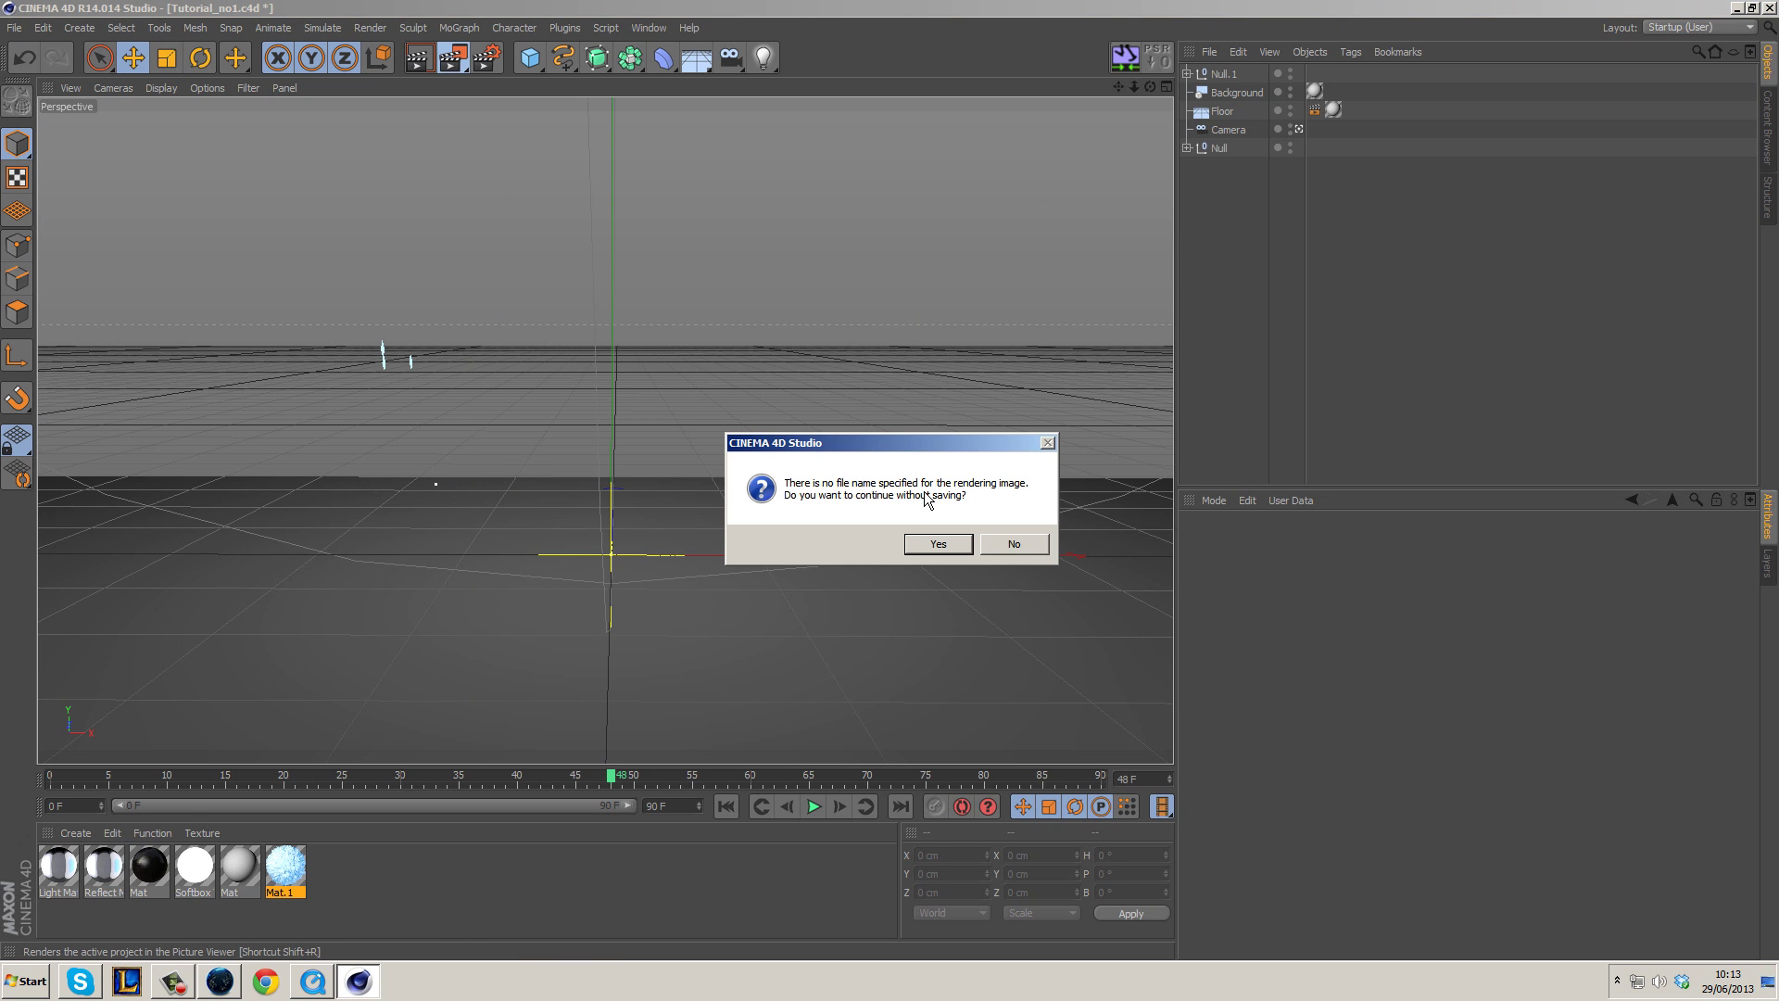
pyautogui.click(959, 544)
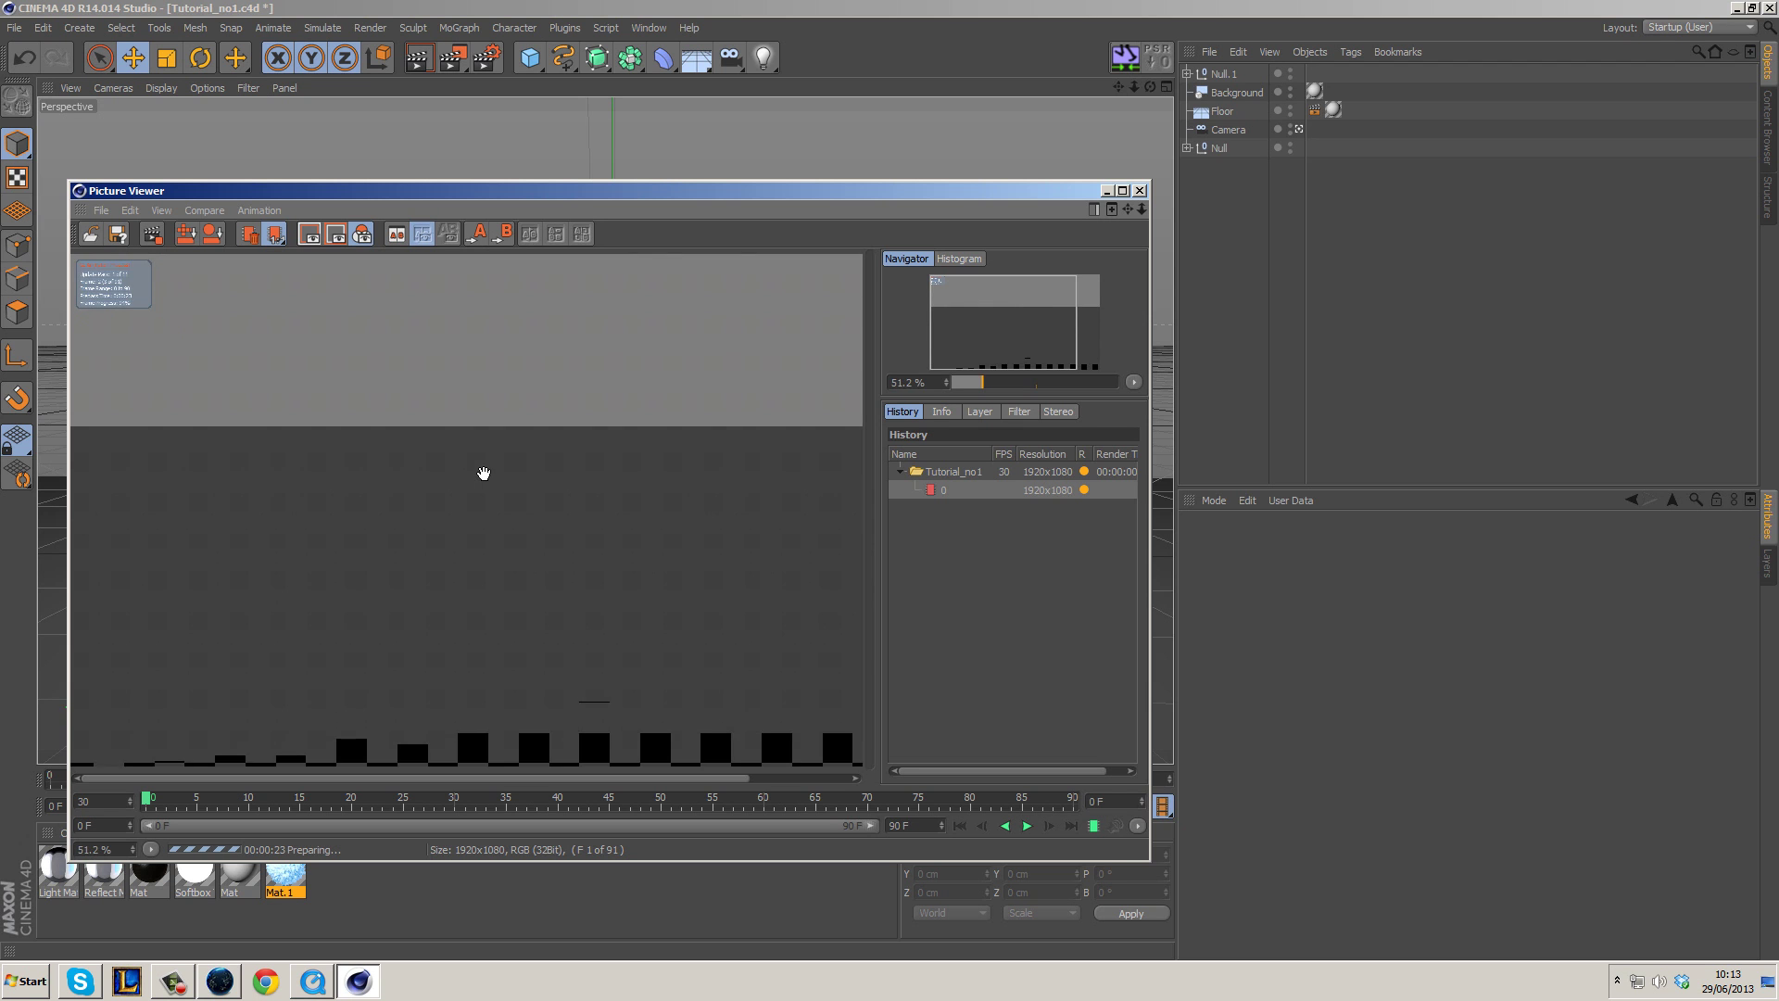
pyautogui.scroll(-5, 486, 471)
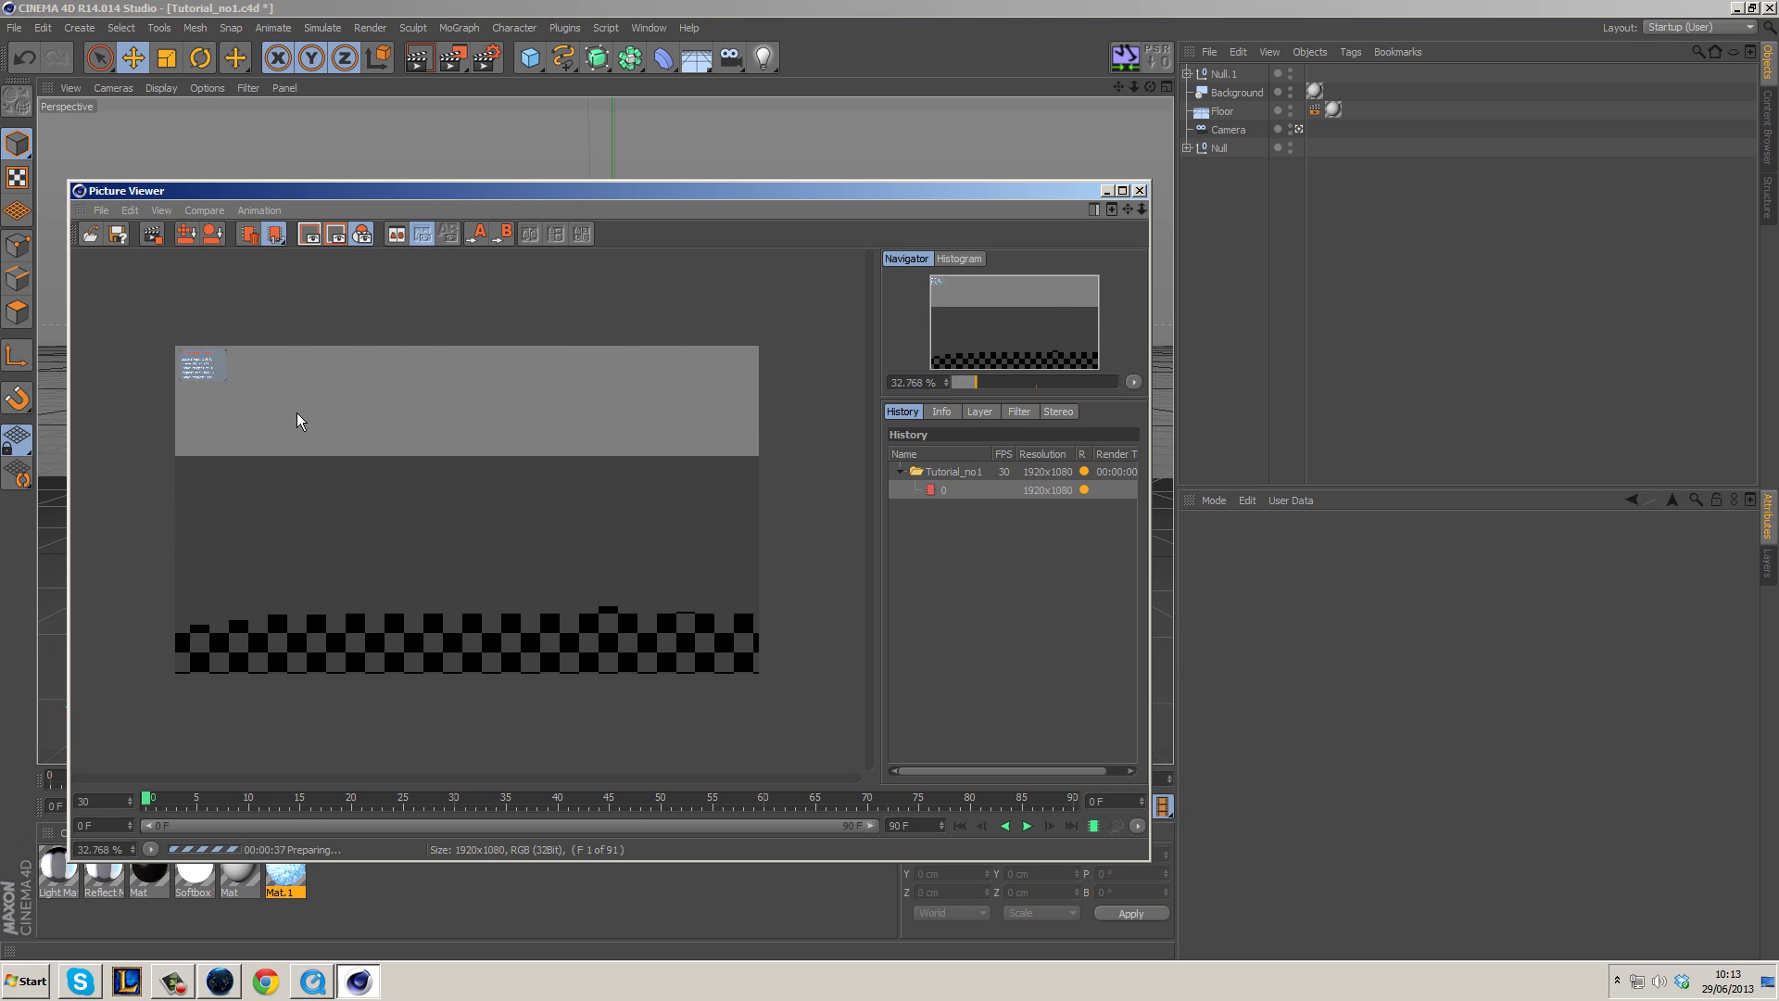
pyautogui.scroll(3, 297, 414)
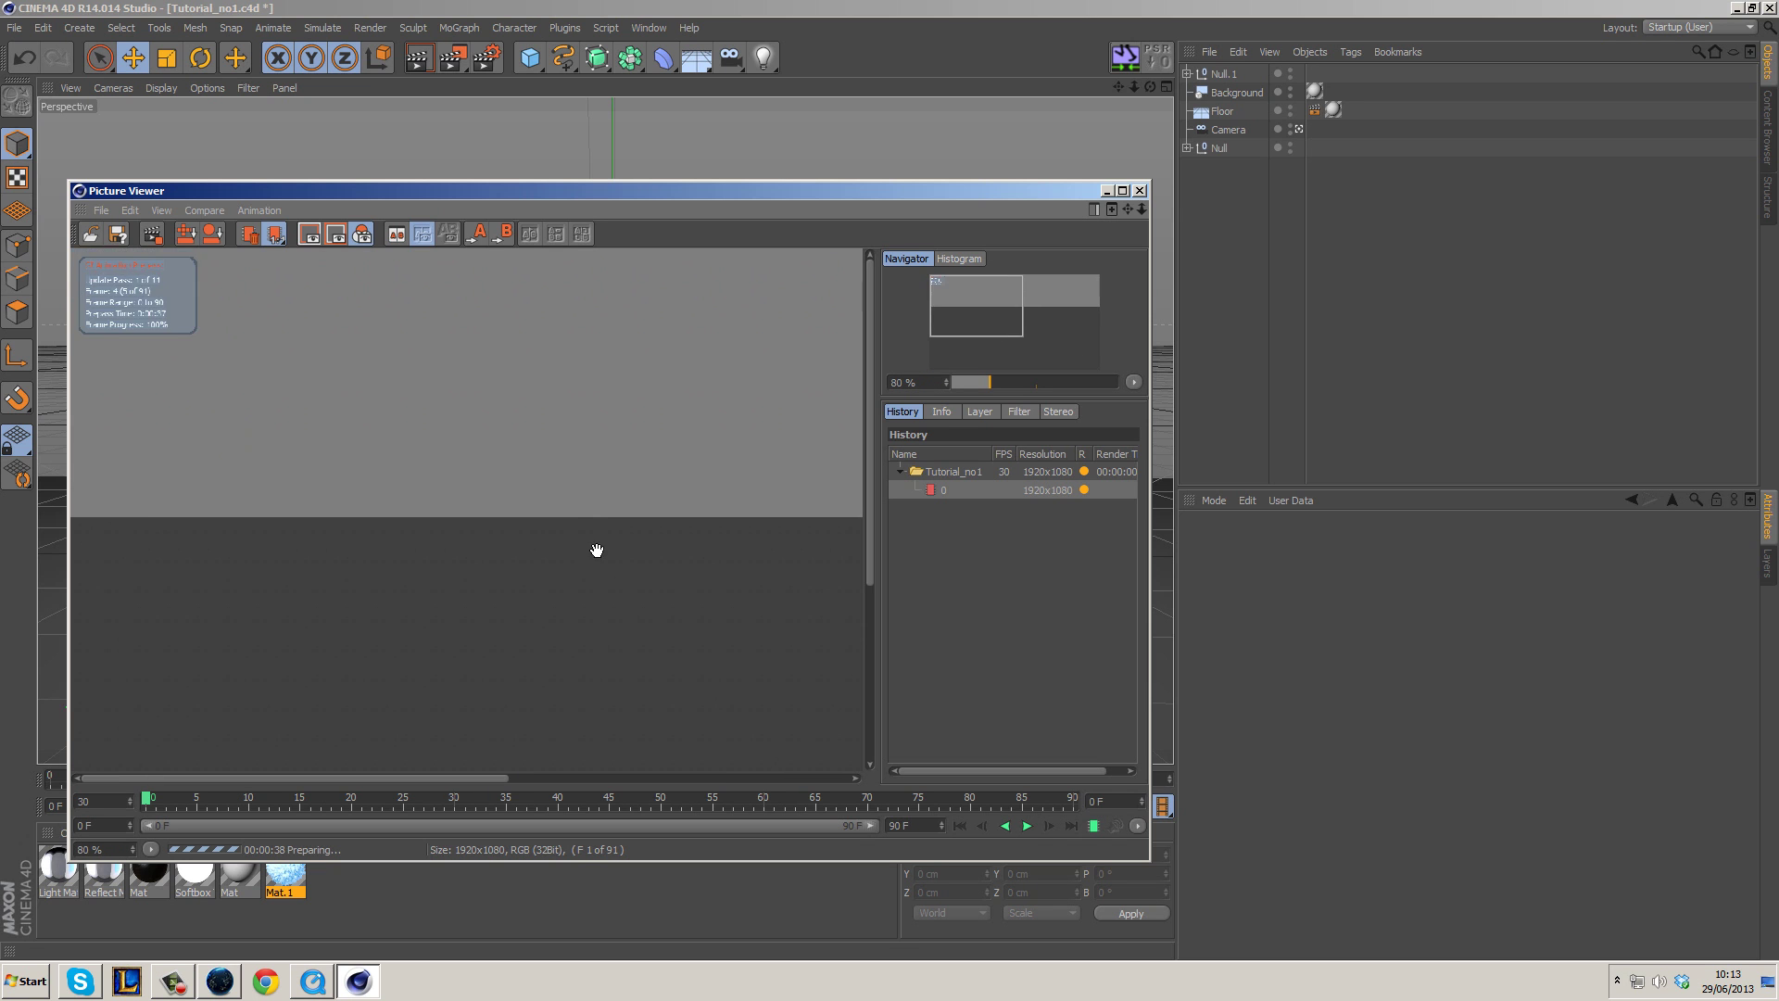
pyautogui.scroll(1, 199, 330)
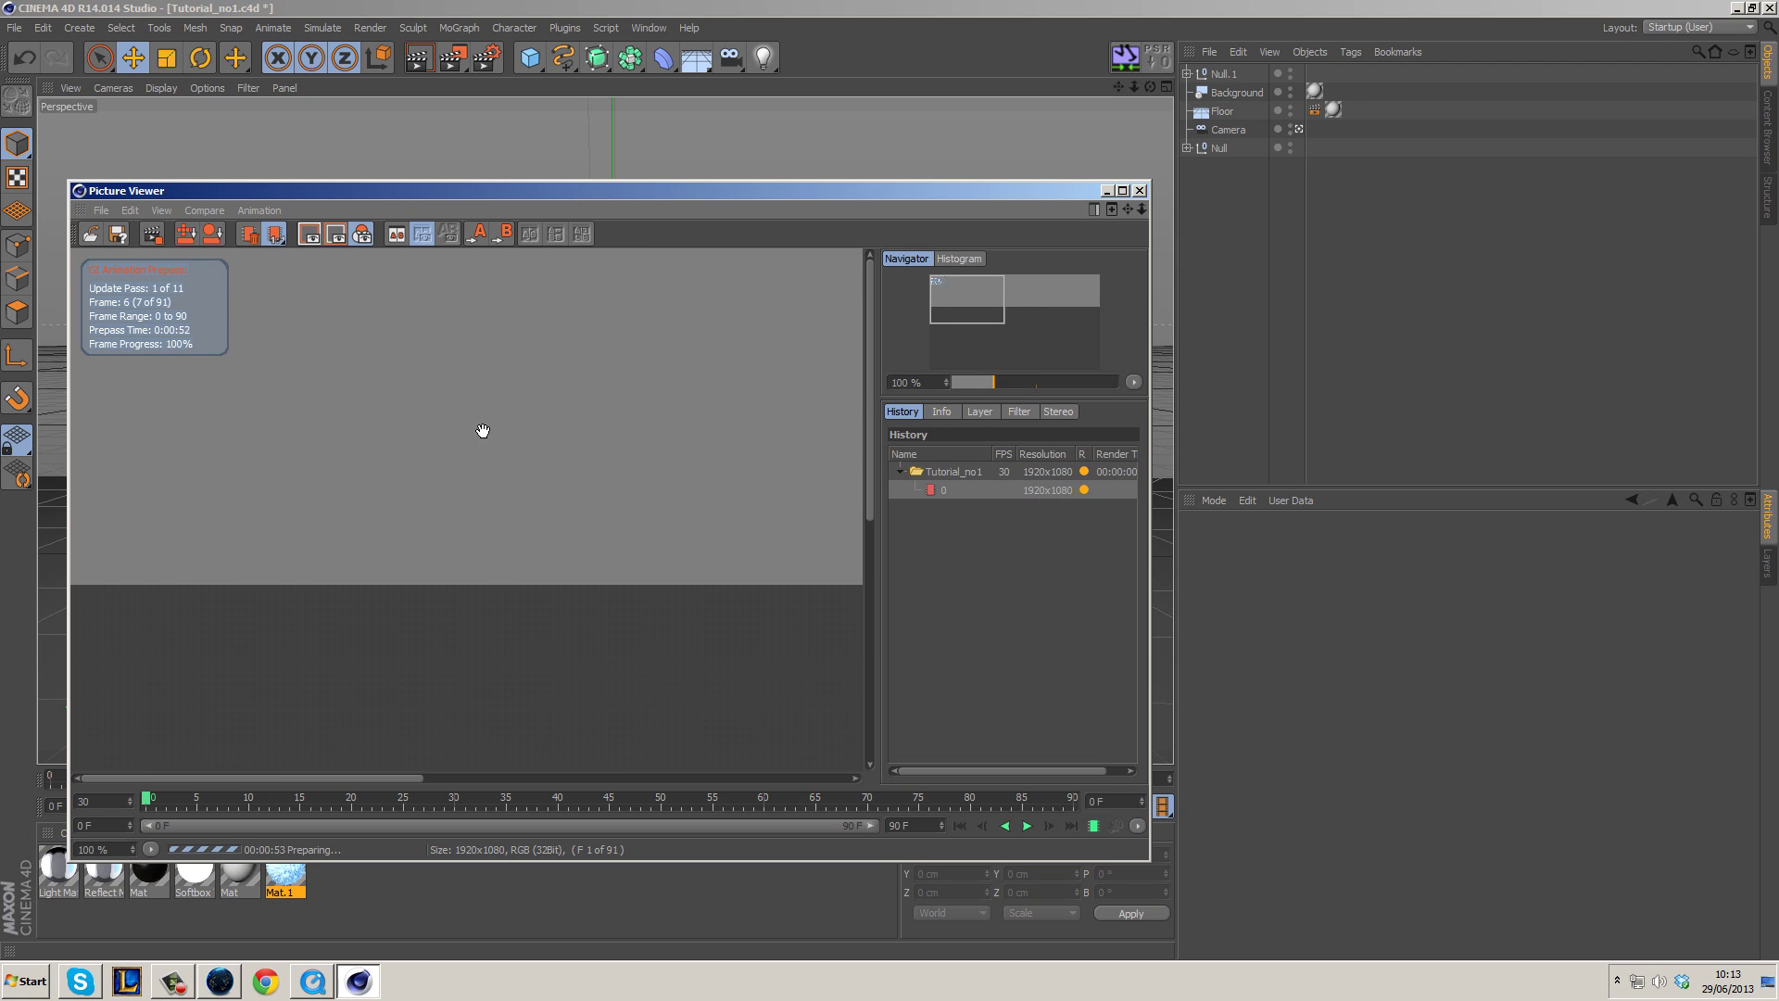
pyautogui.click(1138, 192)
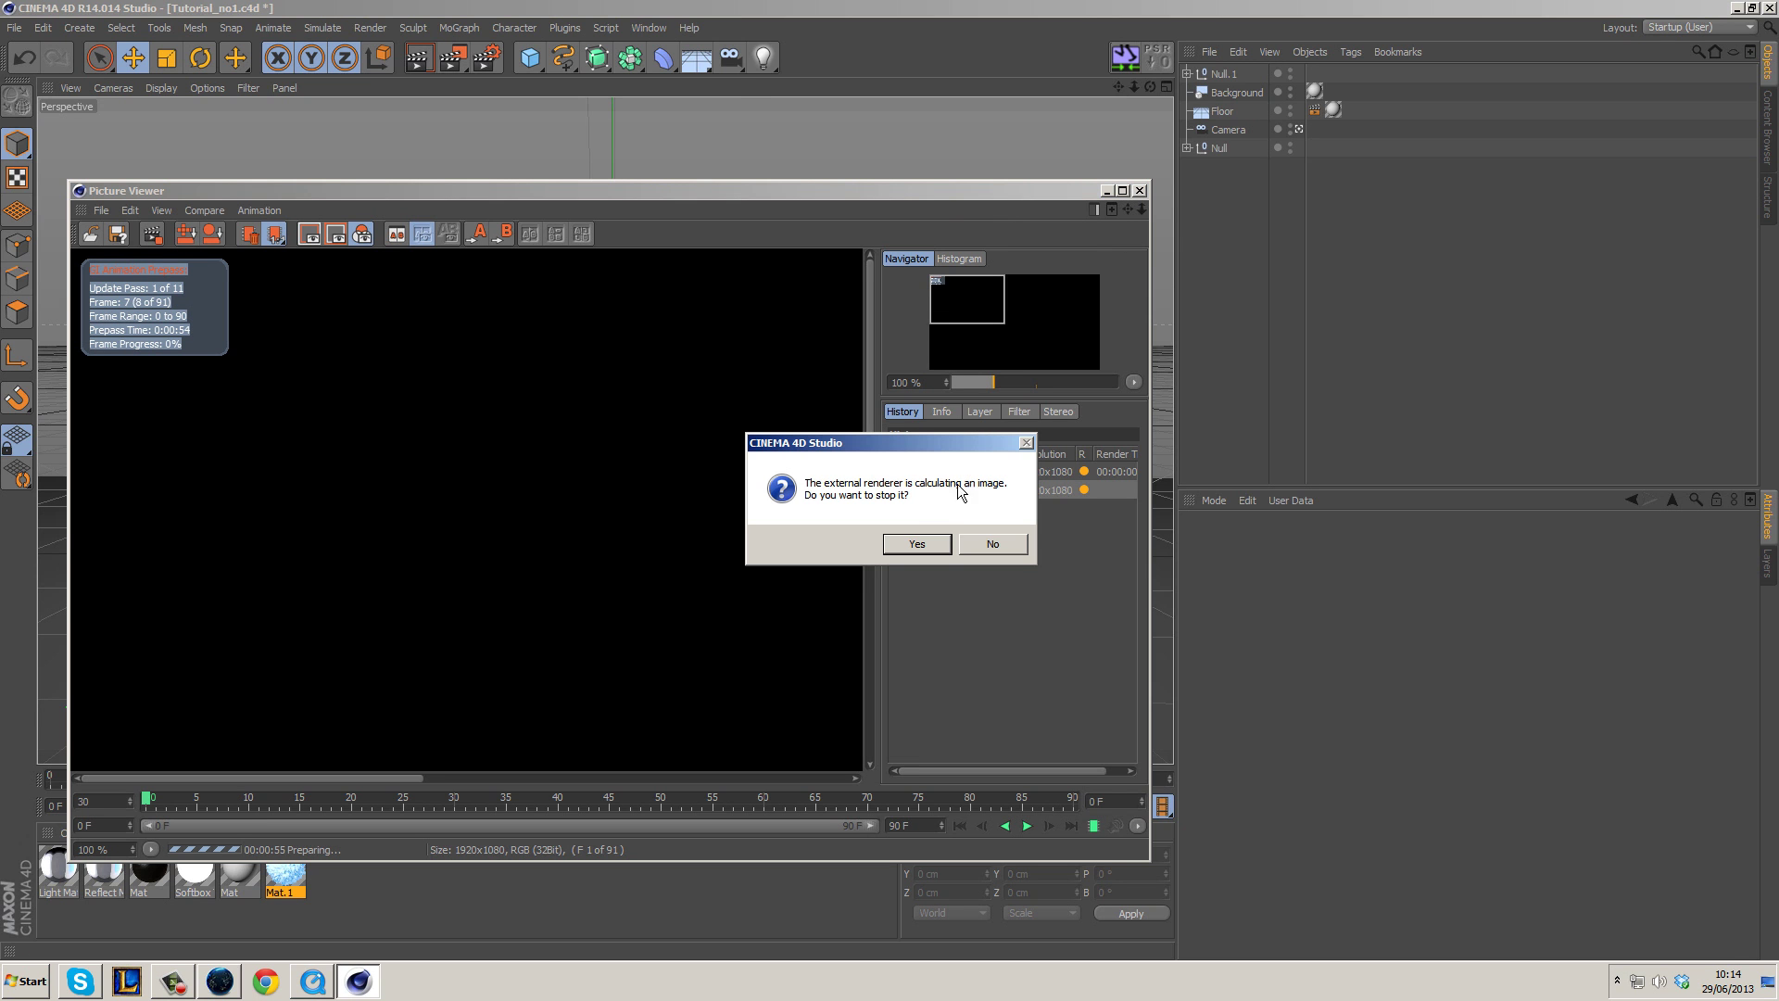
pyautogui.click(937, 548)
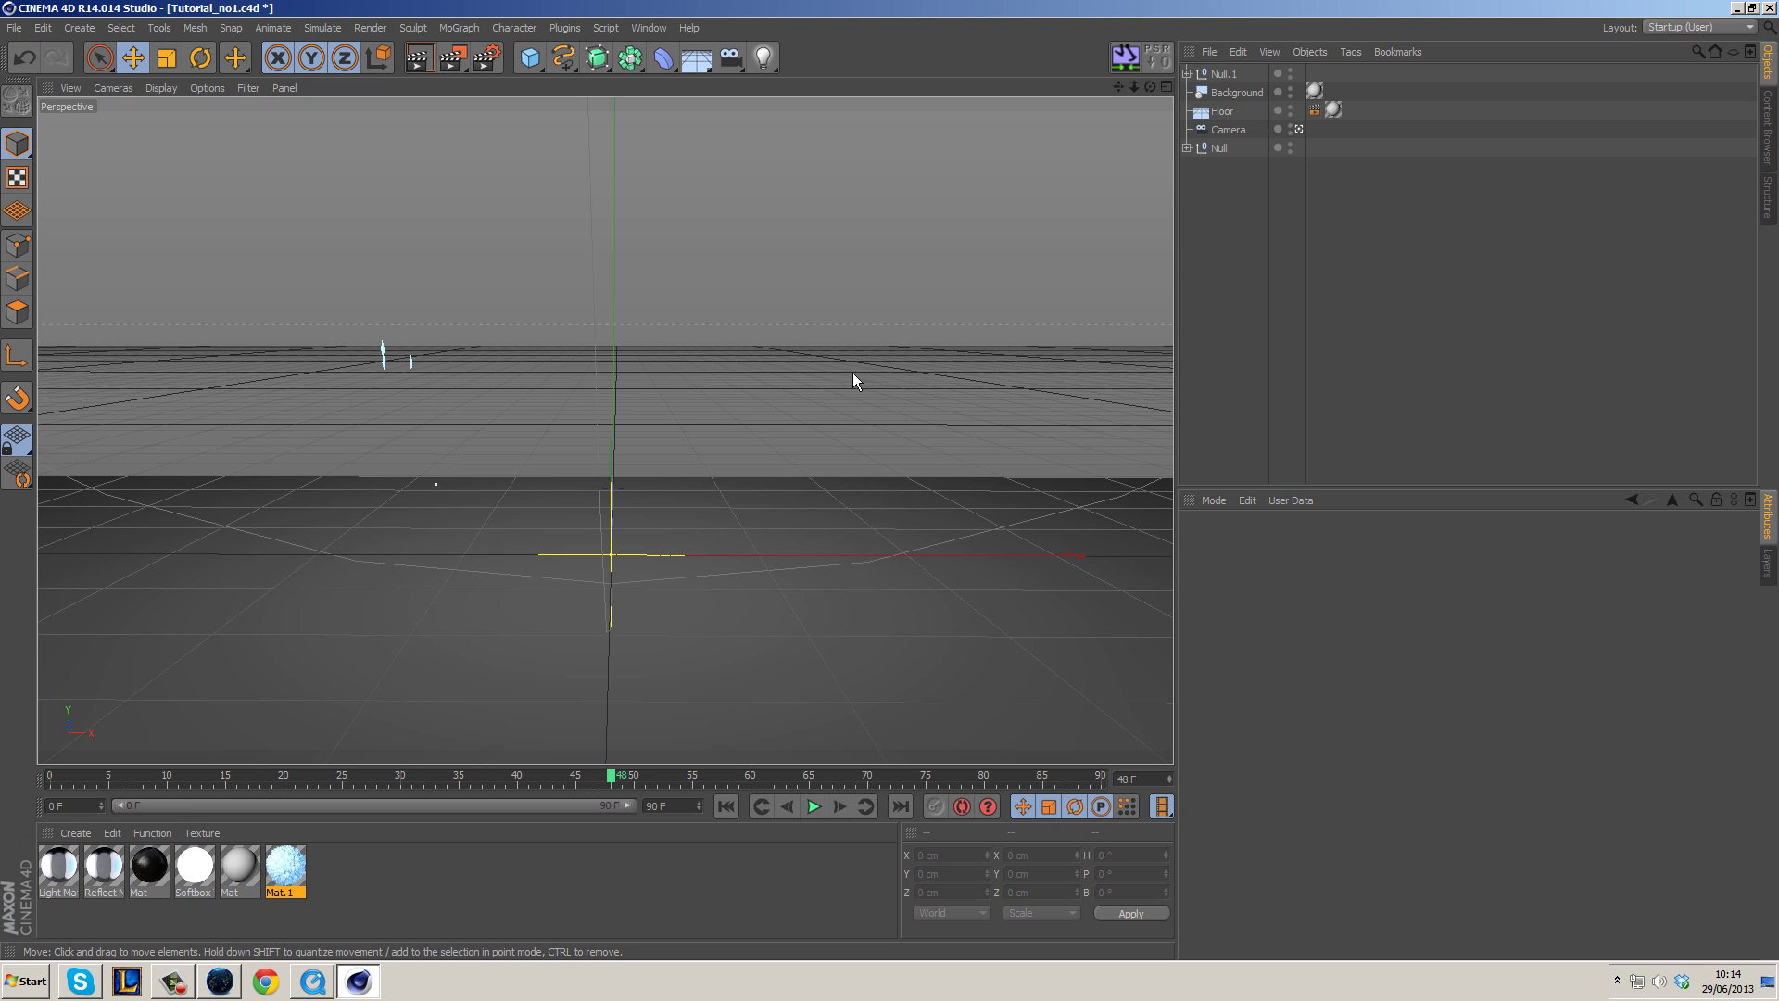
# Create a new empty project.
pyautogui.click(649, 27)
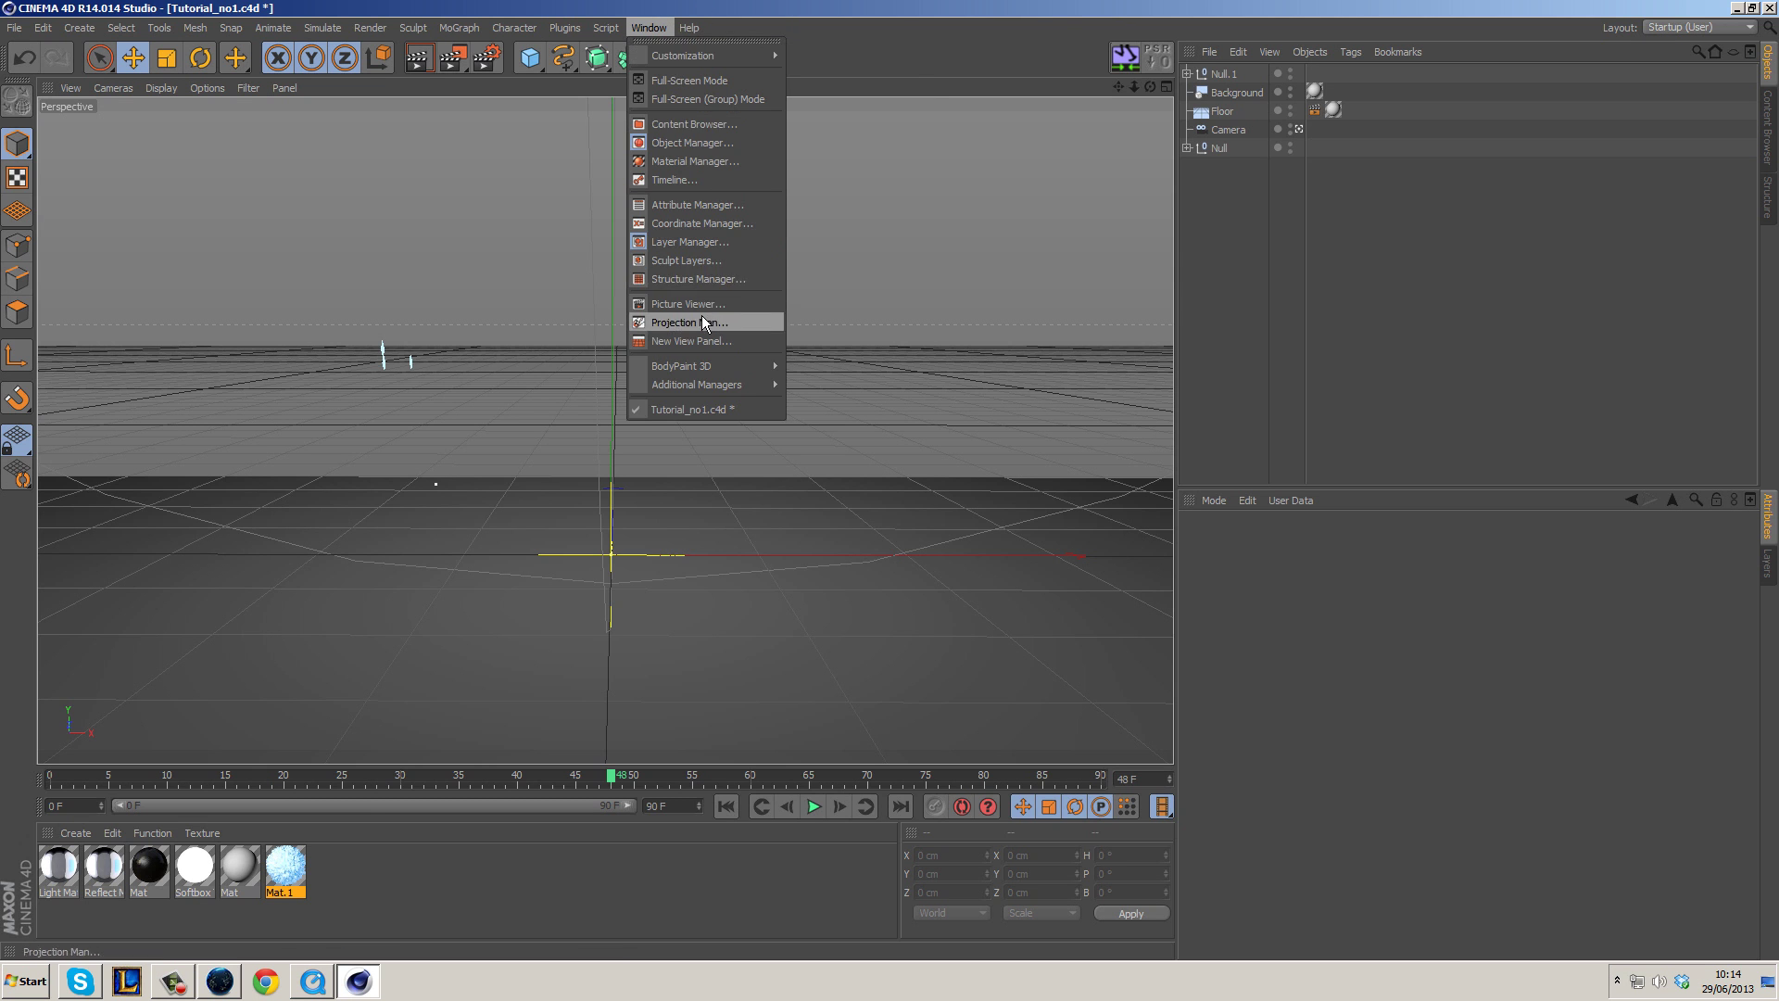
pyautogui.click(13, 26)
pyautogui.click(14, 27)
pyautogui.click(14, 27)
pyautogui.hotkey('ctrl', 'n')
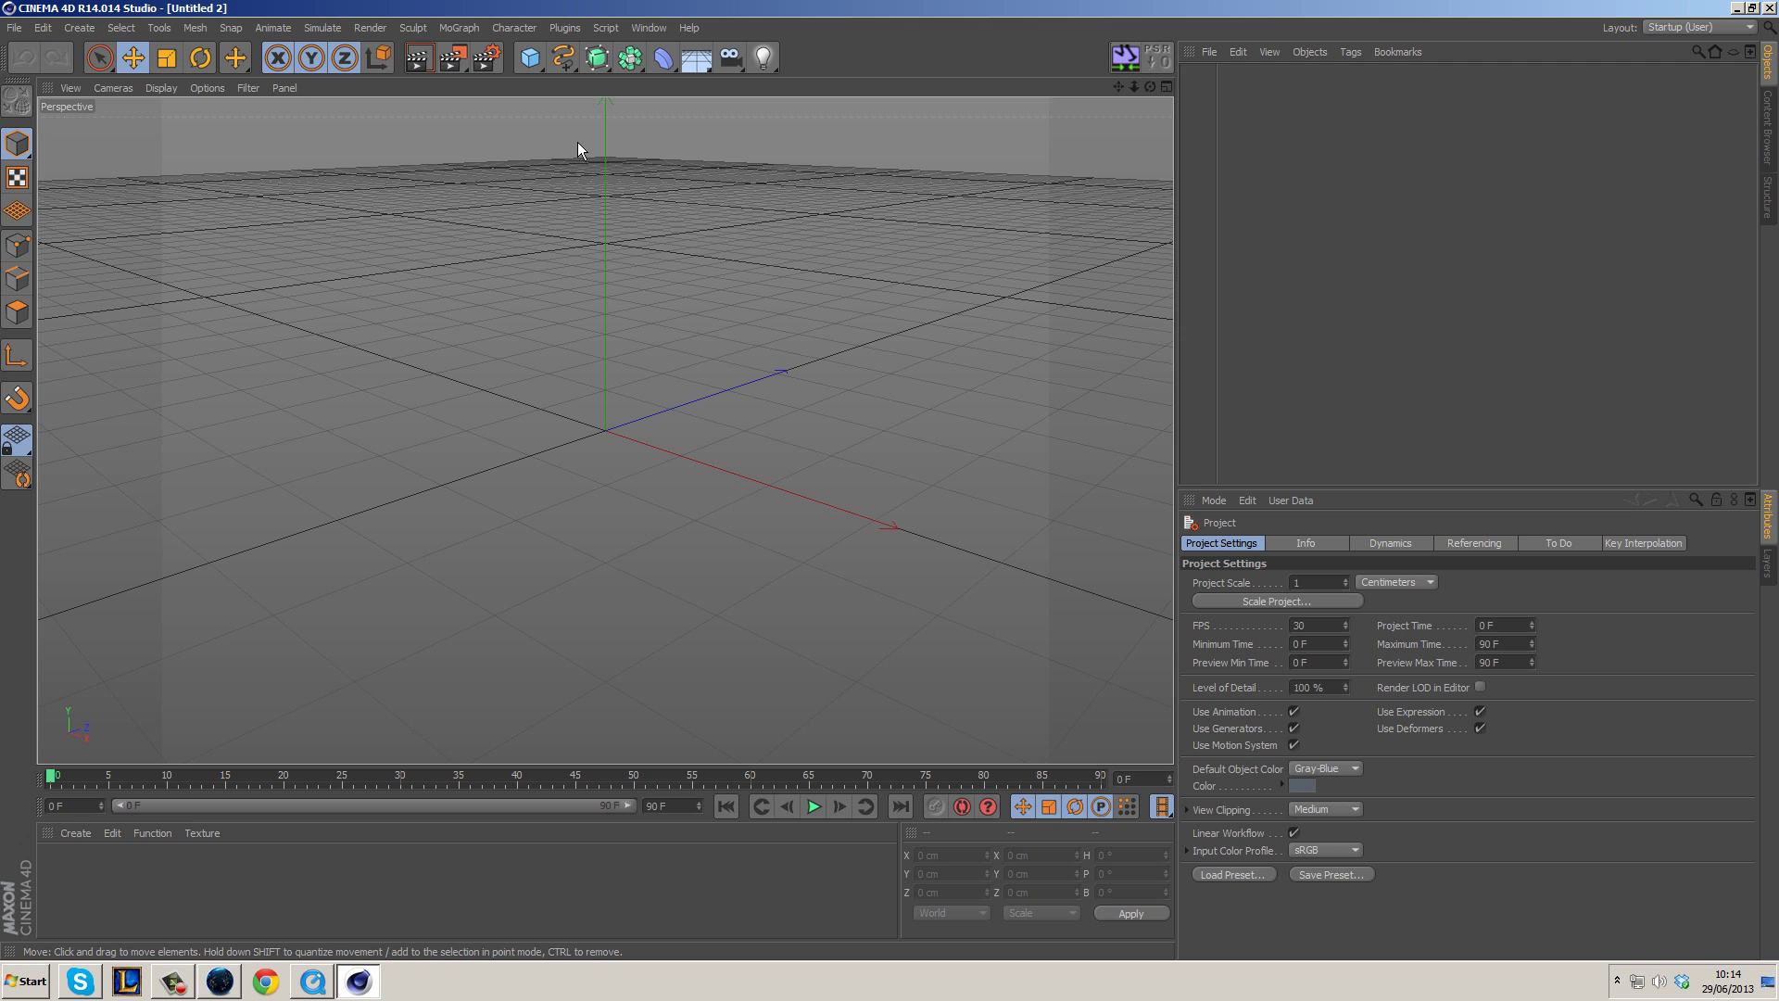
# Draw an open, looping Bezier spline around the origin in the Top view, with its tail running out along positive X.
pyautogui.click(562, 57)
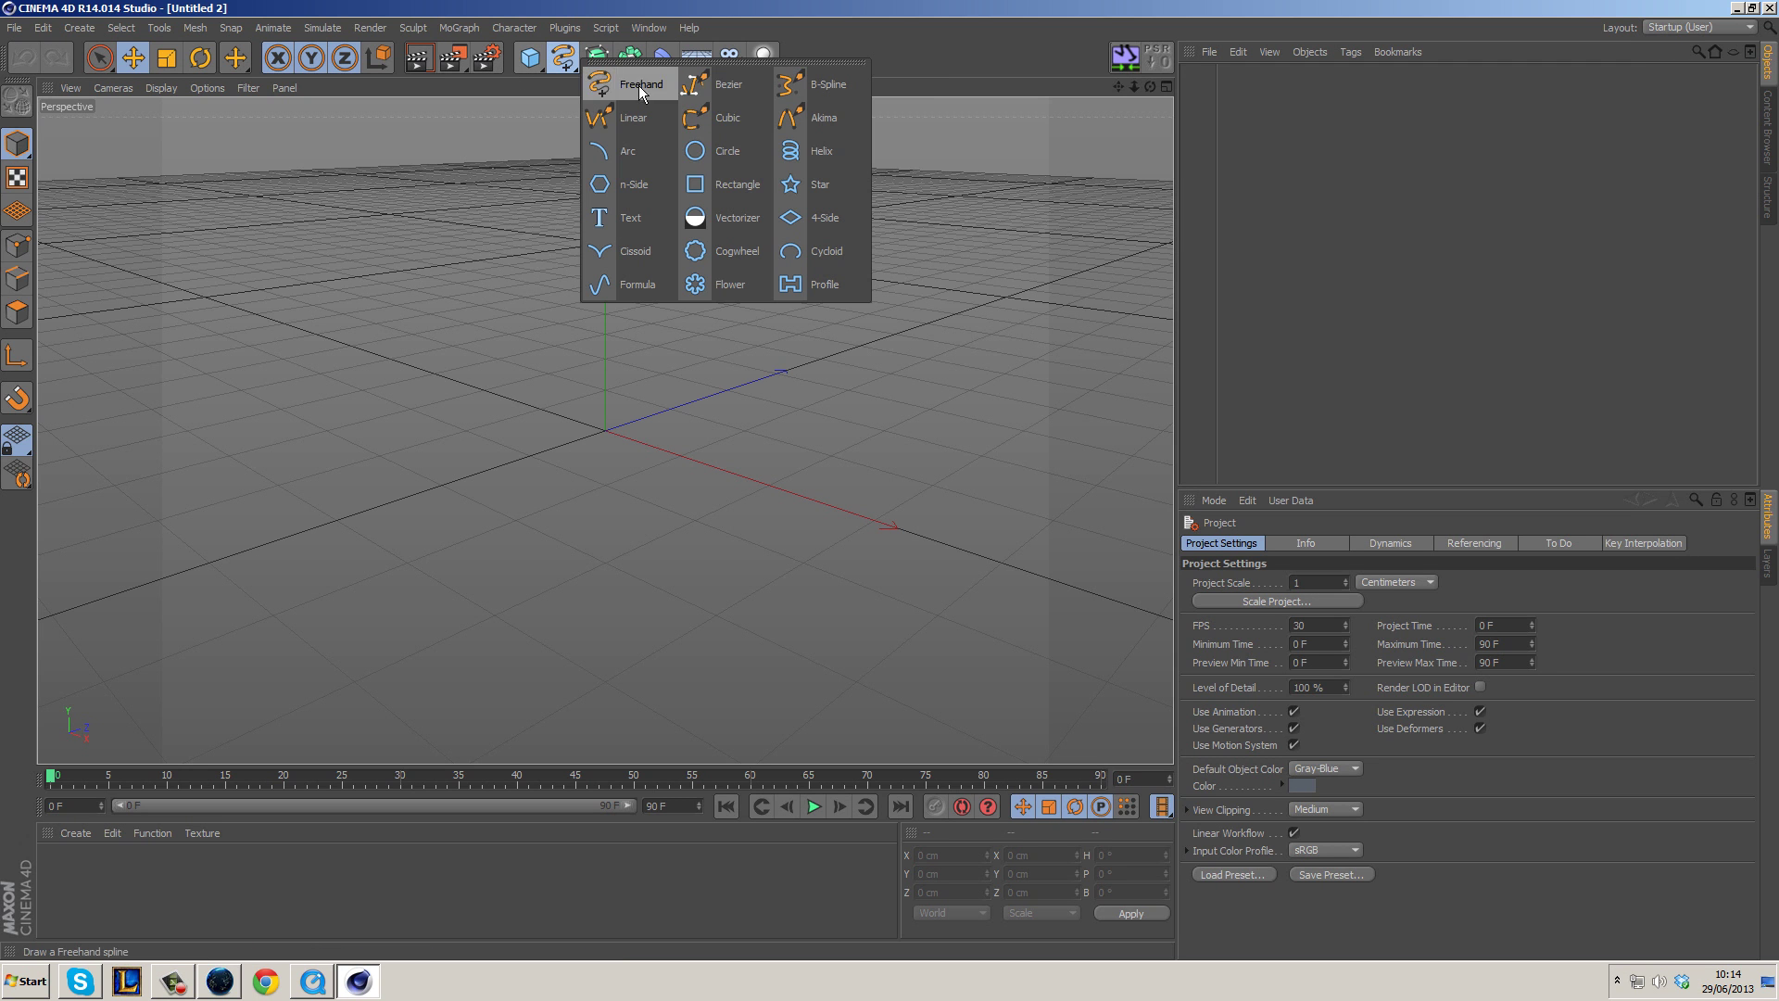
pyautogui.click(715, 84)
pyautogui.middleClick(646, 327)
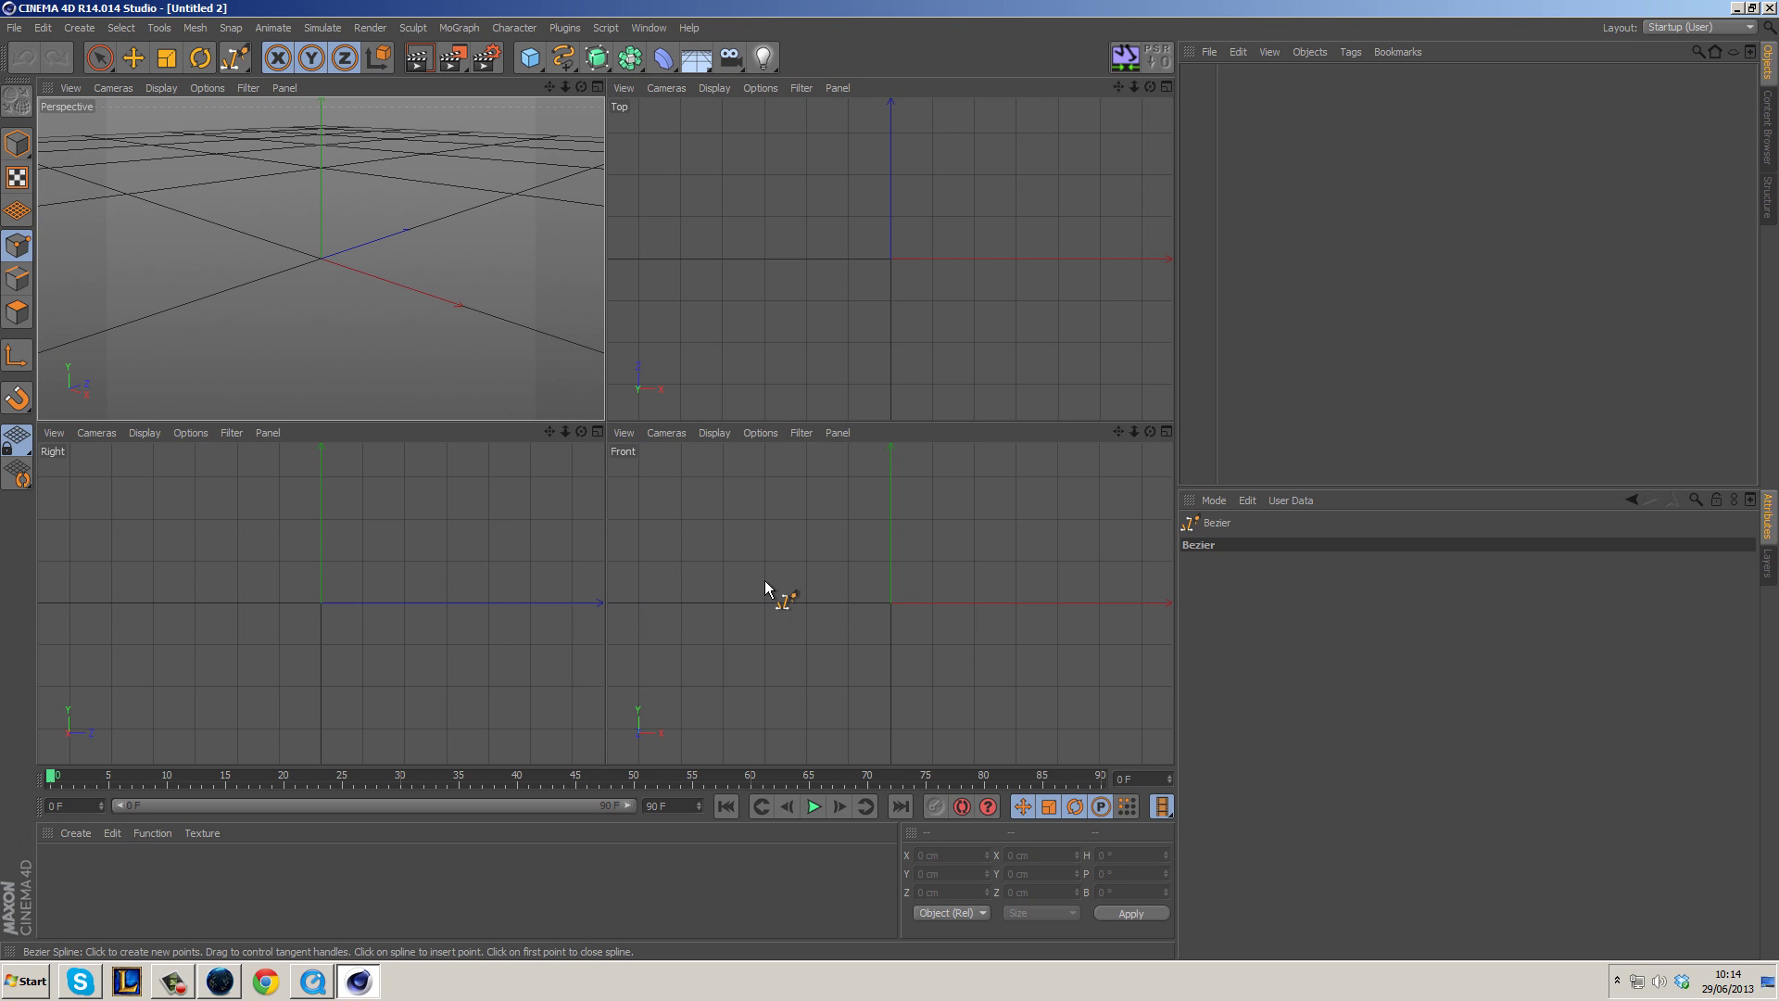
pyautogui.middleClick(887, 204)
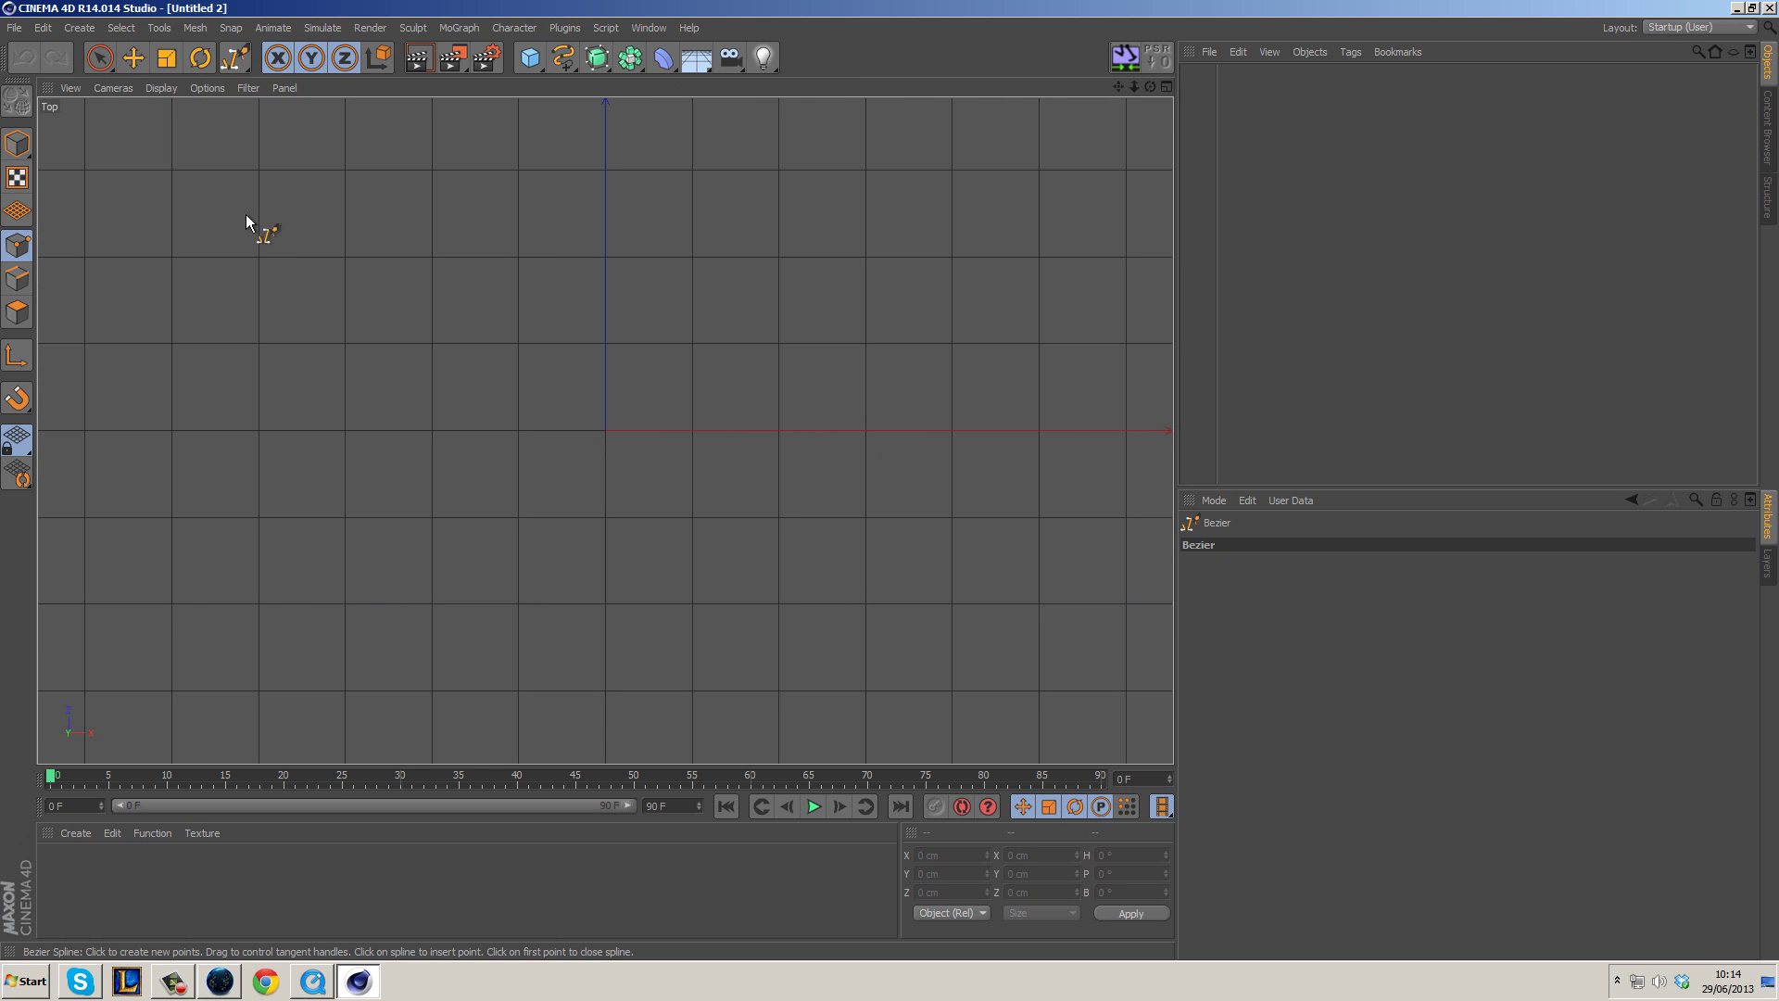
pyautogui.click(164, 207)
pyautogui.moveTo(611, 556); pyautogui.dragTo(850, 509)
pyautogui.click(866, 226)
pyautogui.moveTo(863, 227); pyautogui.dragTo(822, 198)
pyautogui.moveTo(501, 183); pyautogui.dragTo(377, 256)
pyautogui.moveTo(377, 599); pyautogui.dragTo(500, 687)
pyautogui.moveTo(1004, 647); pyautogui.dragTo(1090, 624)
pyautogui.keyDown('alt'); pyautogui.moveTo(1120, 504); pyautogui.dragTo(814, 441, button='middle'); pyautogui.keyUp('alt')
pyautogui.click(1129, 233)
pyautogui.moveTo(381, 485); pyautogui.dragTo(612, 426, button='middle')
# In the Perspective view, raise the two spline points on the loop's negative X side to about 88 cm in Y.
pyautogui.middleClick(613, 425)
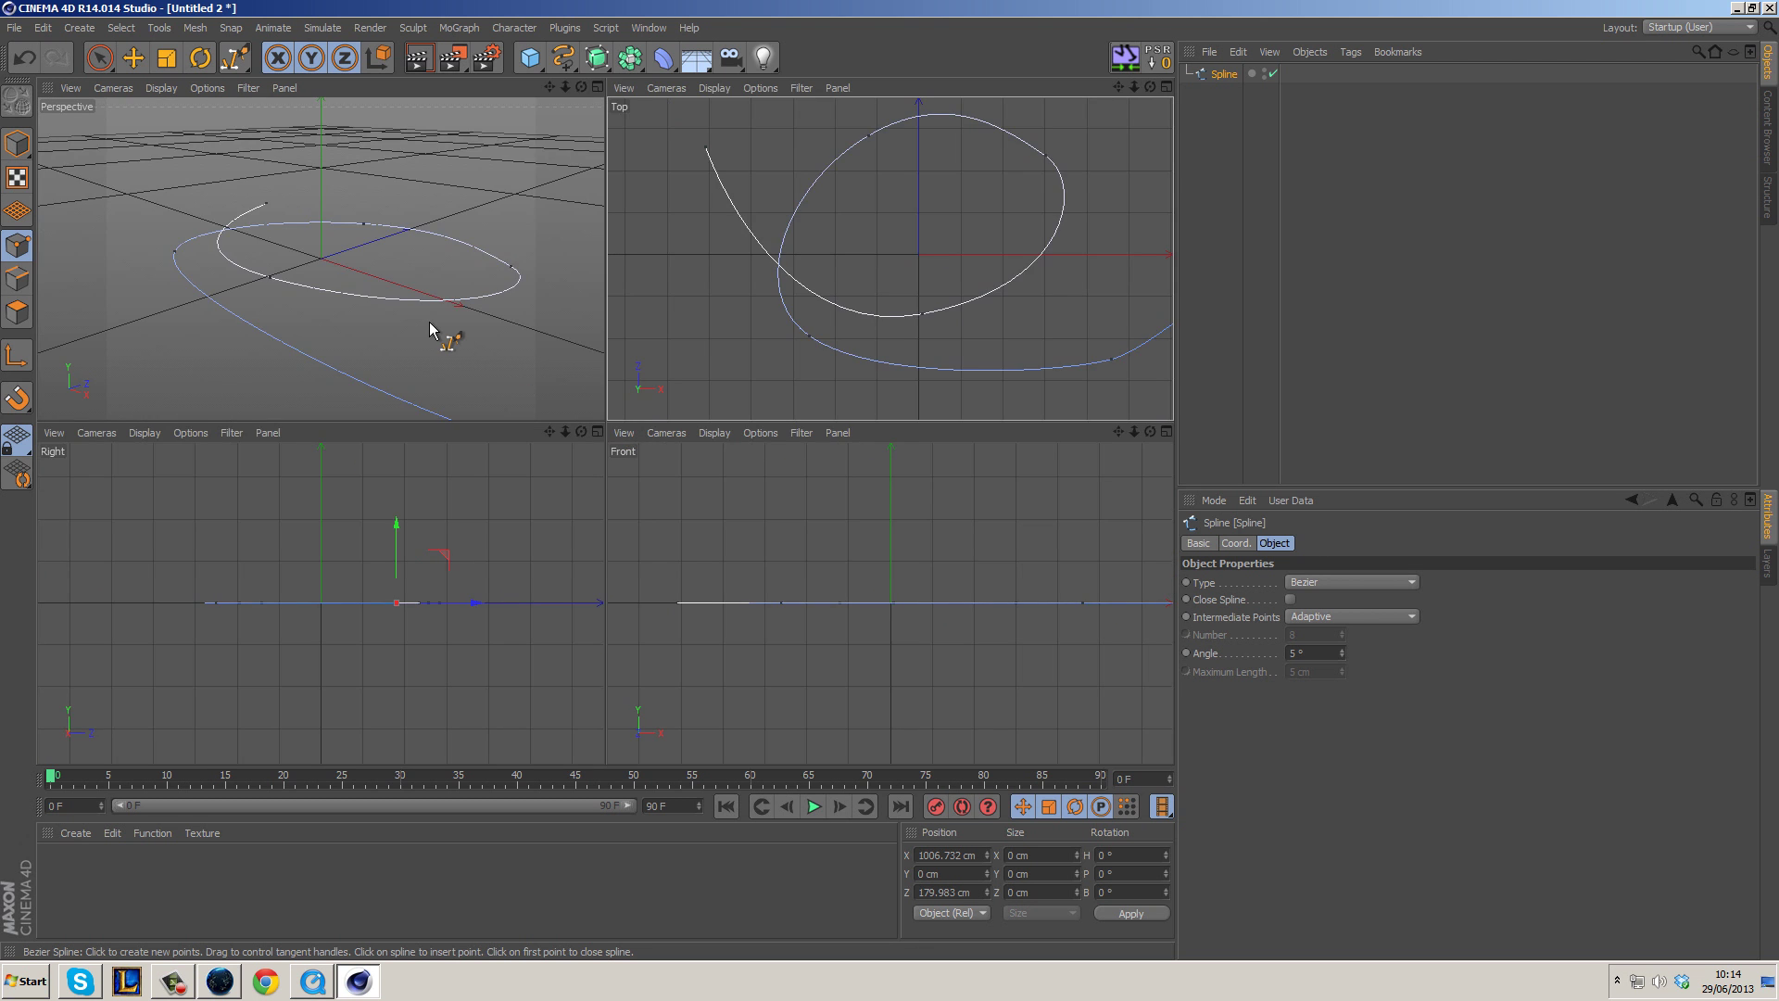
pyautogui.middleClick(440, 334)
pyautogui.keyDown('alt'); pyautogui.moveTo(337, 384); pyautogui.dragTo(545, 381); pyautogui.keyUp('alt')
pyautogui.click(100, 57)
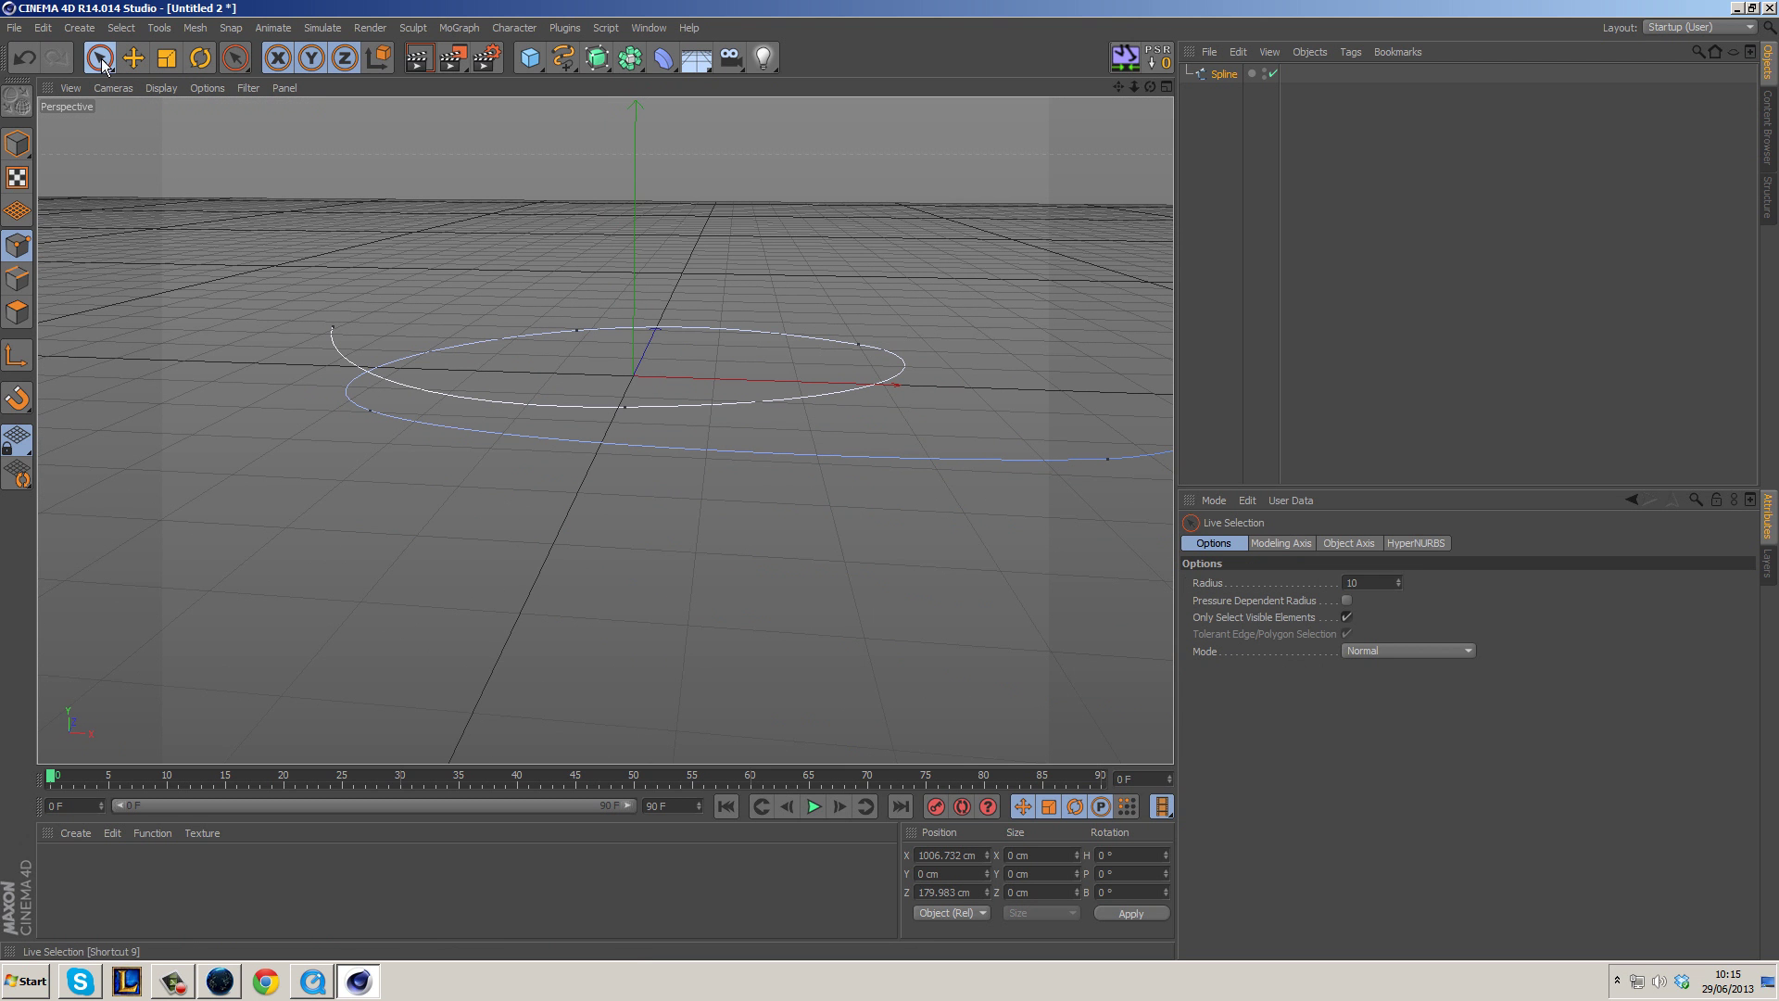
pyautogui.click(368, 412)
pyautogui.keyDown('shift'); pyautogui.click(571, 339); pyautogui.keyUp('shift')
pyautogui.moveTo(486, 258); pyautogui.dragTo(487, 192)
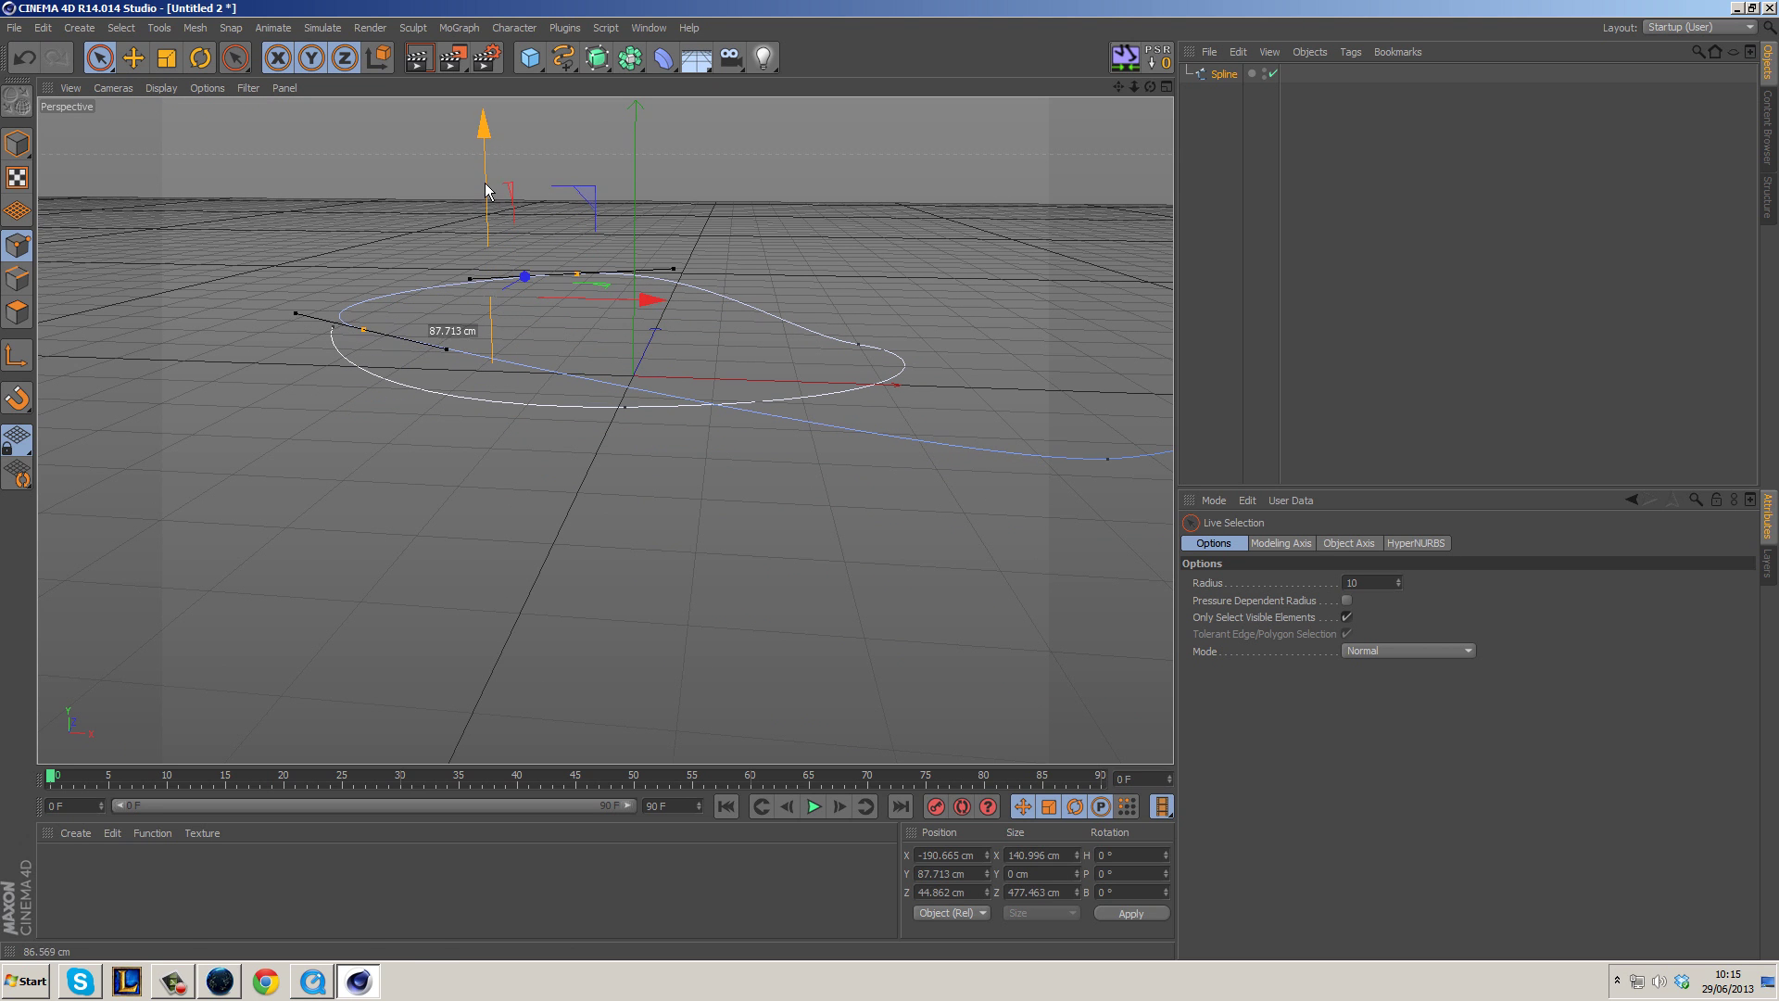
# Raise the loop point nearest the spline's tail to about 147 cm in Y and the positive X loop point to about 10 cm.
pyautogui.click(363, 330)
pyautogui.moveTo(365, 180); pyautogui.dragTo(365, 124)
pyautogui.click(858, 345)
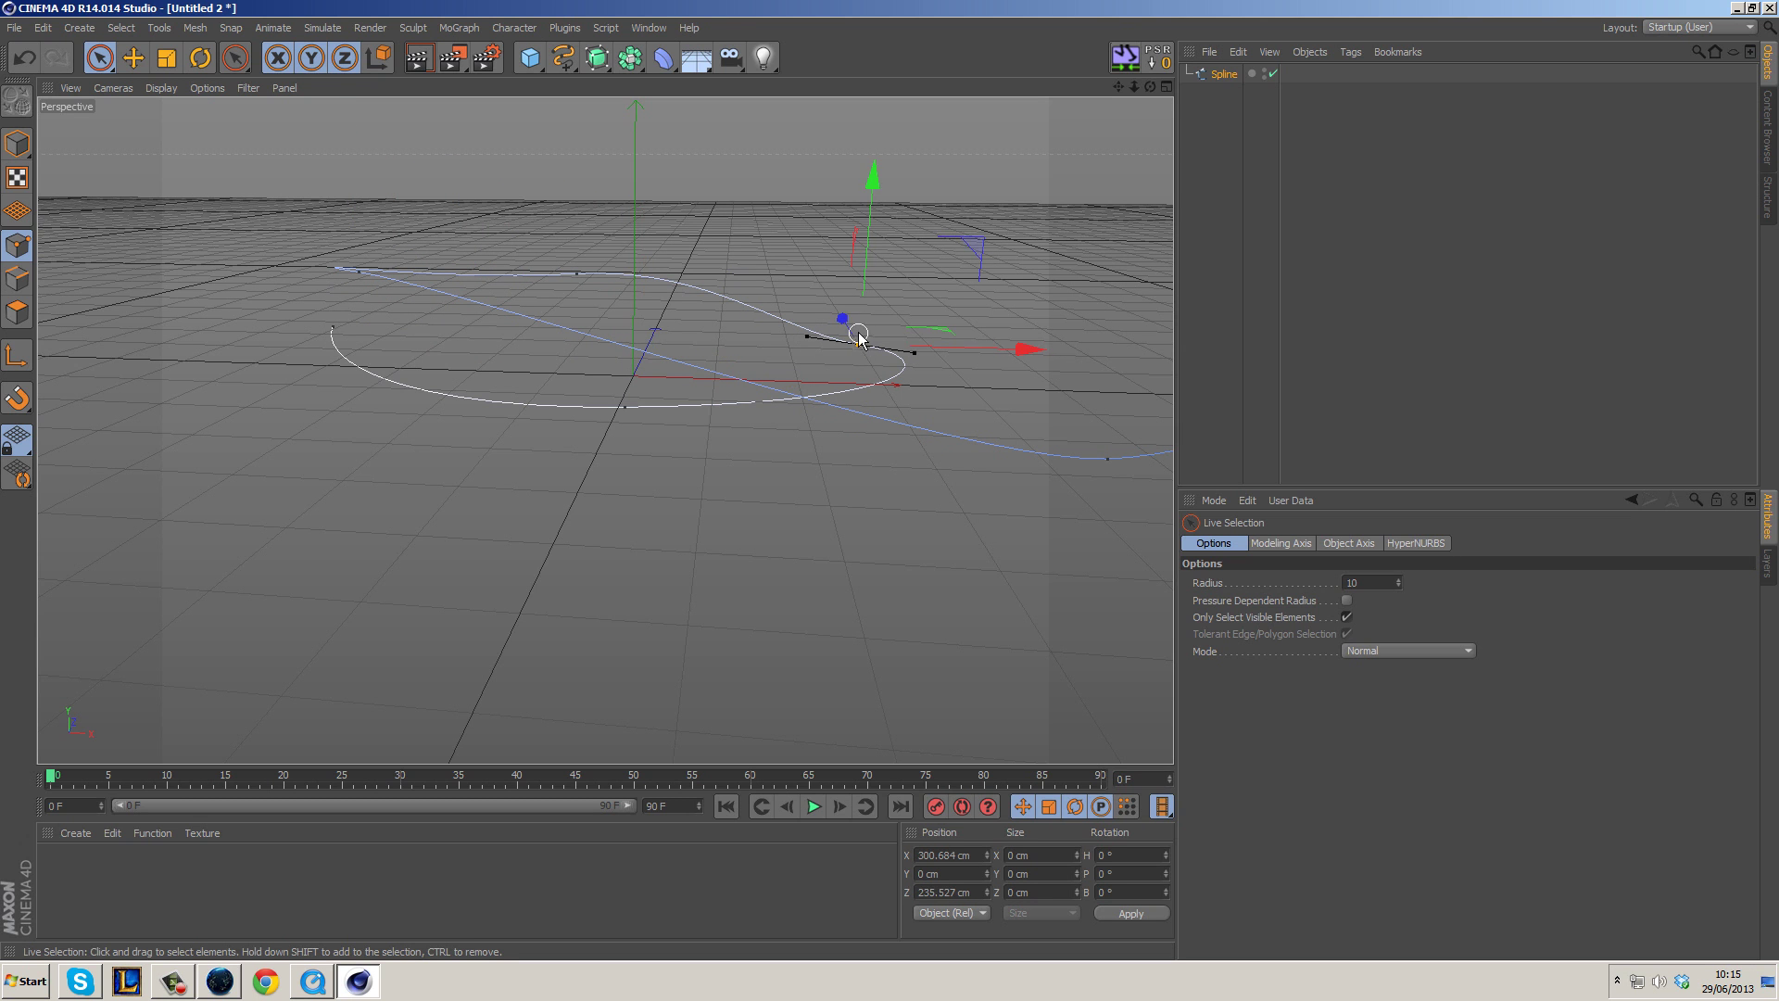
pyautogui.moveTo(869, 243); pyautogui.dragTo(869, 236)
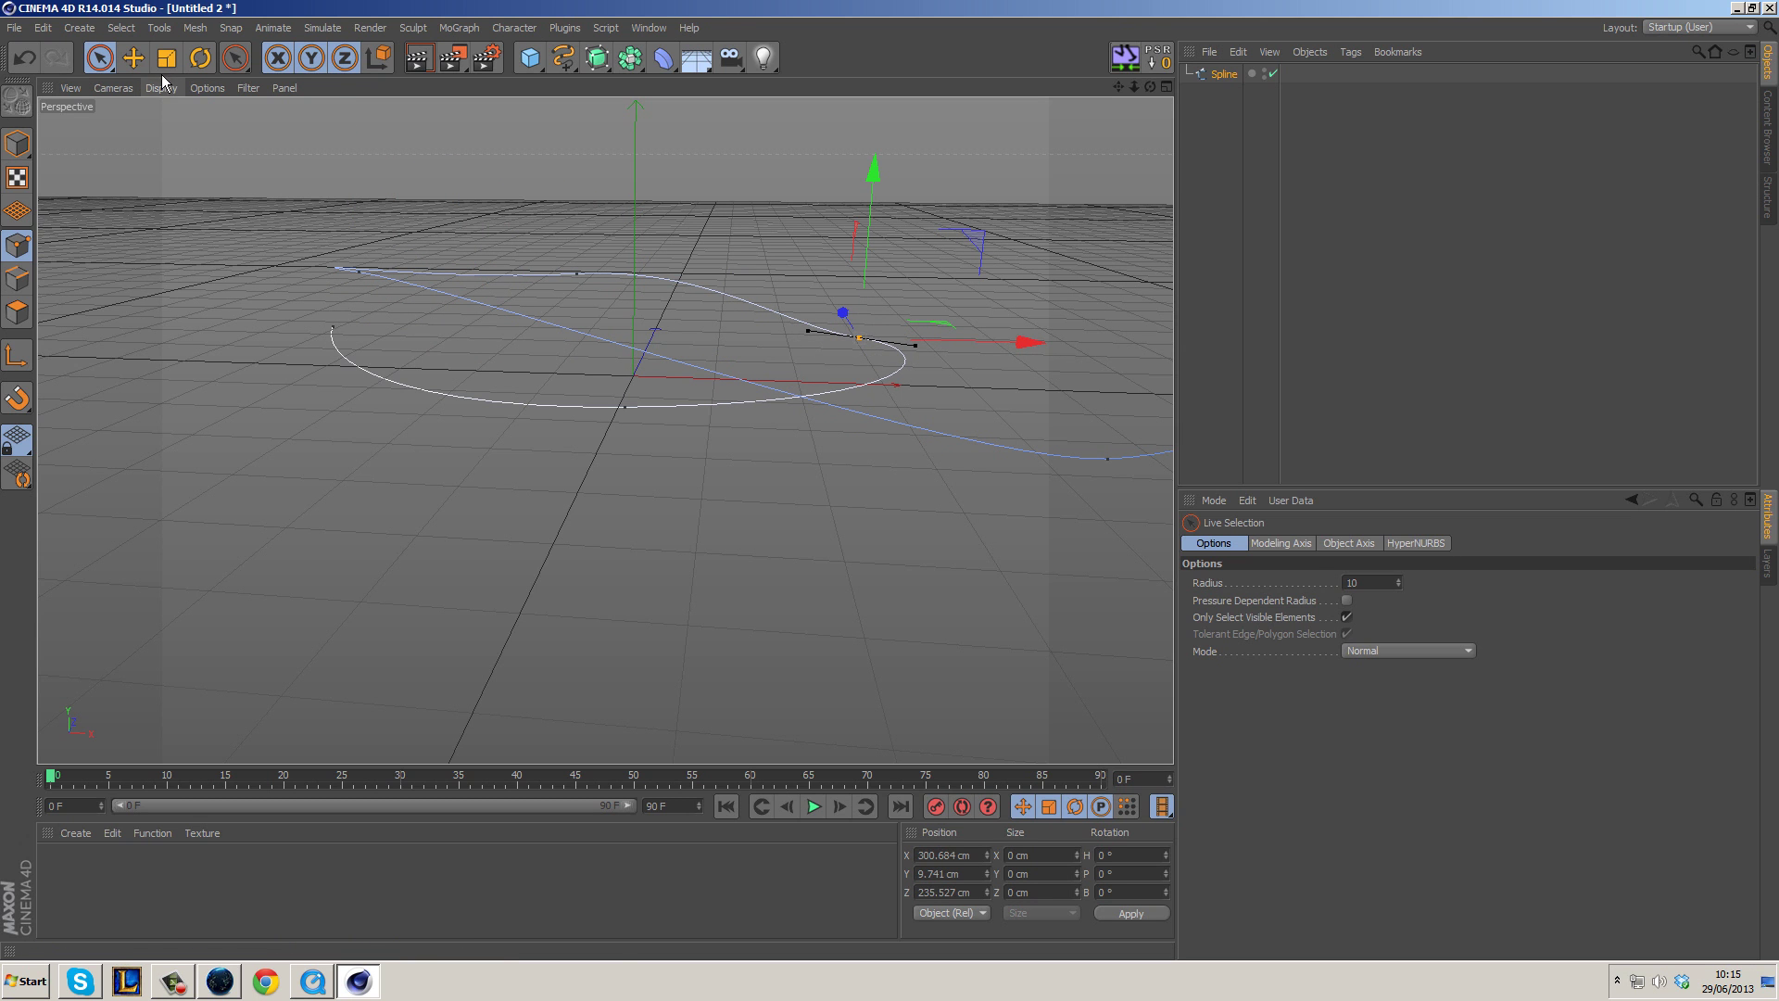
# Adjust the tangent handles of the two highest spline points to smooth the curve, and clear the point selection.
pyautogui.click(133, 58)
pyautogui.moveTo(914, 348); pyautogui.dragTo(508, 308)
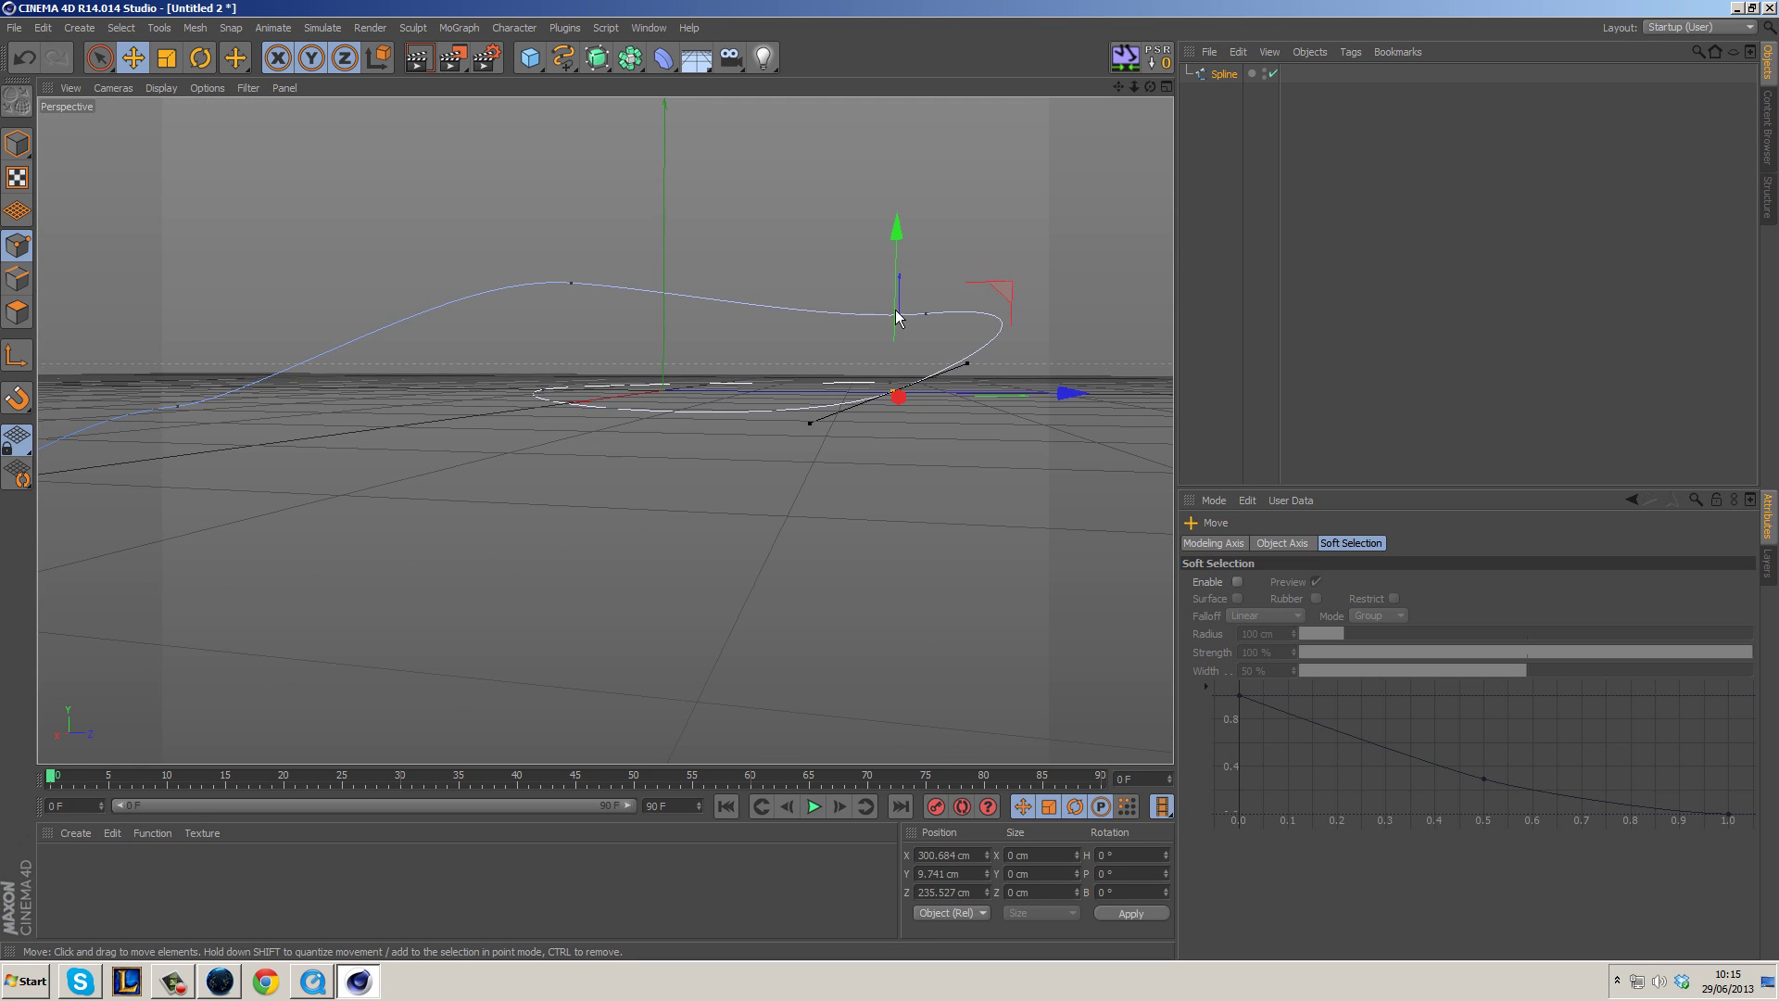
pyautogui.click(926, 315)
pyautogui.moveTo(854, 323); pyautogui.dragTo(859, 305)
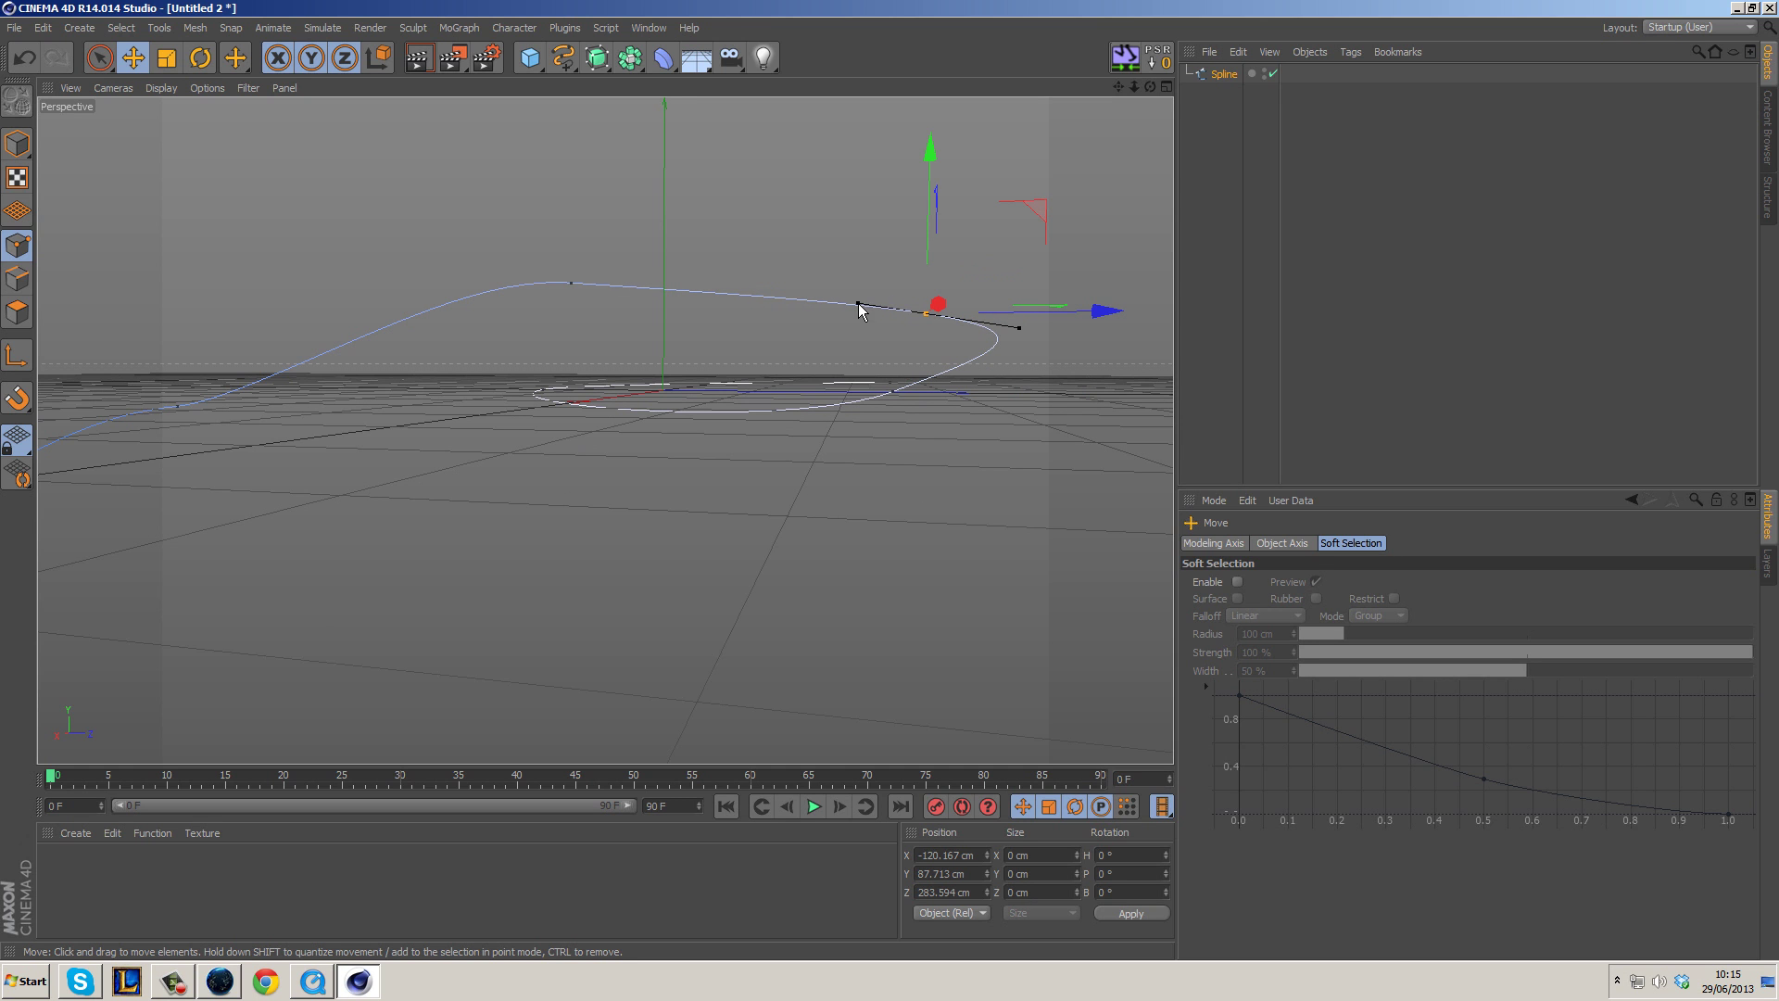
pyautogui.click(569, 283)
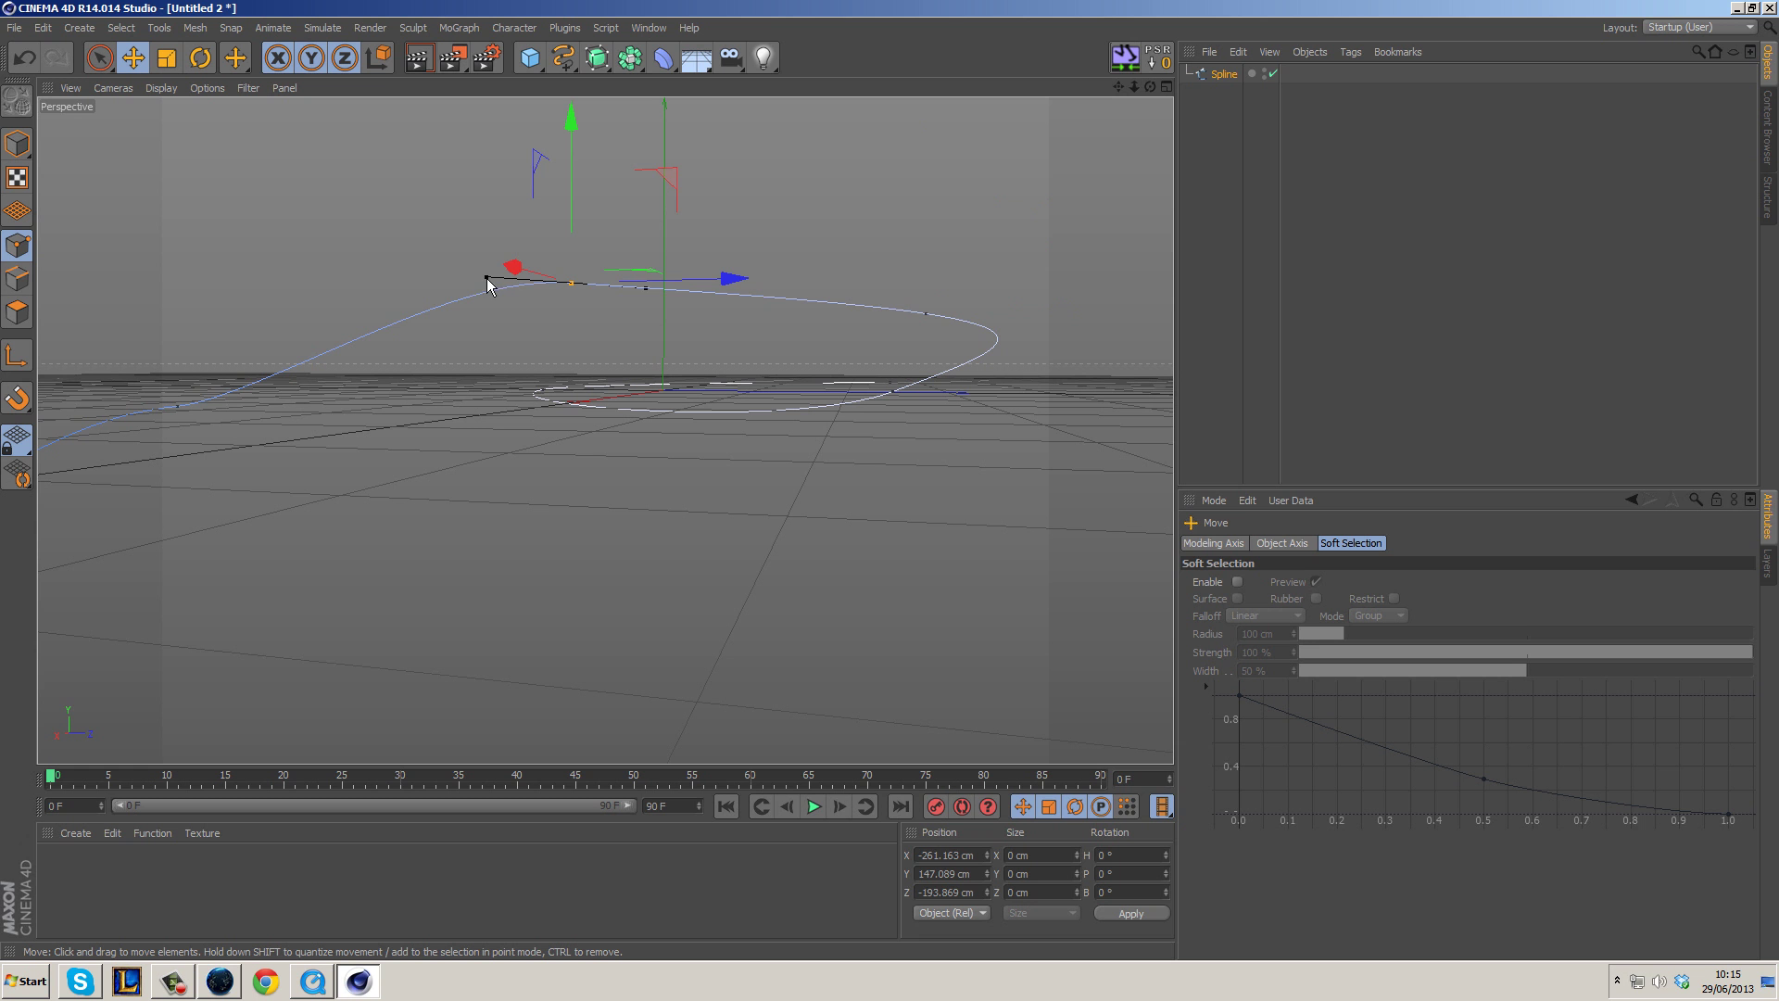
pyautogui.moveTo(487, 285); pyautogui.dragTo(488, 288)
pyautogui.click(492, 388)
pyautogui.keyDown('alt'); pyautogui.moveTo(491, 387); pyautogui.dragTo(886, 509); pyautogui.keyUp('alt')
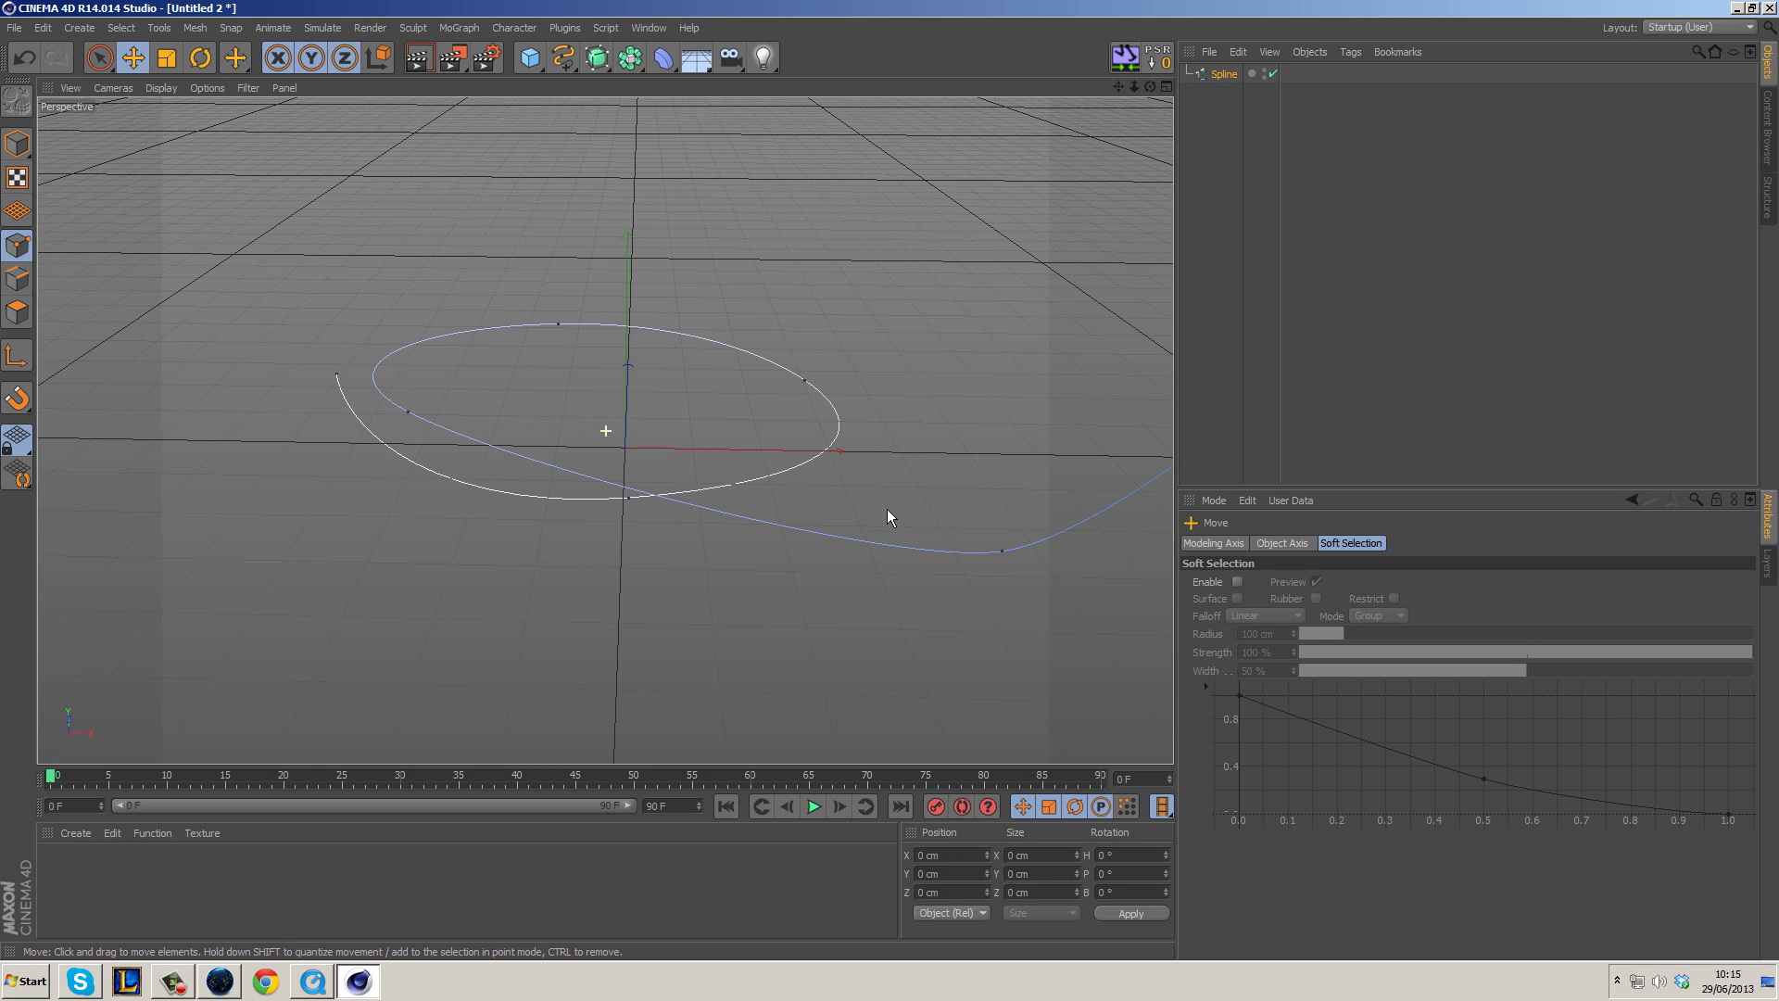
# Add a sphere and set its radius to 10 cm.
pyautogui.click(535, 69)
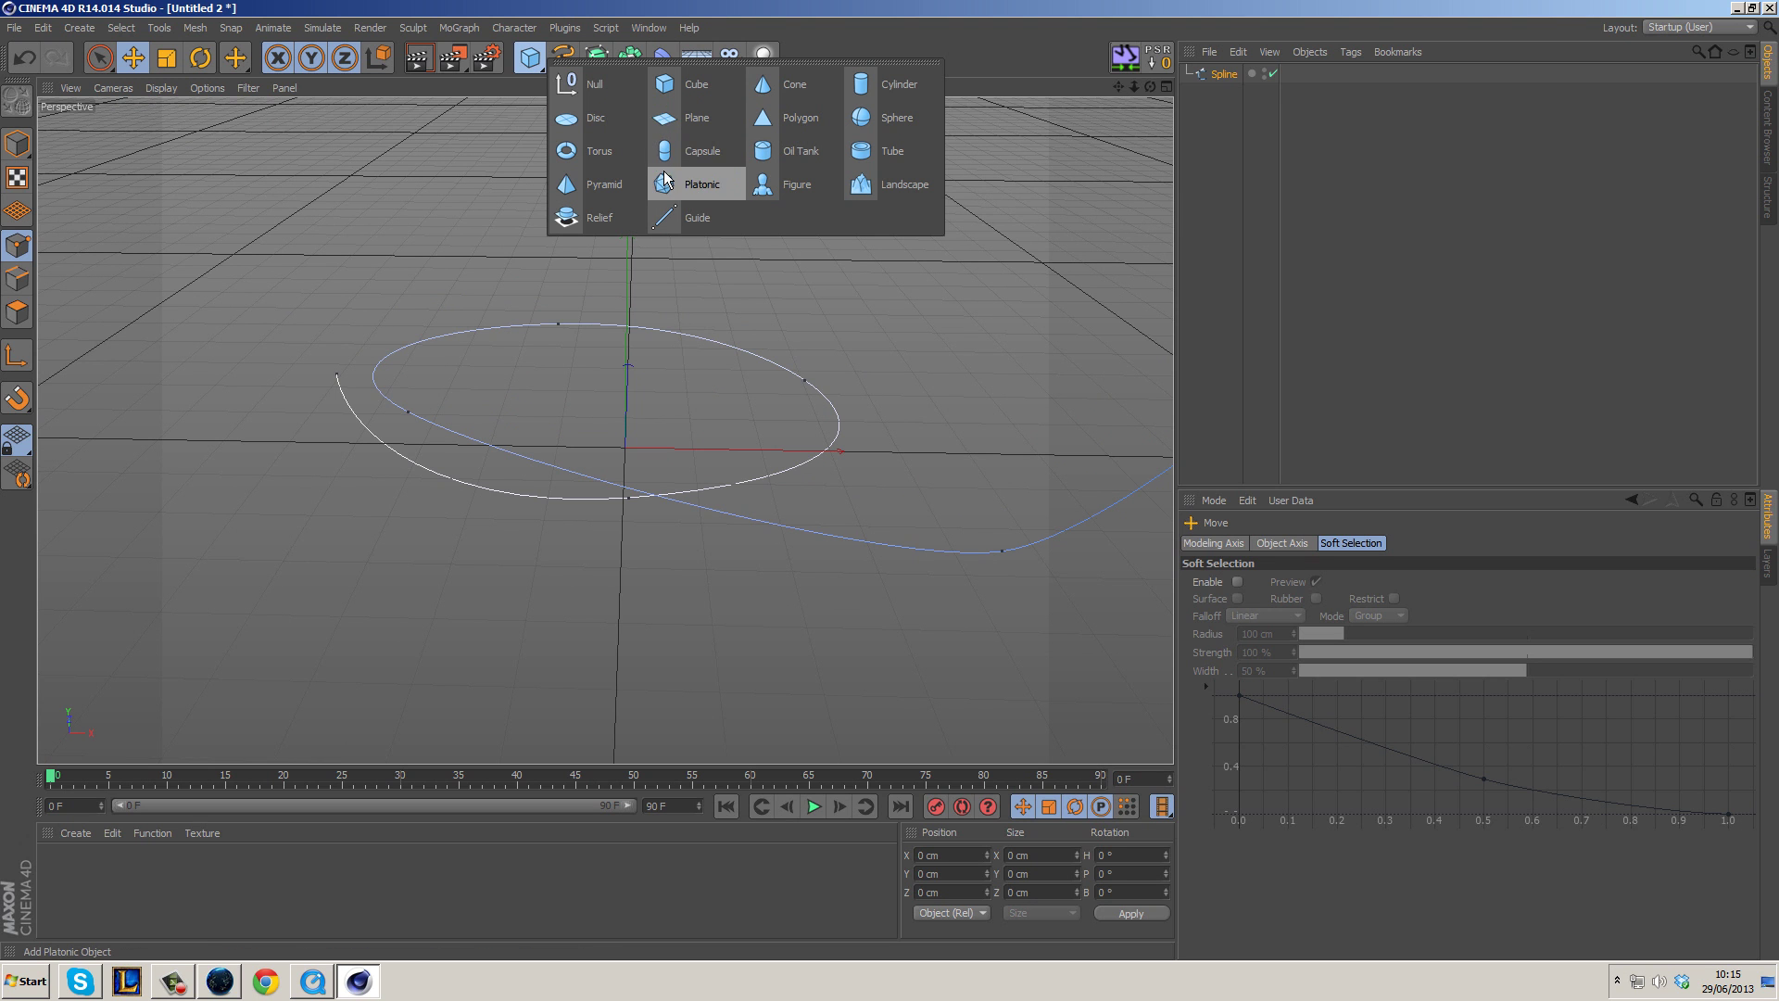
pyautogui.click(893, 117)
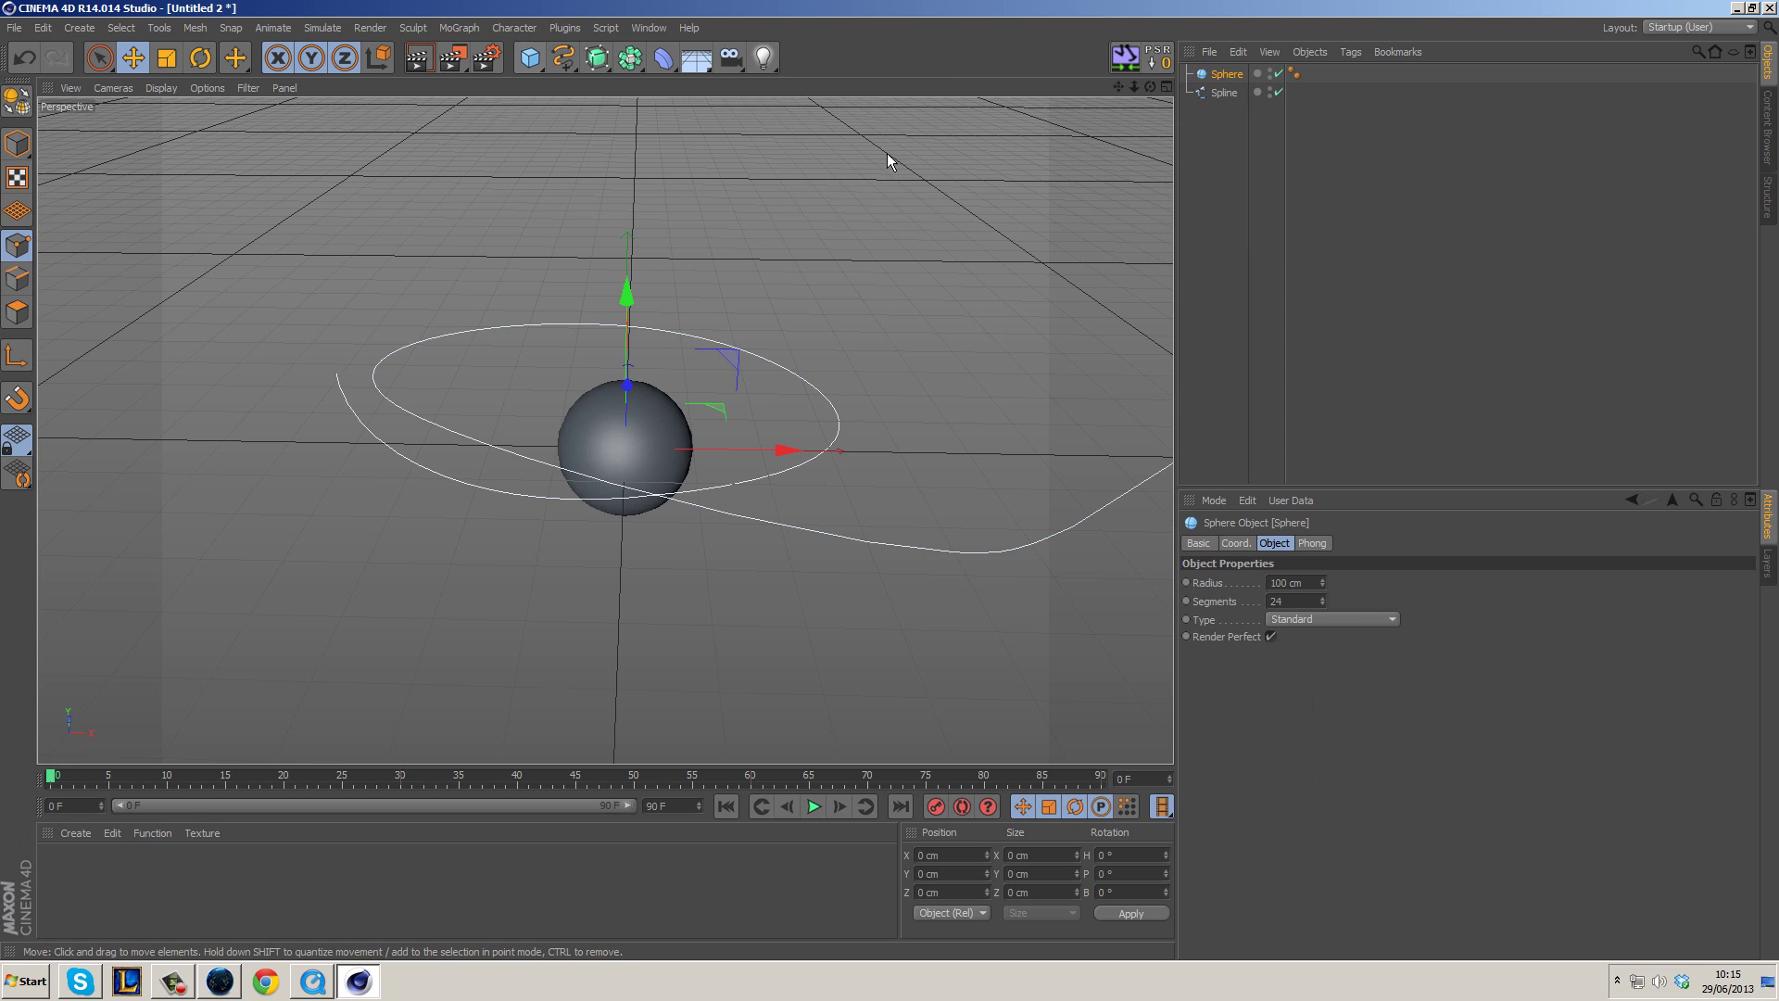
pyautogui.click(1293, 582)
pyautogui.press('BackSpace')
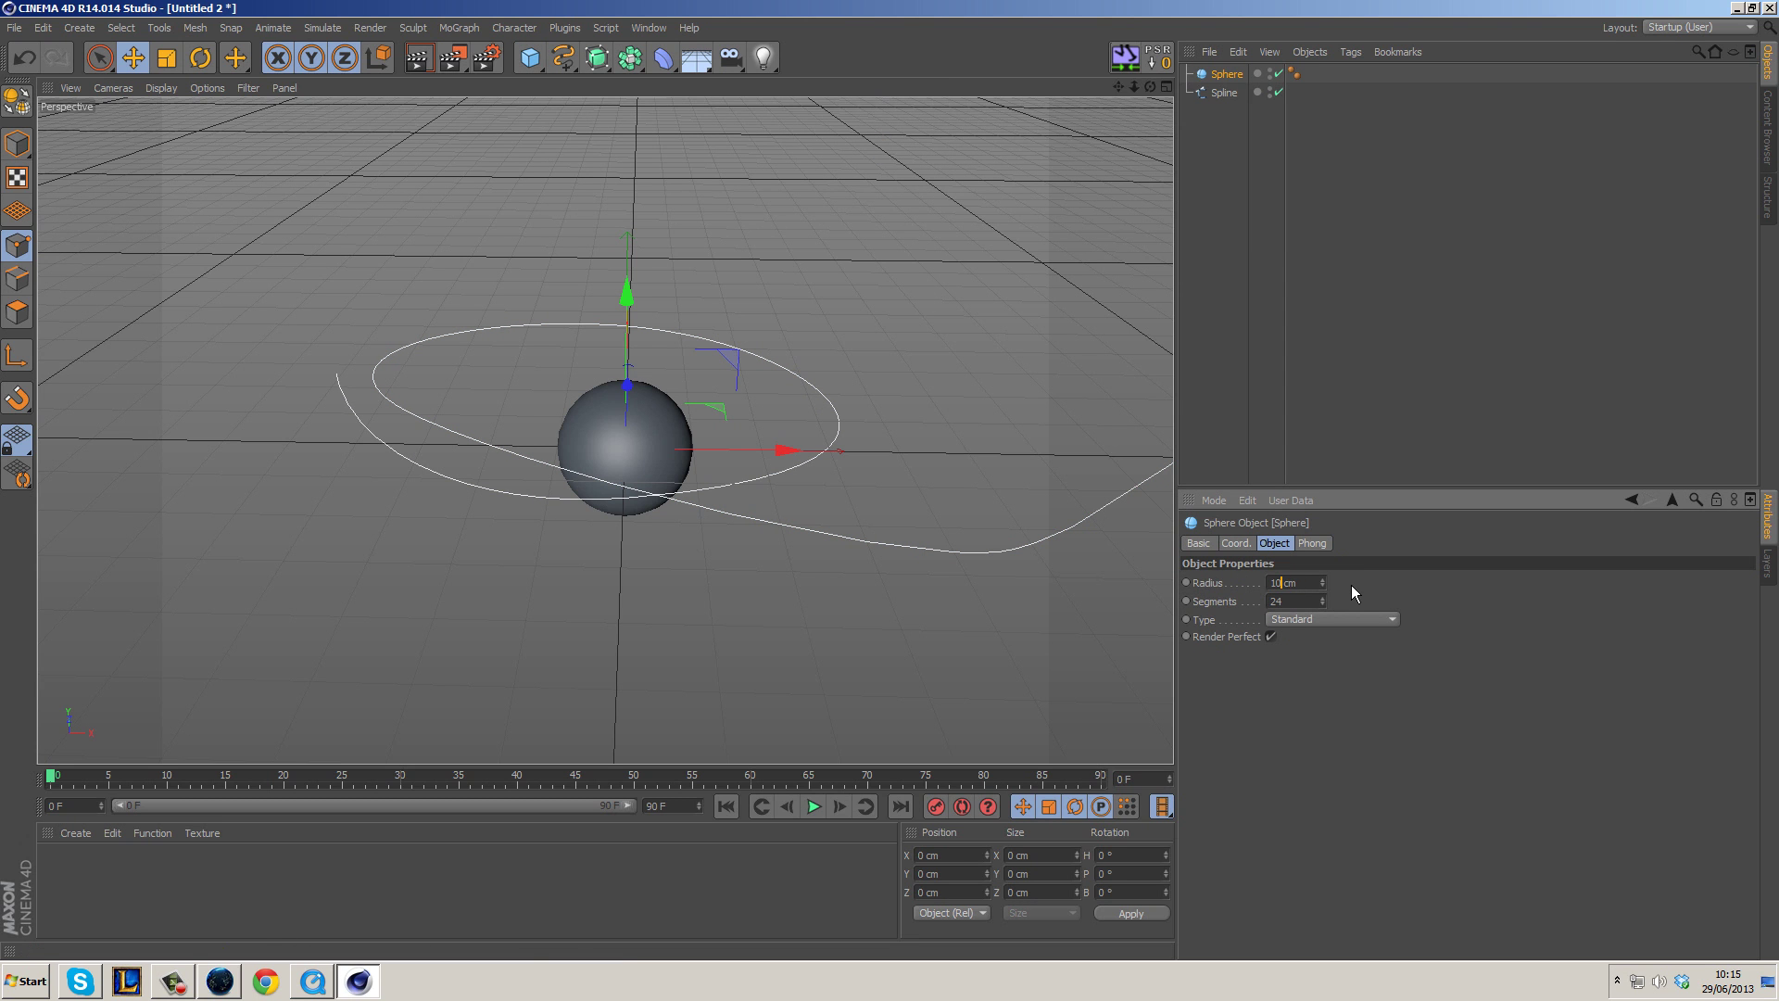
pyautogui.press('Return')
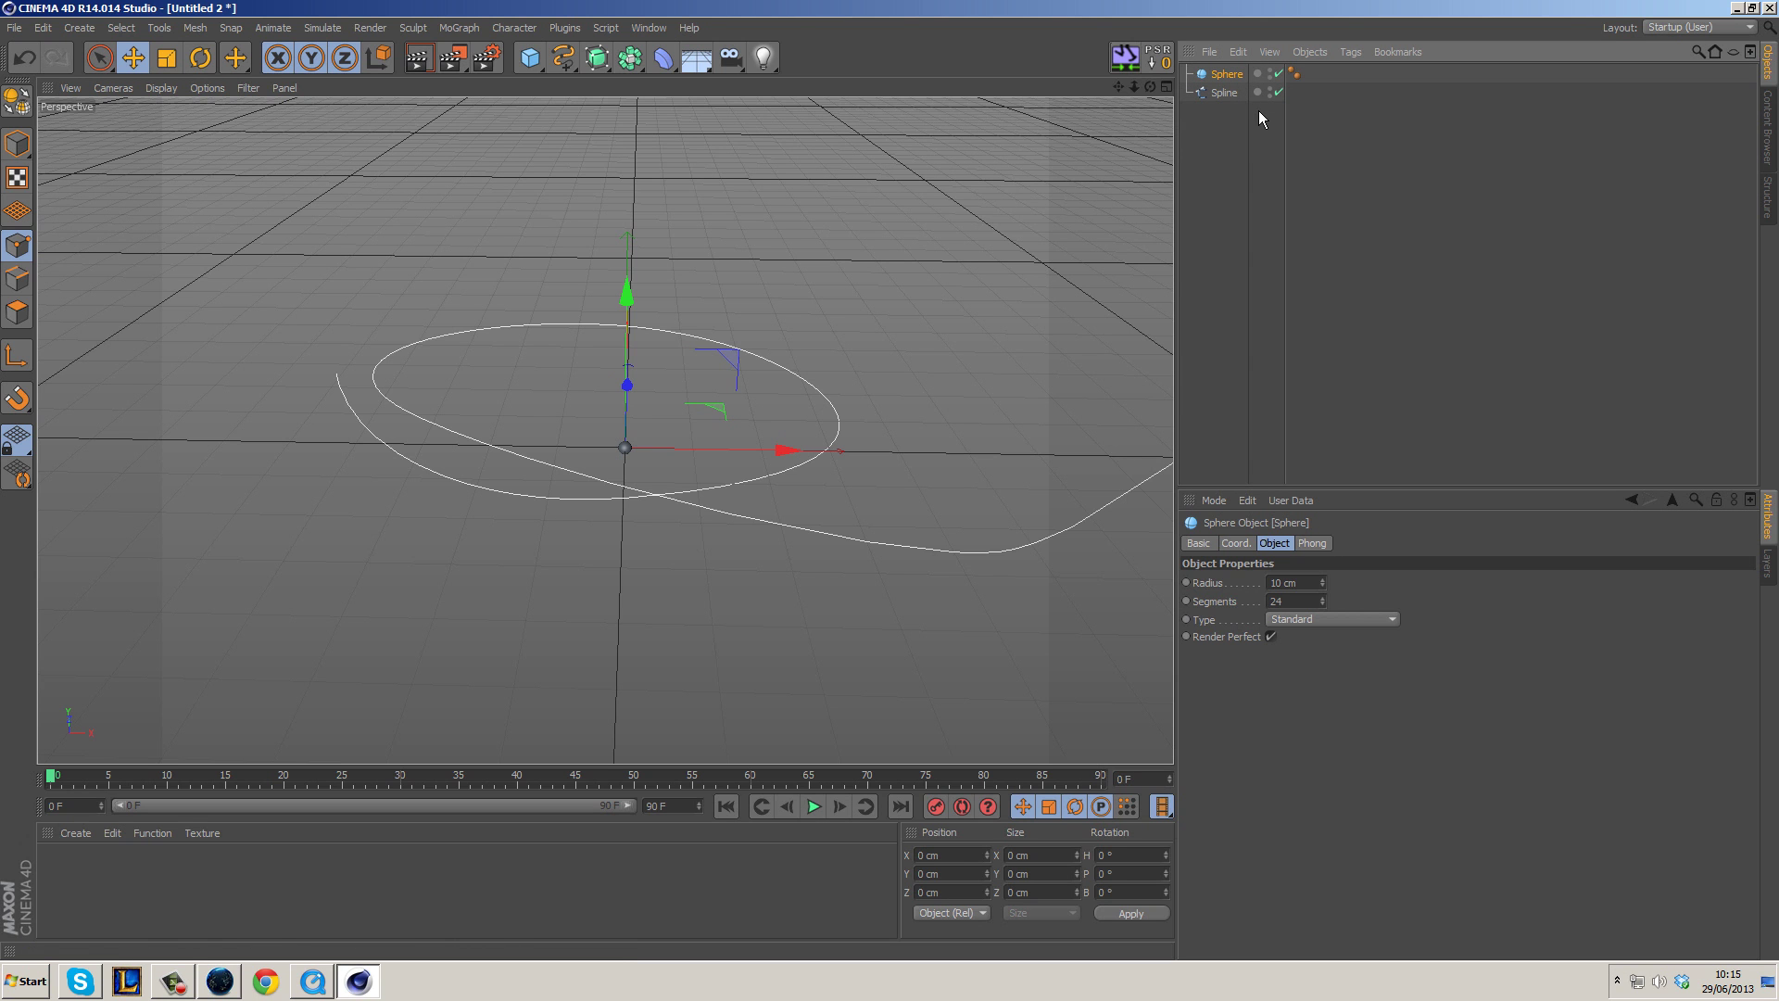
# Add a MoGraph Cloner as the parent of the sphere.
pyautogui.click(458, 27)
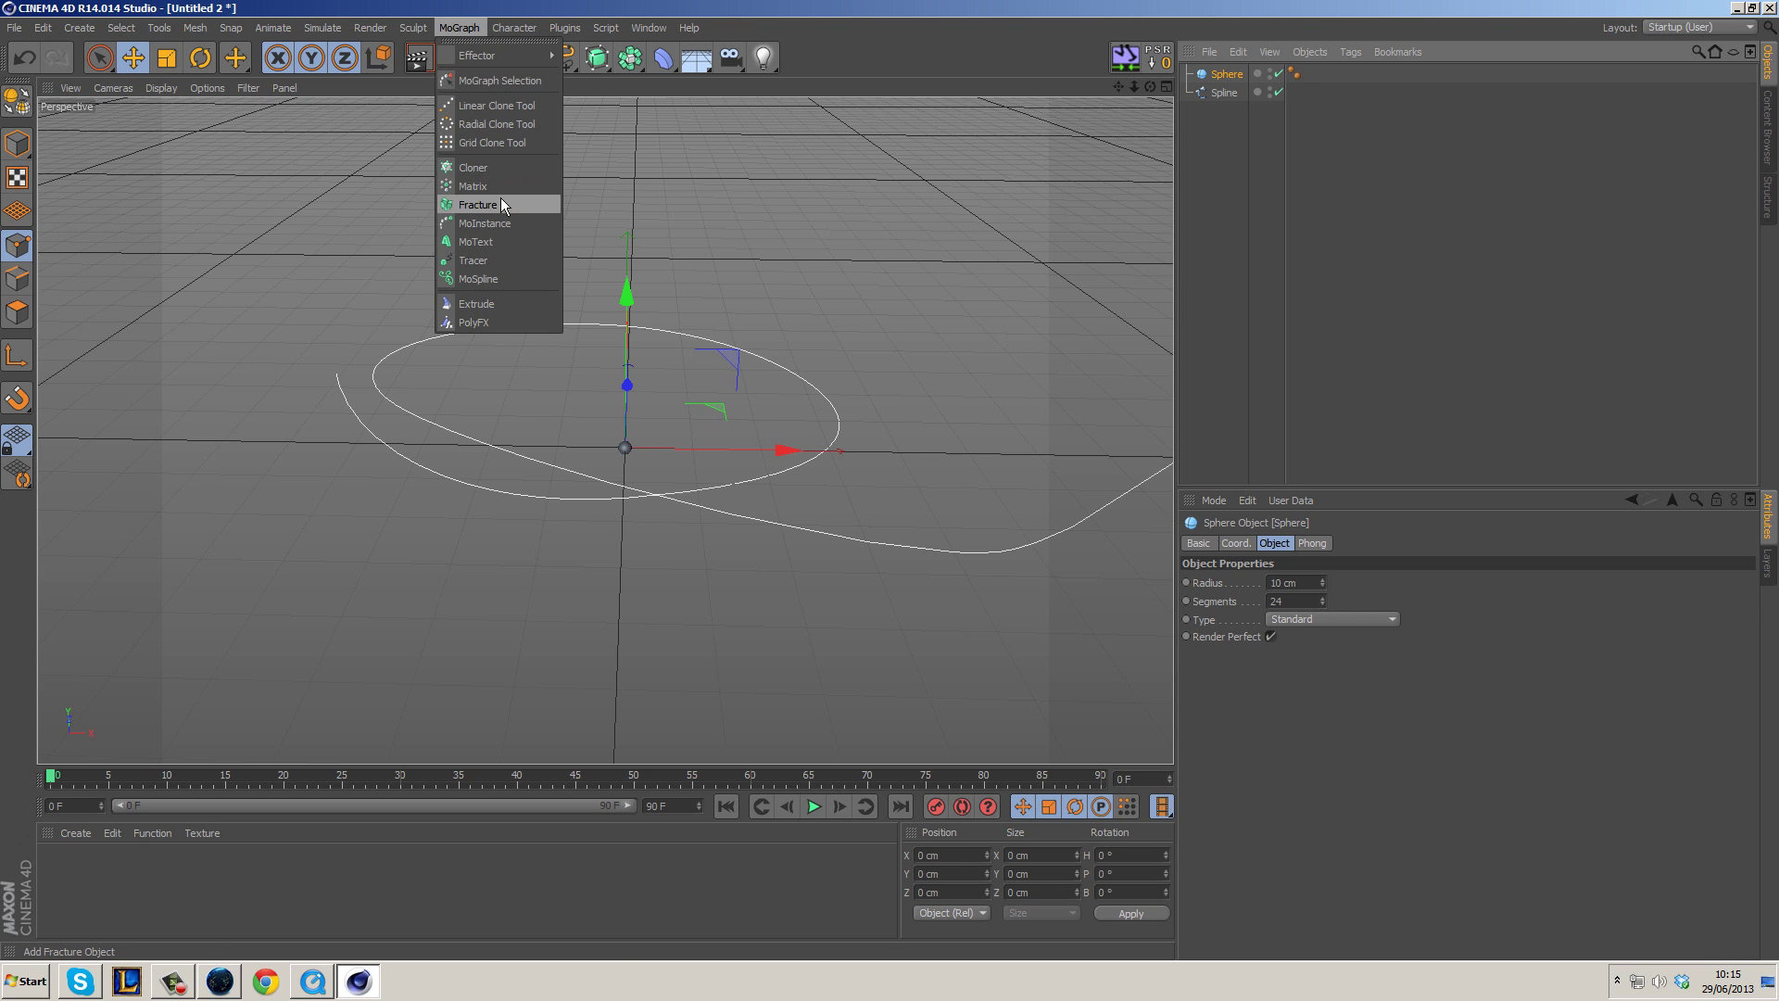
pyautogui.keyDown('alt'); pyautogui.click(501, 167); pyautogui.keyUp('alt')
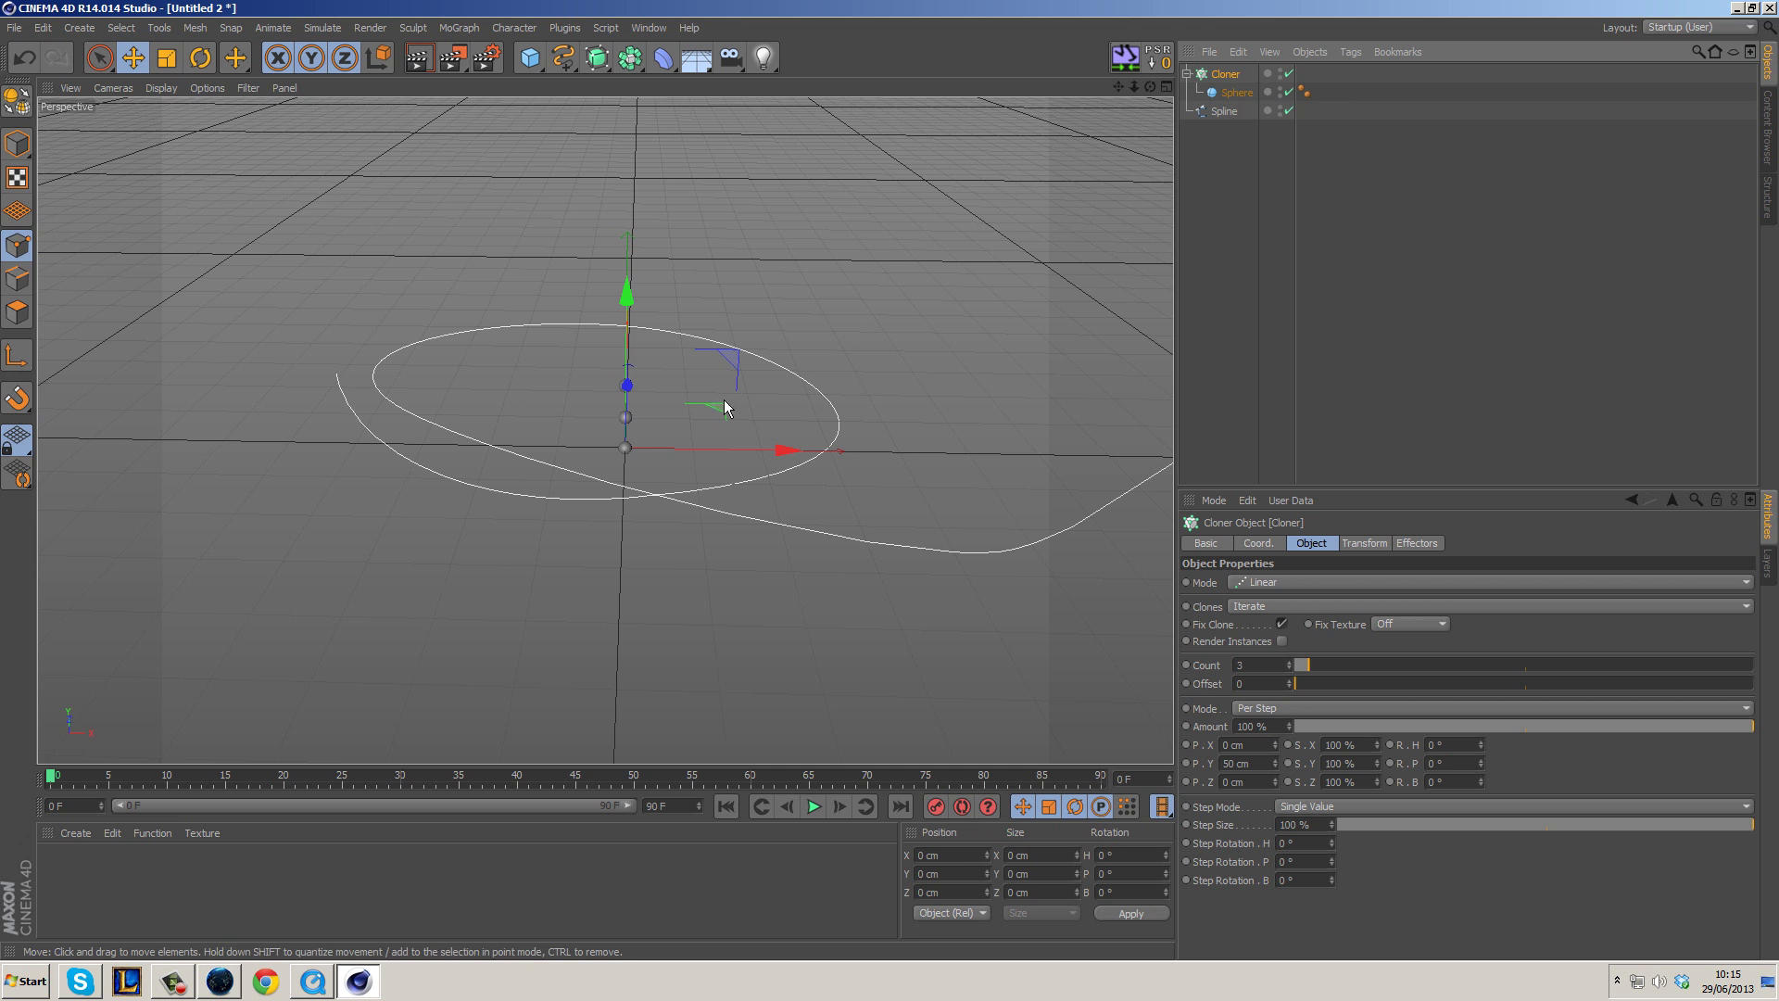
# Add an Align to Spline tag to the Cloner and link the Spline object as its spline path.
pyautogui.moveTo(608, 432)
pyautogui.keyDown('alt'); pyautogui.mouseDown()
pyautogui.moveTo(773, 433)
pyautogui.moveTo(626, 431)
pyautogui.mouseUp(); pyautogui.keyUp('alt')
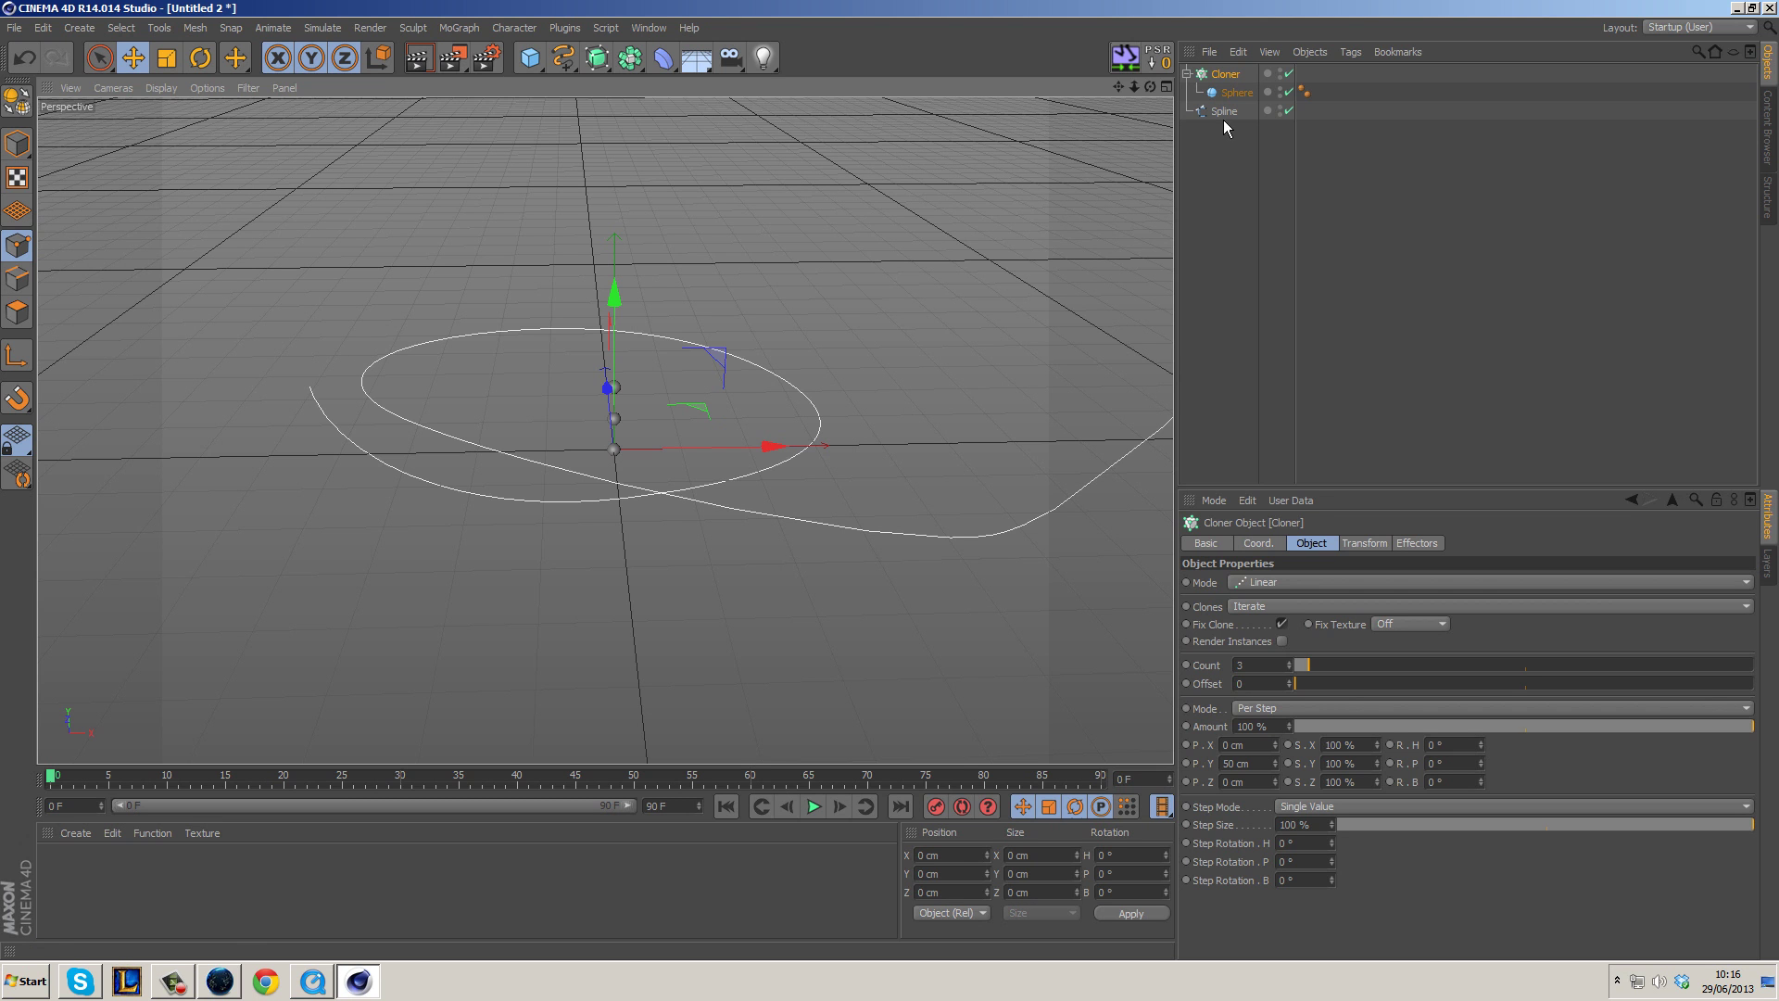
pyautogui.rightClick(1224, 82)
pyautogui.moveTo(1254, 90)
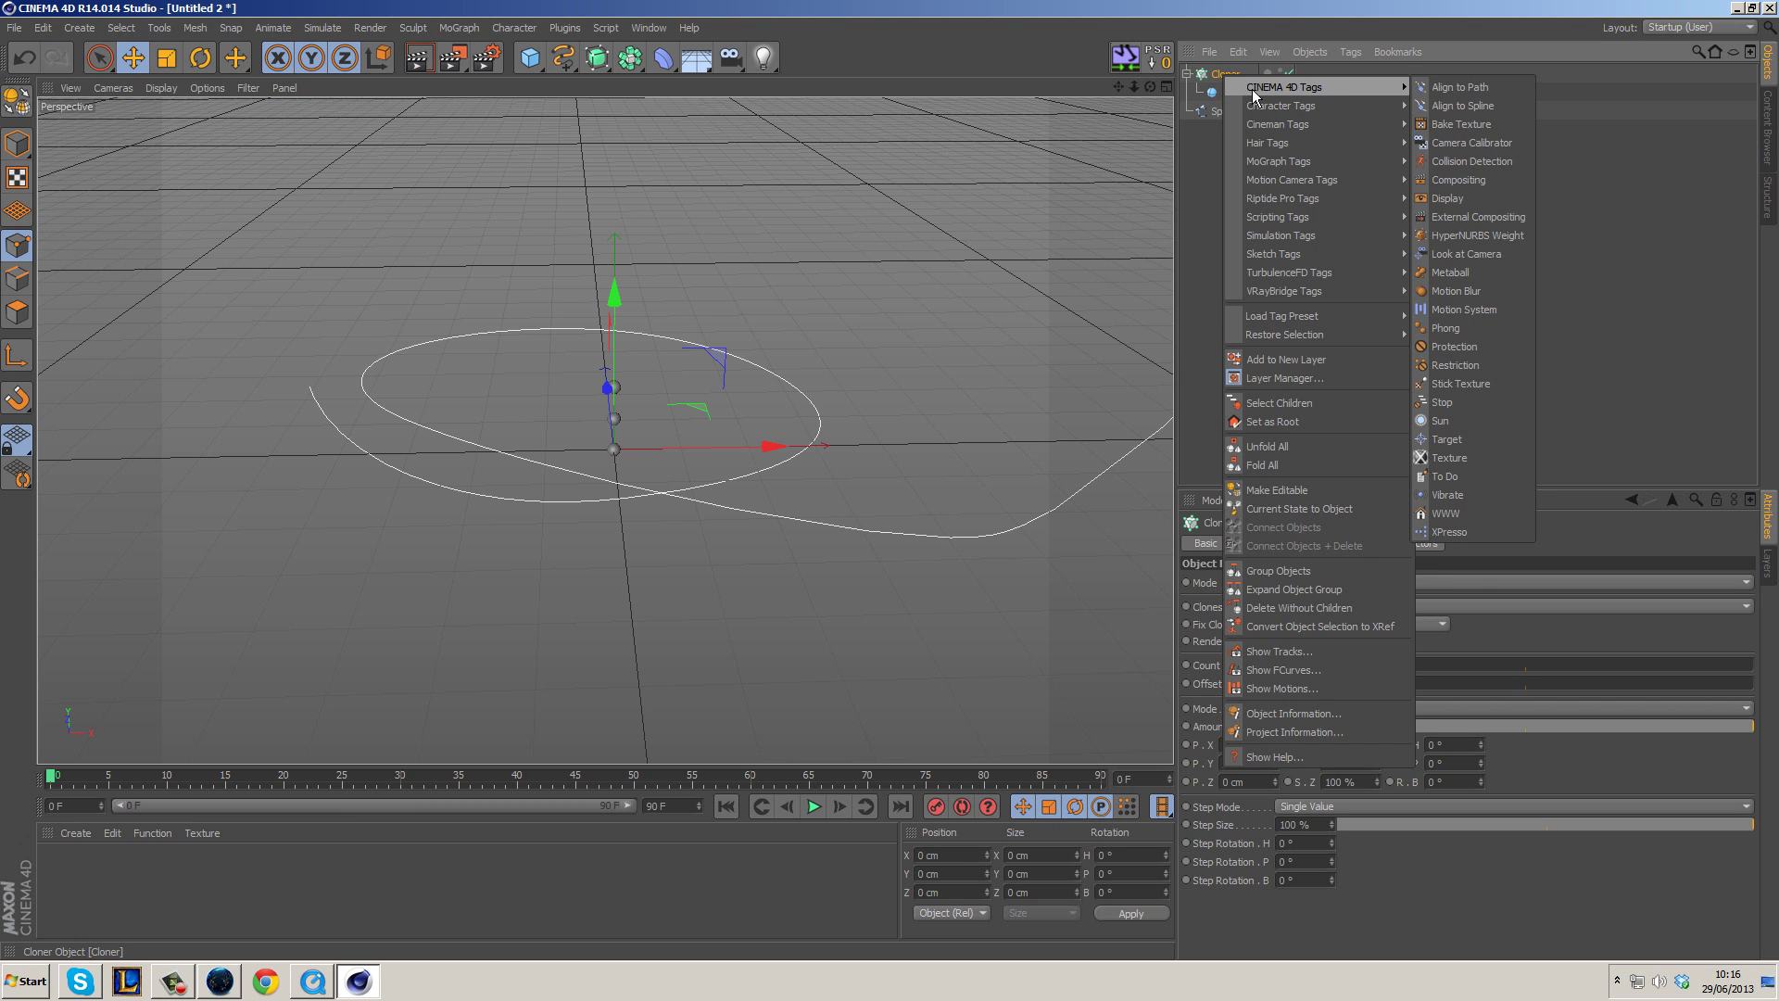
pyautogui.click(1483, 112)
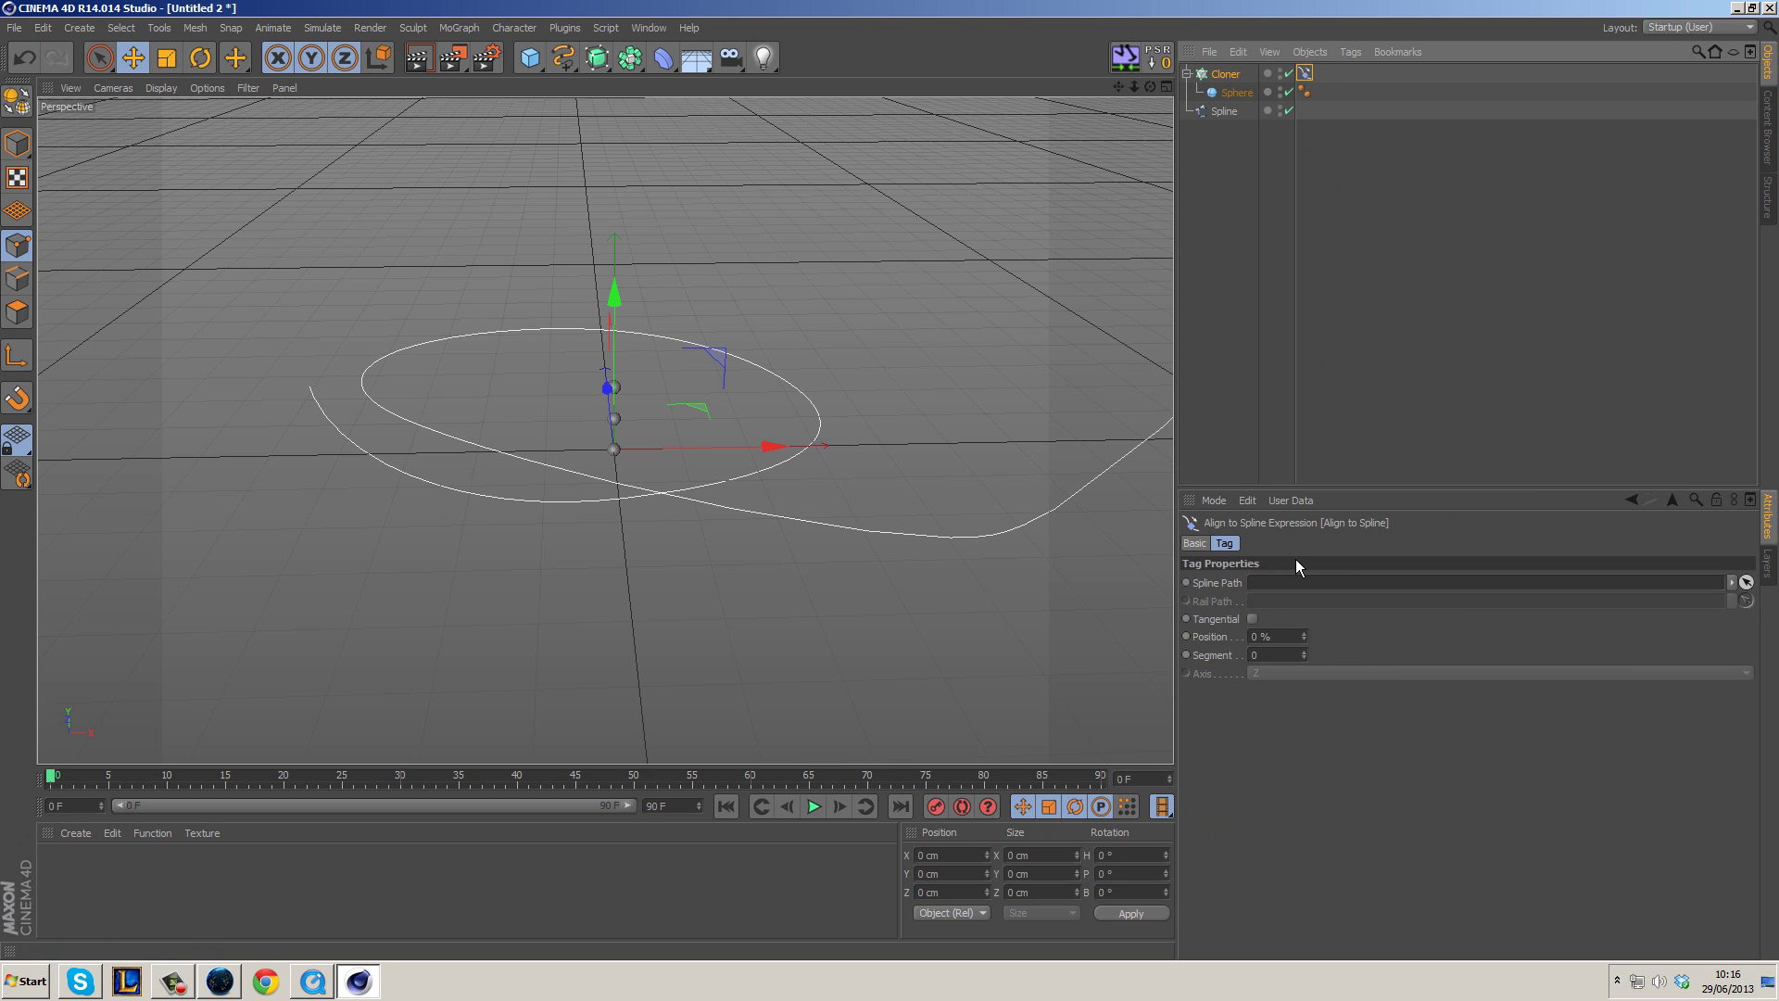
pyautogui.click(1746, 584)
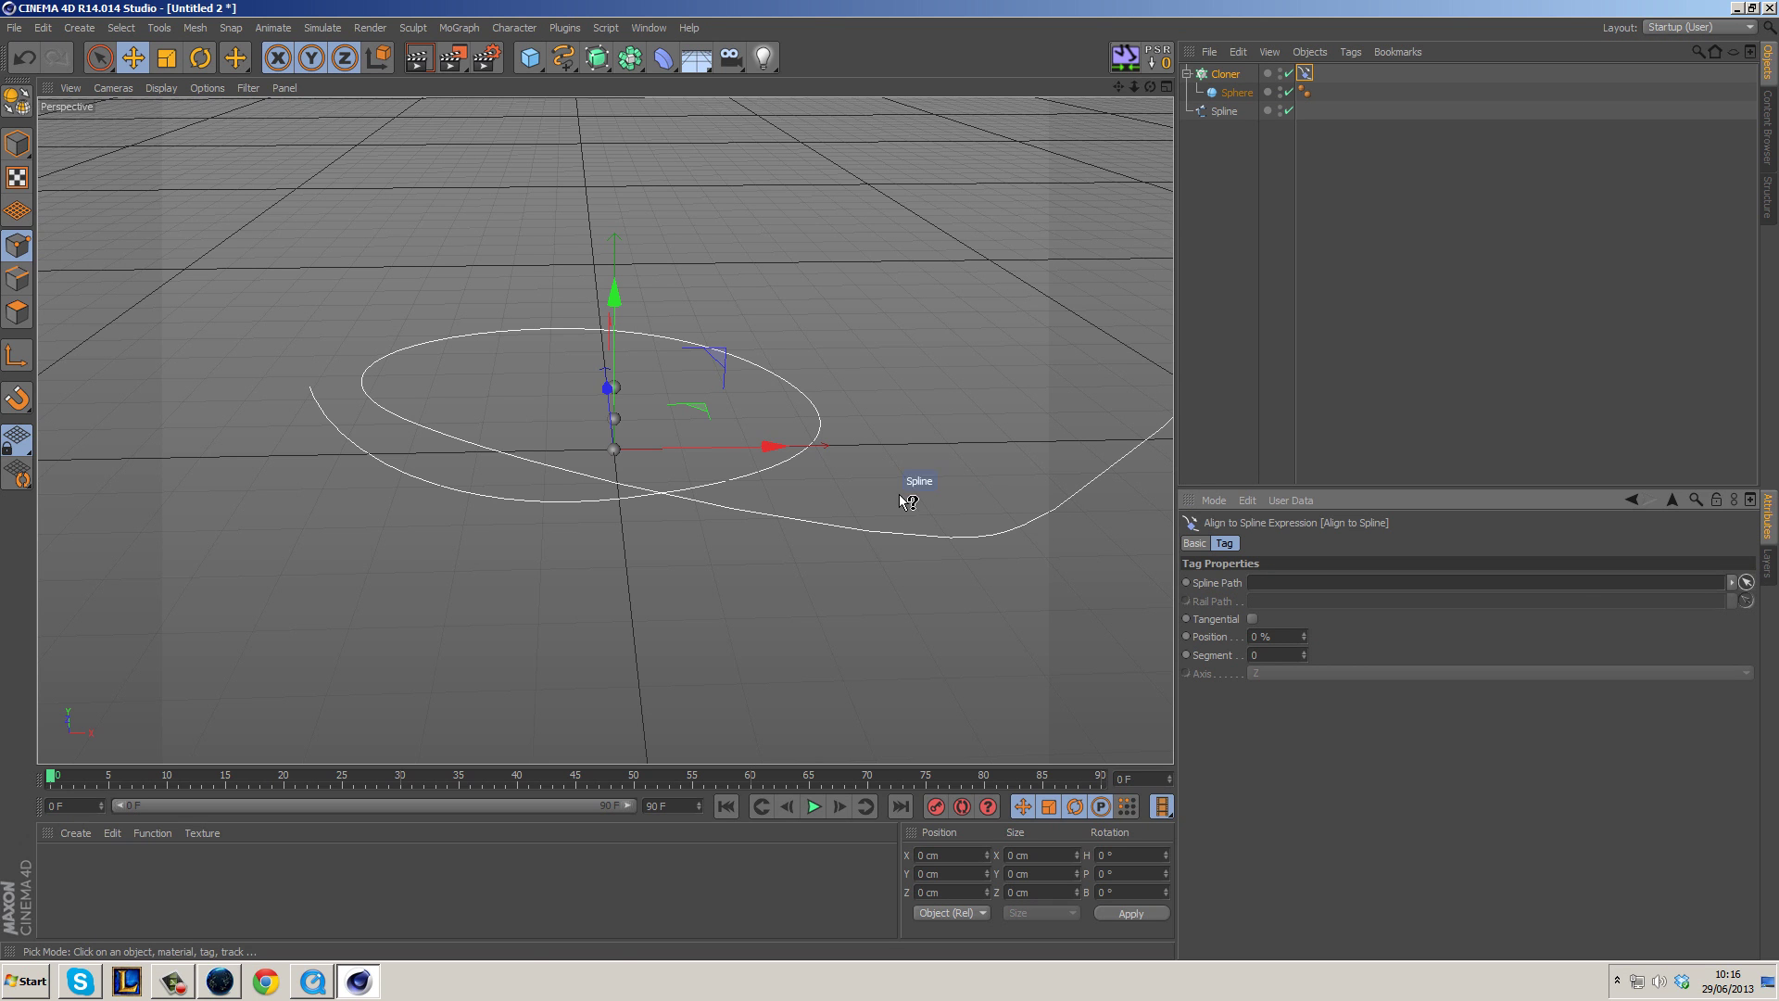
pyautogui.click(906, 526)
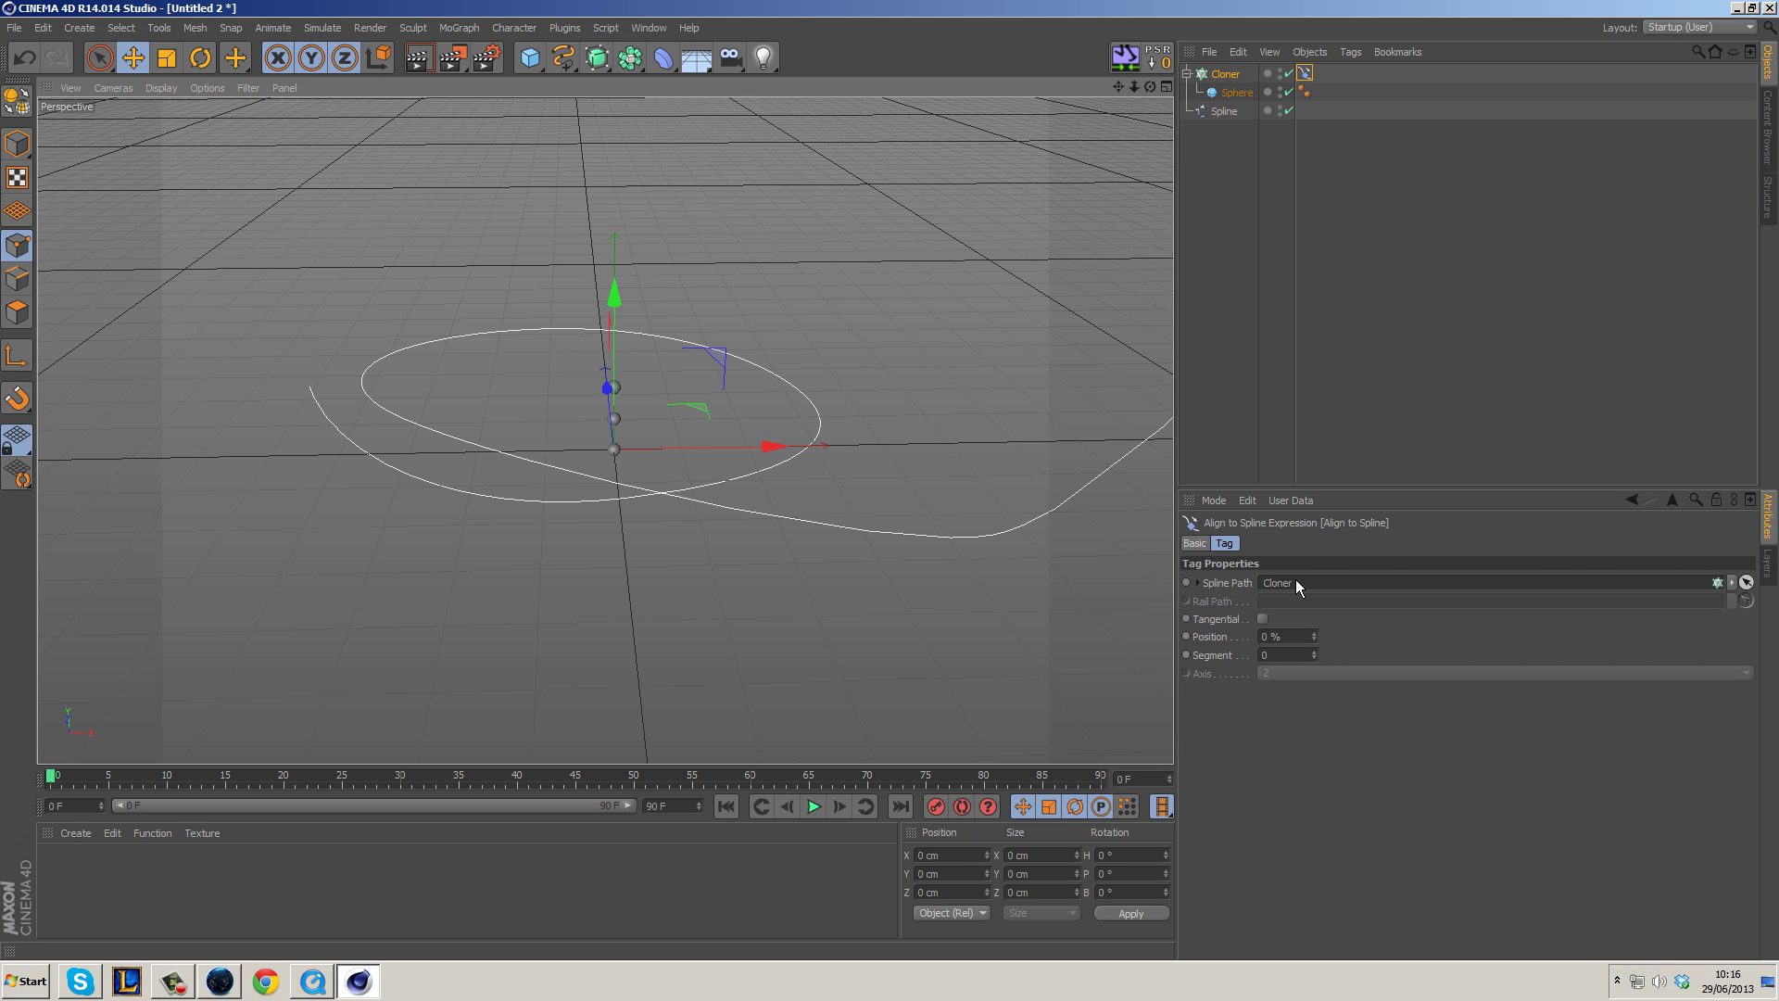
pyautogui.moveTo(1226, 112)
pyautogui.mouseDown()
pyautogui.moveTo(1293, 343)
pyautogui.moveTo(1306, 584)
pyautogui.mouseUp()
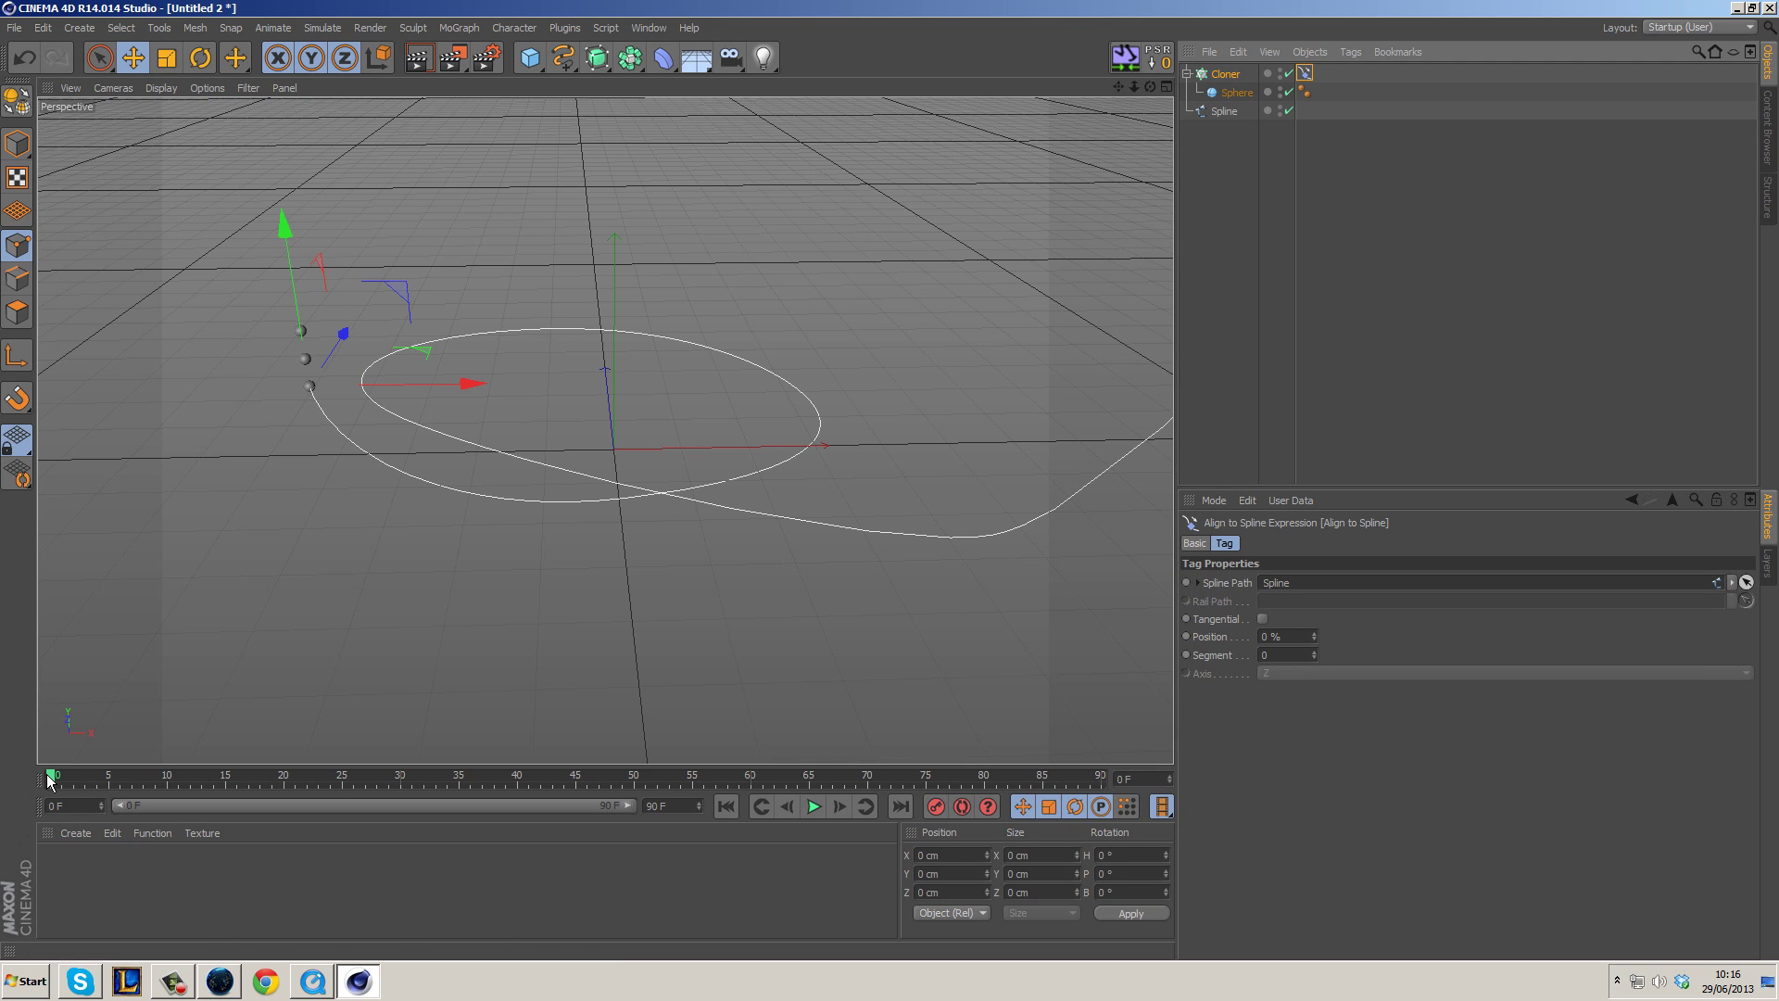
# Keyframe the Align to Spline tag's Position at 0% on frame 0 and try out the 100% position.
pyautogui.click(1186, 636)
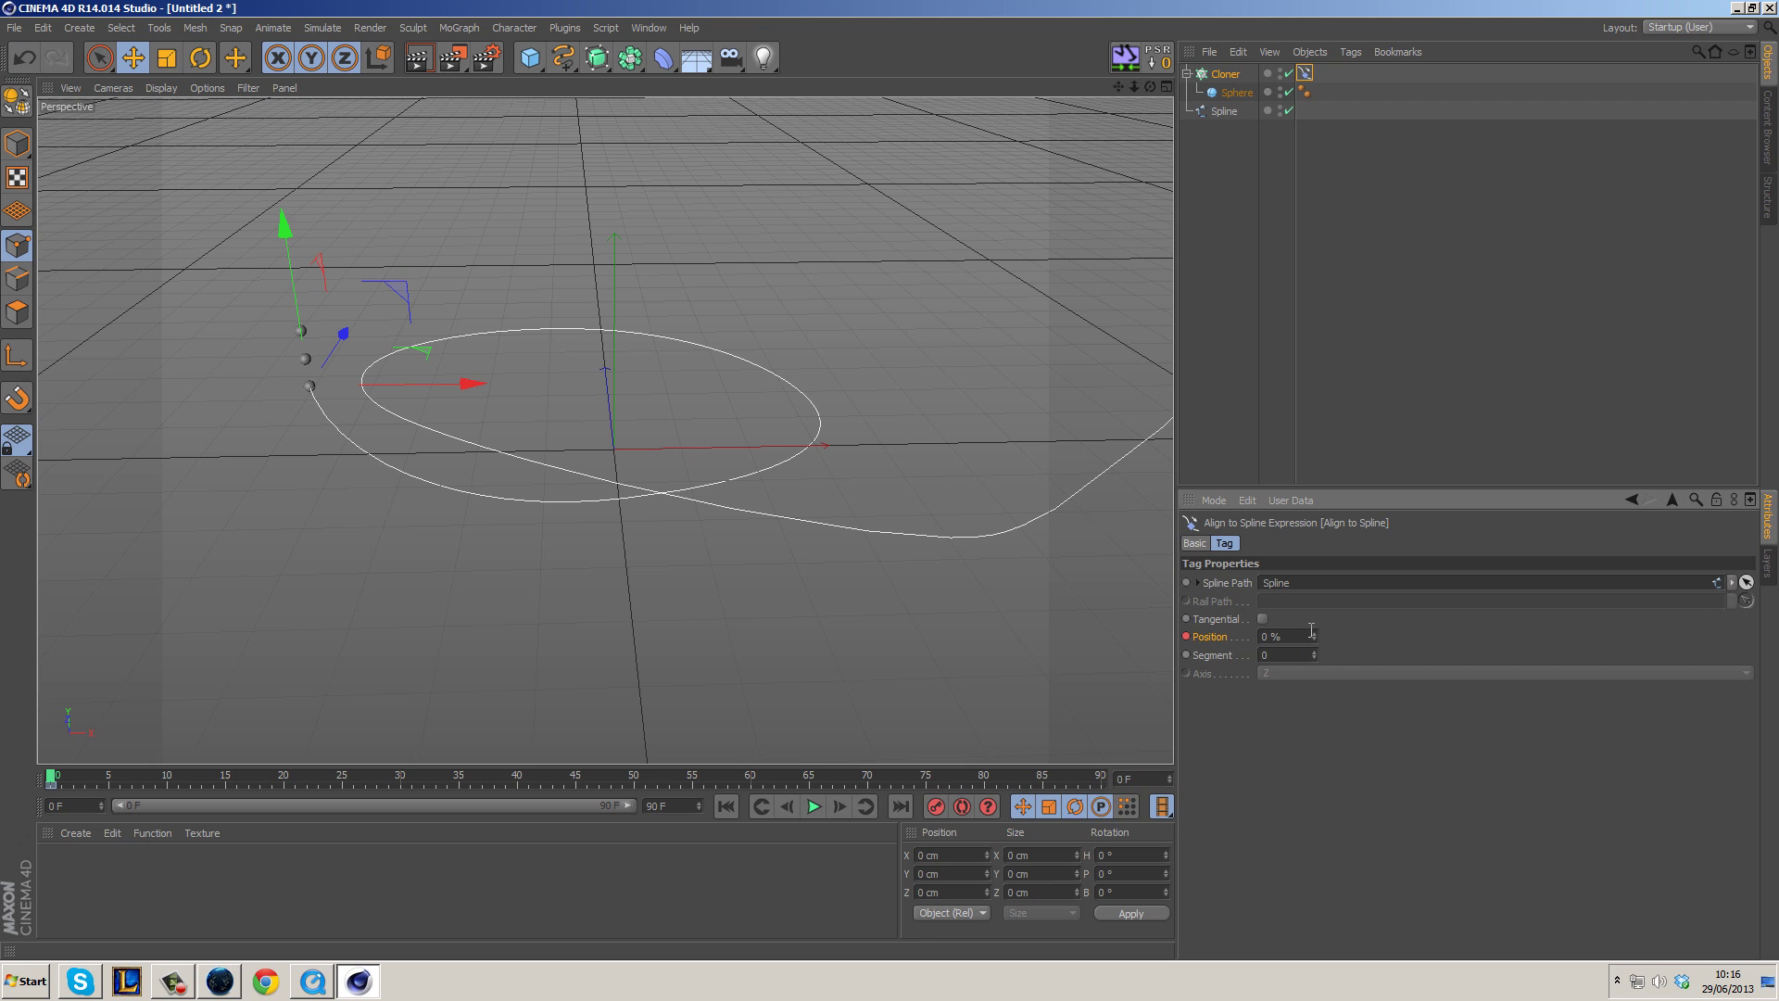
pyautogui.moveTo(1314, 636); pyautogui.dragTo(1406, 635)
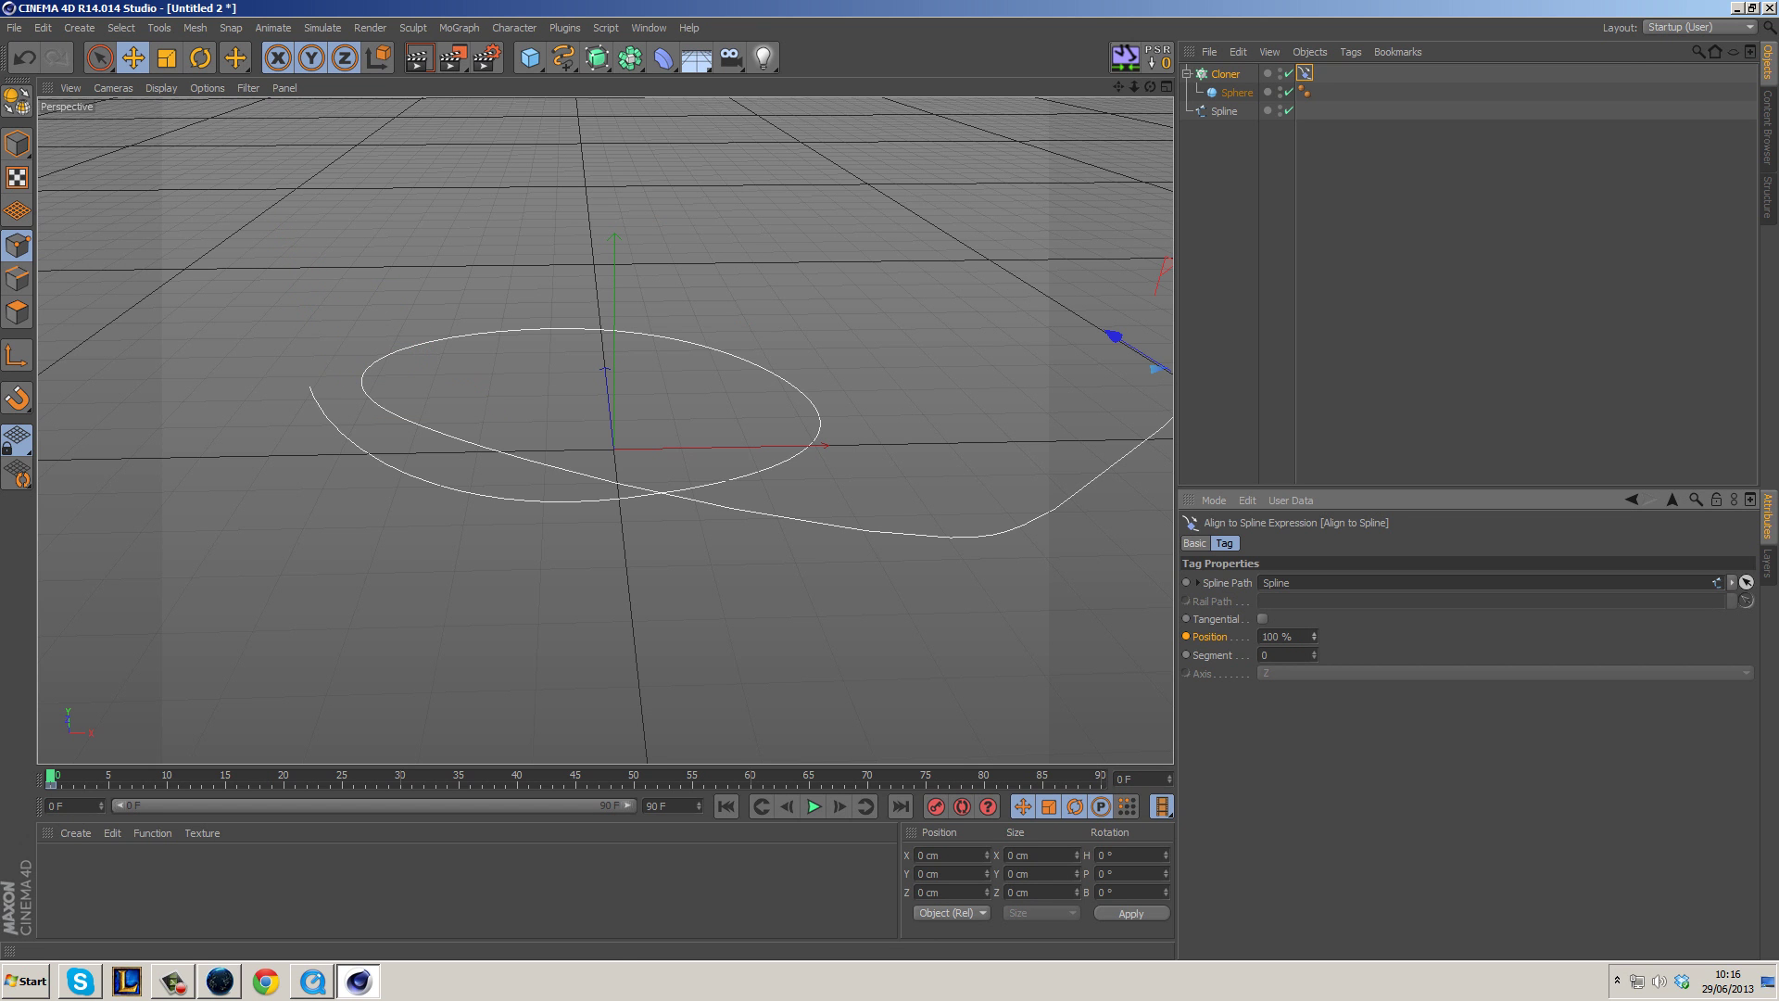
pyautogui.keyDown('alt'); pyautogui.moveTo(1019, 584); pyautogui.dragTo(786, 561); pyautogui.keyUp('alt')
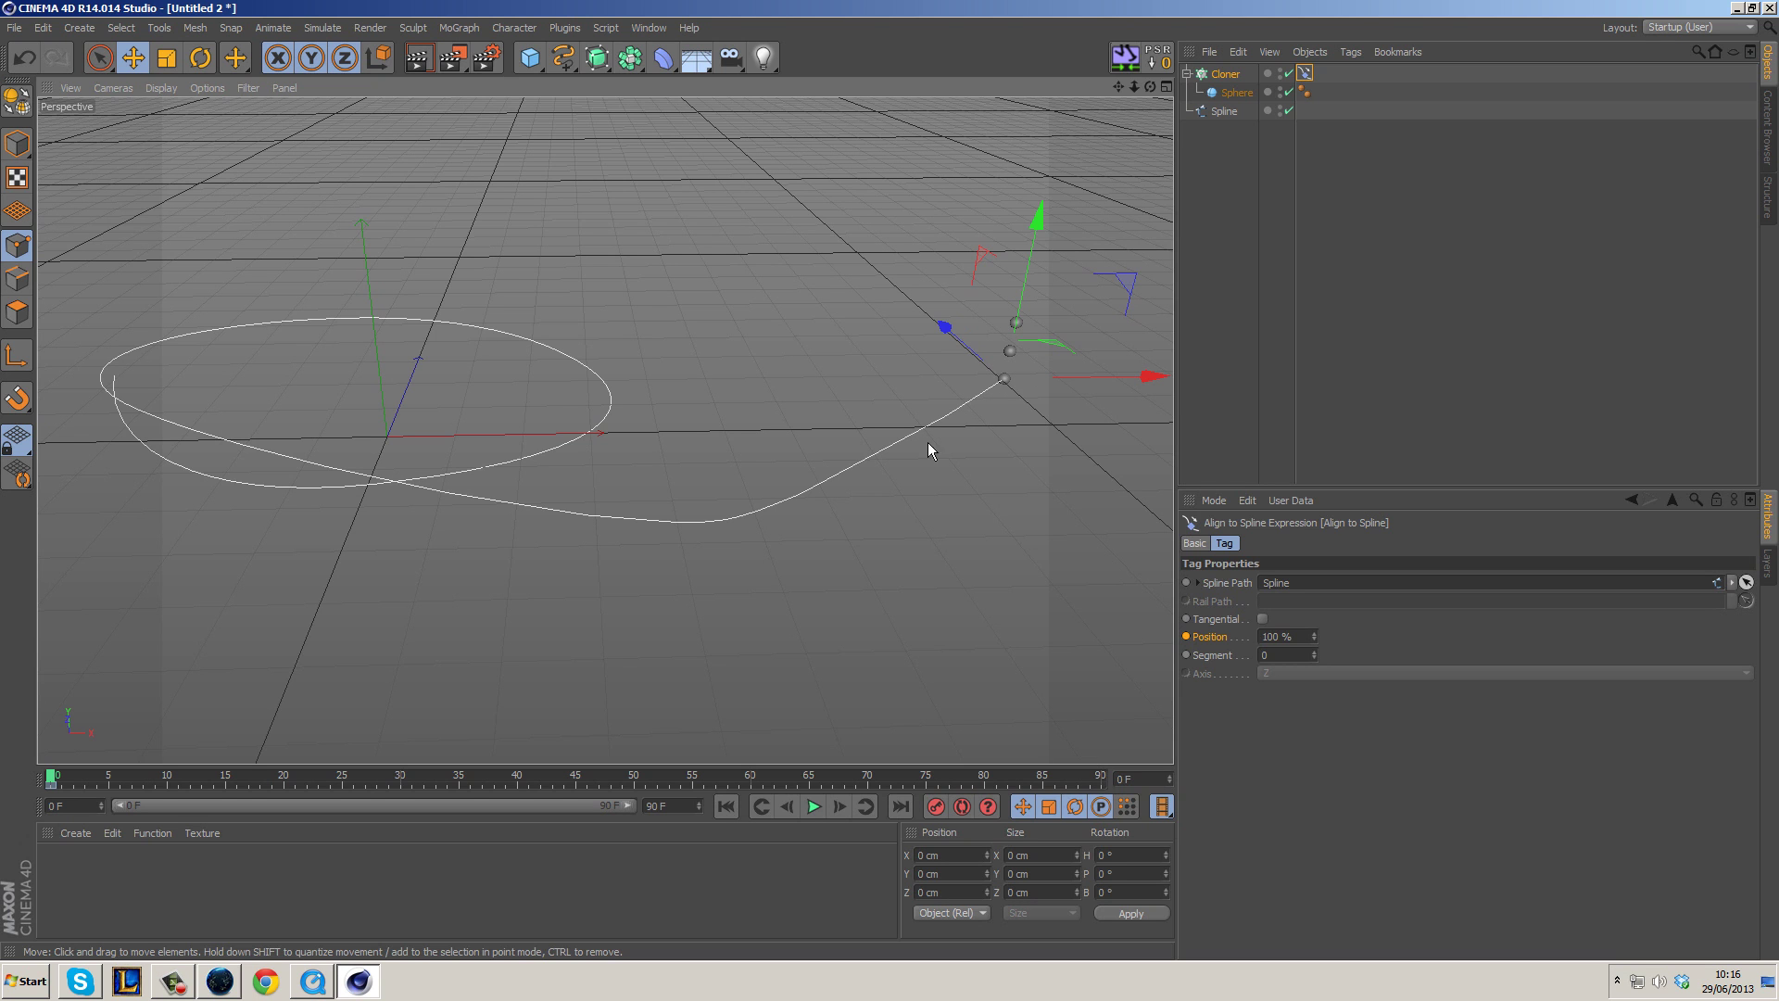
# Record a Position keyframe on frame 90 and play the animation back to check it.
pyautogui.moveTo(53, 776); pyautogui.dragTo(1126, 830)
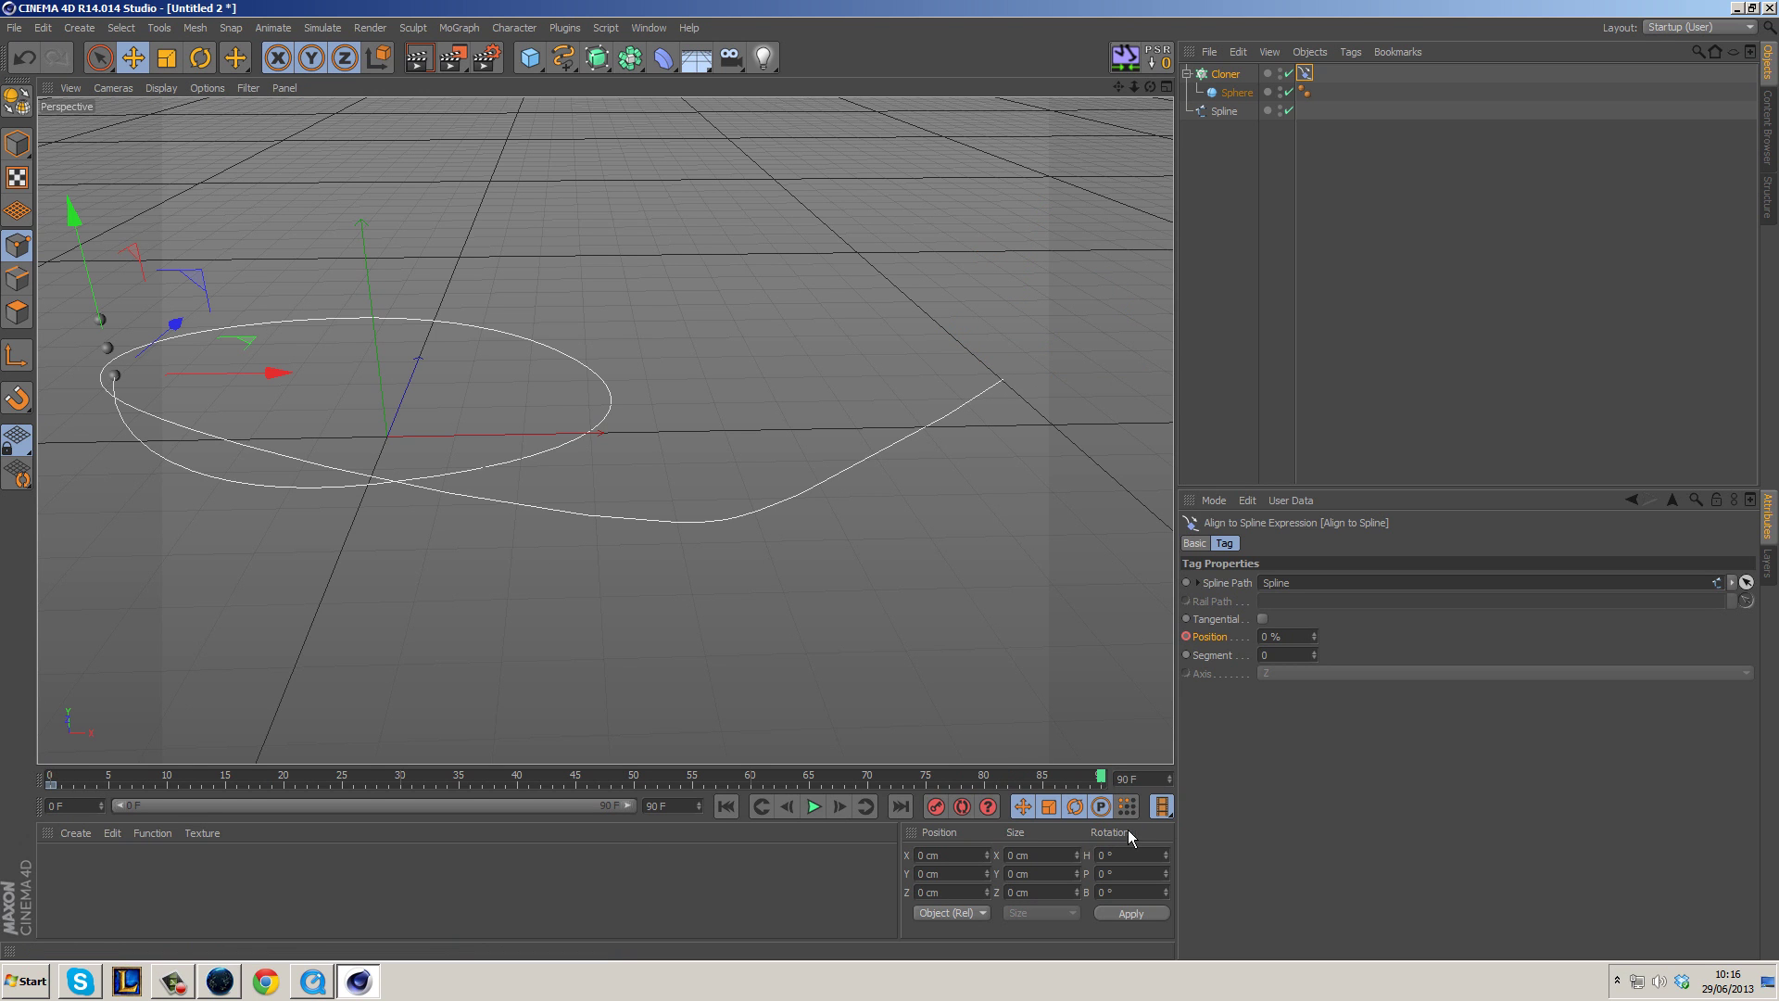
pyautogui.click(1189, 638)
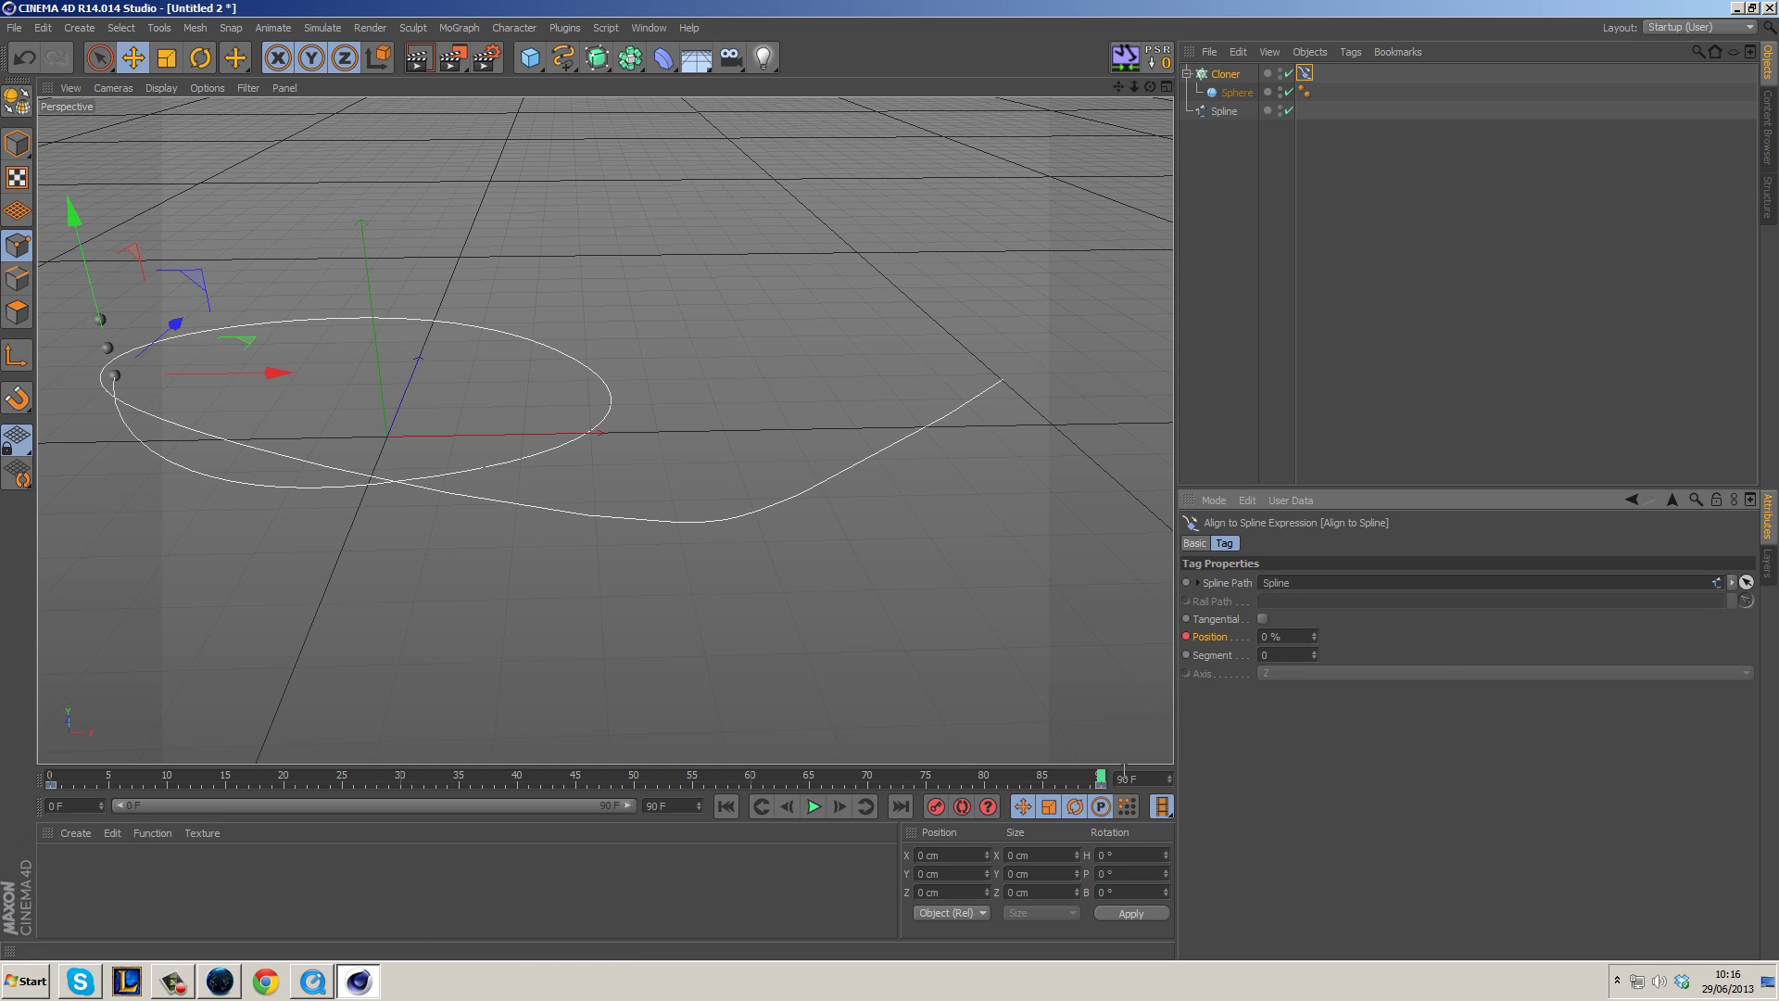
pyautogui.moveTo(1112, 778); pyautogui.dragTo(49, 779)
pyautogui.click(814, 806)
pyautogui.click(813, 806)
pyautogui.click(727, 805)
pyautogui.keyDown('alt'); pyautogui.moveTo(526, 649); pyautogui.dragTo(804, 630, button='middle'); pyautogui.keyUp('alt')
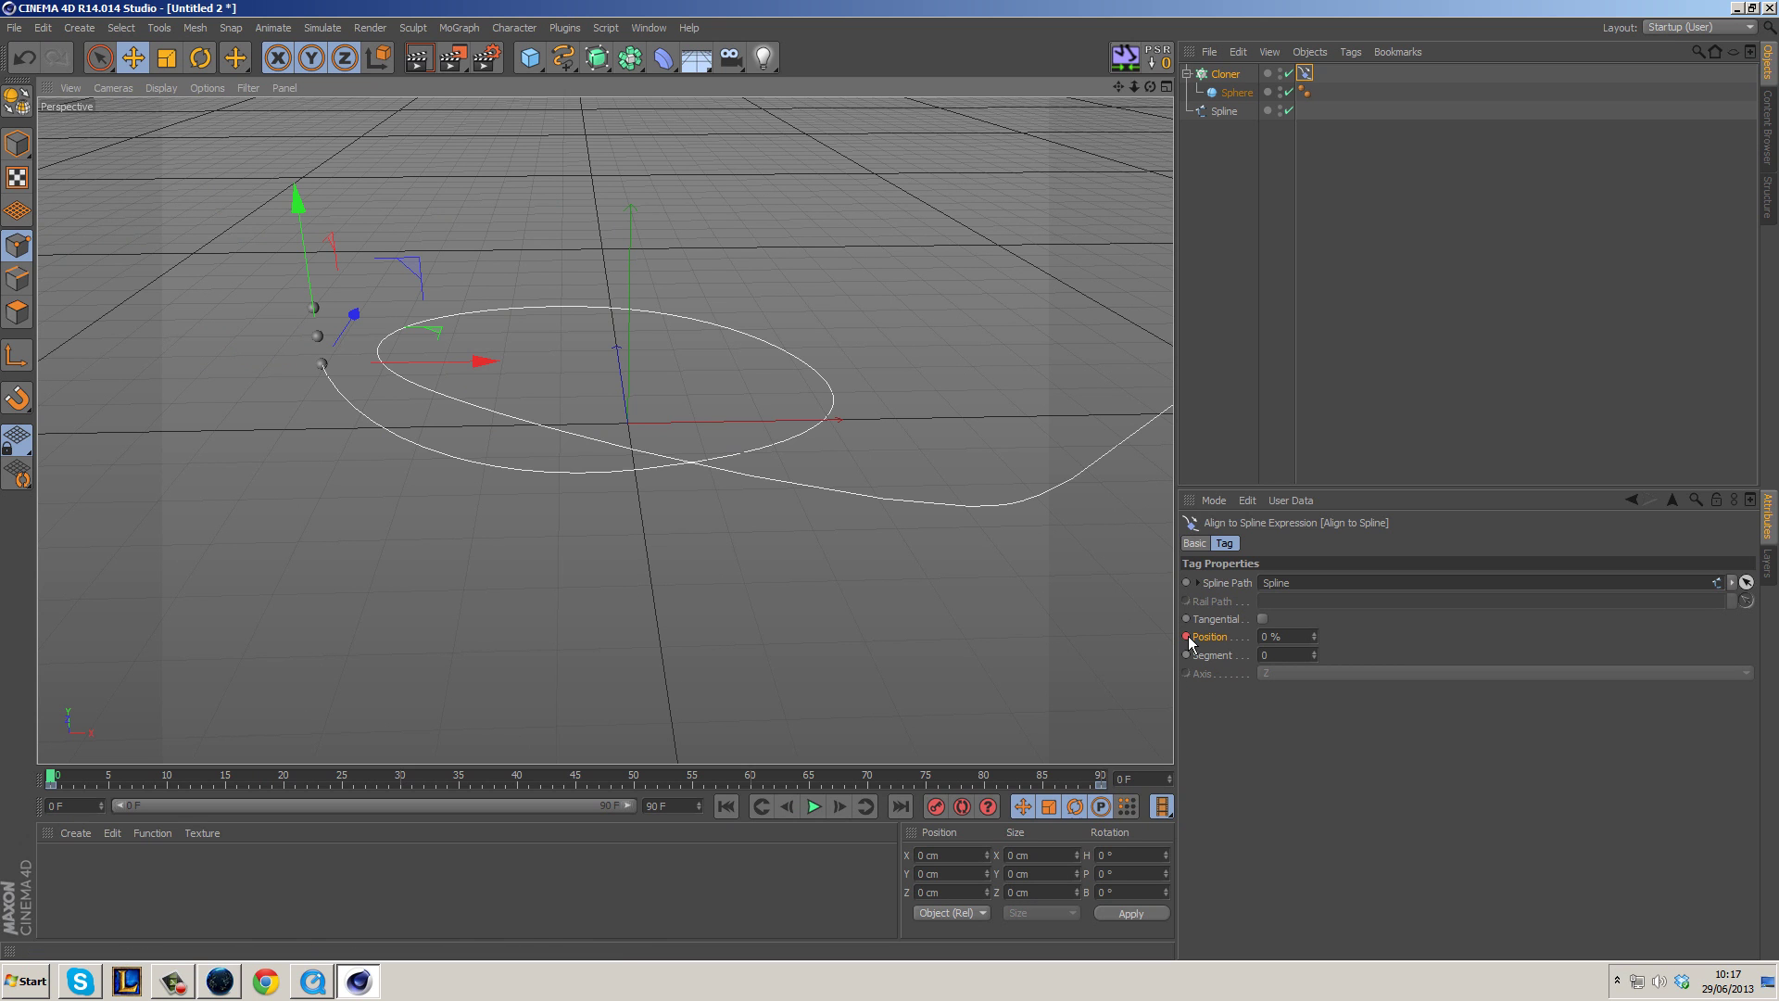
# Keyframe the tag's Position at 100% on frame 90 and scrub through the timeline to check the motion.
pyautogui.moveTo(58, 783); pyautogui.dragTo(1040, 796)
pyautogui.click(1316, 635)
pyautogui.write('100')
pyautogui.press('Return')
pyautogui.click(1186, 637)
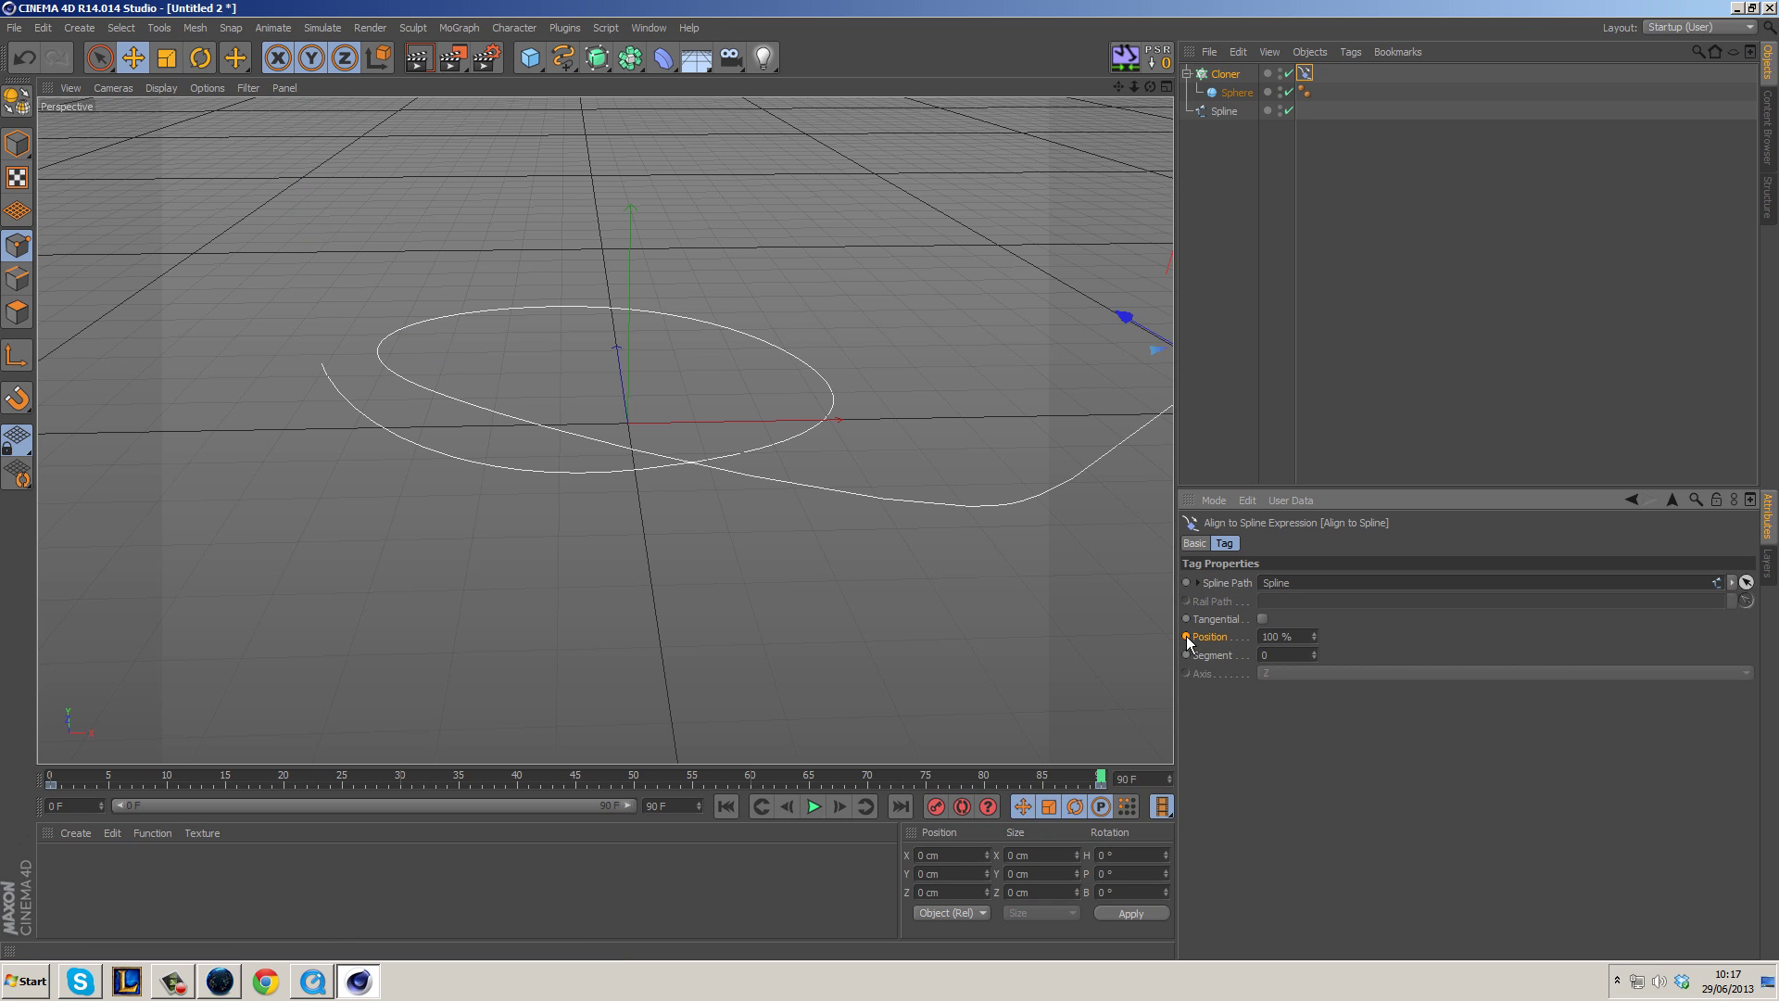
pyautogui.moveTo(1100, 780); pyautogui.dragTo(2, 675)
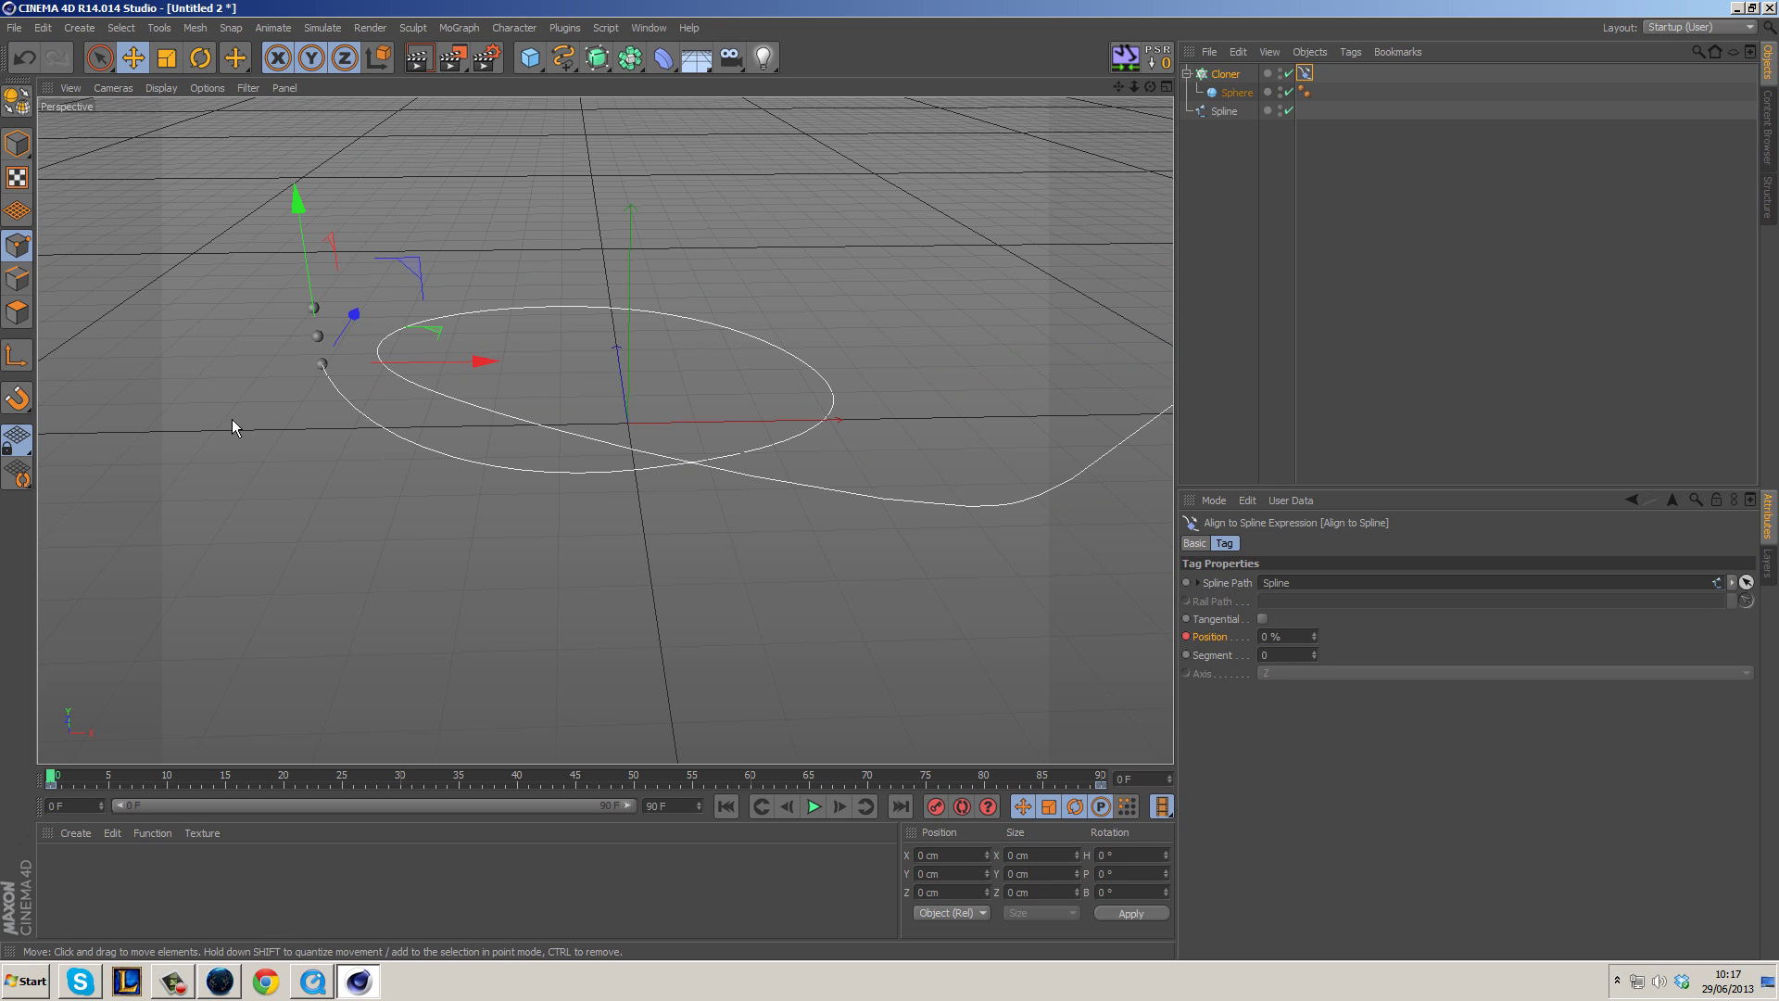
pyautogui.moveTo(53, 778); pyautogui.dragTo(1194, 825)
pyautogui.click(1229, 204)
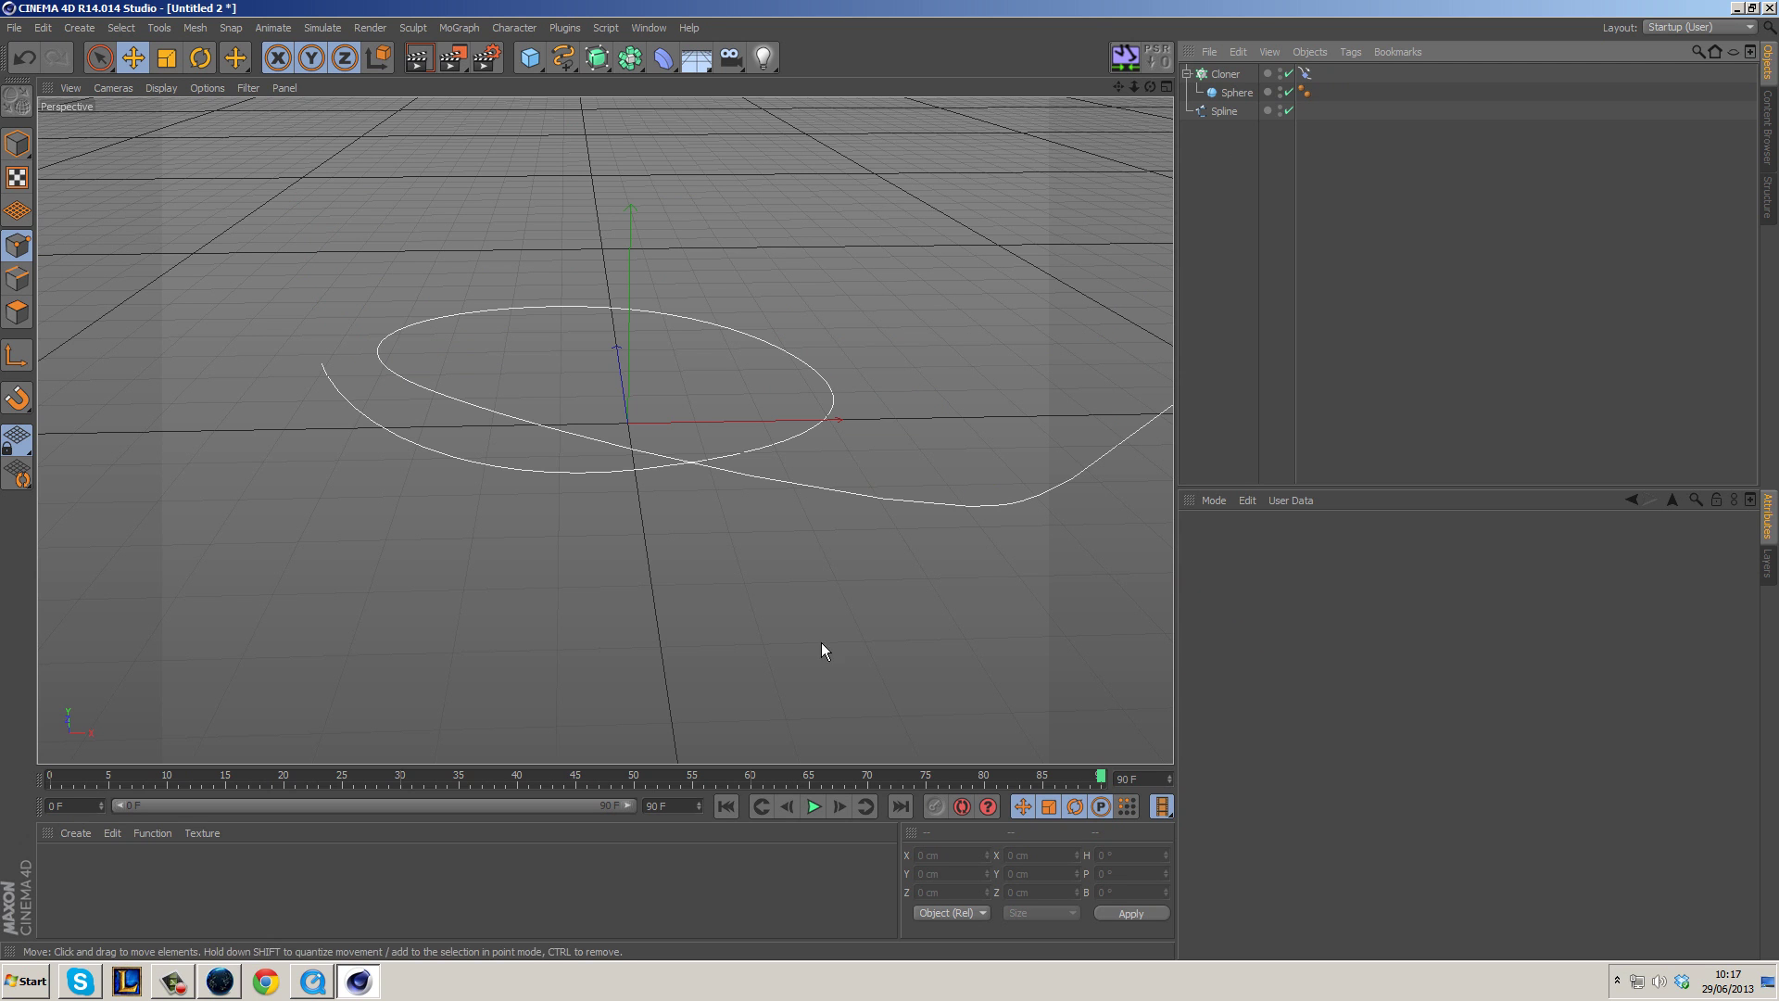
pyautogui.moveTo(1101, 776)
pyautogui.mouseDown()
pyautogui.moveTo(352, 741)
pyautogui.moveTo(244, 705)
pyautogui.moveTo(254, 693)
pyautogui.mouseUp()
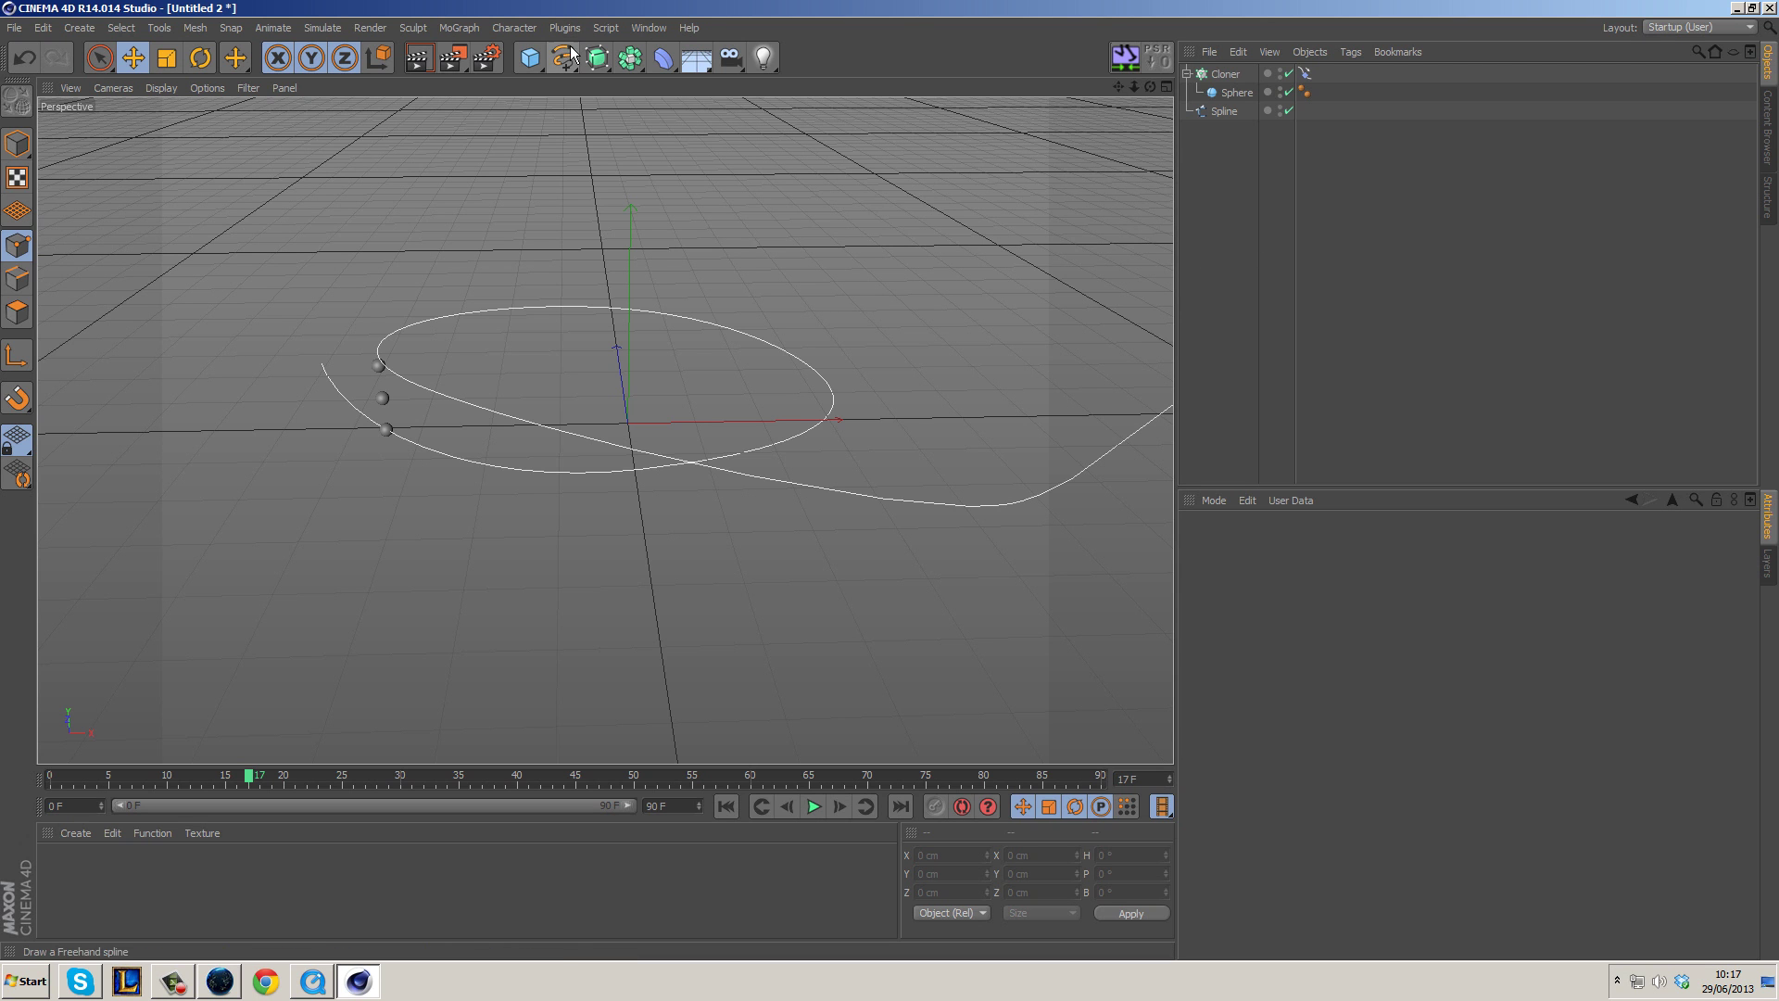
# Add a MoGraph Tracer linked to the Cloner and play the animation from the start.
pyautogui.click(460, 29)
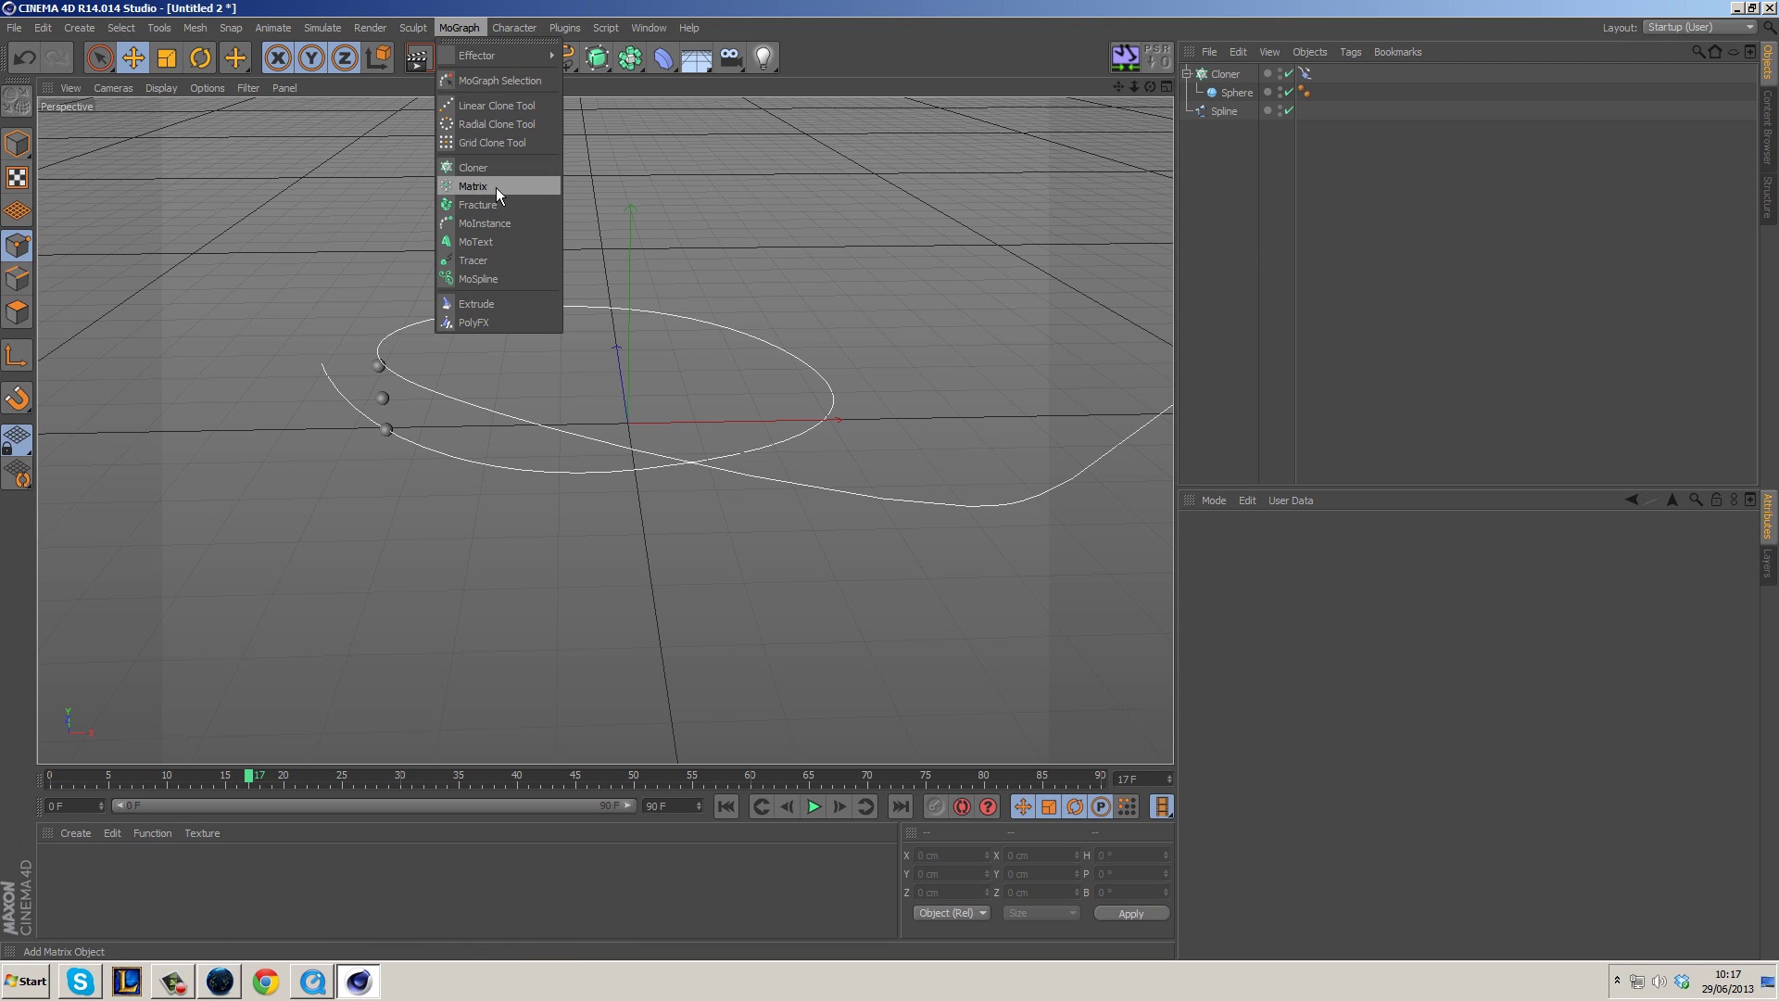
pyautogui.click(488, 259)
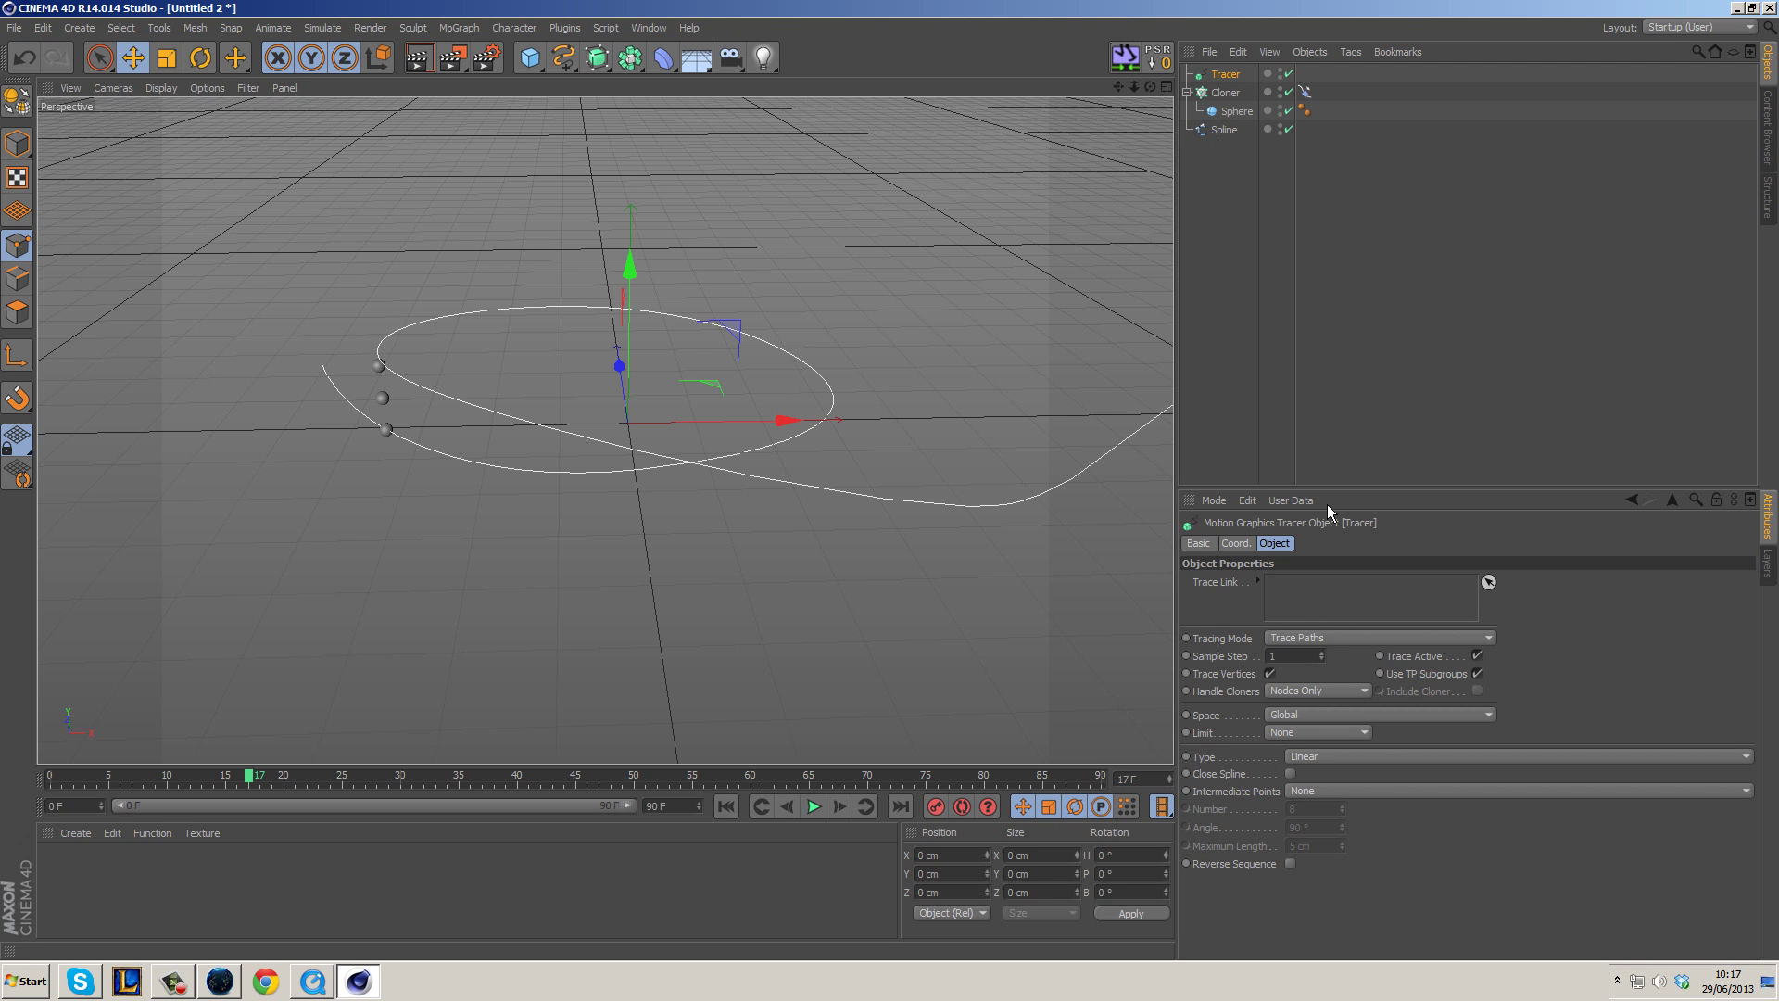
pyautogui.click(1214, 93)
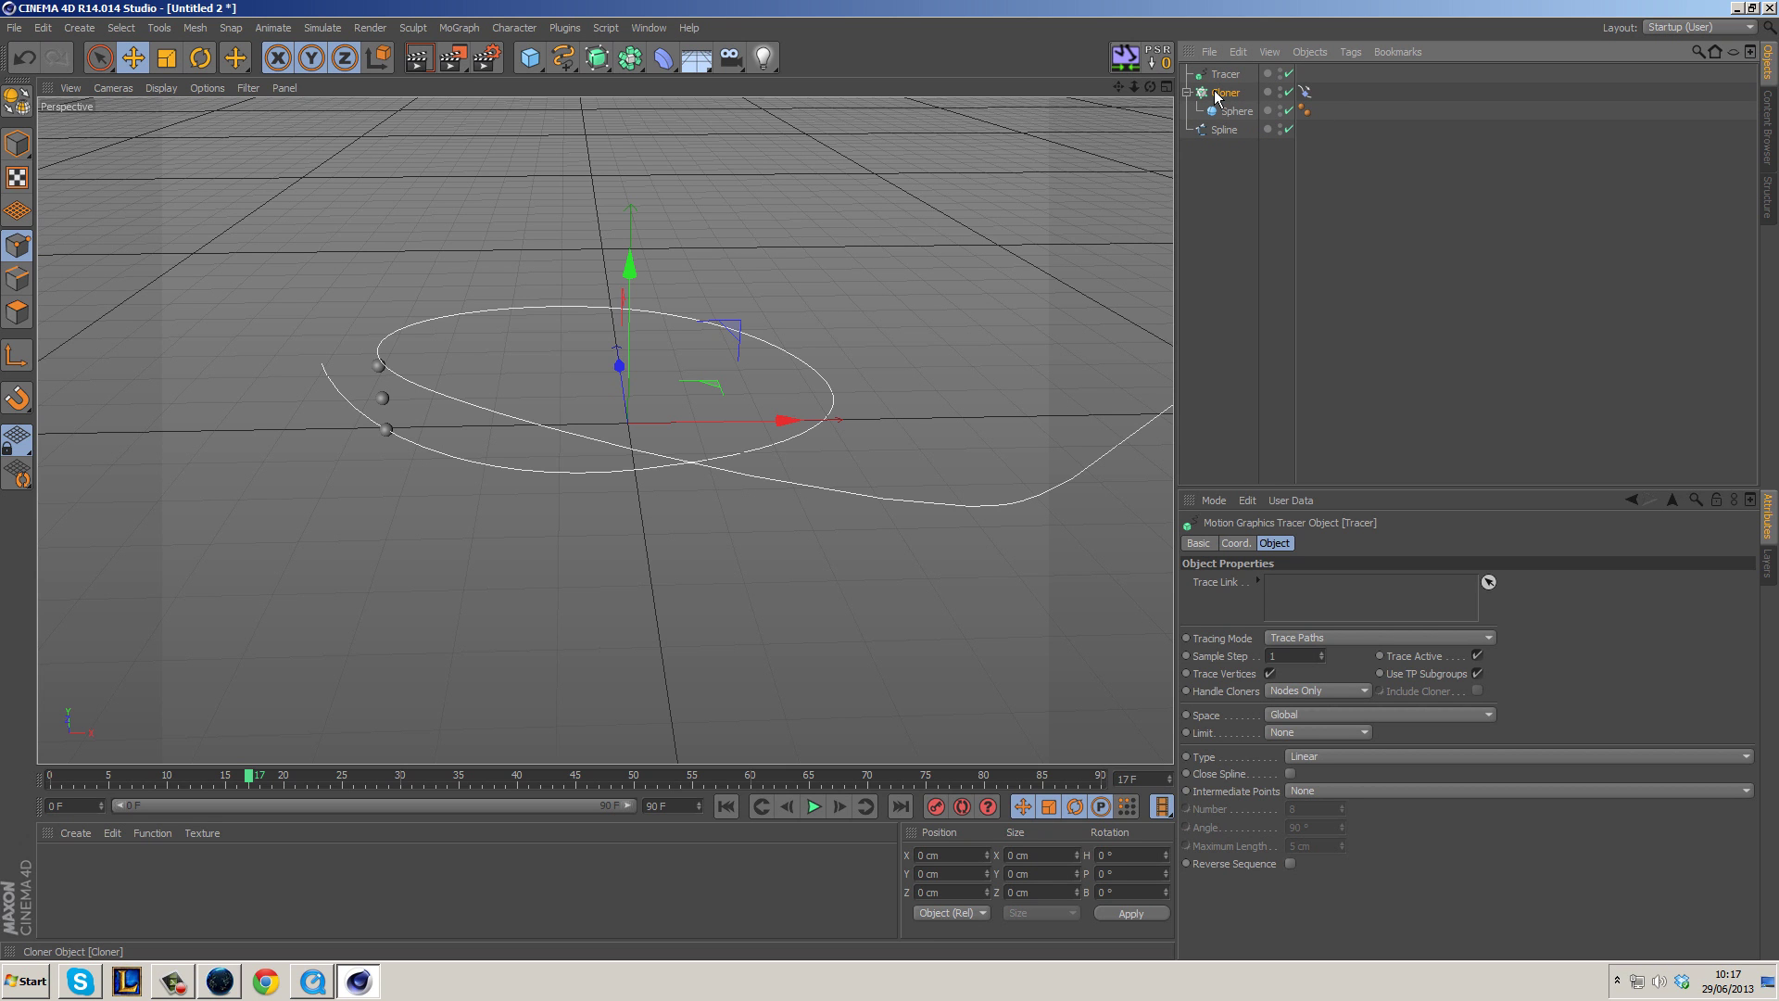
pyautogui.moveTo(1215, 94)
pyautogui.mouseDown()
pyautogui.moveTo(1242, 91)
pyautogui.moveTo(1234, 76)
pyautogui.moveTo(1317, 609)
pyautogui.moveTo(1292, 589)
pyautogui.mouseUp()
pyautogui.click(726, 808)
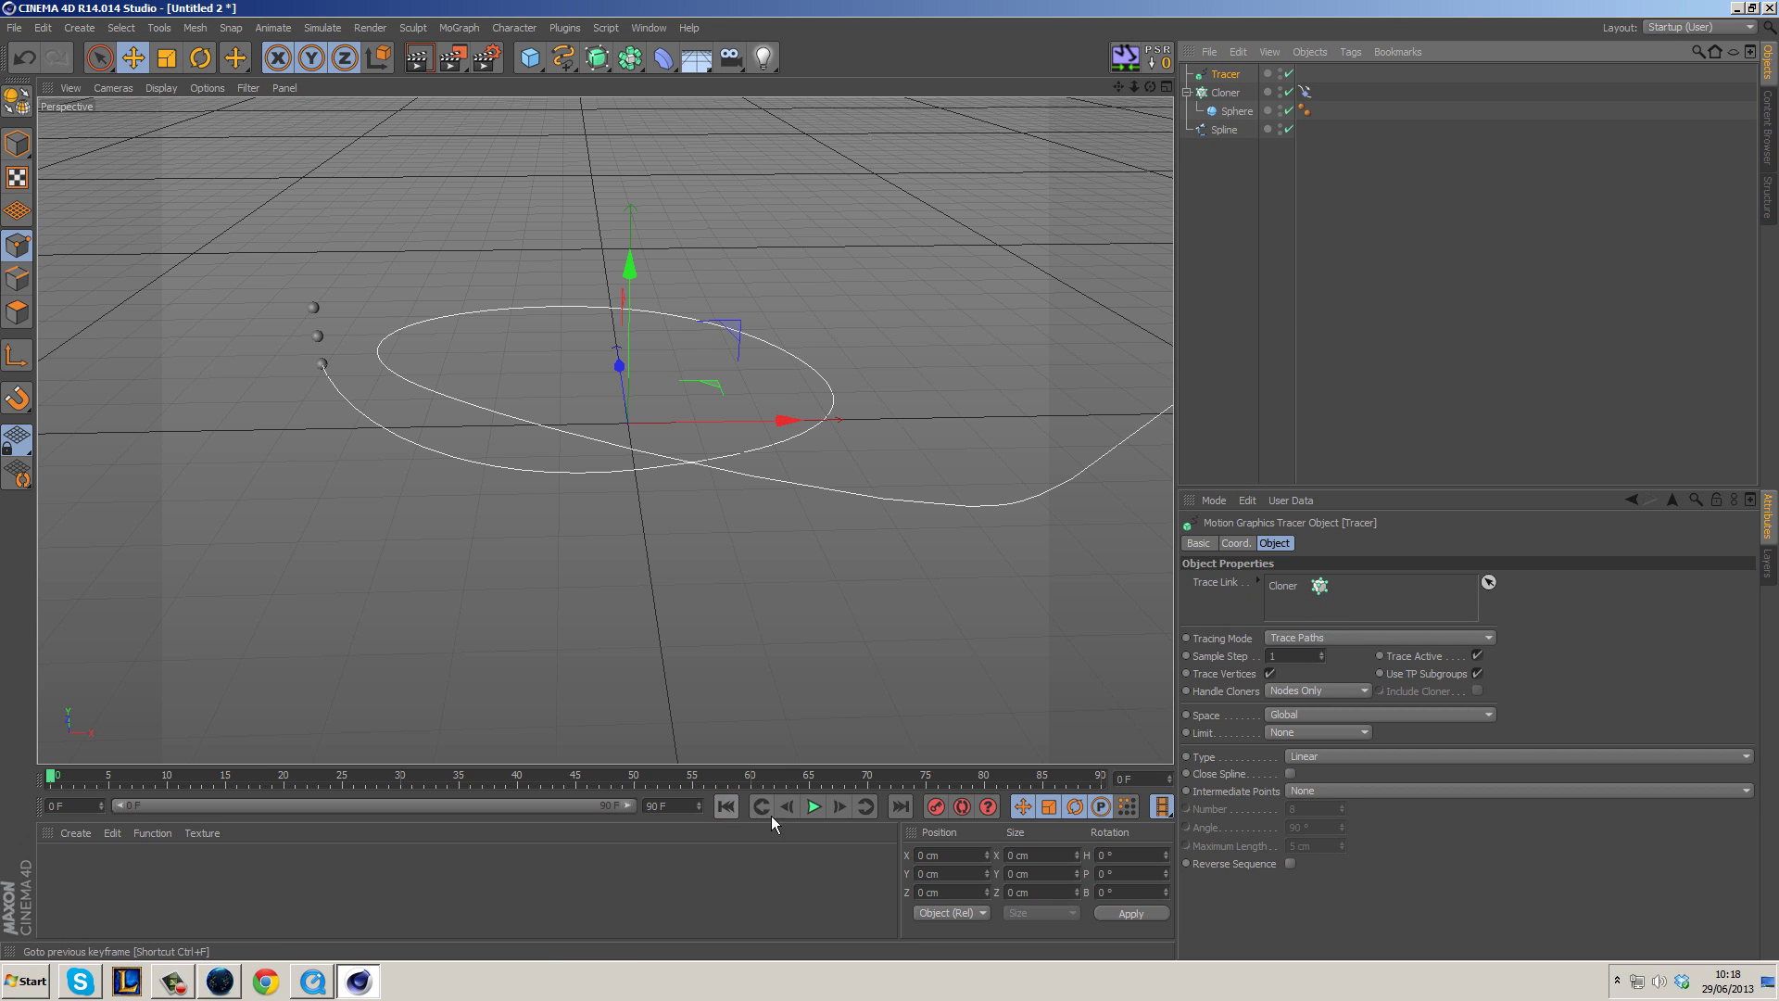
pyautogui.click(816, 806)
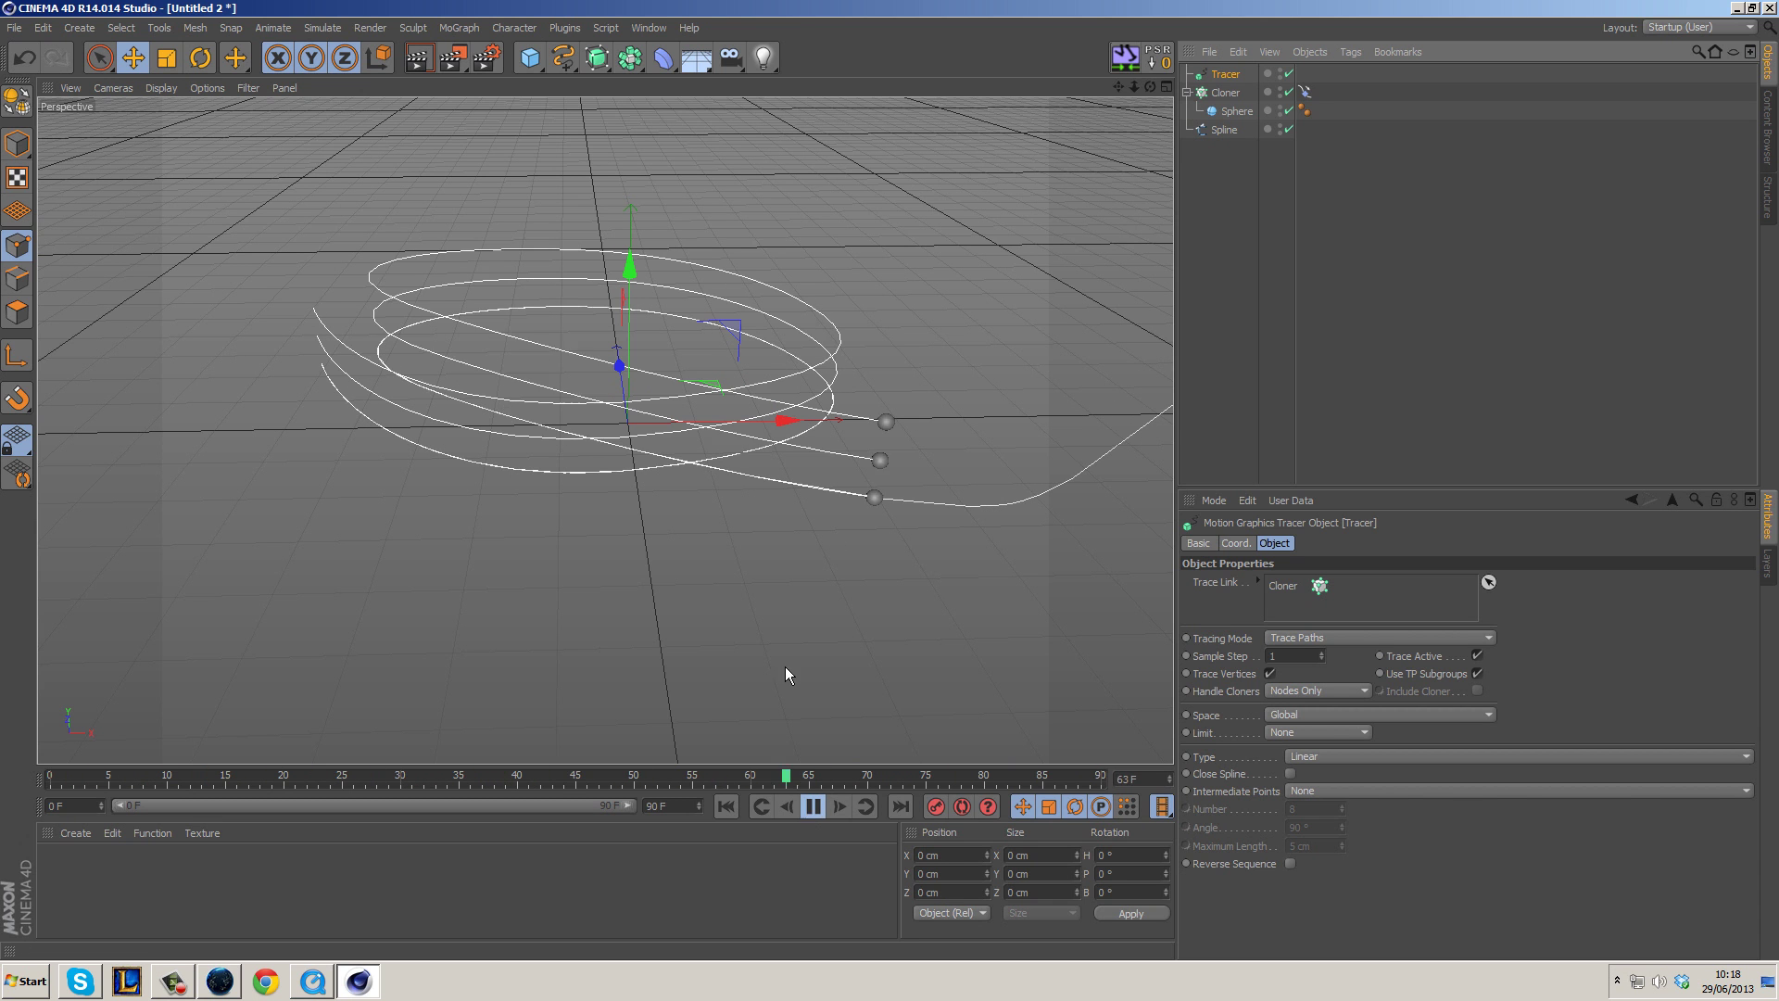
# Move the spline's loop point nearest its tail to about X -261, Y 147, Z -253 cm and replay the animation.
pyautogui.click(642, 462)
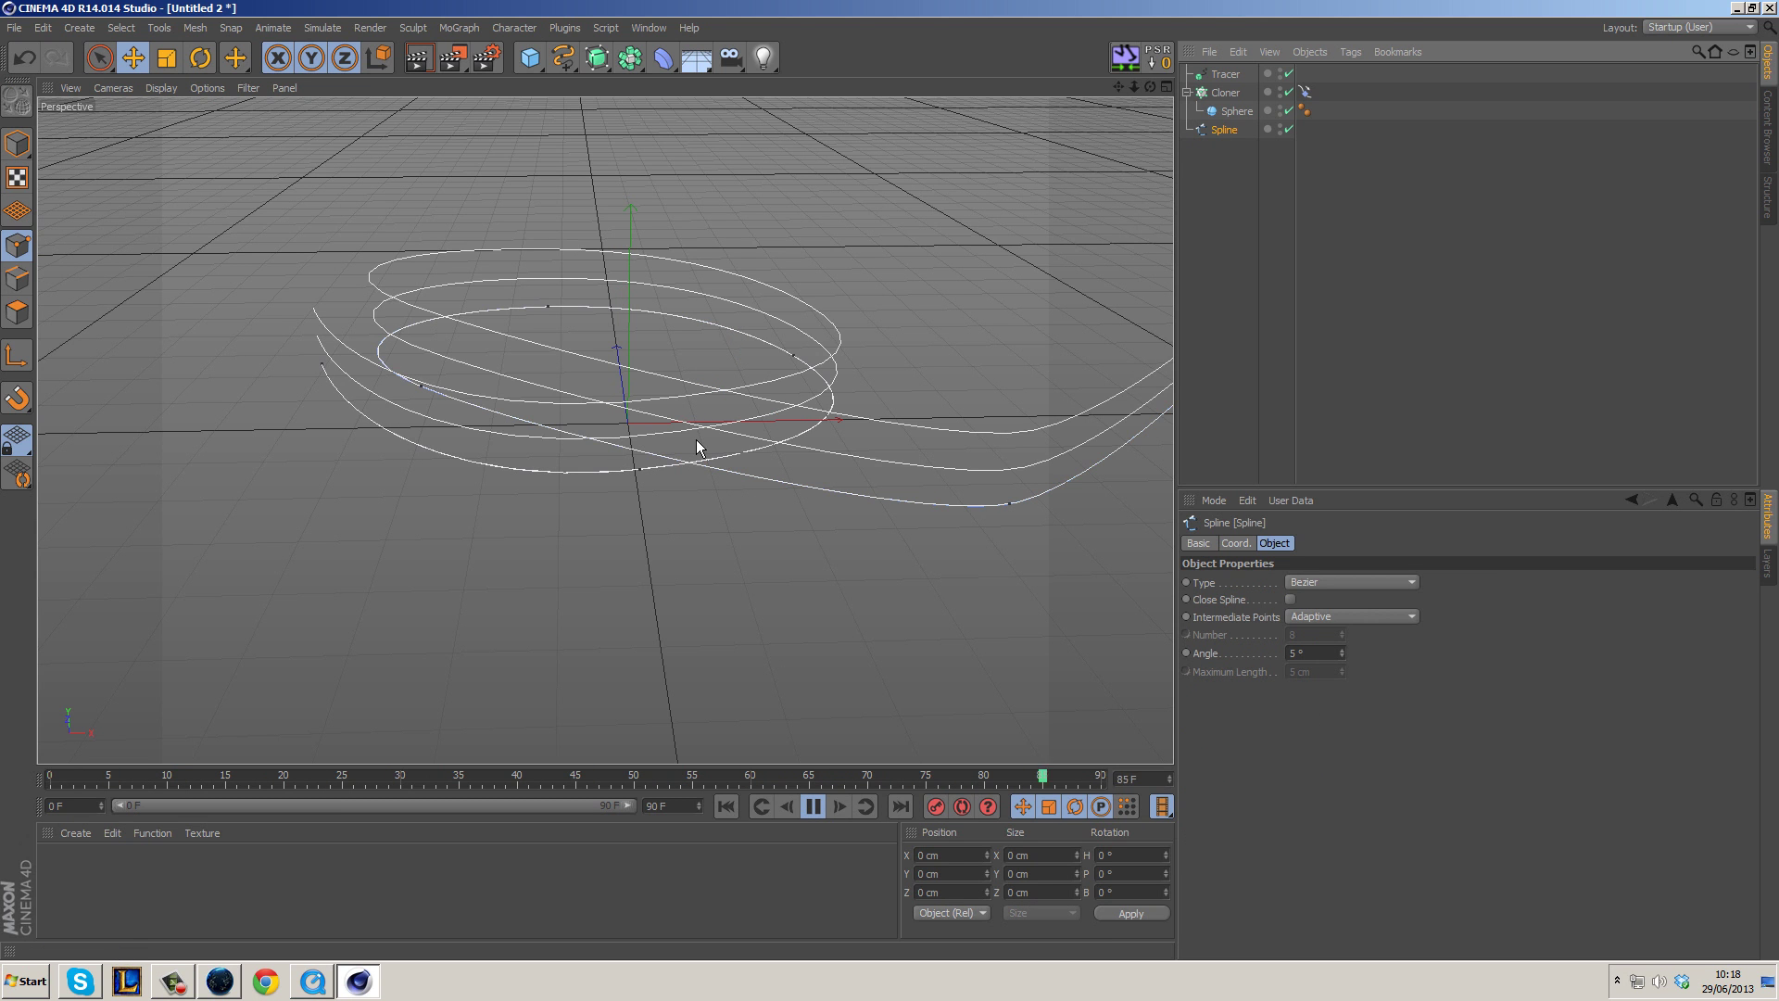
pyautogui.click(422, 386)
pyautogui.moveTo(440, 357); pyautogui.dragTo(460, 396)
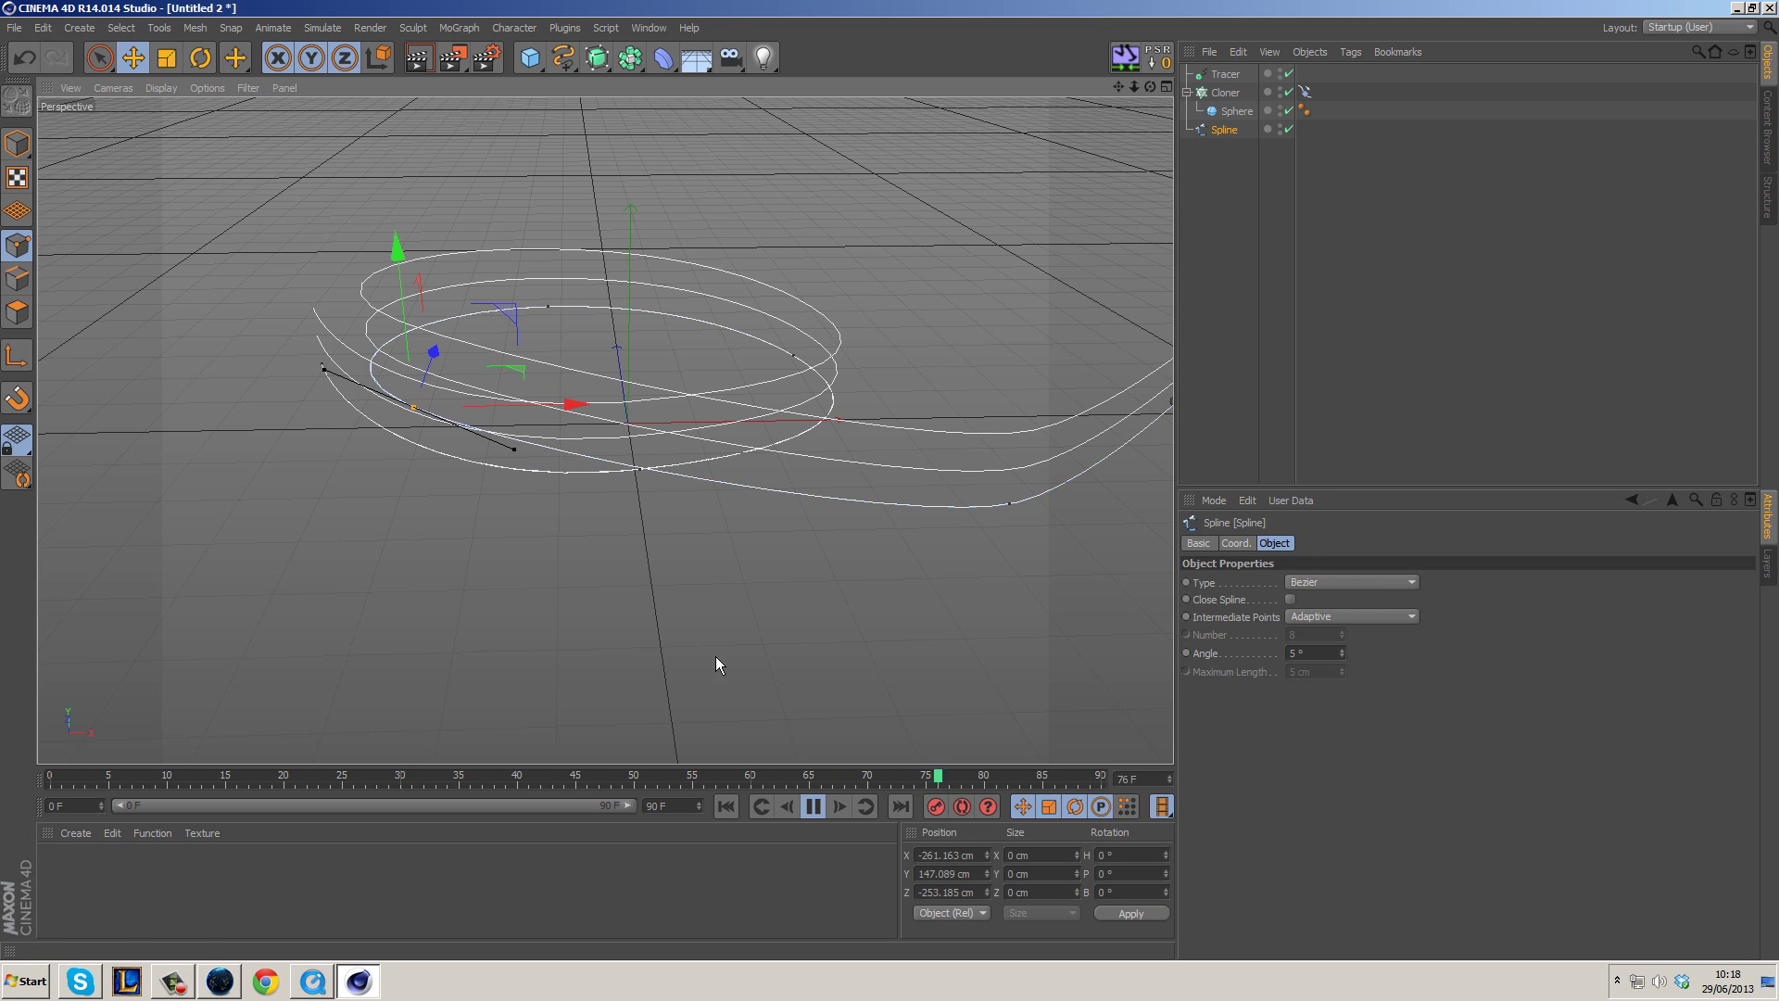
pyautogui.click(813, 806)
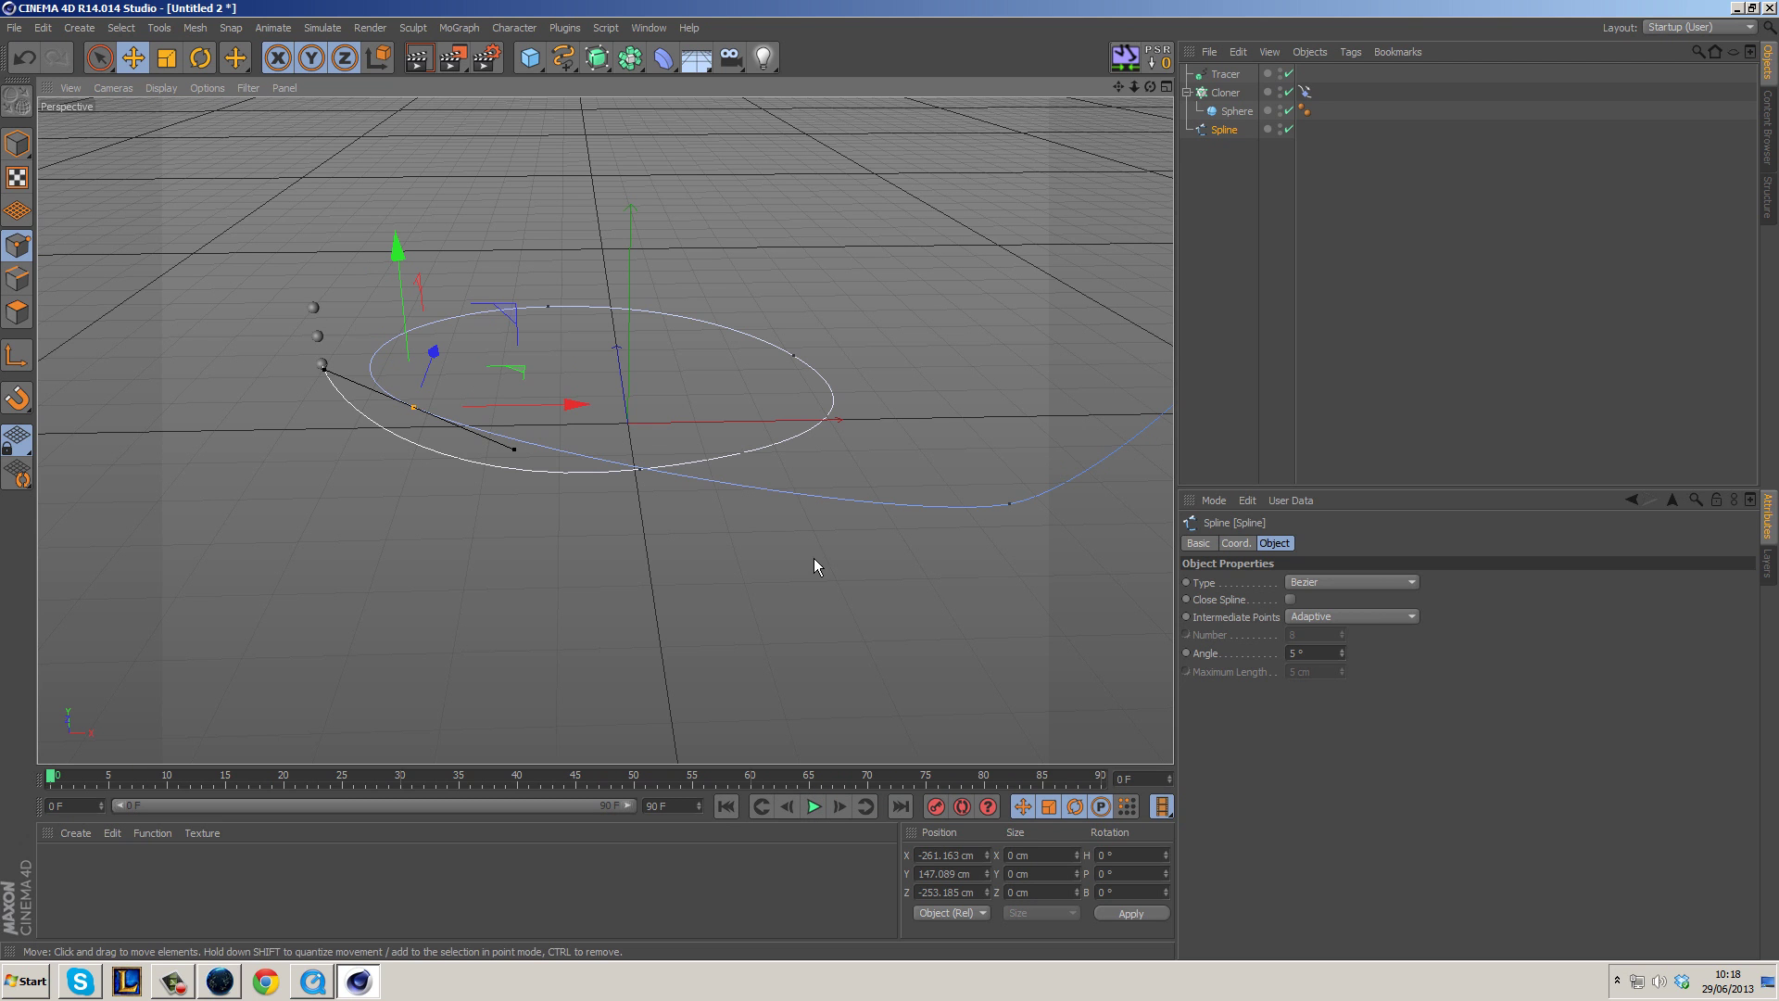
pyautogui.click(812, 806)
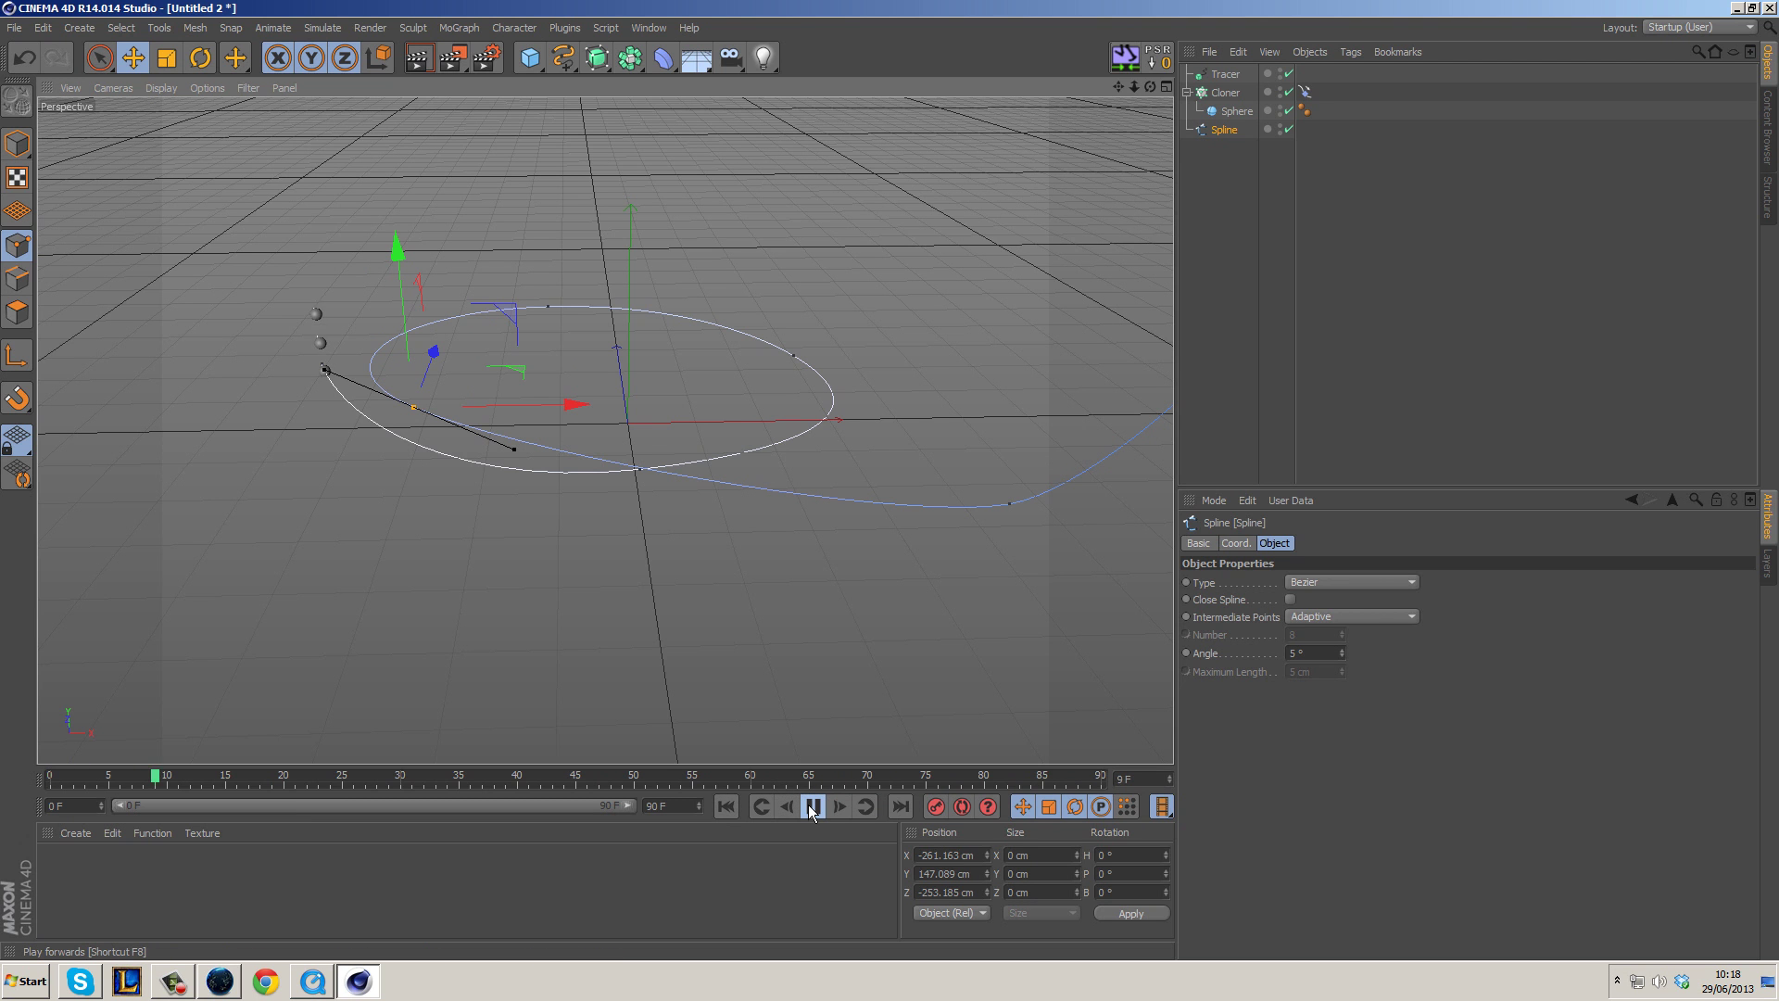
pyautogui.click(813, 806)
# Set the Tracer's spline type to Bezier with Natural intermediate points and a number of 3.
pyautogui.keyDown('alt'); pyautogui.moveTo(959, 359); pyautogui.dragTo(758, 438); pyautogui.keyUp('alt')
pyautogui.keyDown('alt'); pyautogui.moveTo(698, 377); pyautogui.dragTo(1120, 214); pyautogui.keyUp('alt')
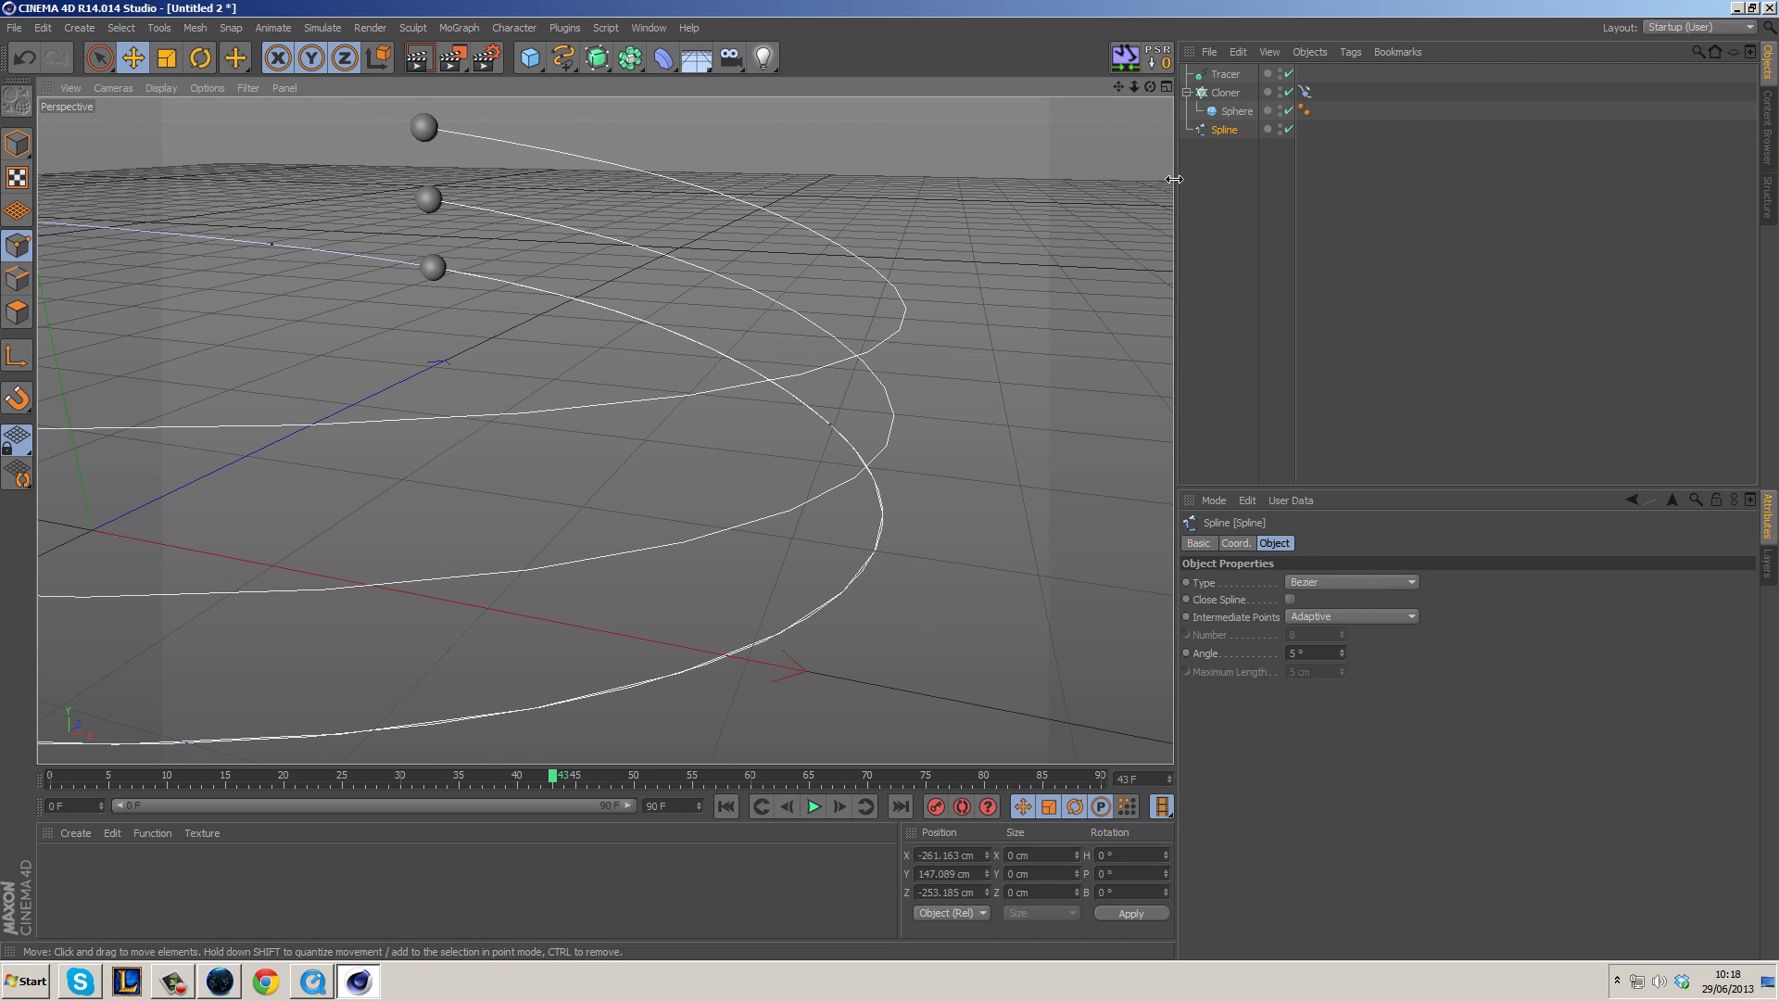
pyautogui.click(1224, 75)
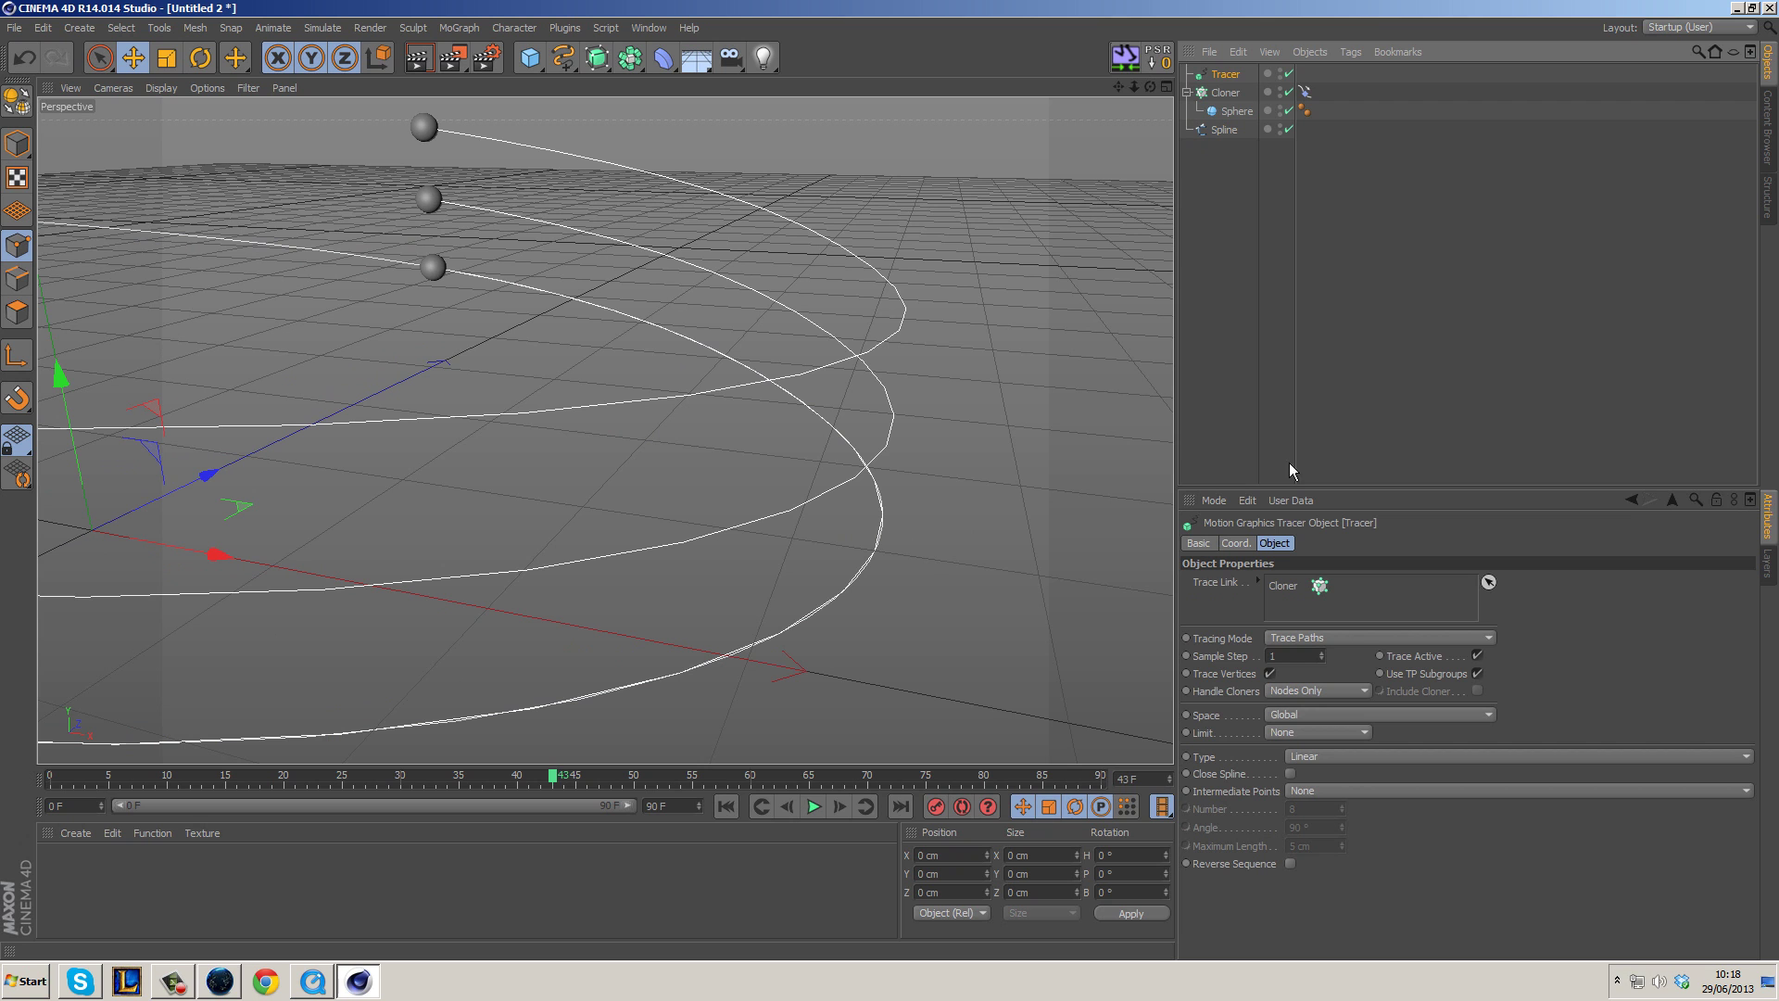
pyautogui.click(1305, 753)
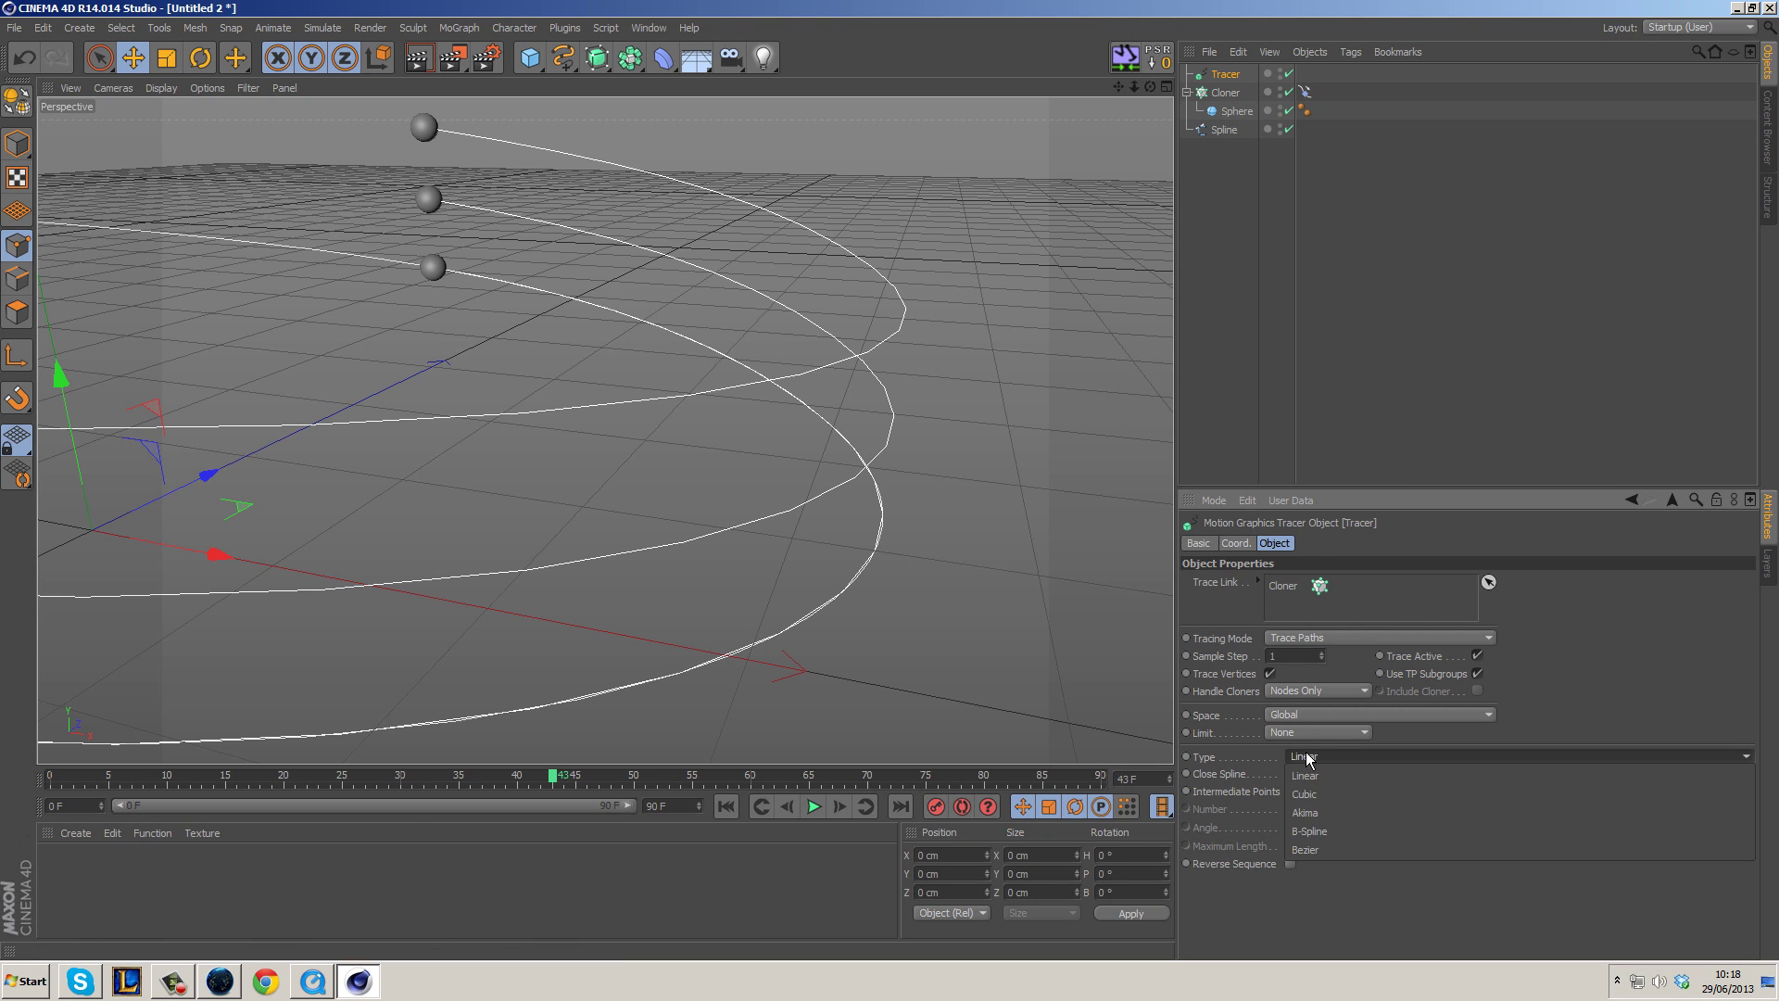
pyautogui.click(1348, 842)
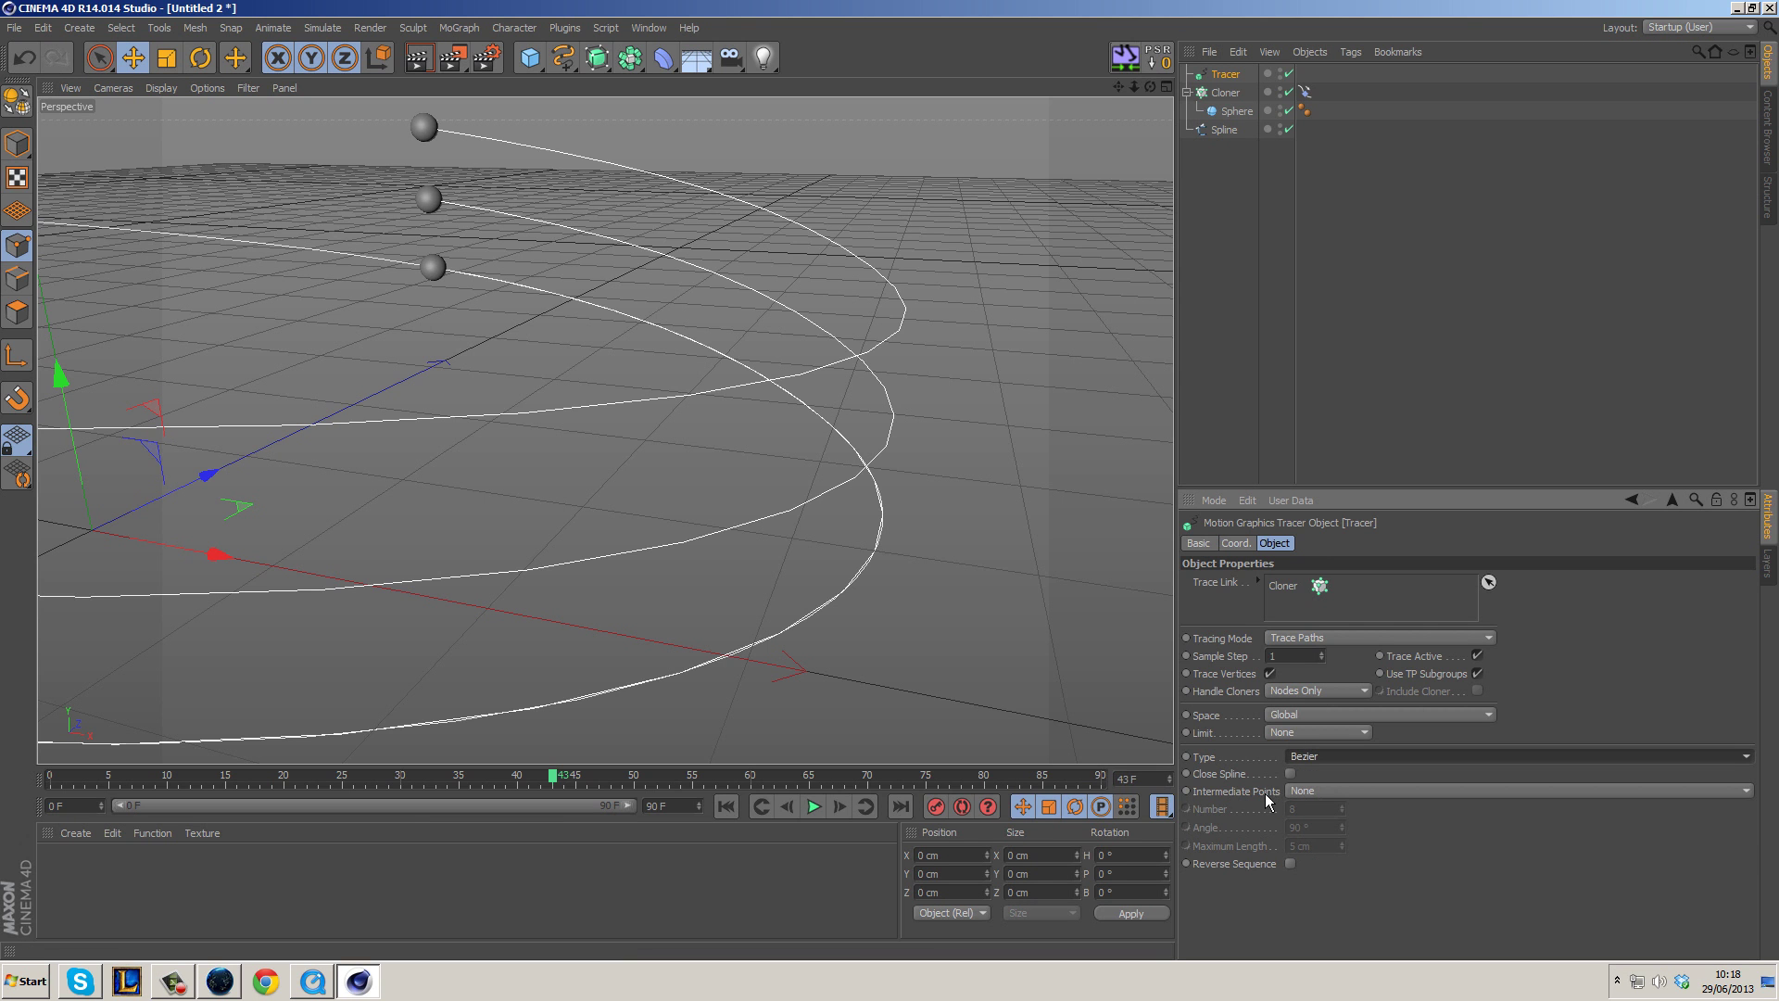
pyautogui.click(1305, 790)
pyautogui.click(1332, 827)
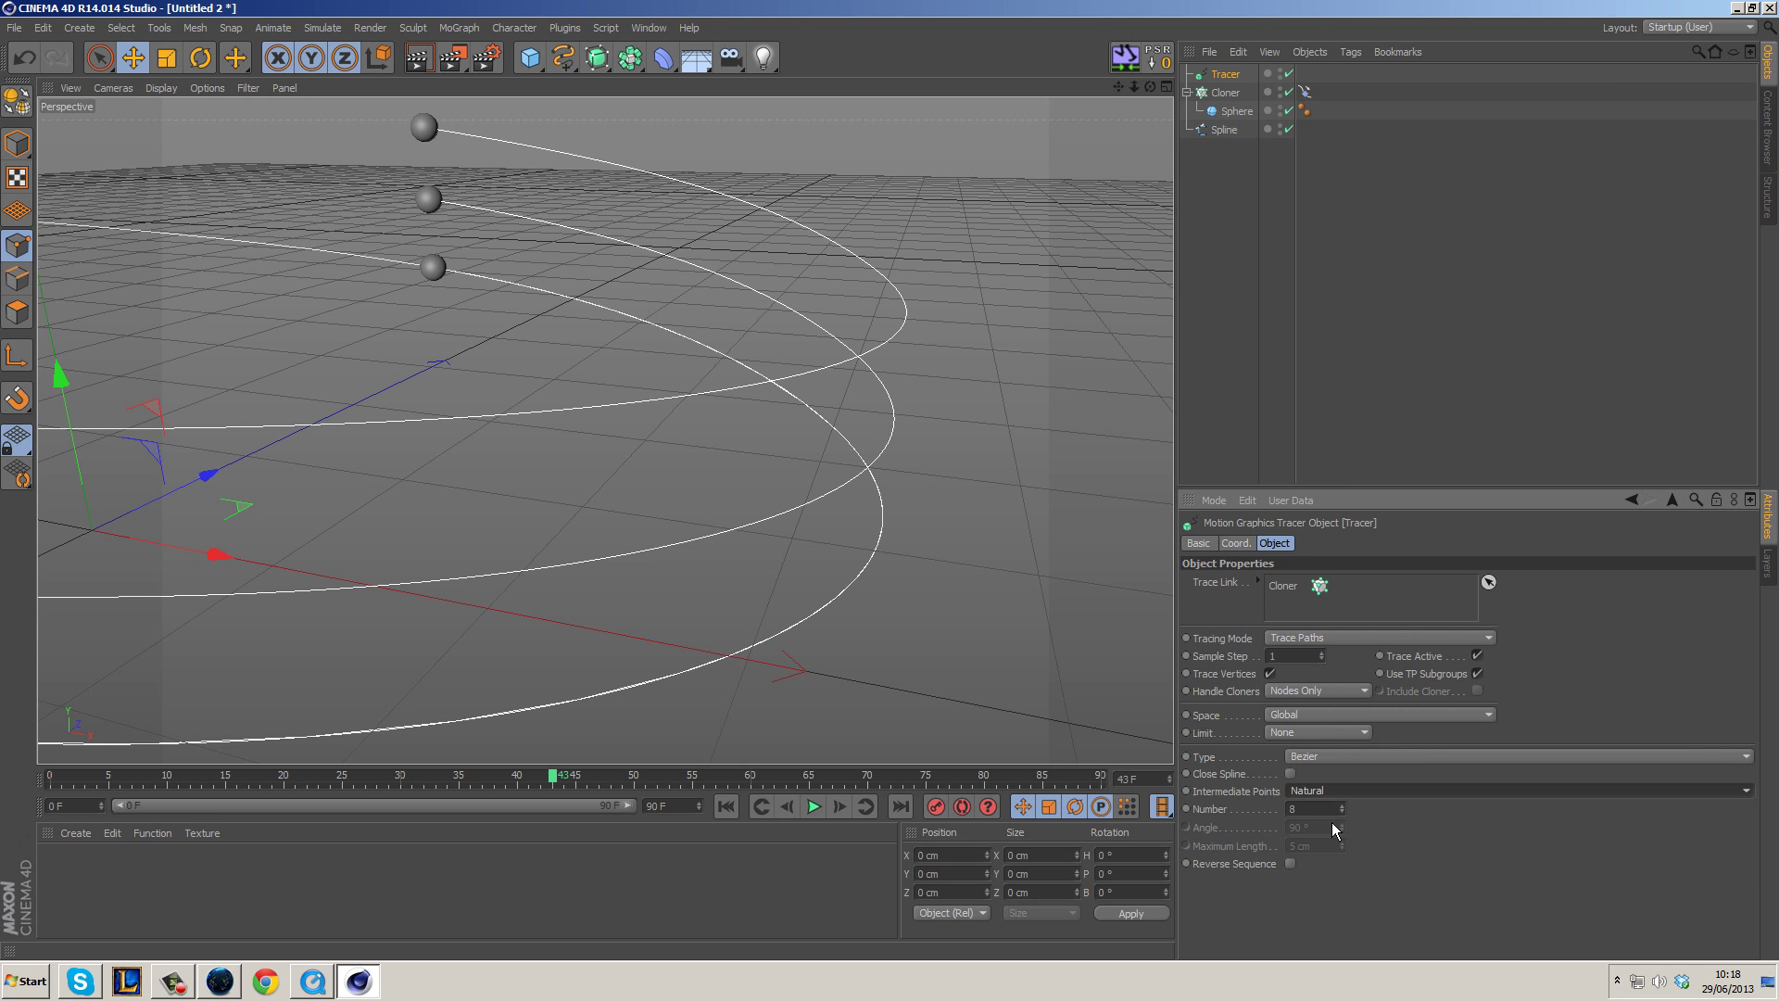
pyautogui.moveTo(1340, 816); pyautogui.dragTo(1340, 843)
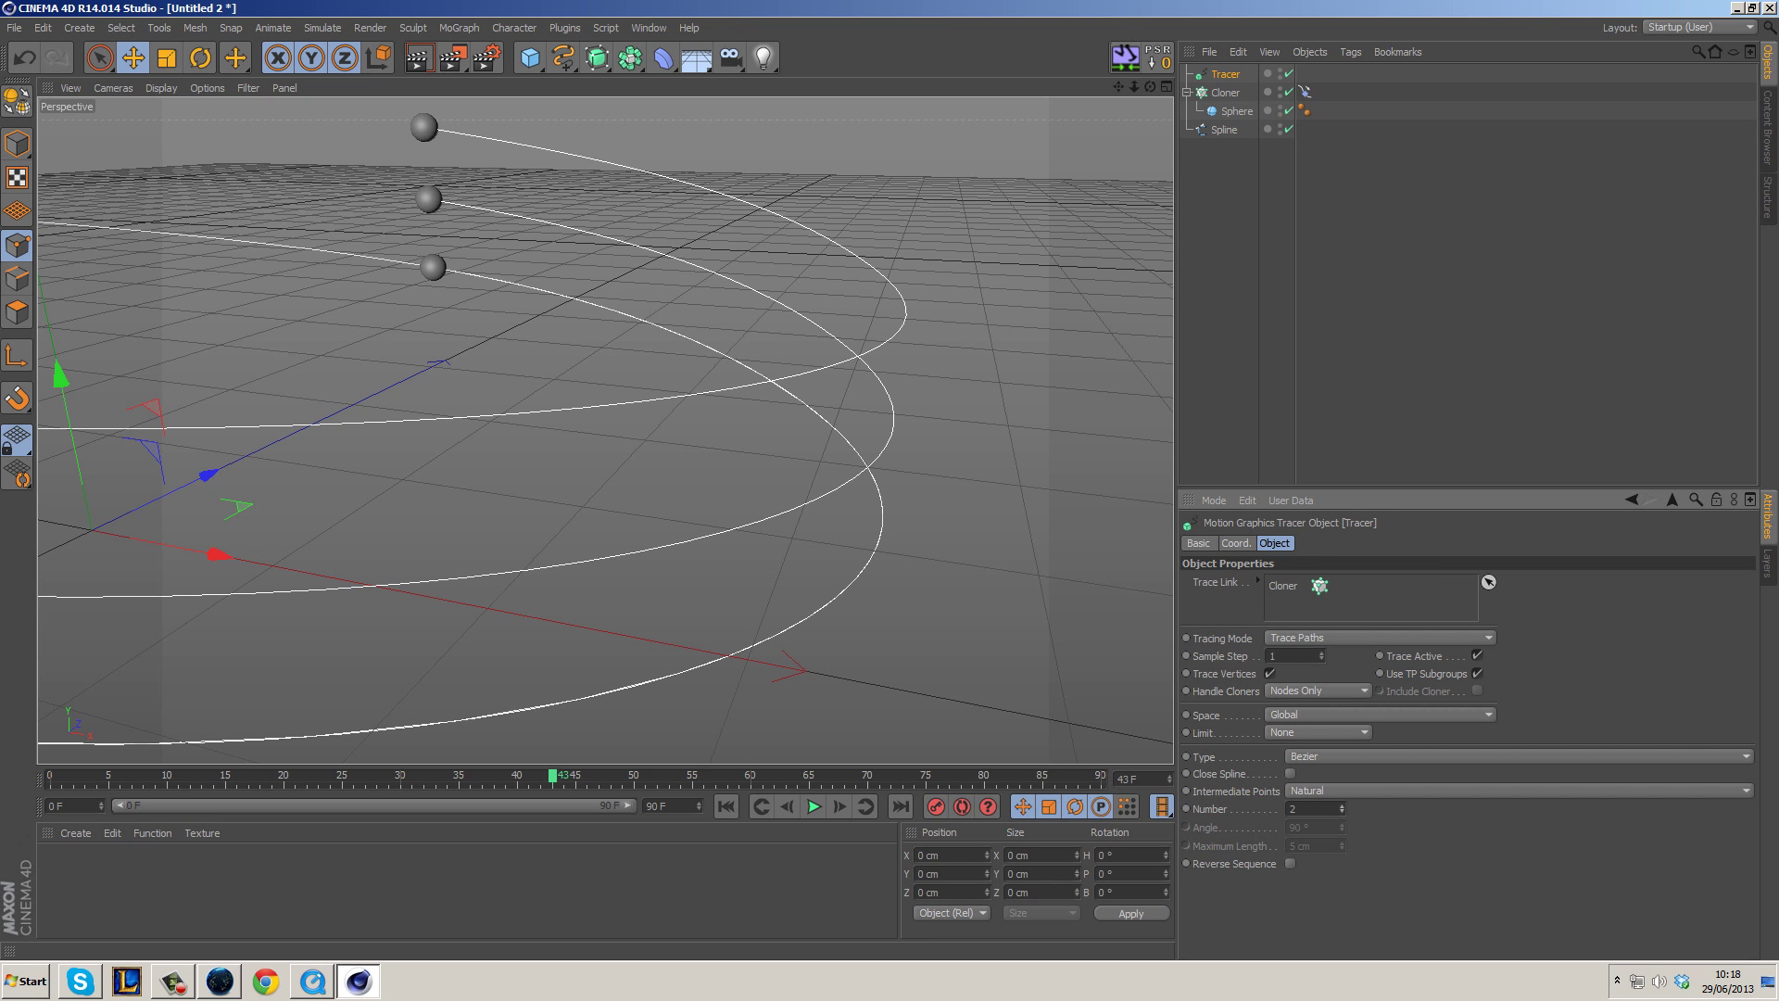
pyautogui.scroll(-6, 1048, 409)
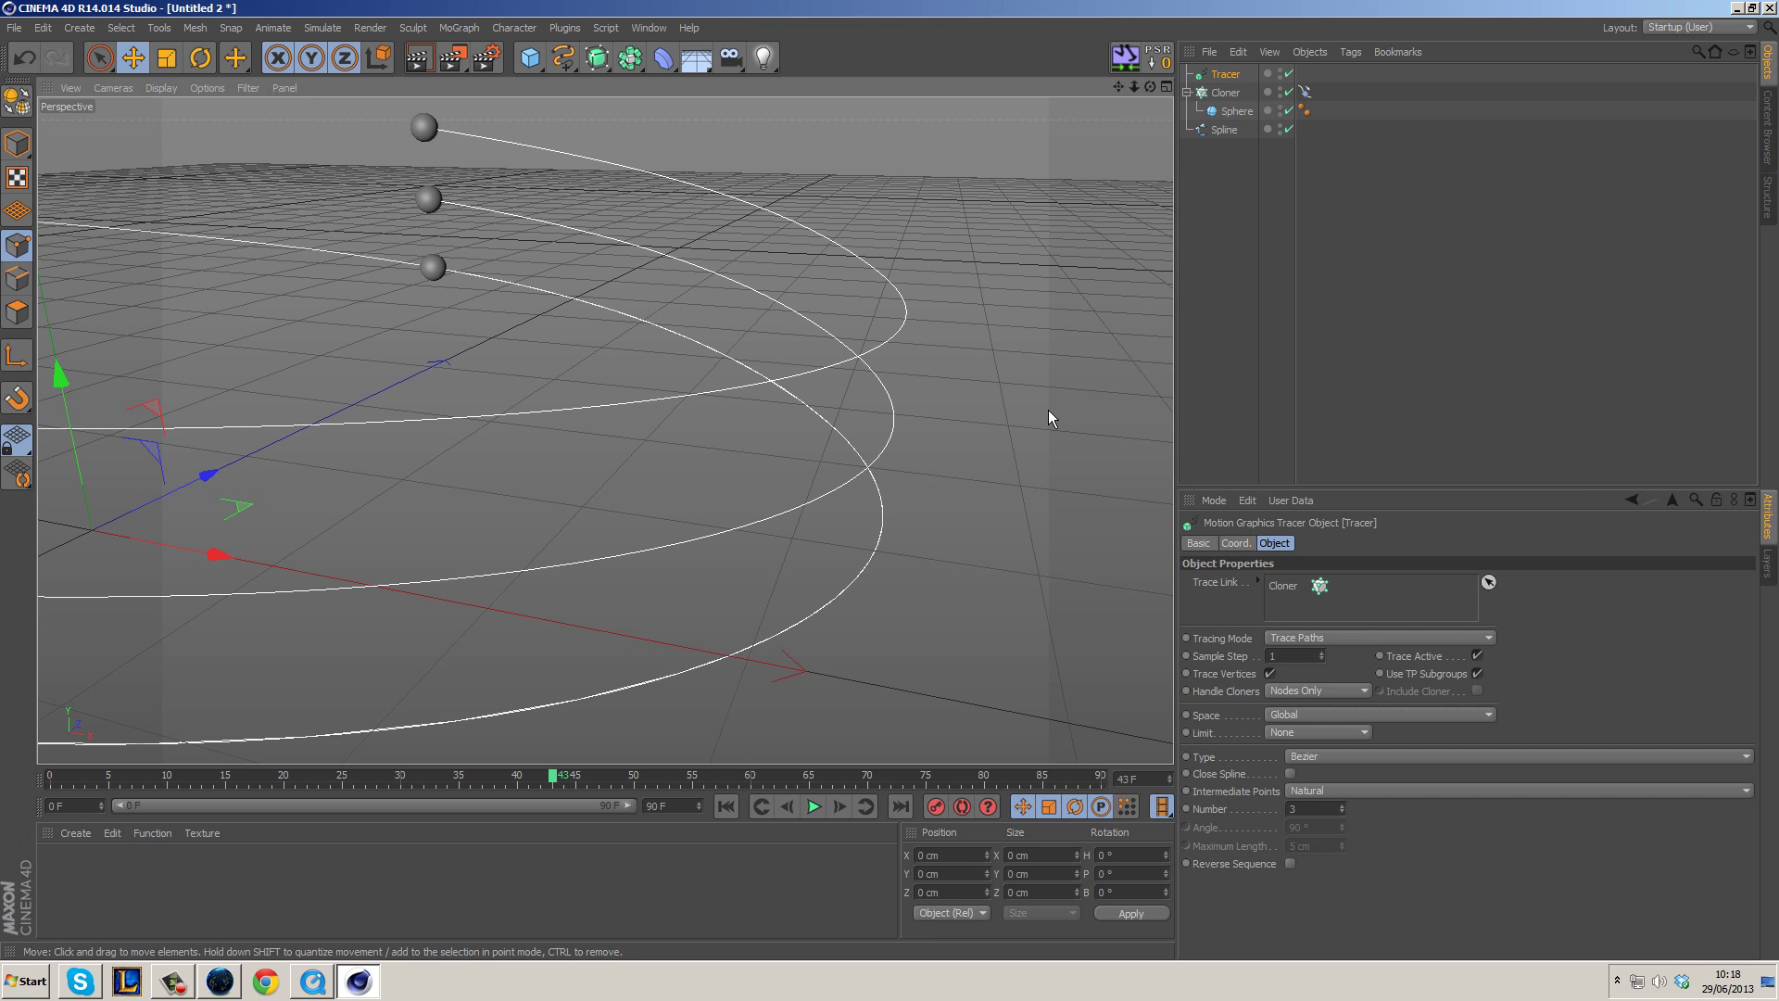
# Play the animation from the start and stop at frame 67 to inspect the traced paths from a low angle.
pyautogui.click(726, 806)
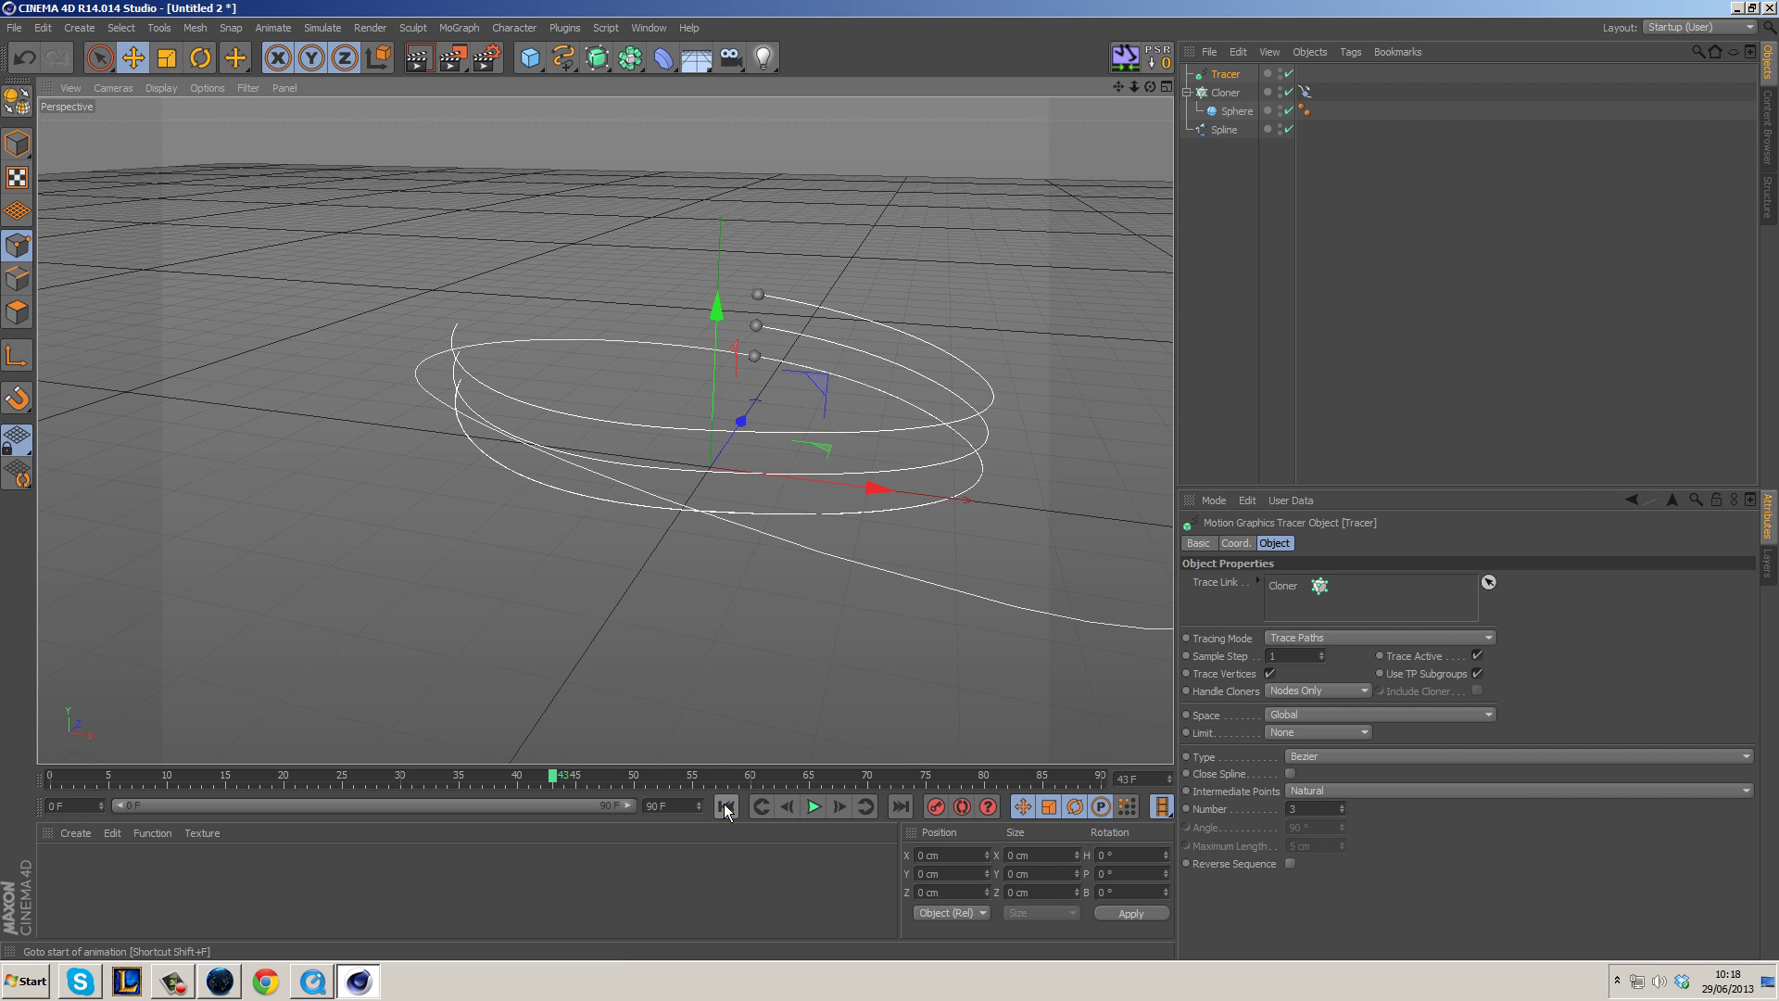
pyautogui.click(813, 806)
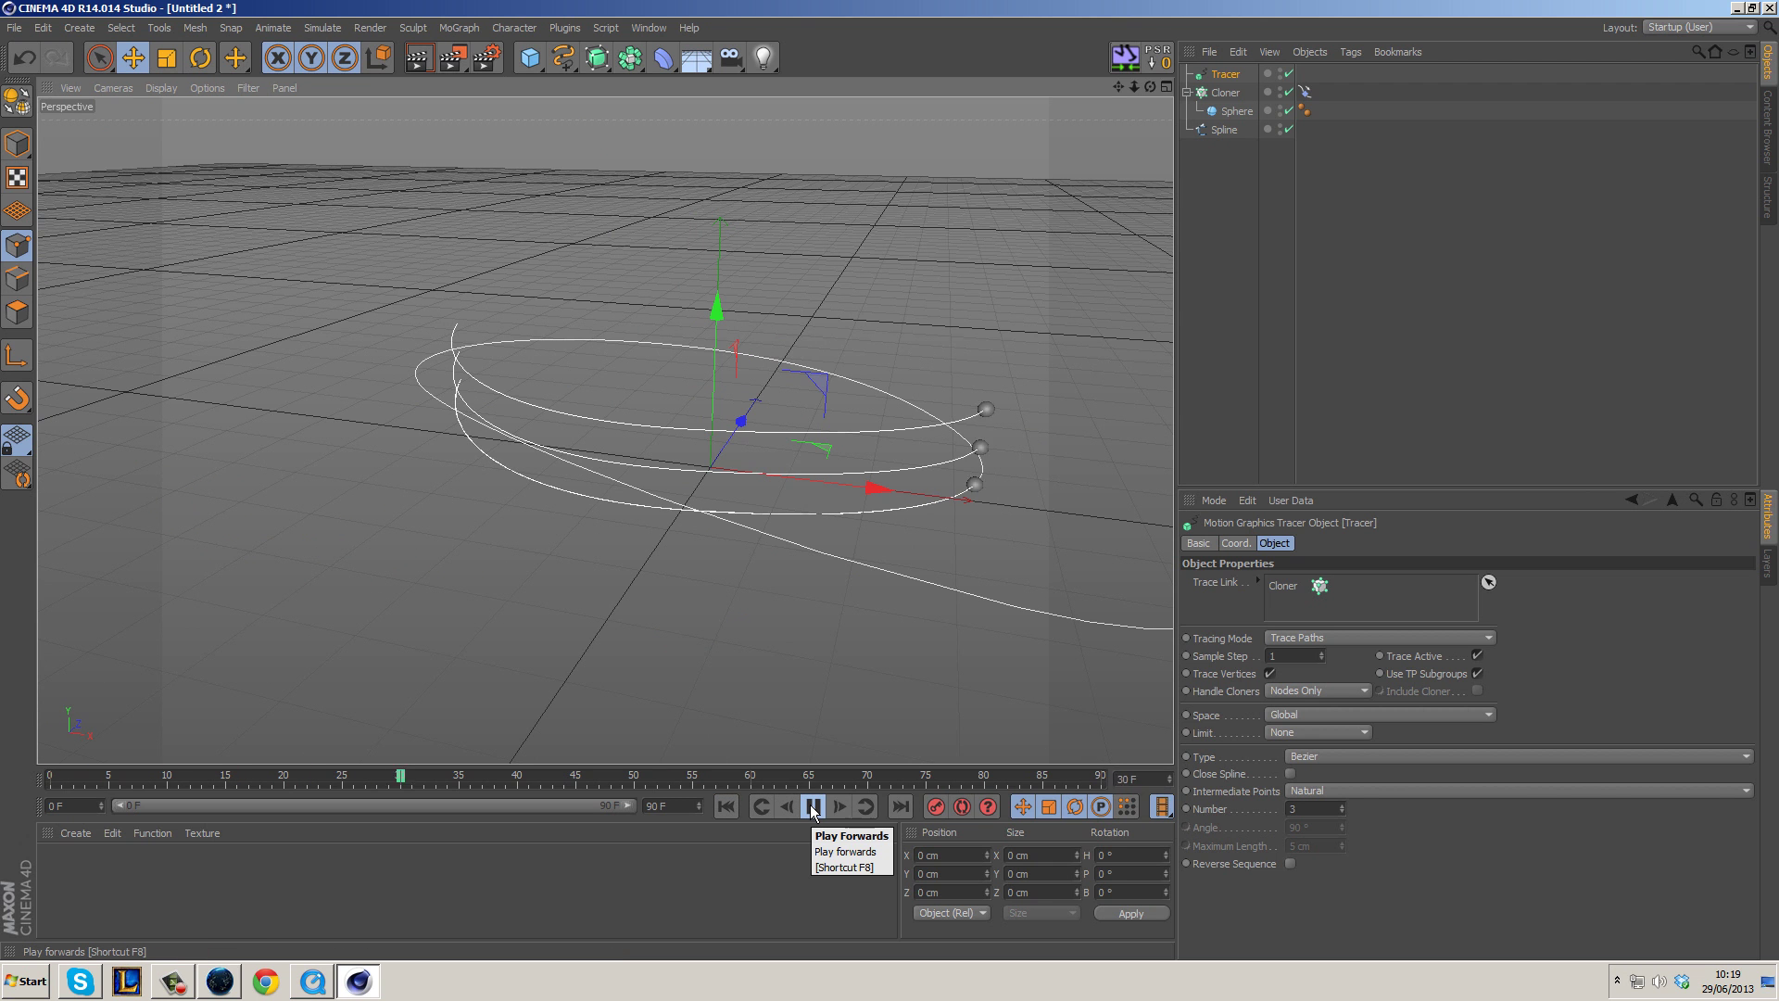
pyautogui.keyDown('alt'); pyautogui.moveTo(779, 619); pyautogui.dragTo(734, 573, button='middle'); pyautogui.keyUp('alt')
pyautogui.click(813, 806)
pyautogui.keyDown('alt'); pyautogui.moveTo(747, 569); pyautogui.dragTo(734, 491); pyautogui.keyUp('alt')
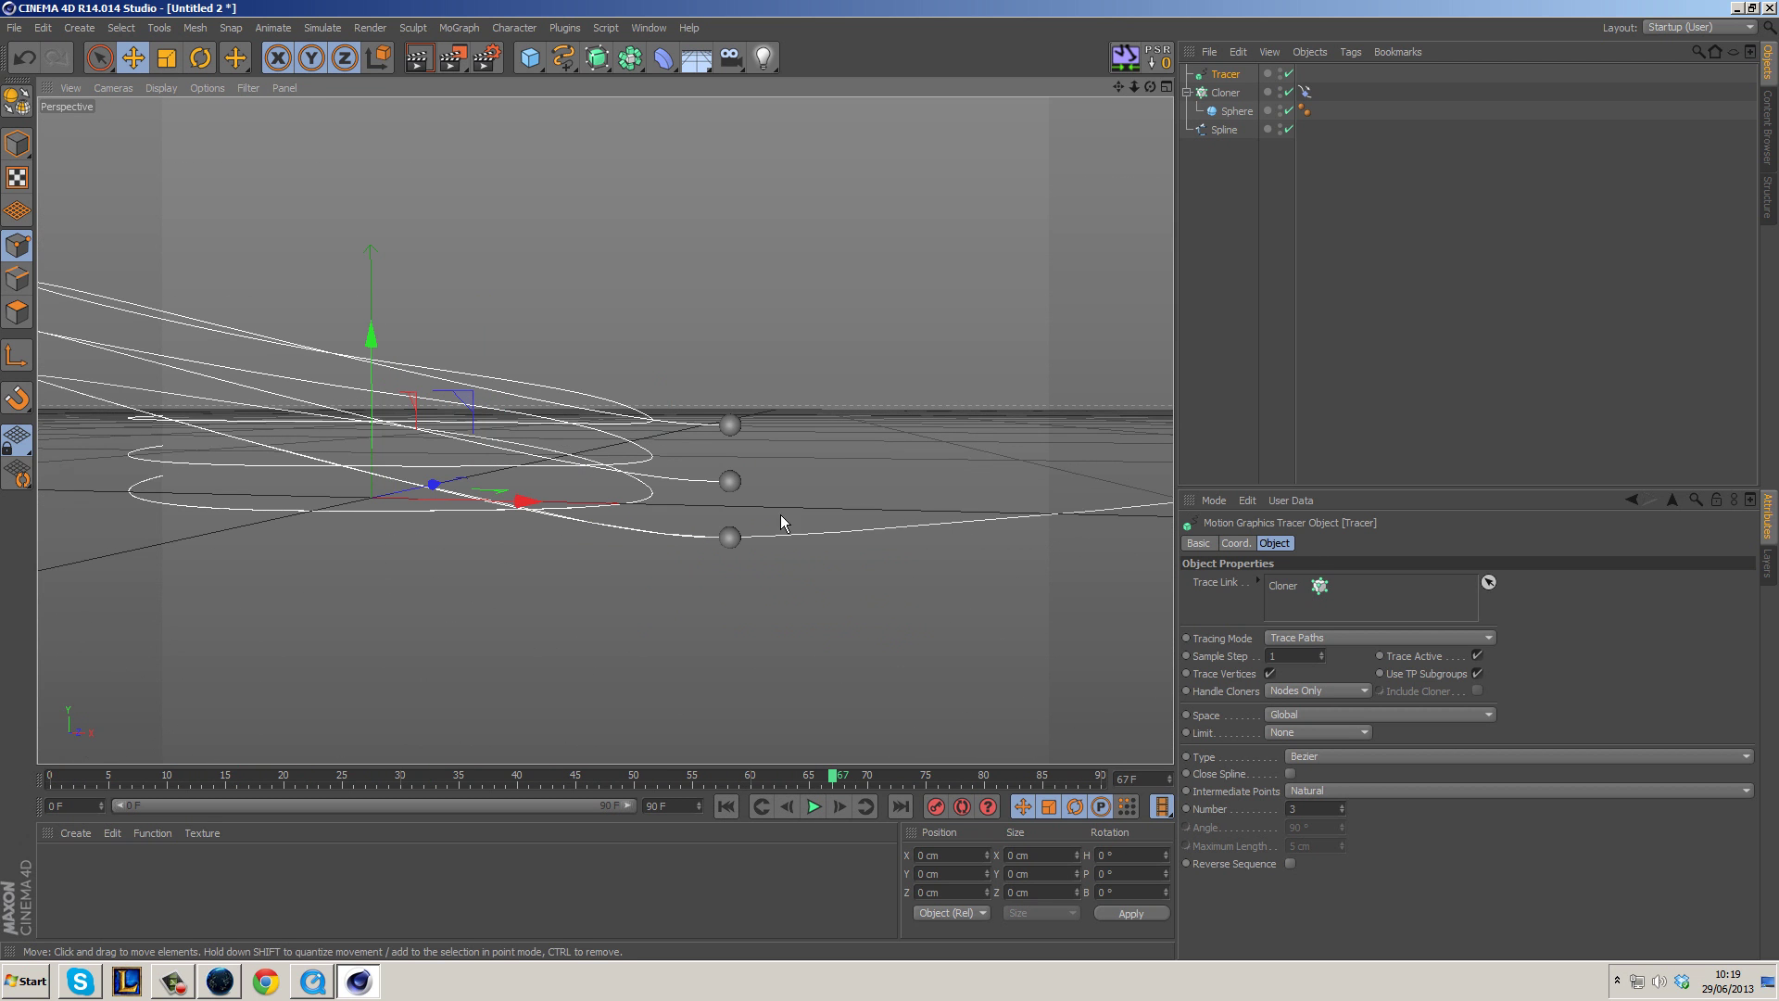
# Raise the Cloner's count to 12 and play the animation from the start to check the traced paths.
pyautogui.keyDown('alt'); pyautogui.moveTo(754, 394); pyautogui.dragTo(707, 503); pyautogui.keyUp('alt')
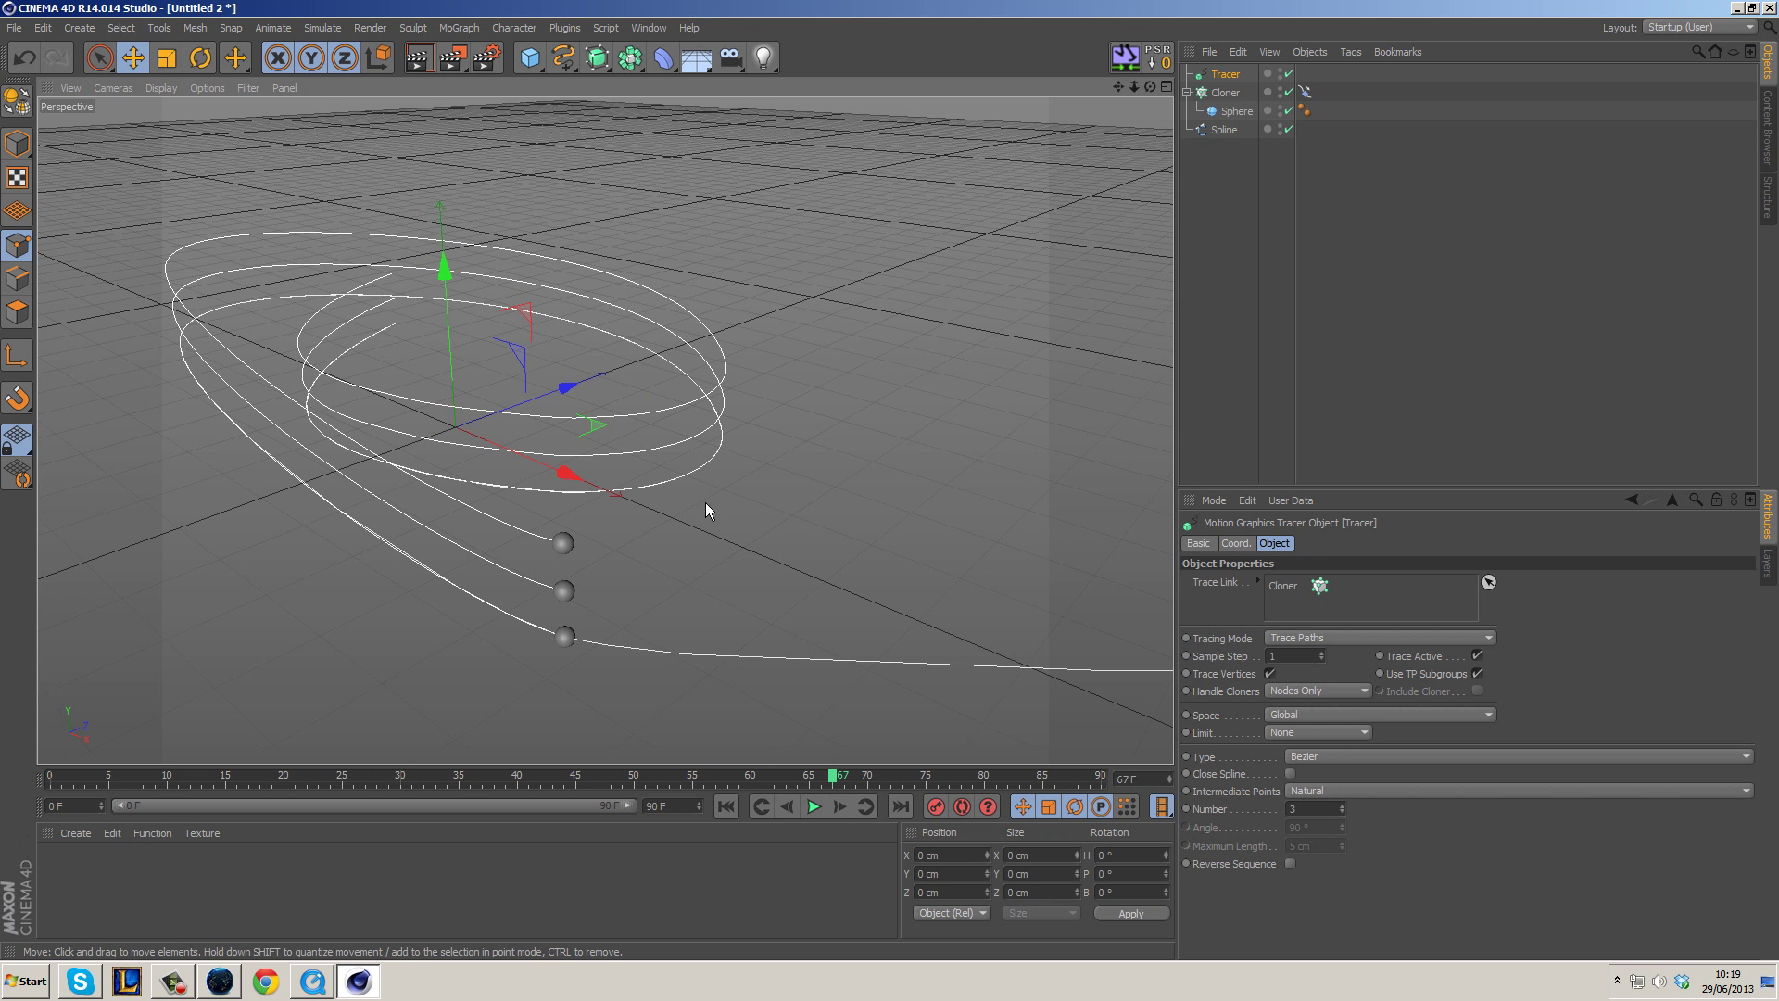
pyautogui.click(1225, 93)
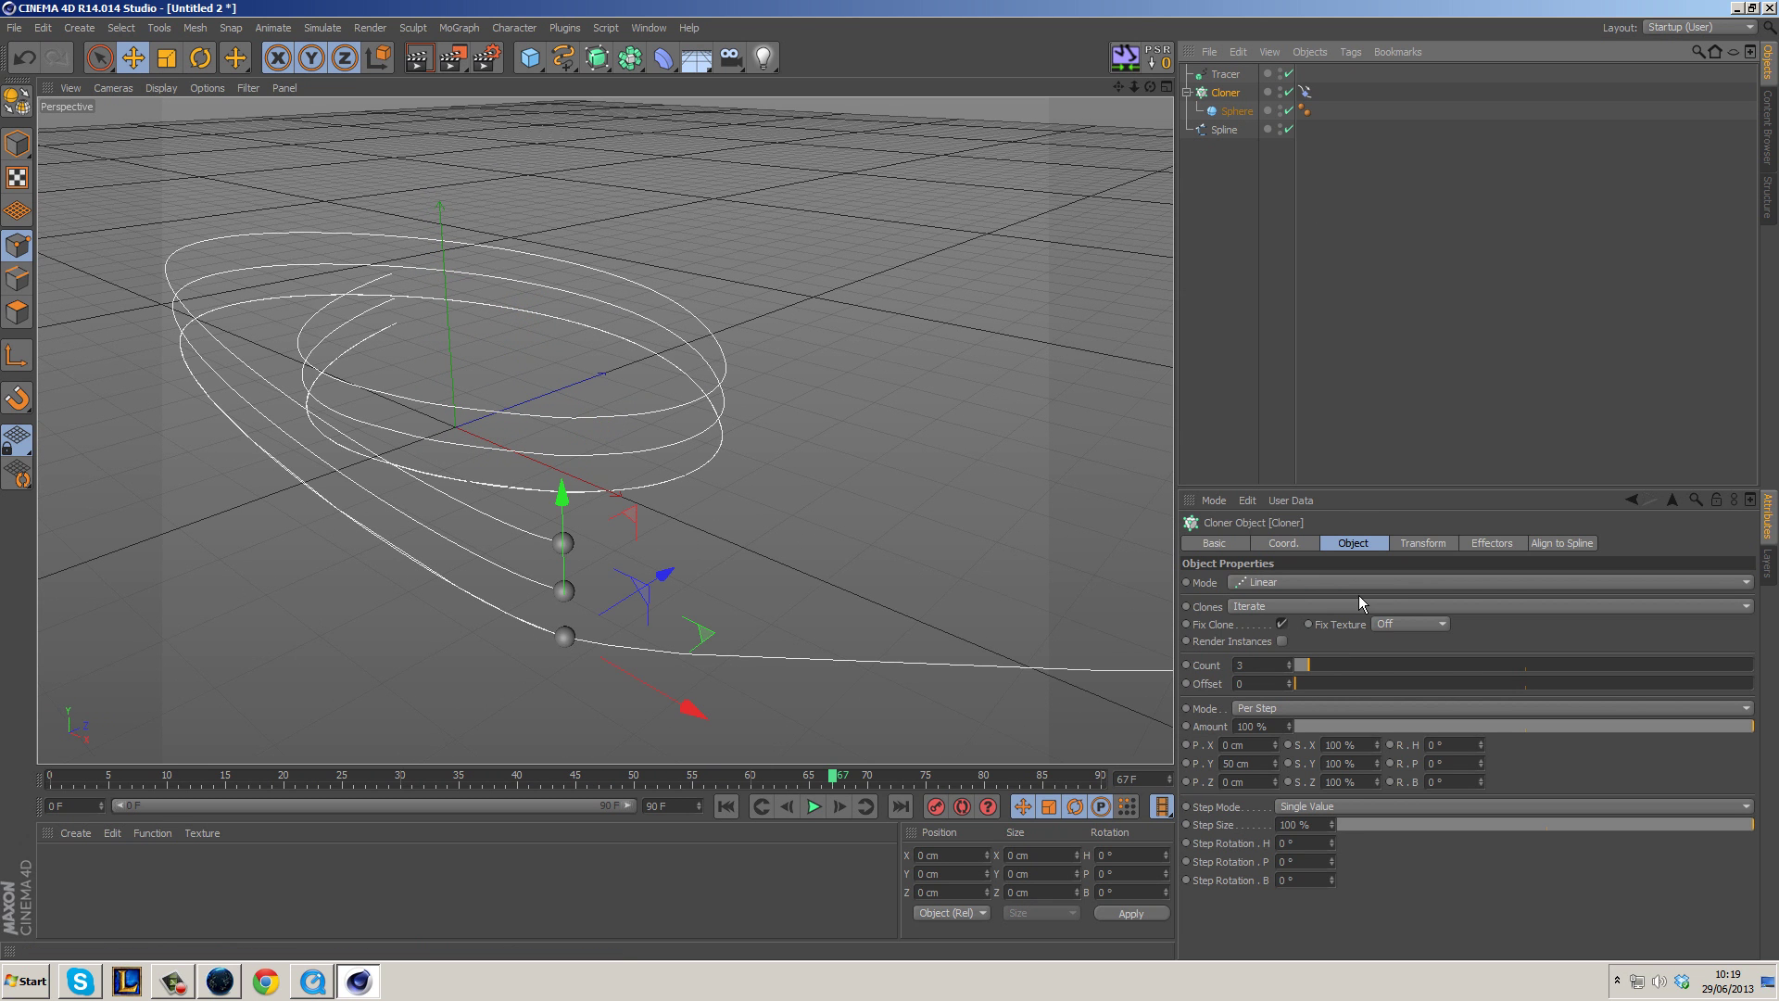
pyautogui.moveTo(1309, 666); pyautogui.dragTo(1349, 664)
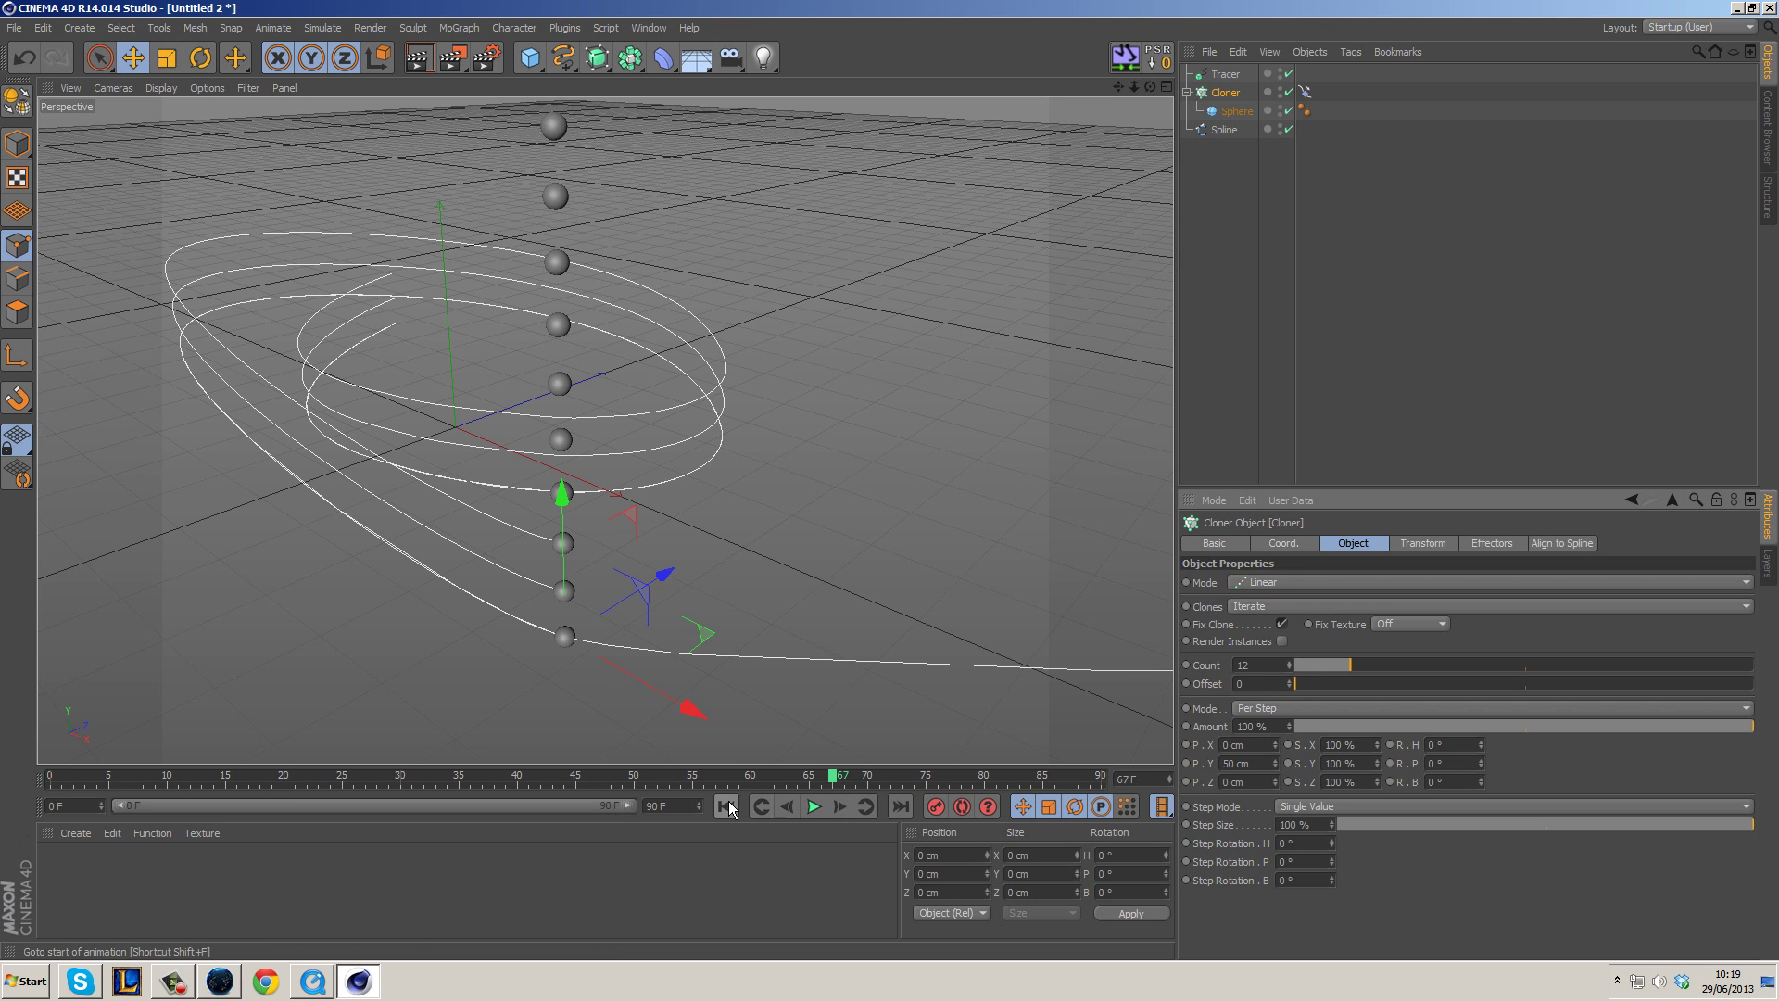
pyautogui.click(813, 807)
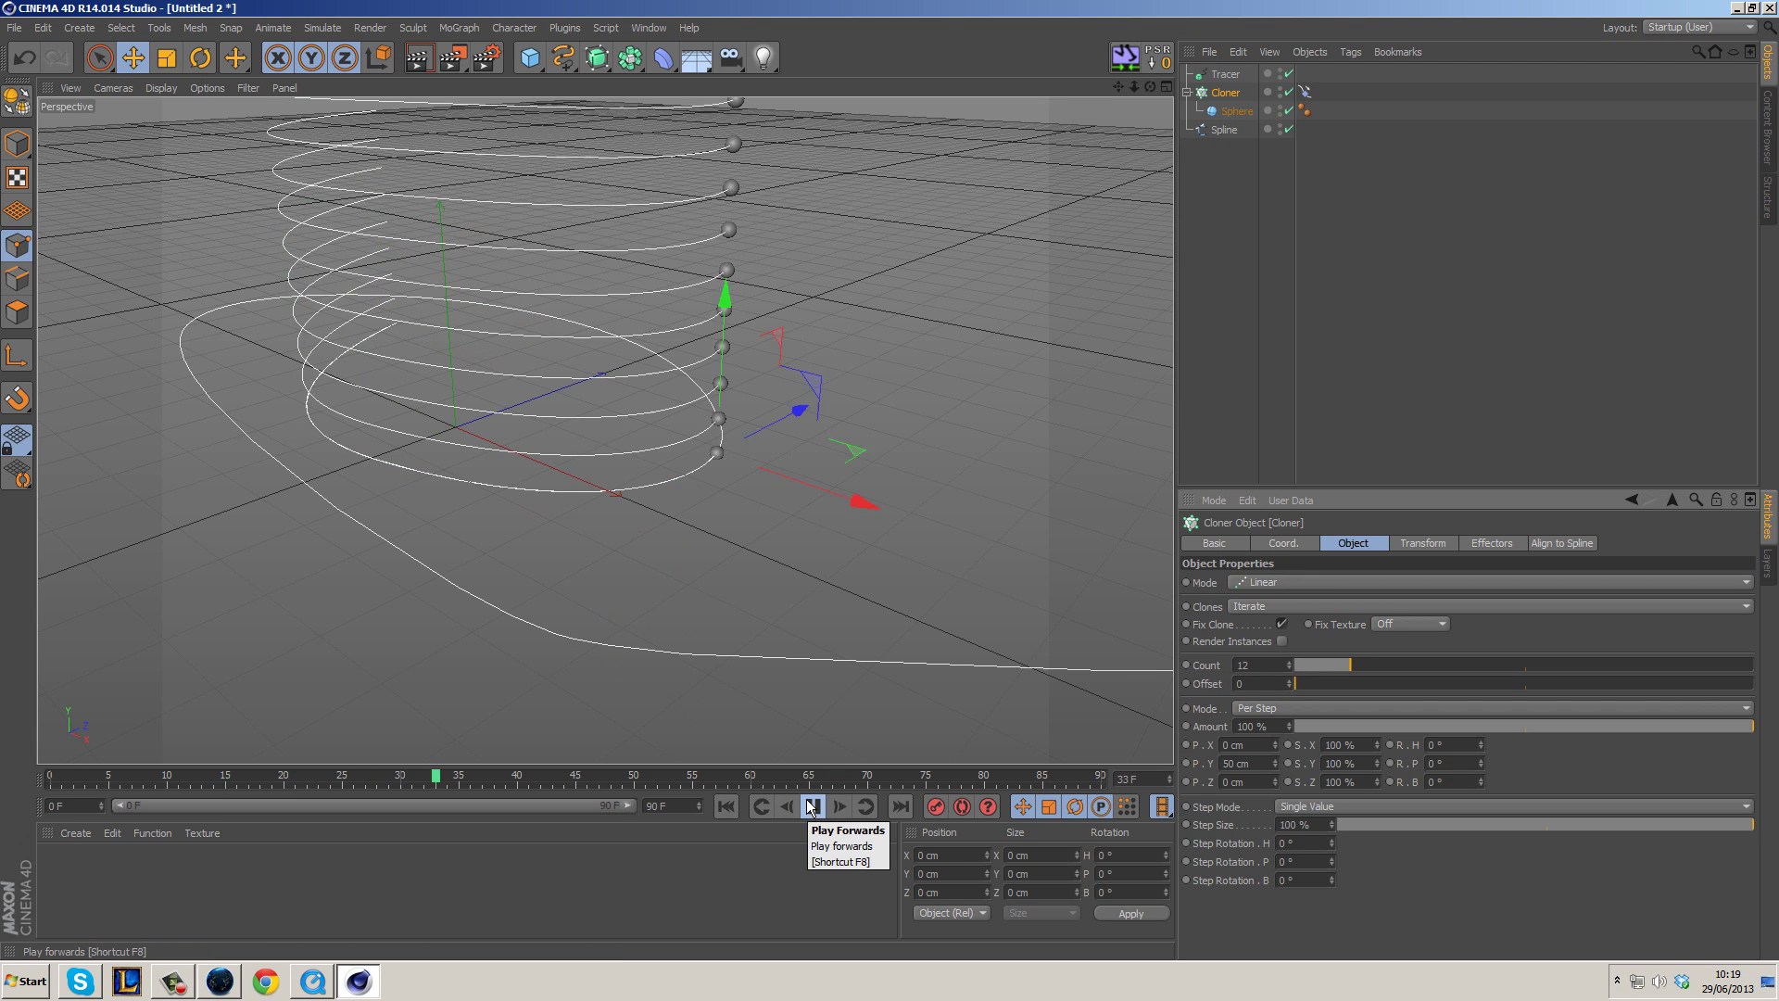
pyautogui.click(813, 806)
pyautogui.click(726, 807)
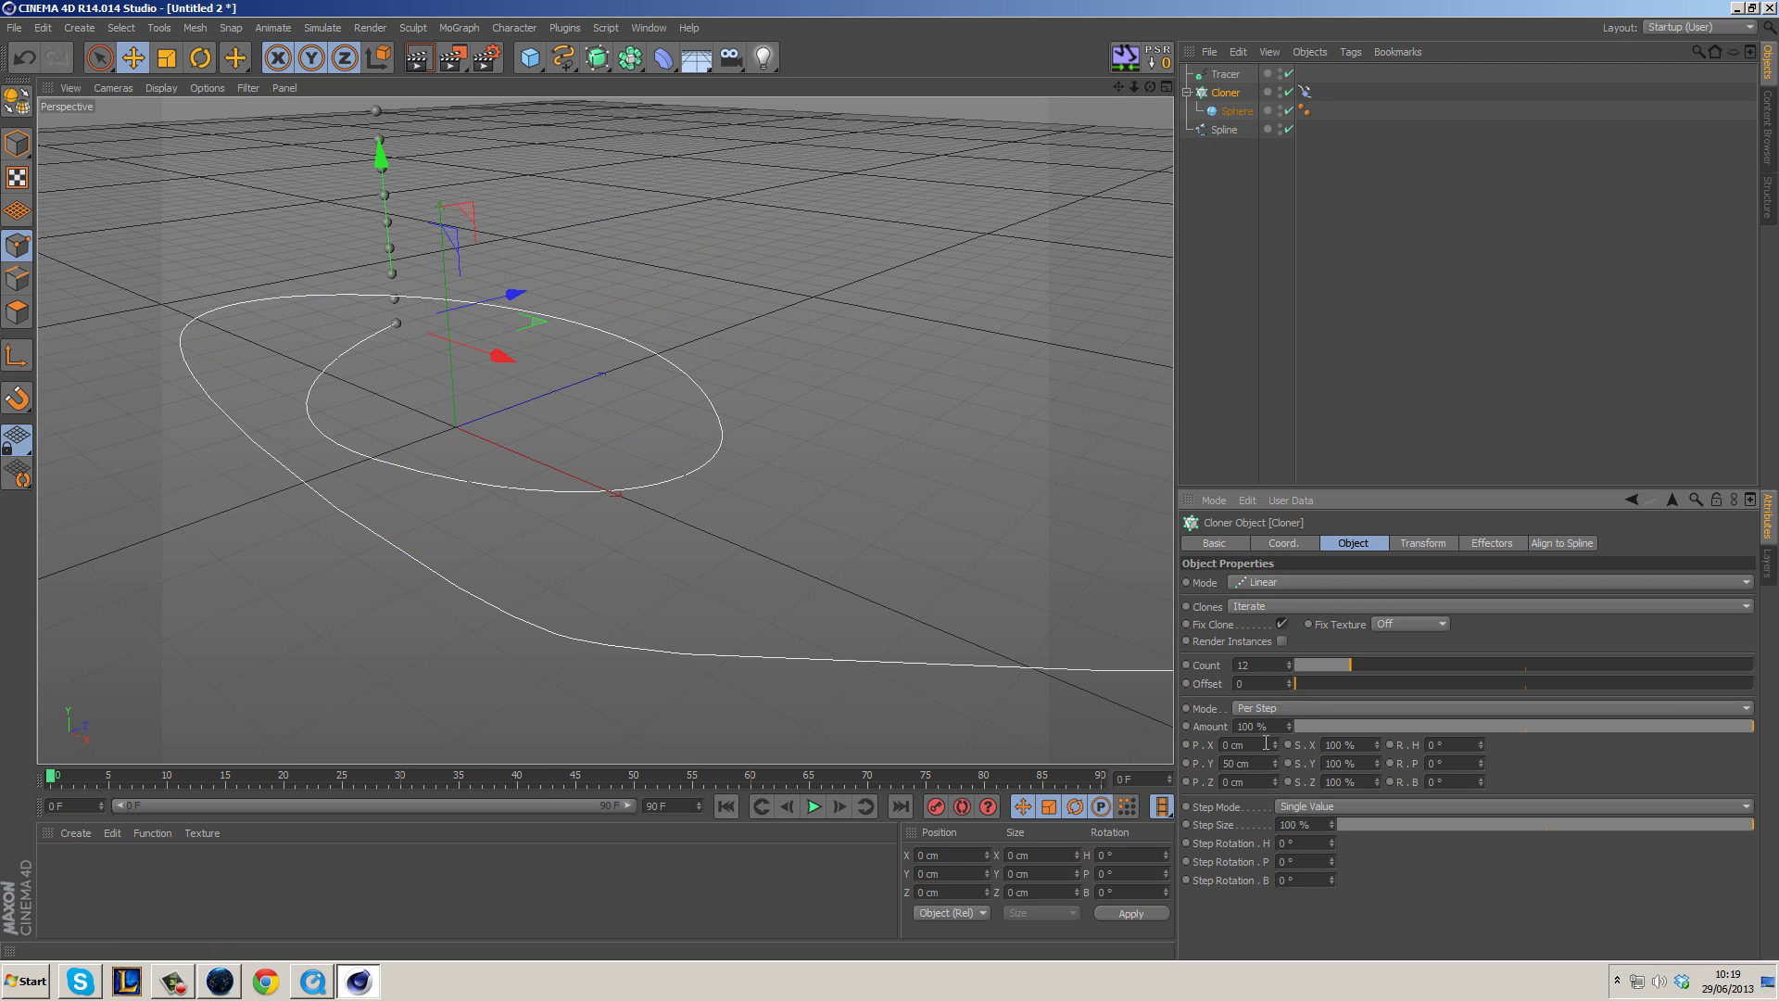
# Set the Cloner's per-step Y offset to 7 cm, replay the animation and return to the first frame.
pyautogui.moveTo(1276, 761)
pyautogui.mouseDown()
pyautogui.moveTo(1242, 760)
pyautogui.moveTo(1275, 759)
pyautogui.mouseUp()
pyautogui.click(814, 808)
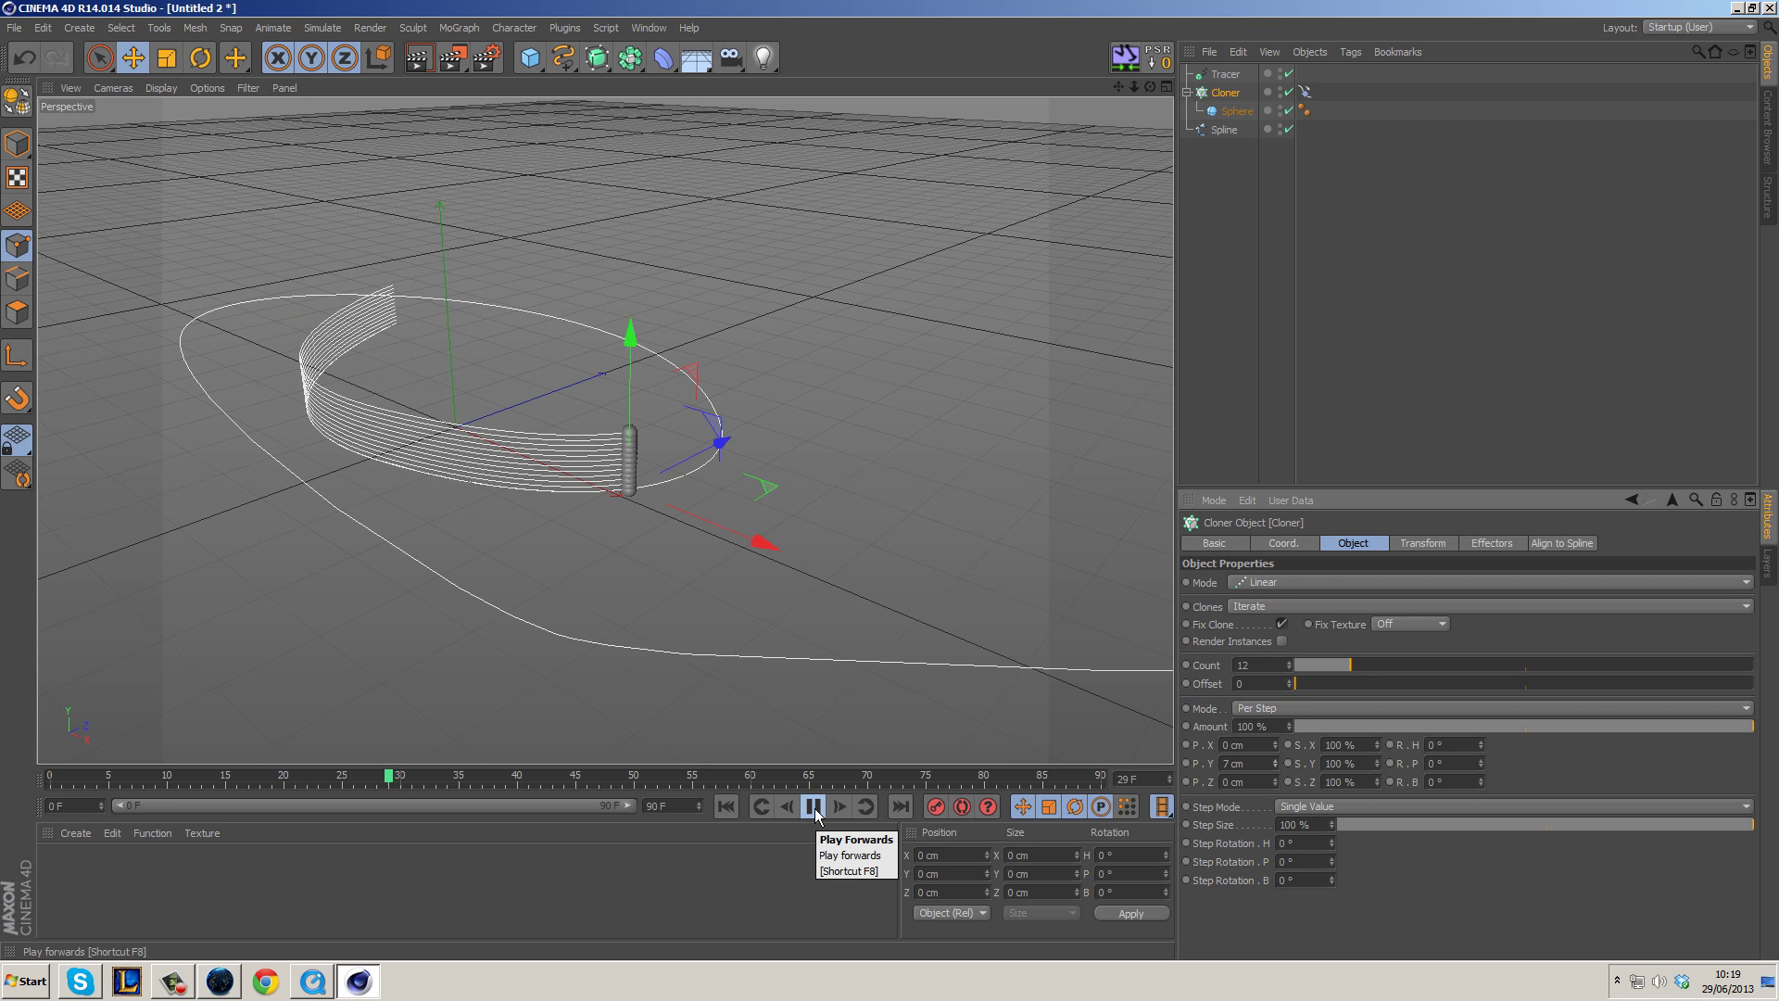
pyautogui.click(813, 807)
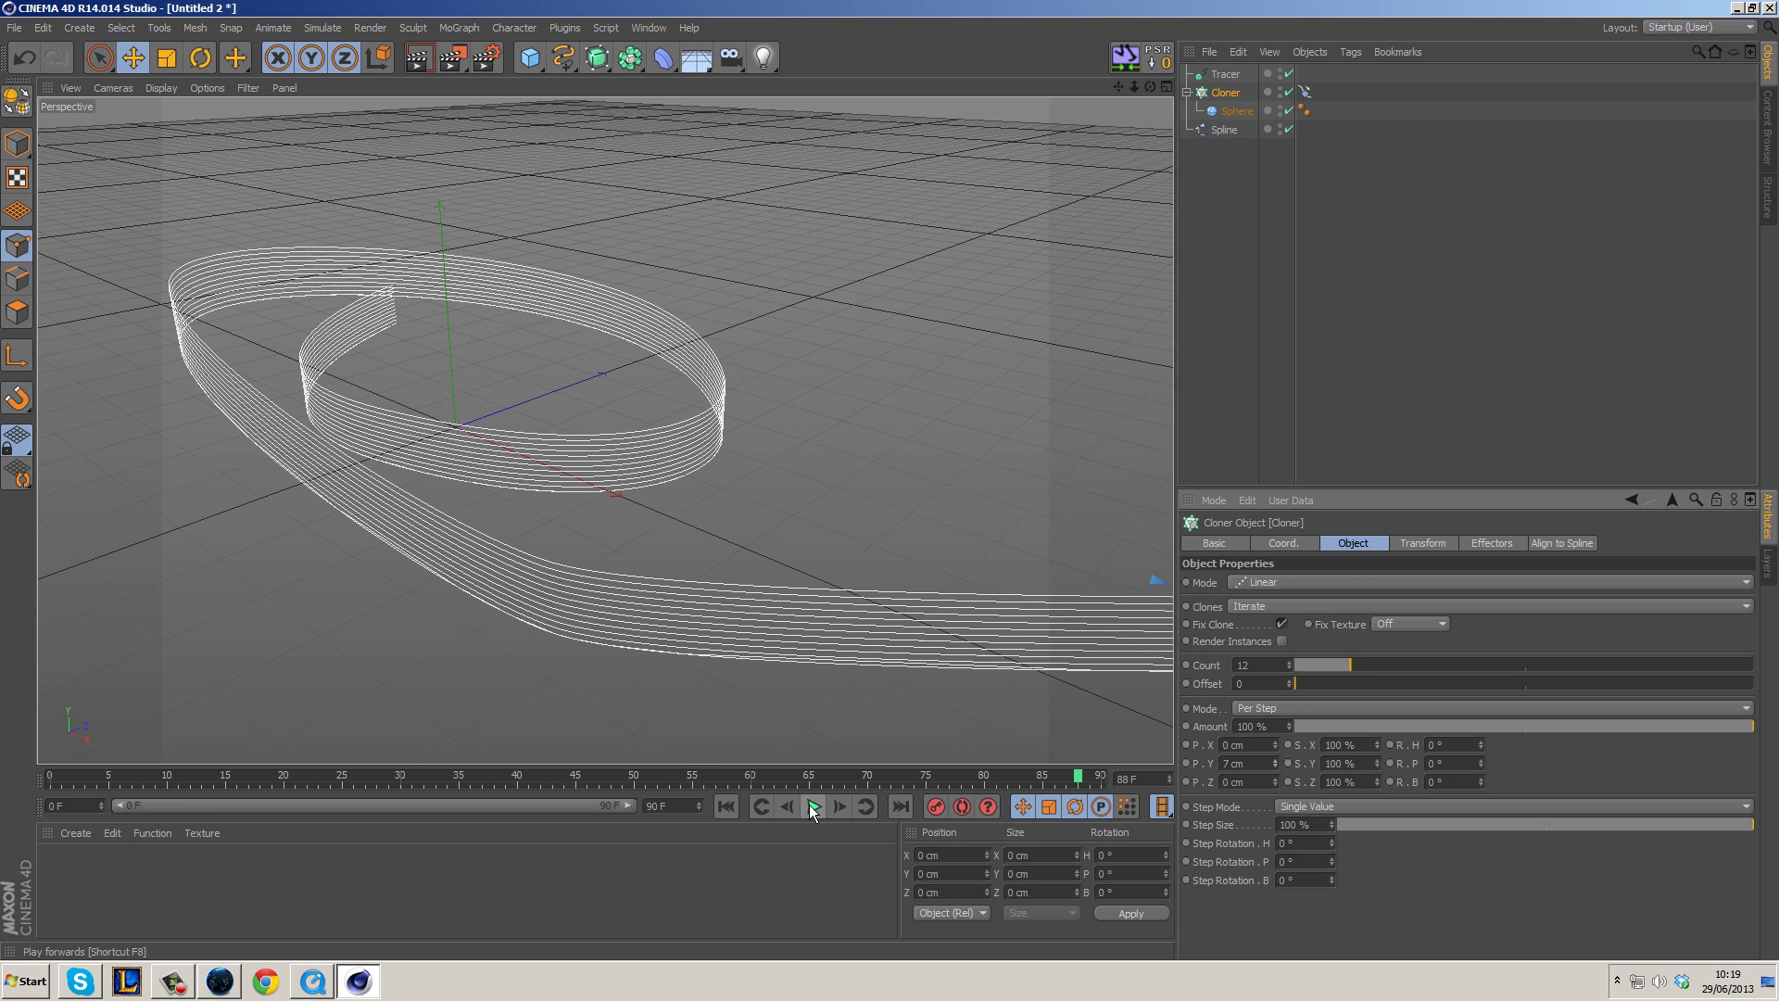
pyautogui.click(742, 806)
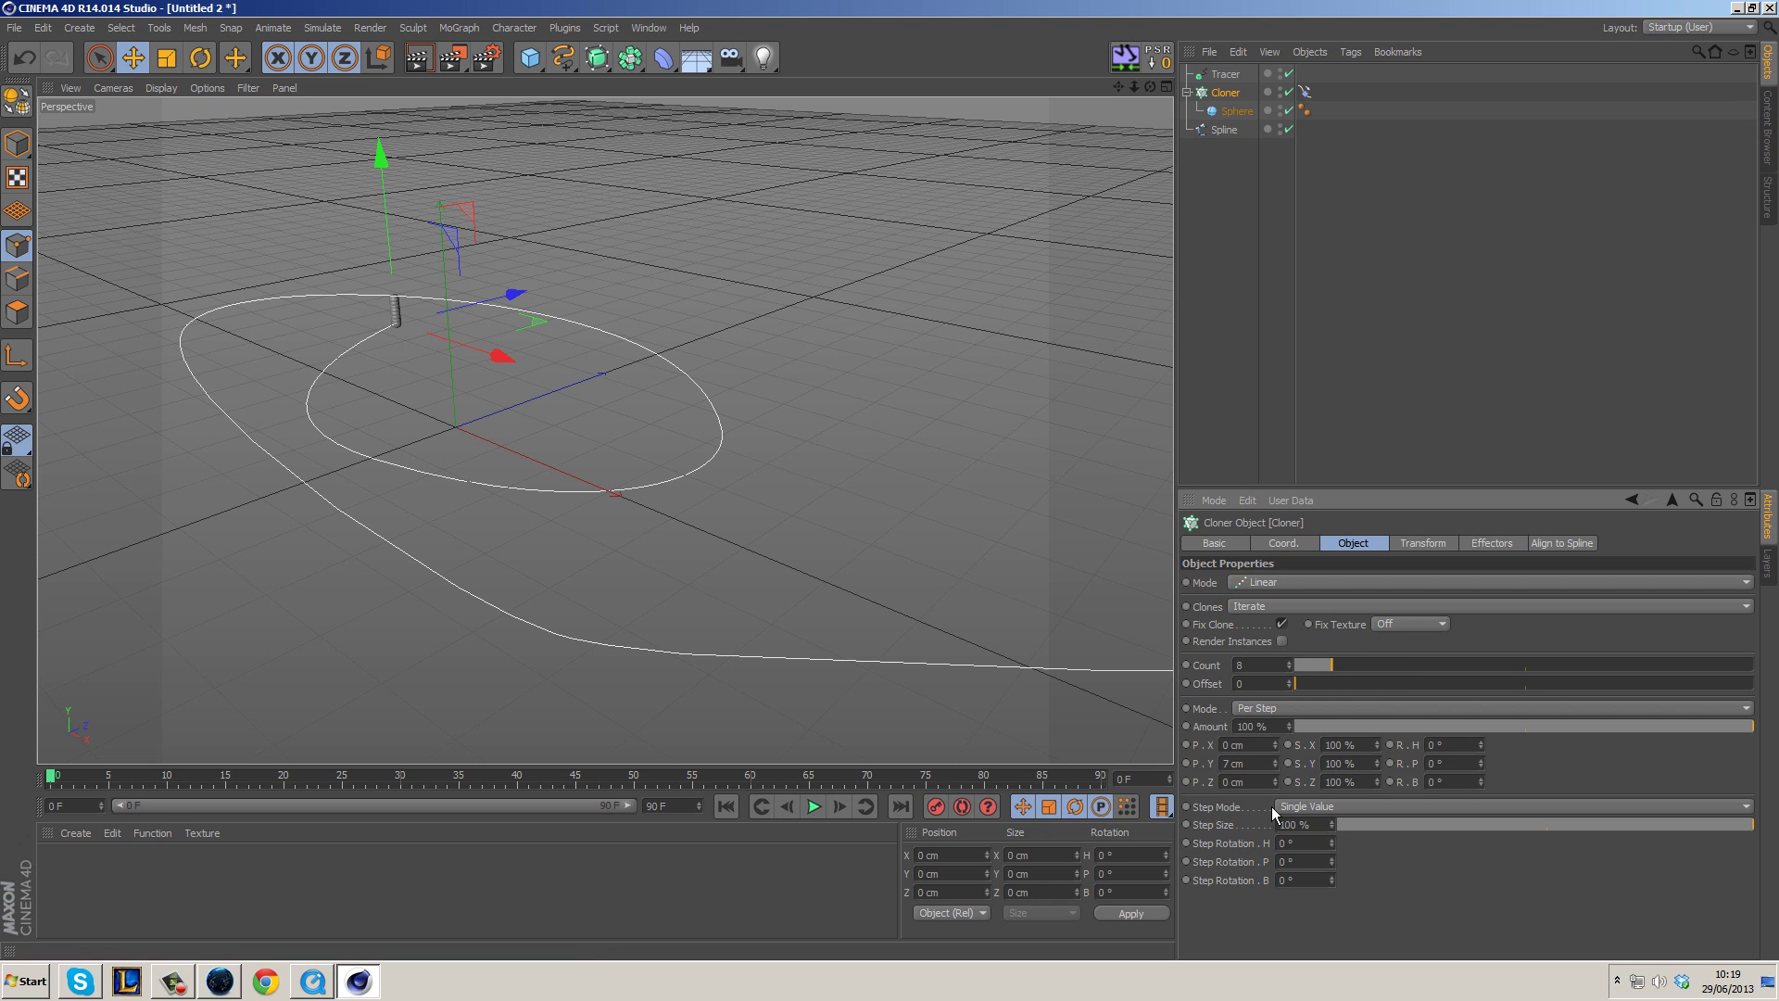
# Set the Cloner's count to 8 and per-step X offset to 9 cm, then replay the animation.
pyautogui.moveTo(1276, 743); pyautogui.dragTo(1282, 736)
pyautogui.click(814, 806)
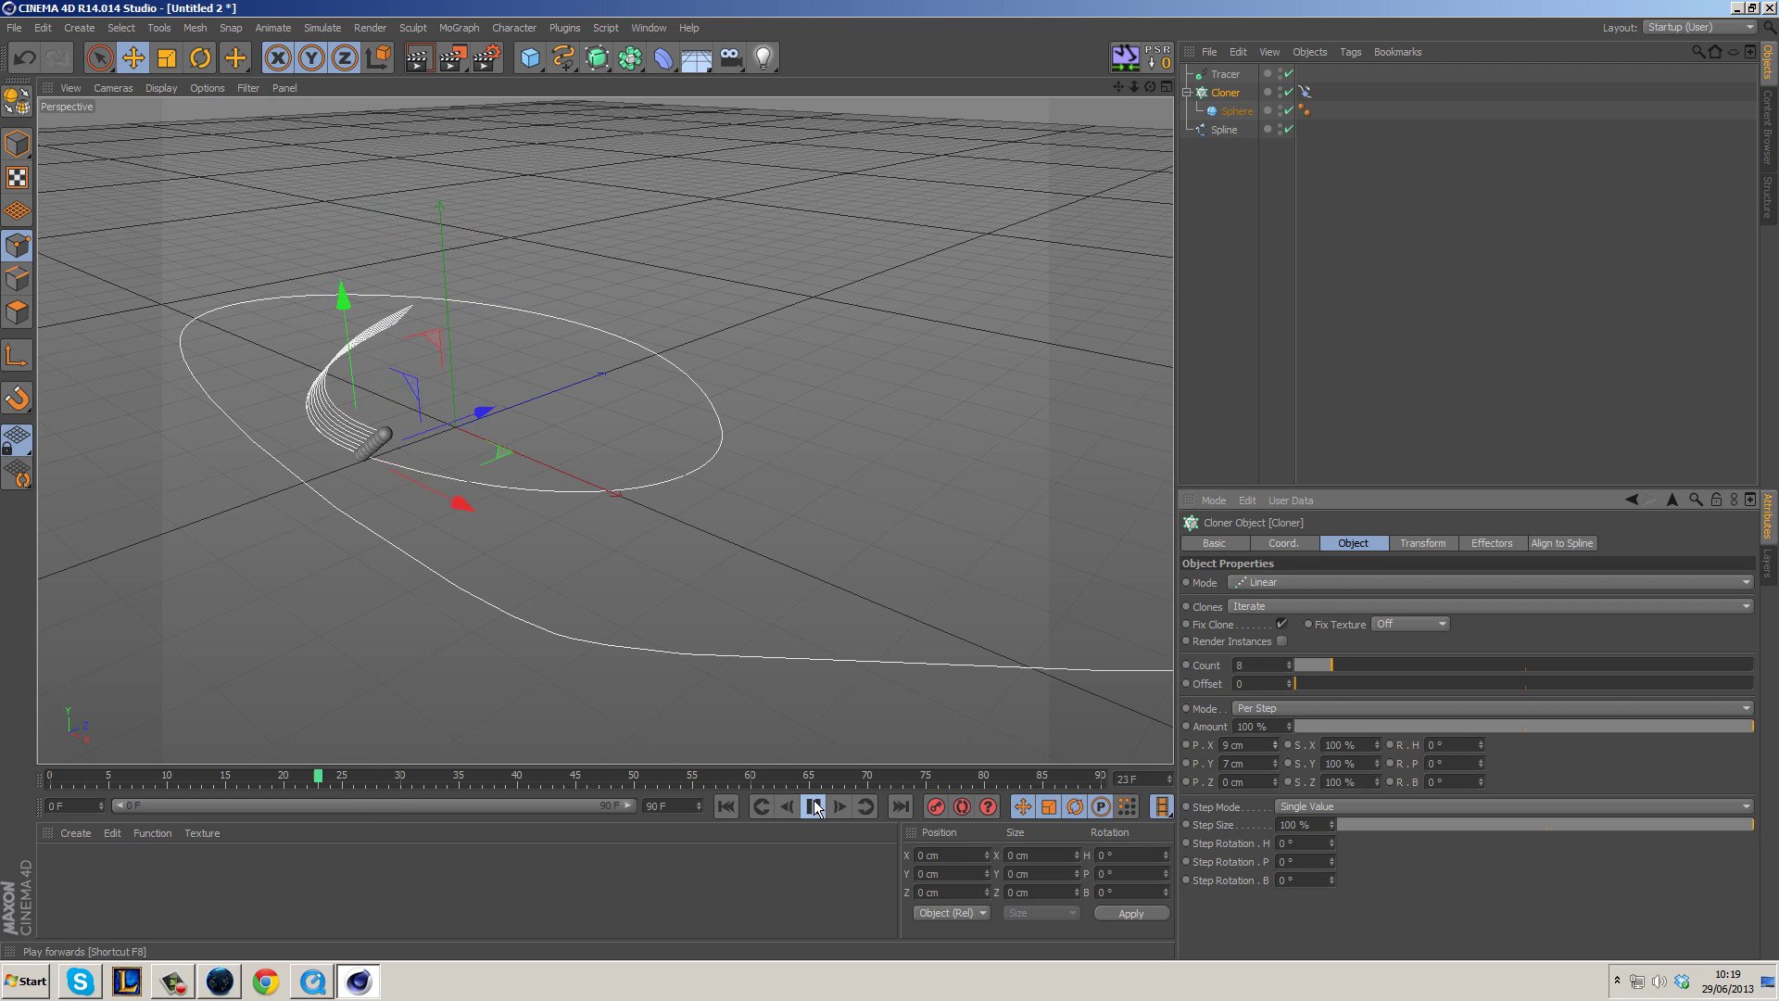
pyautogui.click(814, 806)
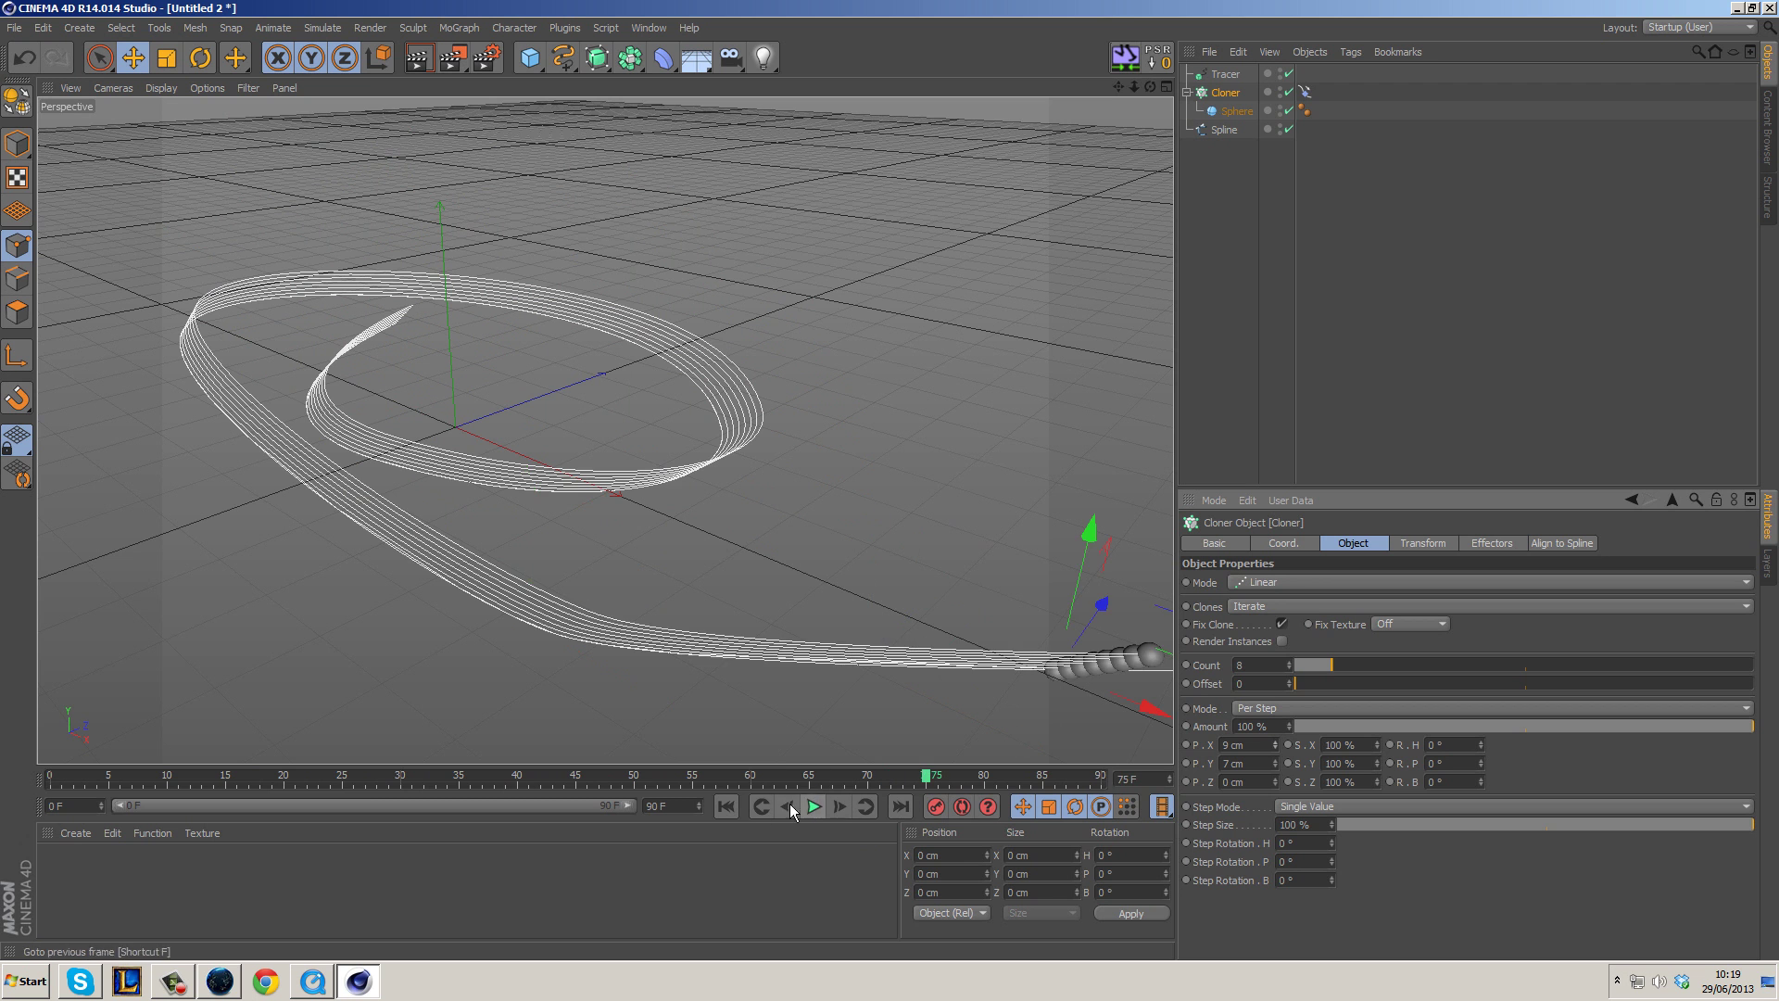
pyautogui.click(726, 807)
# Set the Cloner's count to 4 with per-step offsets of 2 cm in X and 25 cm in Y, and replay.
pyautogui.keyDown('alt'); pyautogui.moveTo(843, 565); pyautogui.dragTo(676, 478); pyautogui.keyUp('alt')
pyautogui.click(1317, 664)
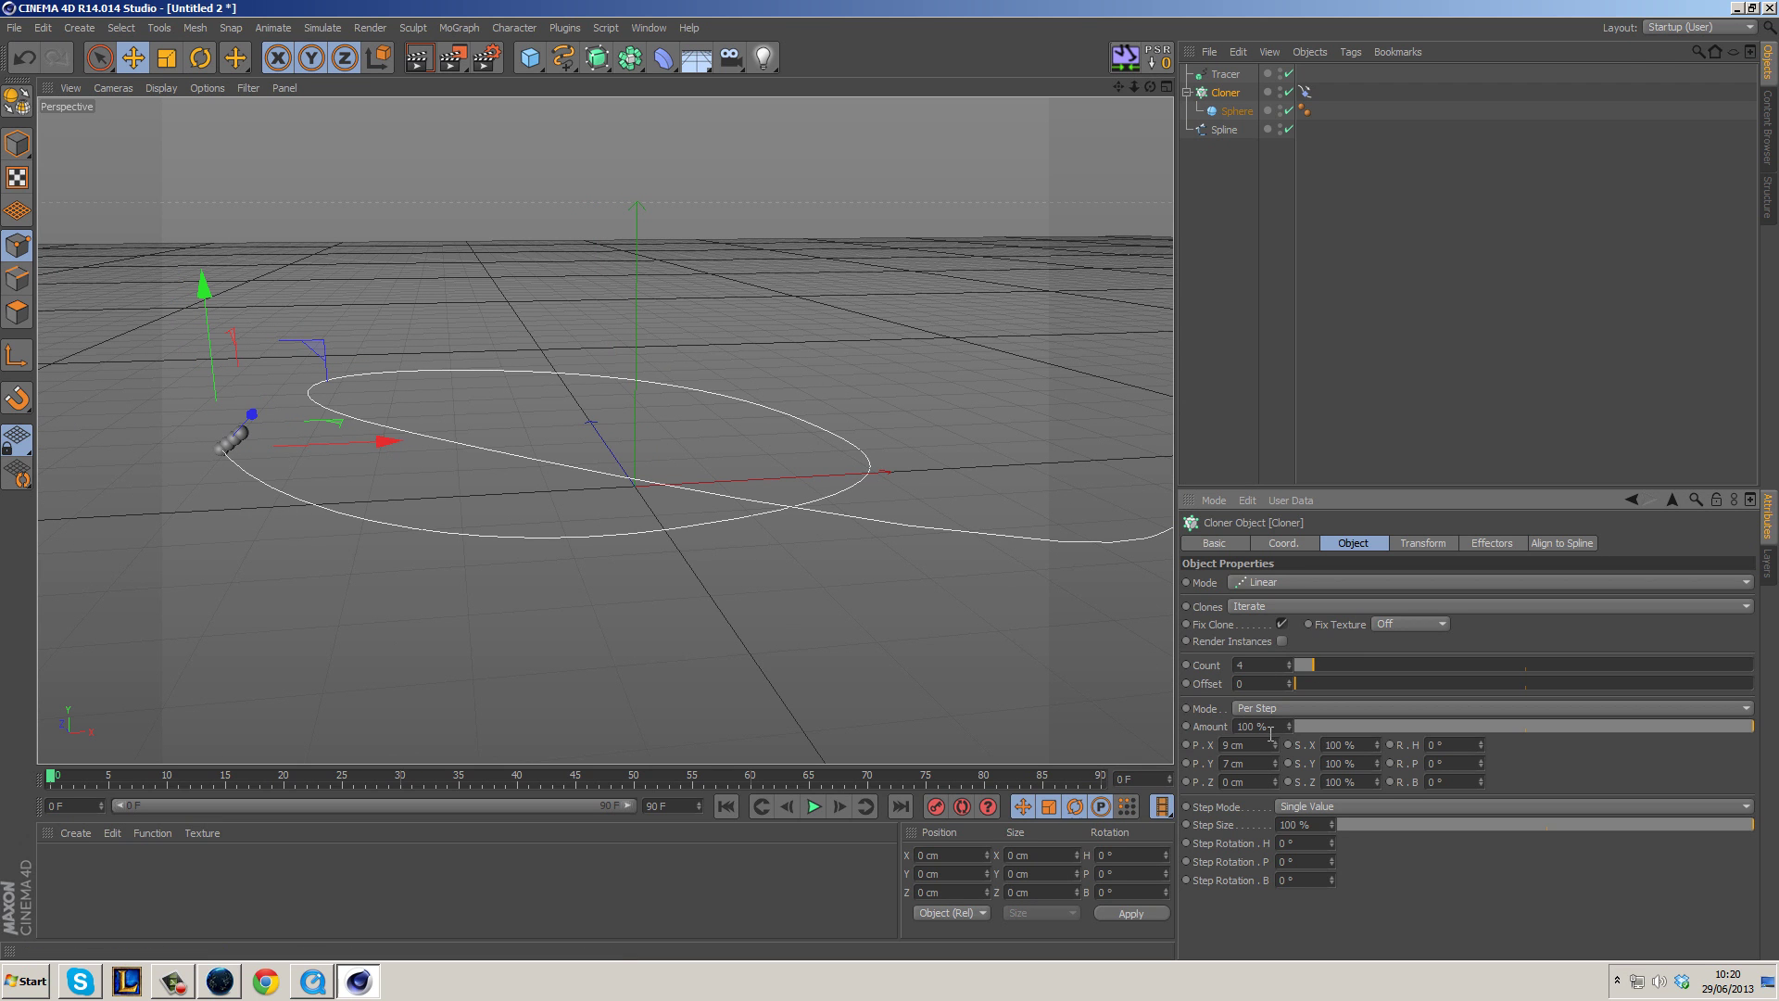
pyautogui.moveTo(1275, 748)
pyautogui.mouseDown()
pyautogui.moveTo(1276, 765)
pyautogui.moveTo(1275, 743)
pyautogui.mouseUp()
pyautogui.click(816, 808)
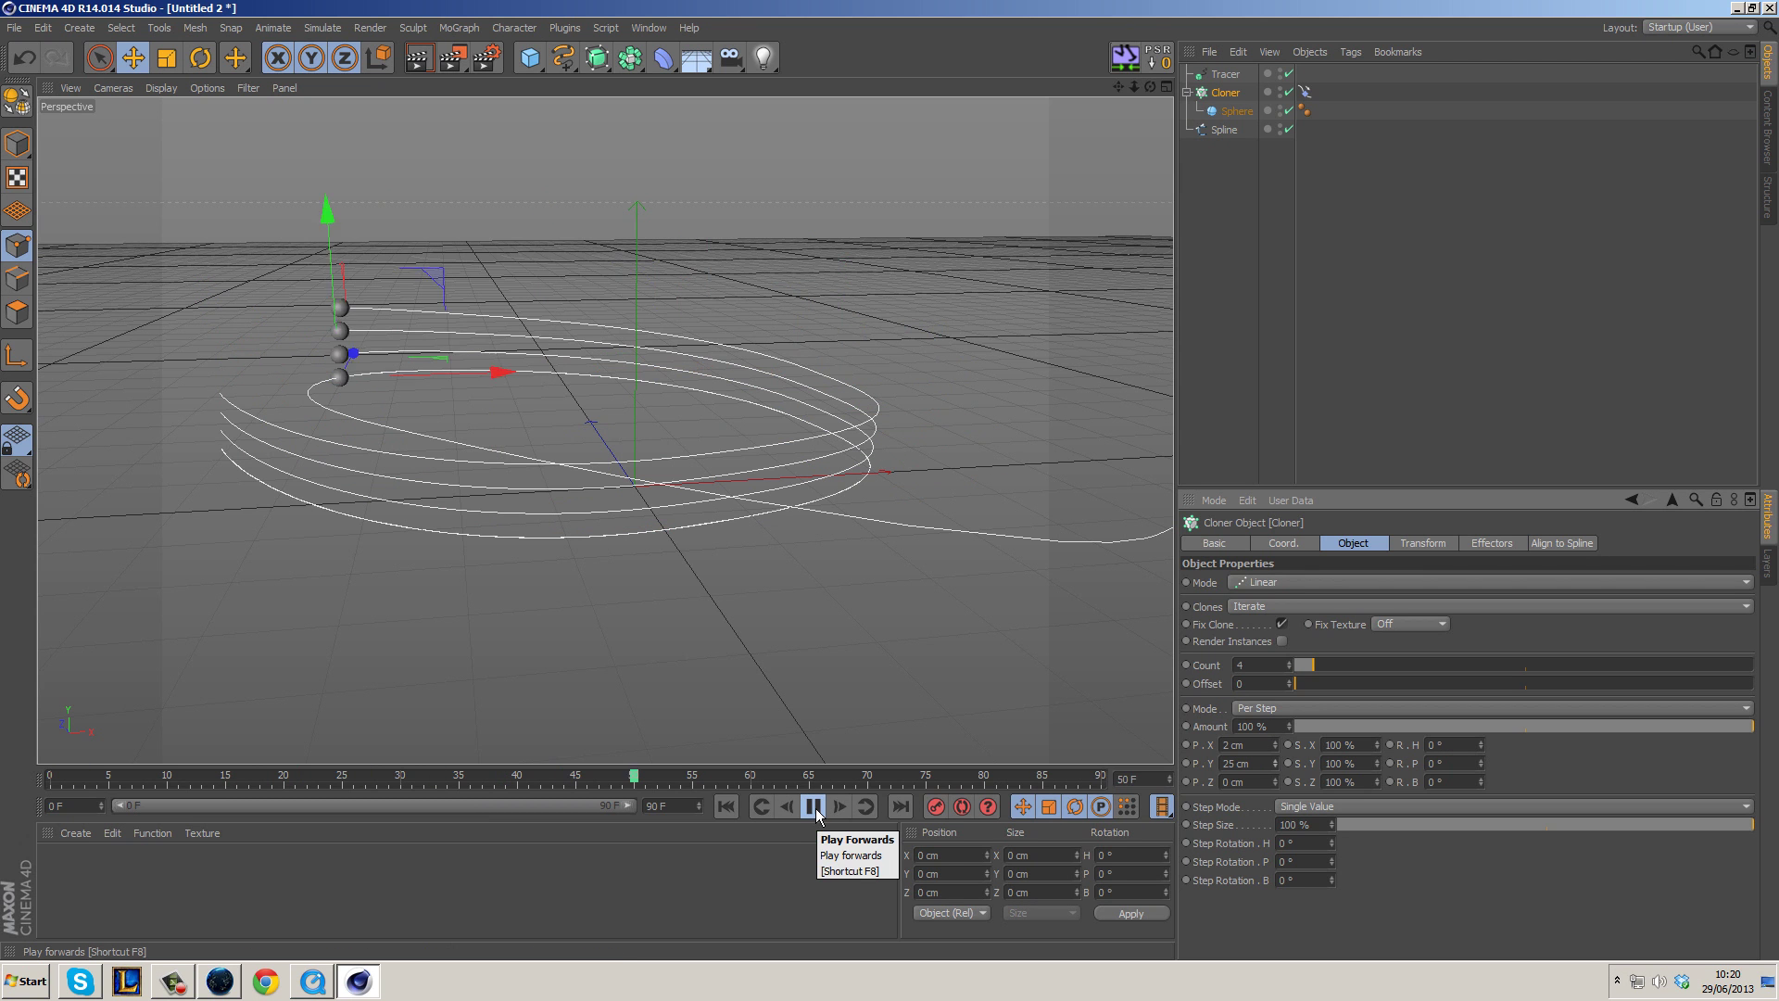
pyautogui.click(726, 807)
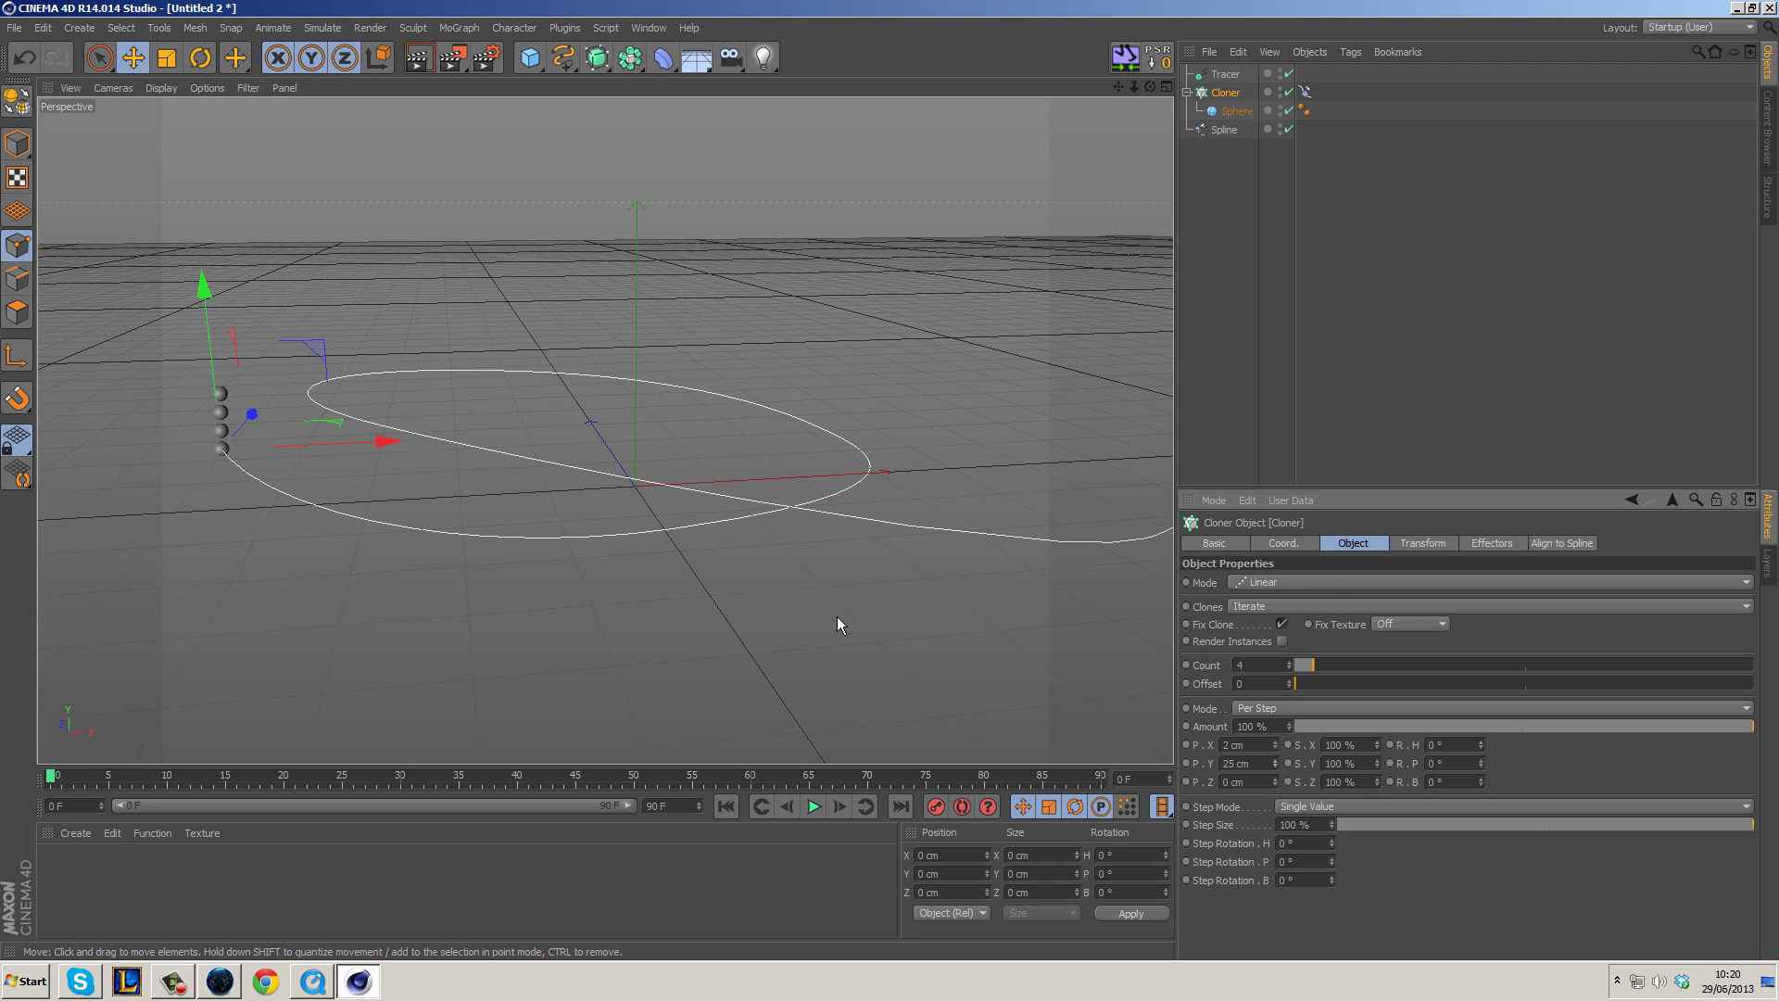
# Play the animation to frame 32, render the view to check the visible geometry, and return to the start.
pyautogui.keyDown('alt'); pyautogui.moveTo(834, 635); pyautogui.dragTo(751, 582, button='middle'); pyautogui.keyUp('alt')
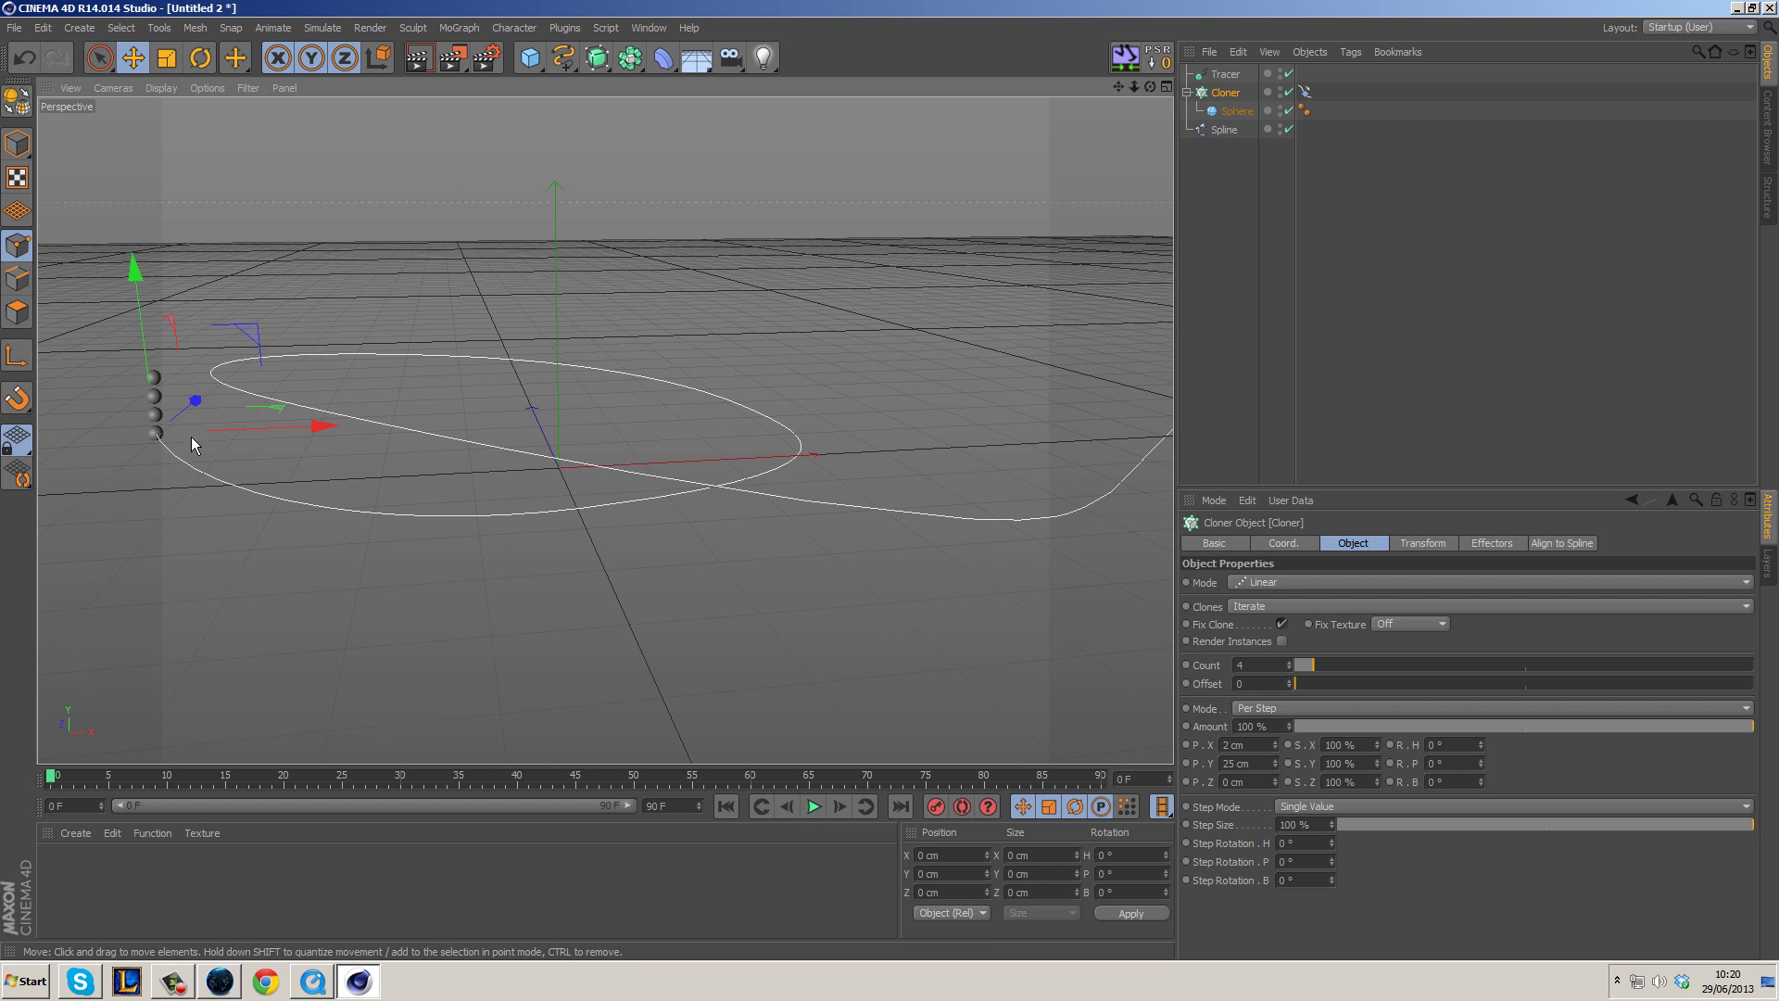
pyautogui.click(813, 806)
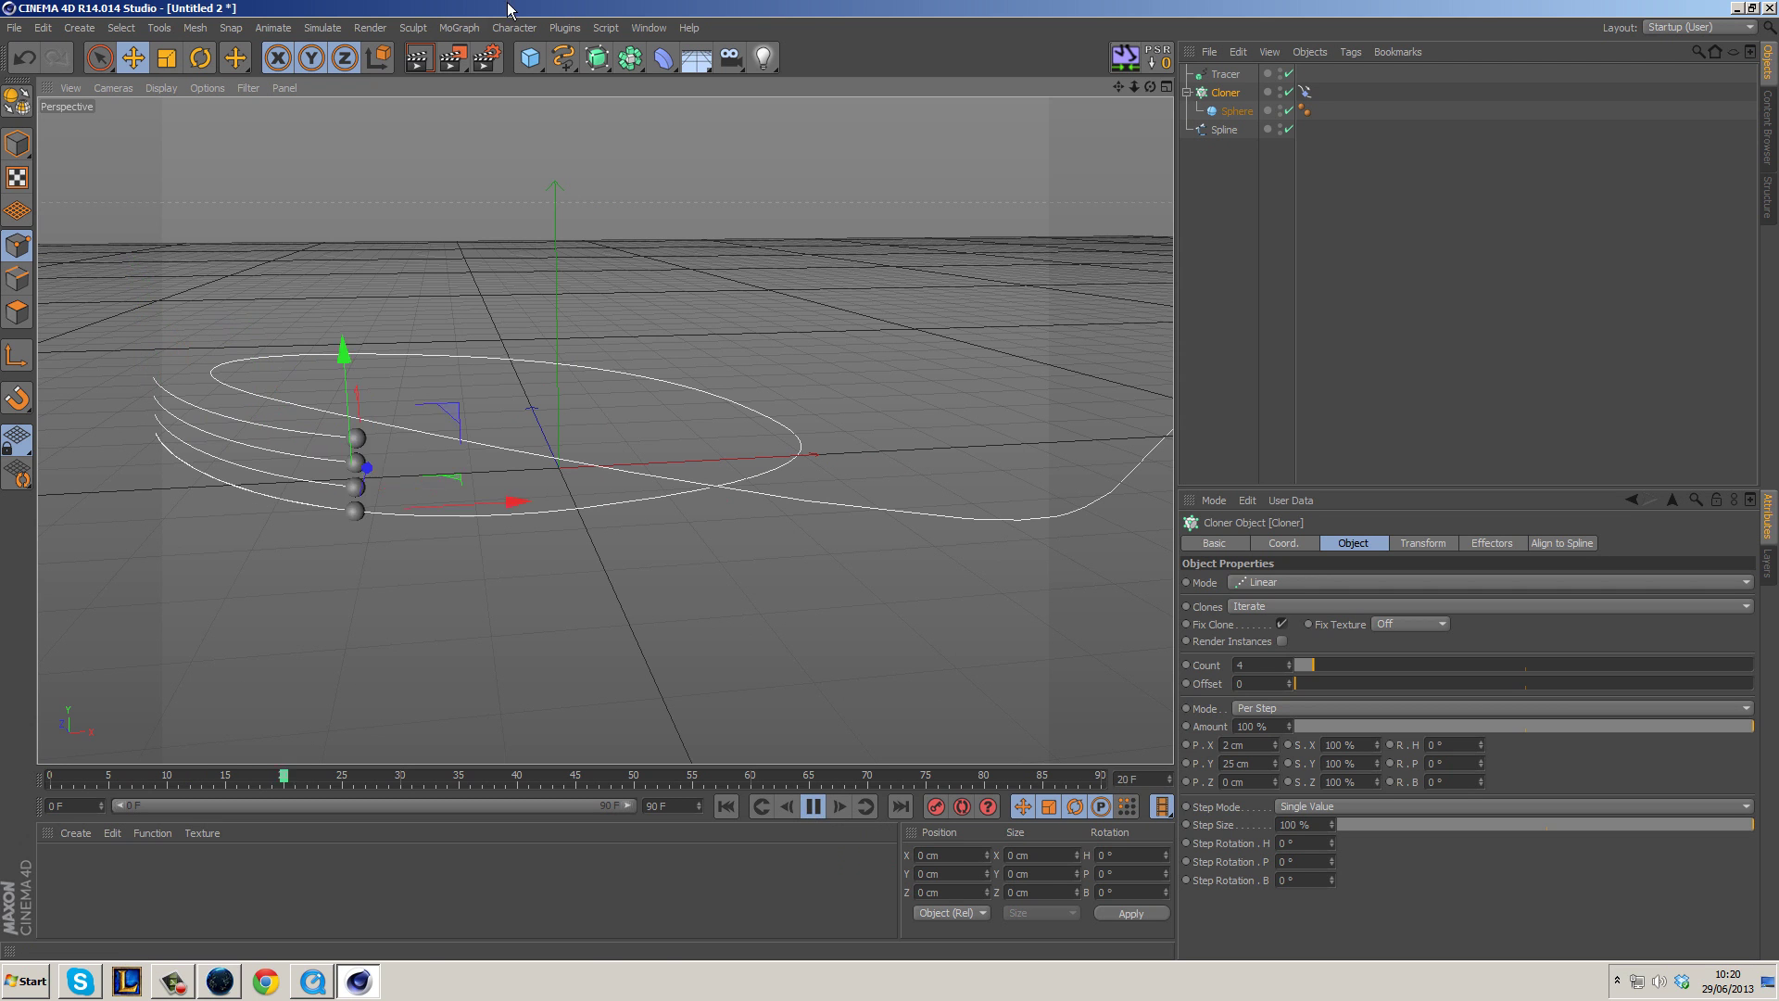
pyautogui.hotkey('ctrl', 'r')
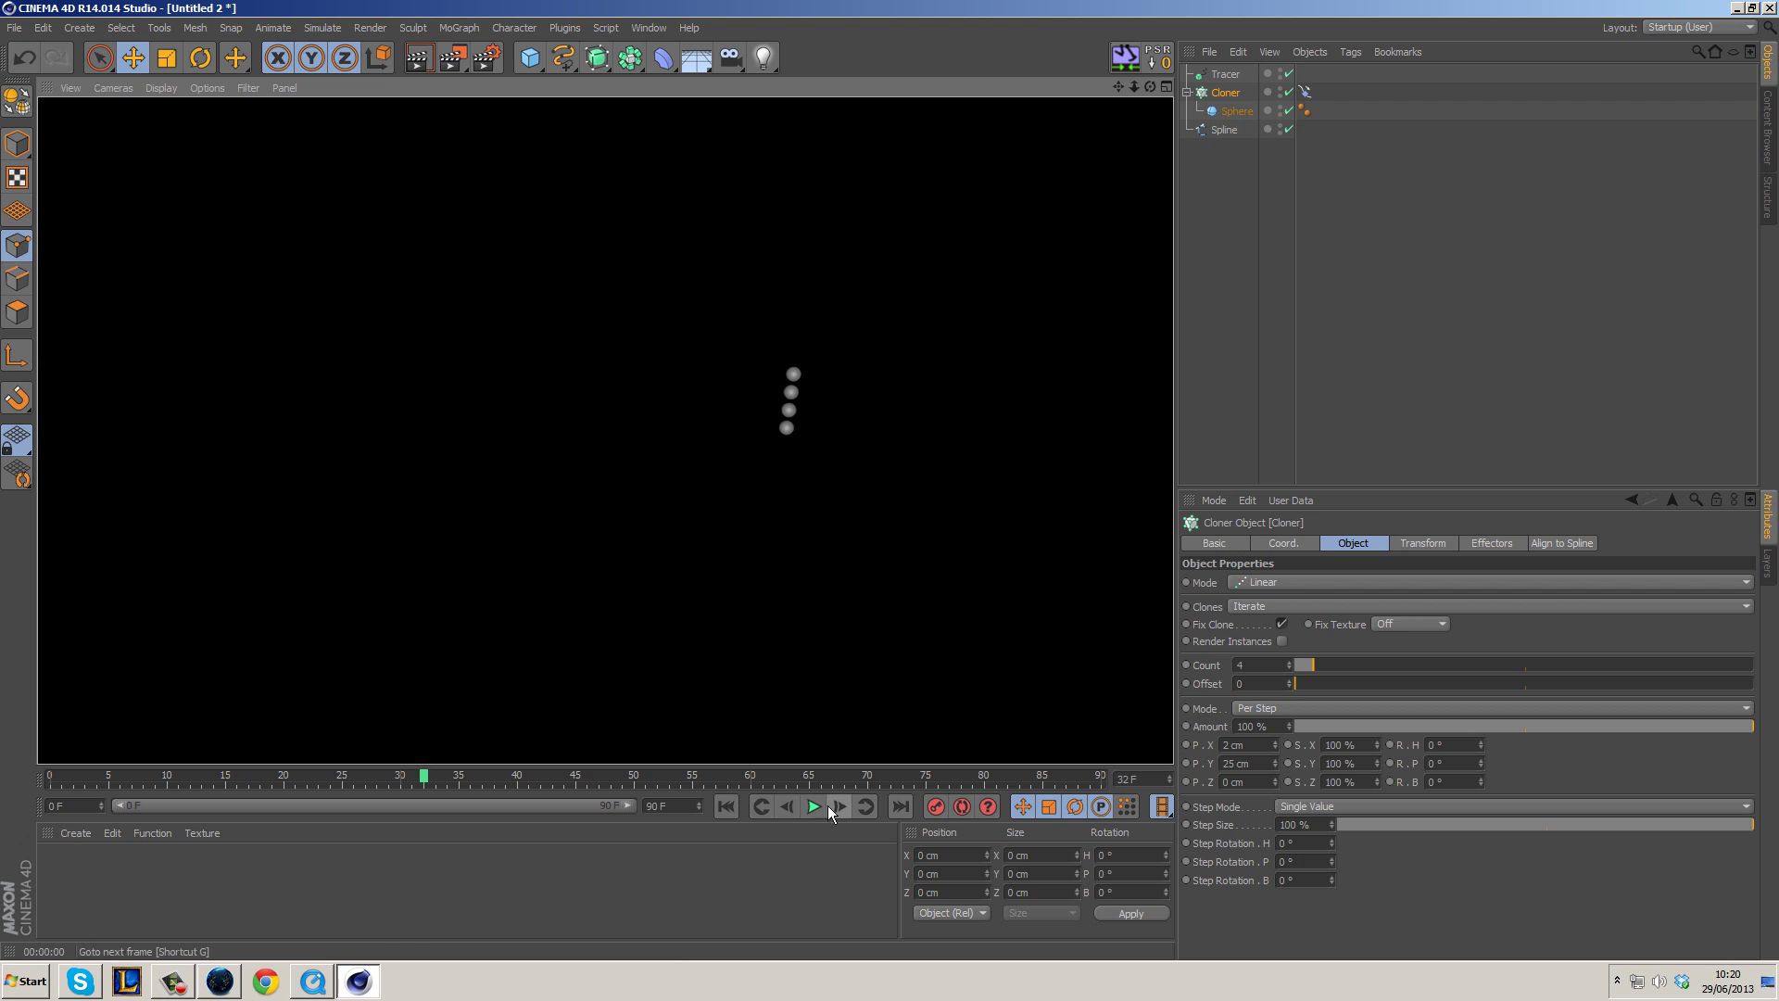
pyautogui.click(729, 807)
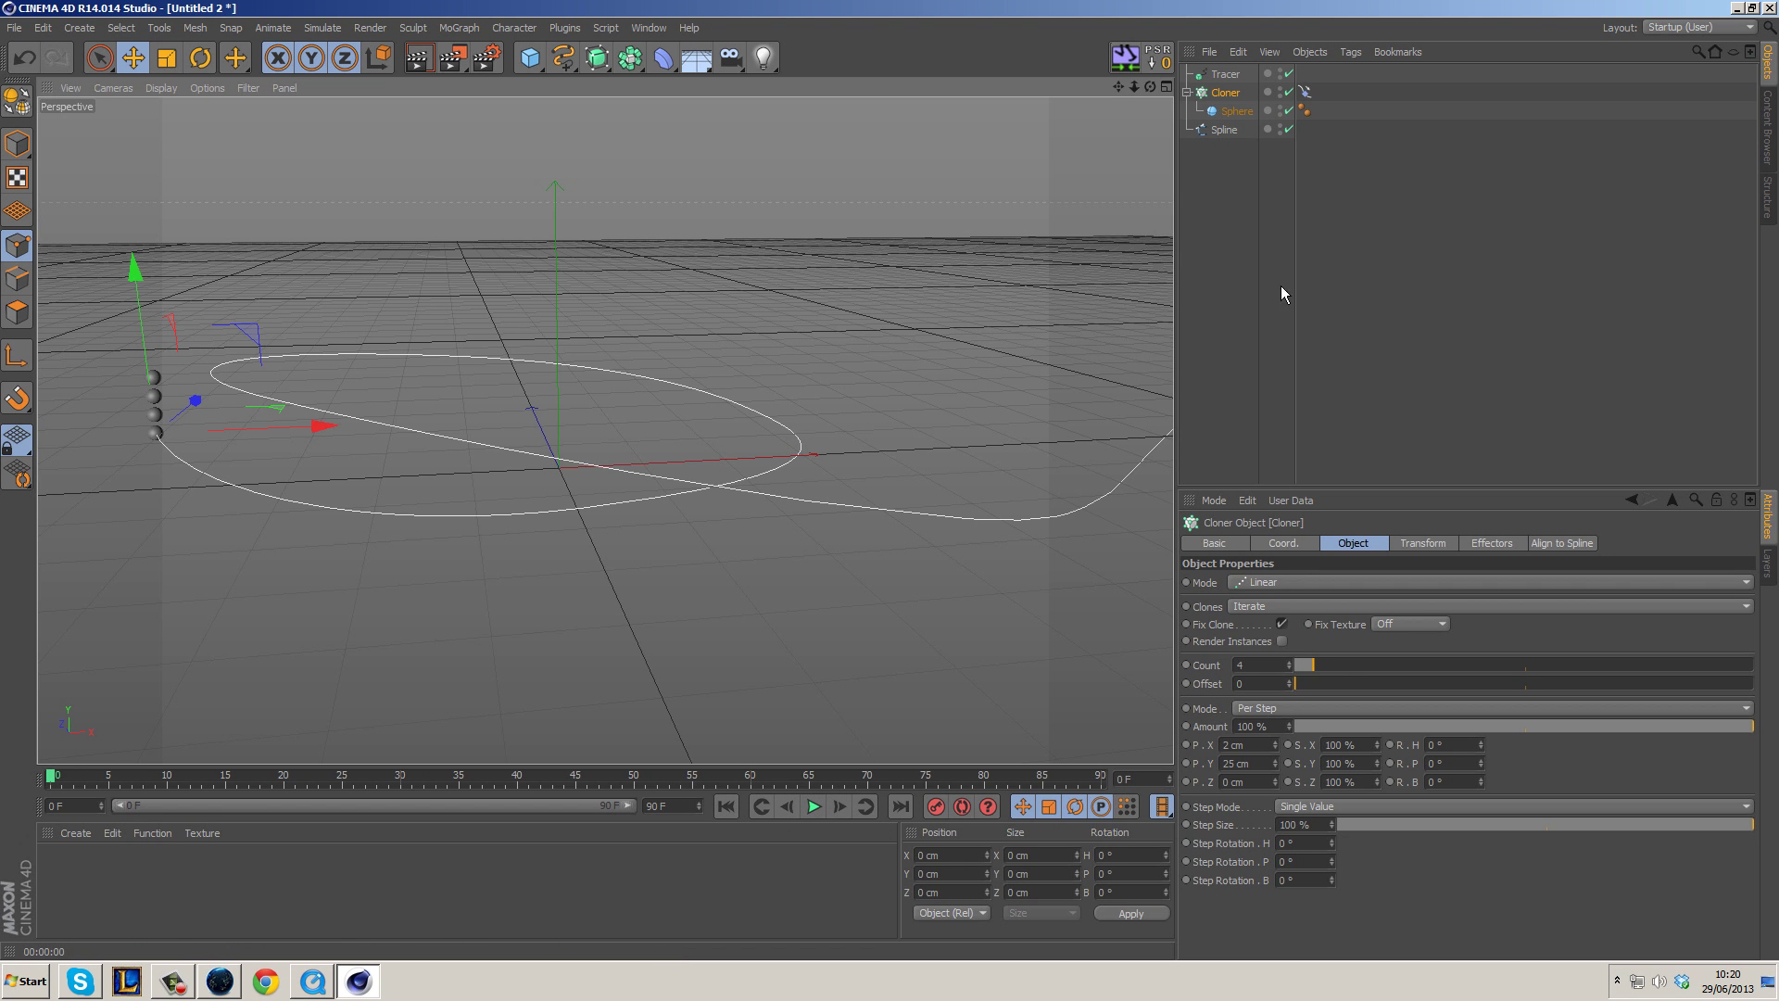
# Hide the guide spline and the cloned spheres, and replay the animation showing only the traced paths.
pyautogui.click(1236, 171)
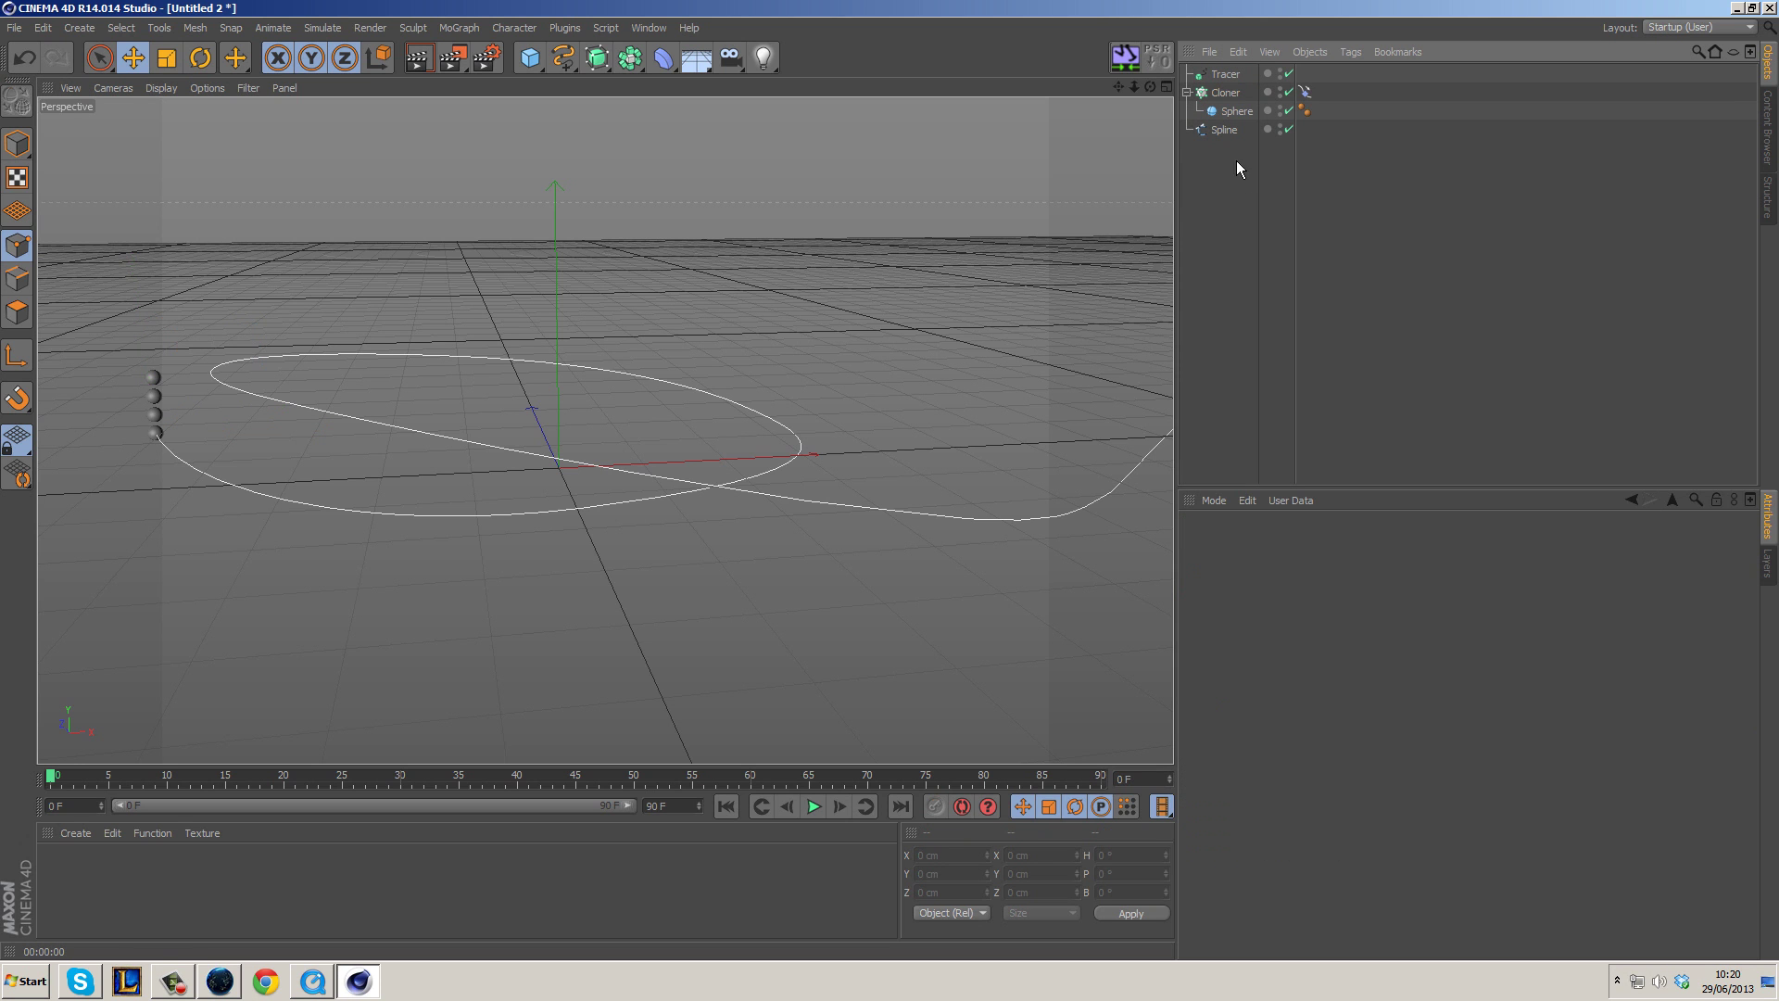
pyautogui.click(1281, 130)
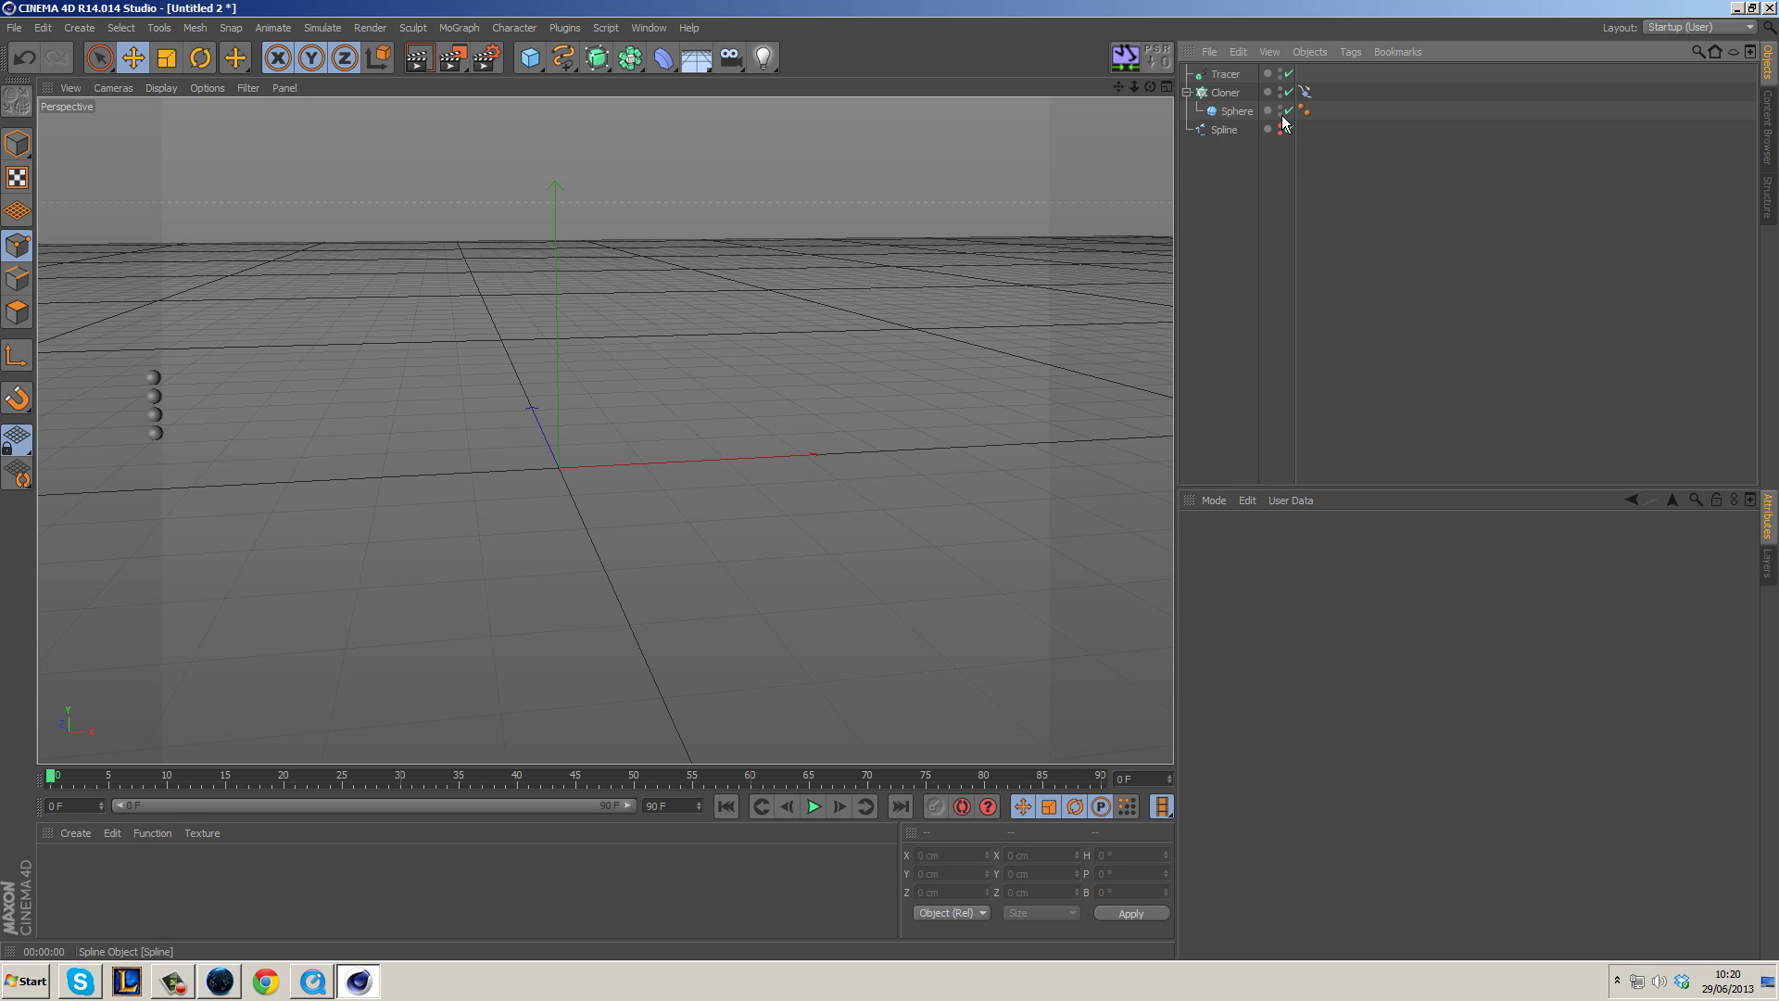
pyautogui.click(1282, 111)
pyautogui.click(1282, 90)
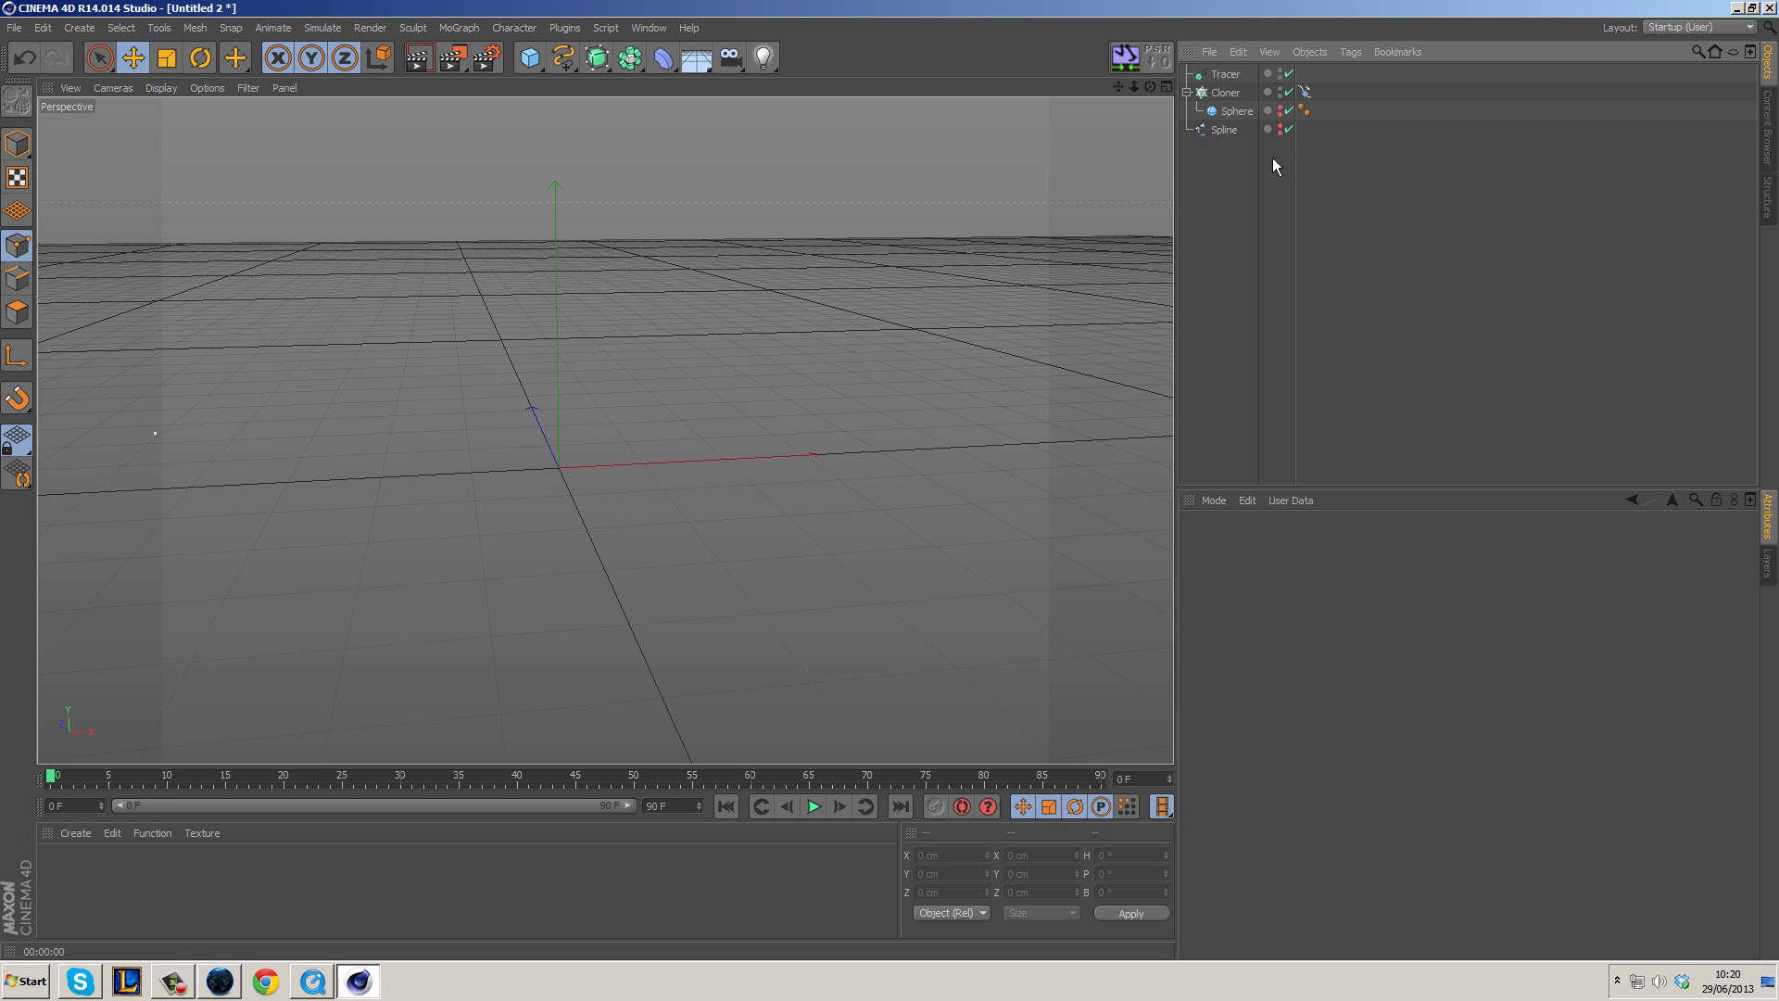
pyautogui.click(815, 806)
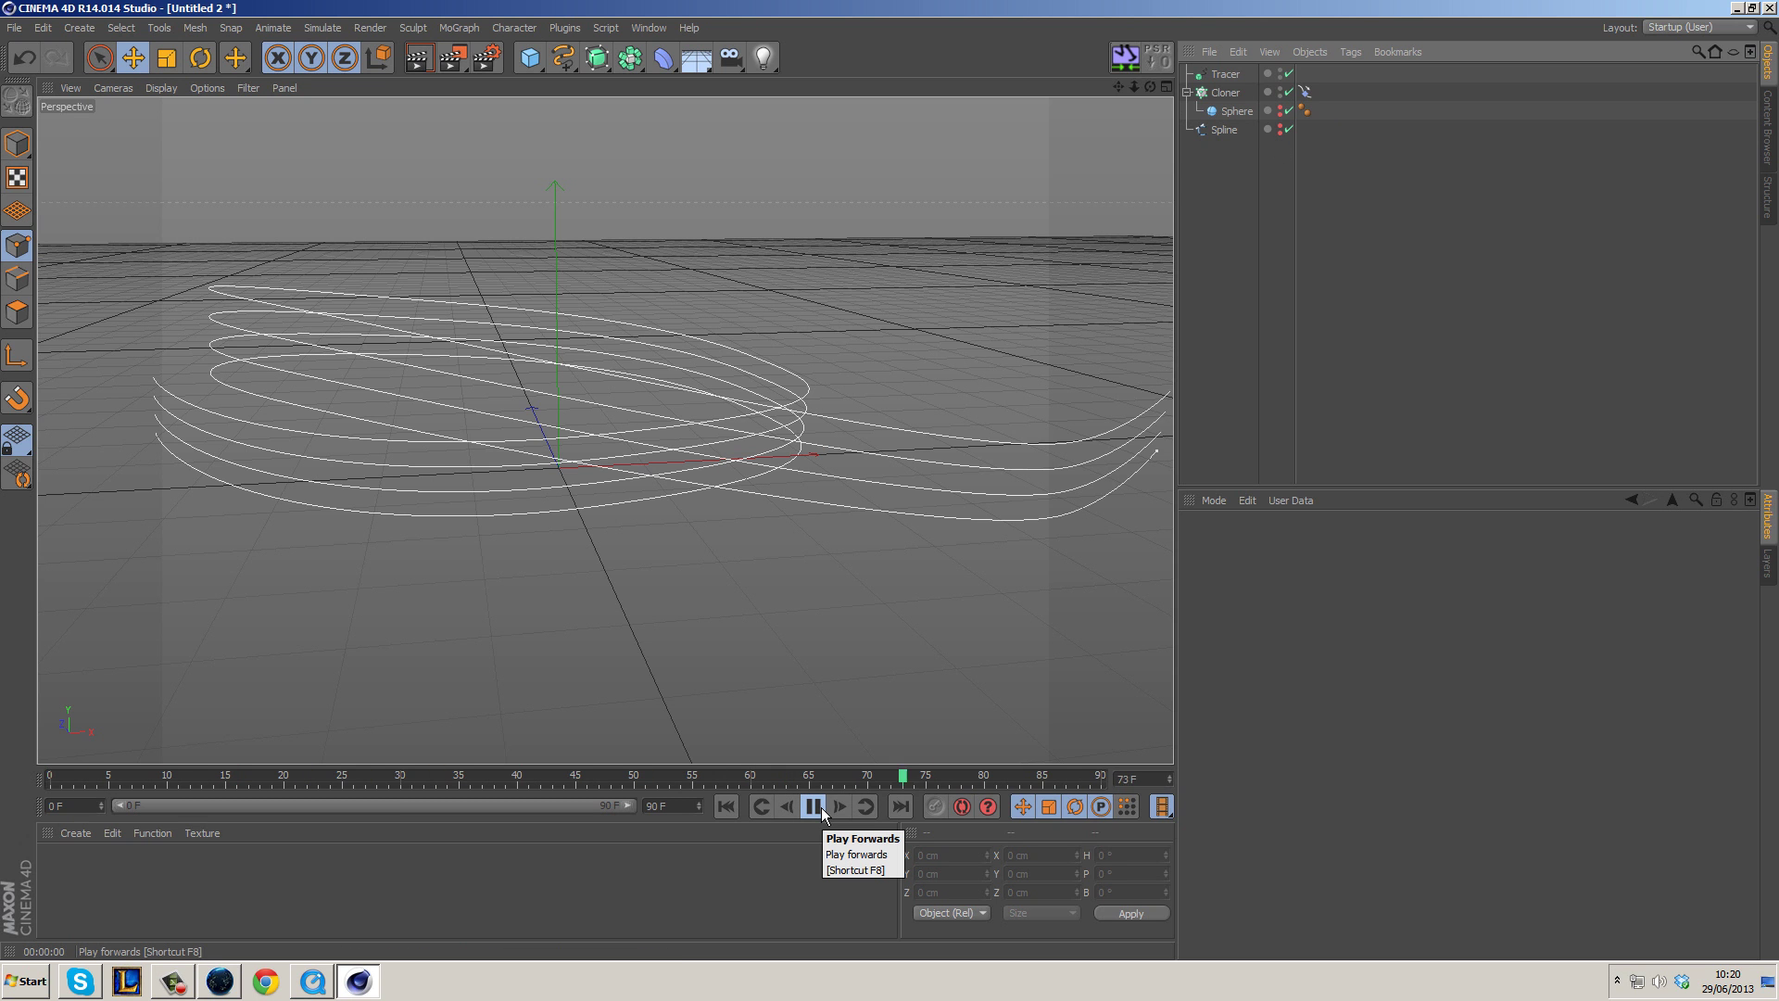
pyautogui.click(725, 806)
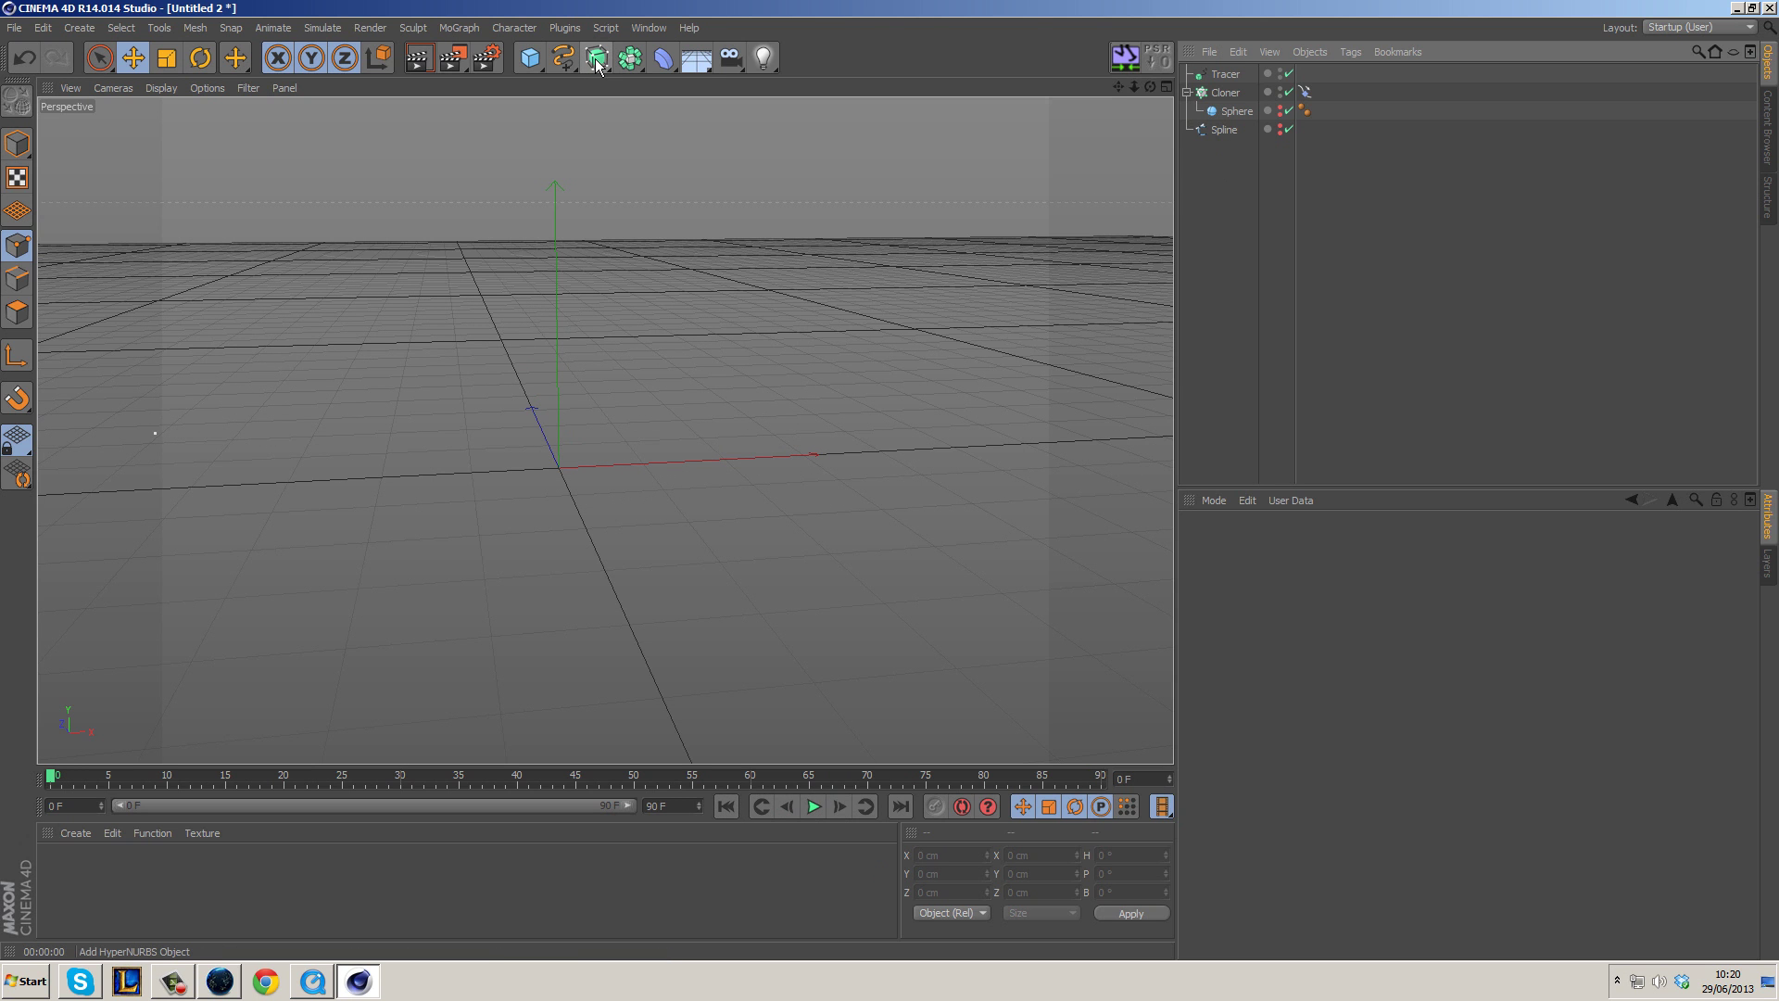
# Add a Sweep NURBS object and place it below the spline in the object hierarchy.
pyautogui.moveTo(598, 63); pyautogui.dragTo(692, 158)
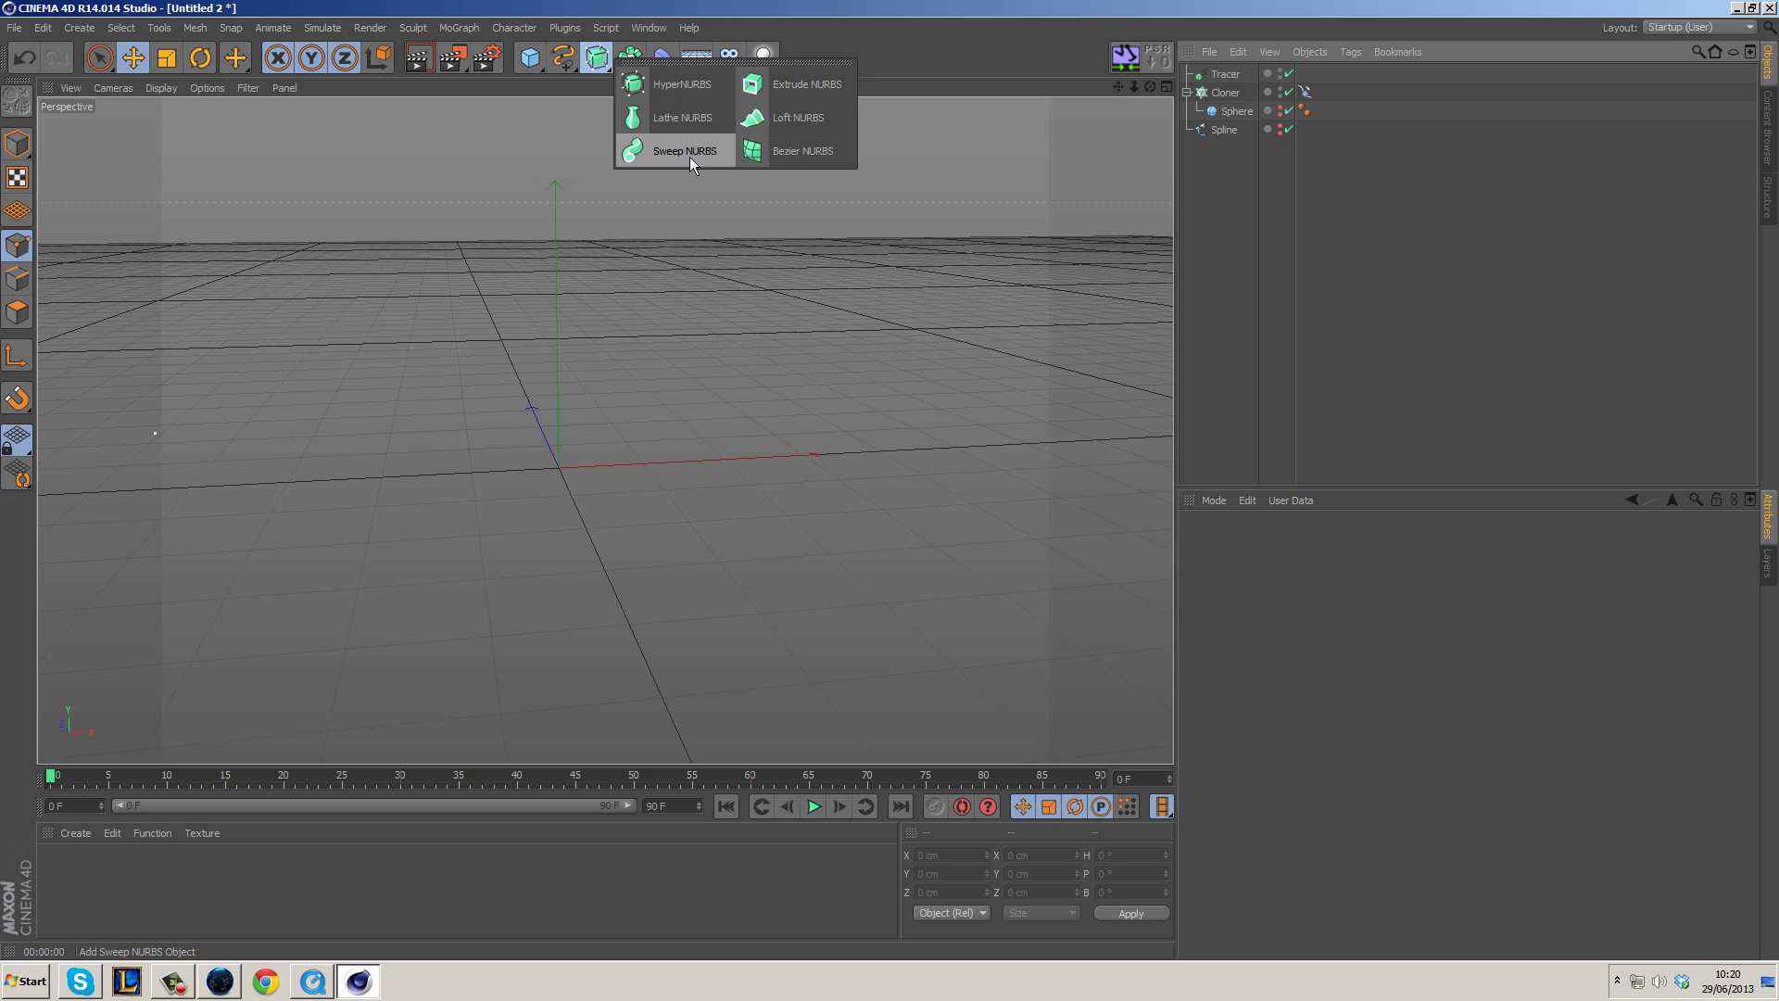
pyautogui.moveTo(671, 153)
pyautogui.mouseDown()
pyautogui.moveTo(624, 159)
pyautogui.moveTo(648, 142)
pyautogui.moveTo(686, 158)
pyautogui.mouseUp()
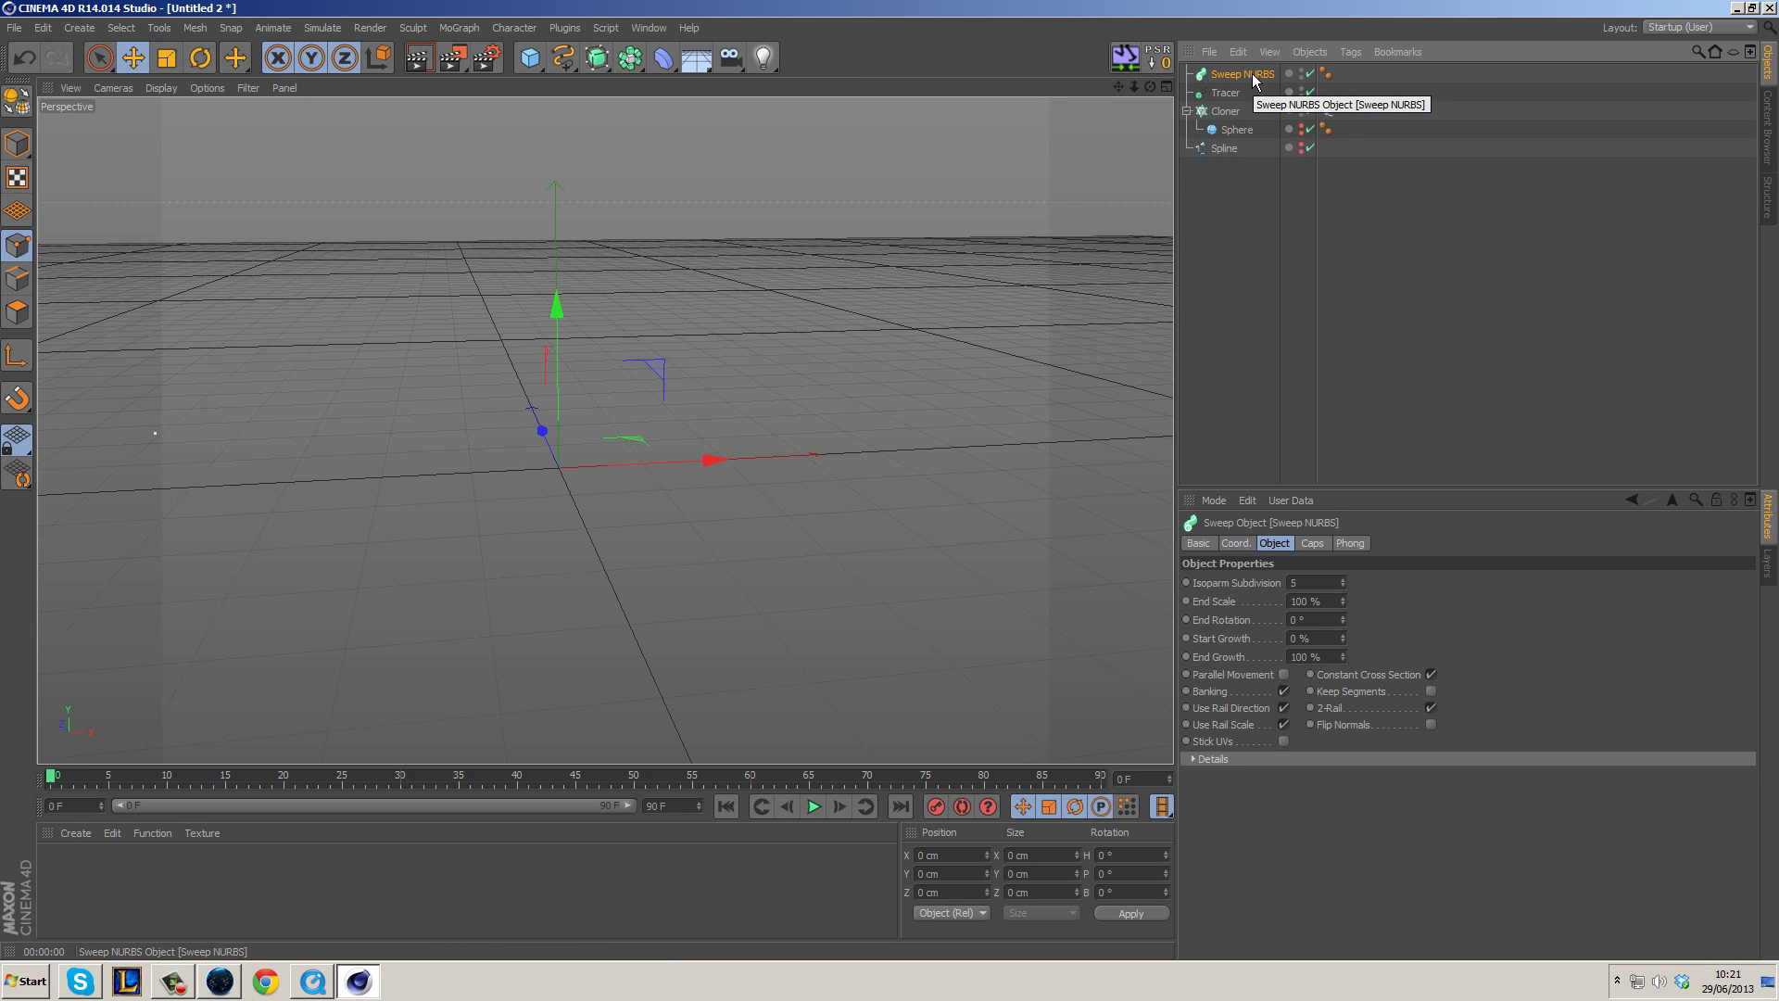
pyautogui.moveTo(1253, 75); pyautogui.dragTo(1239, 186)
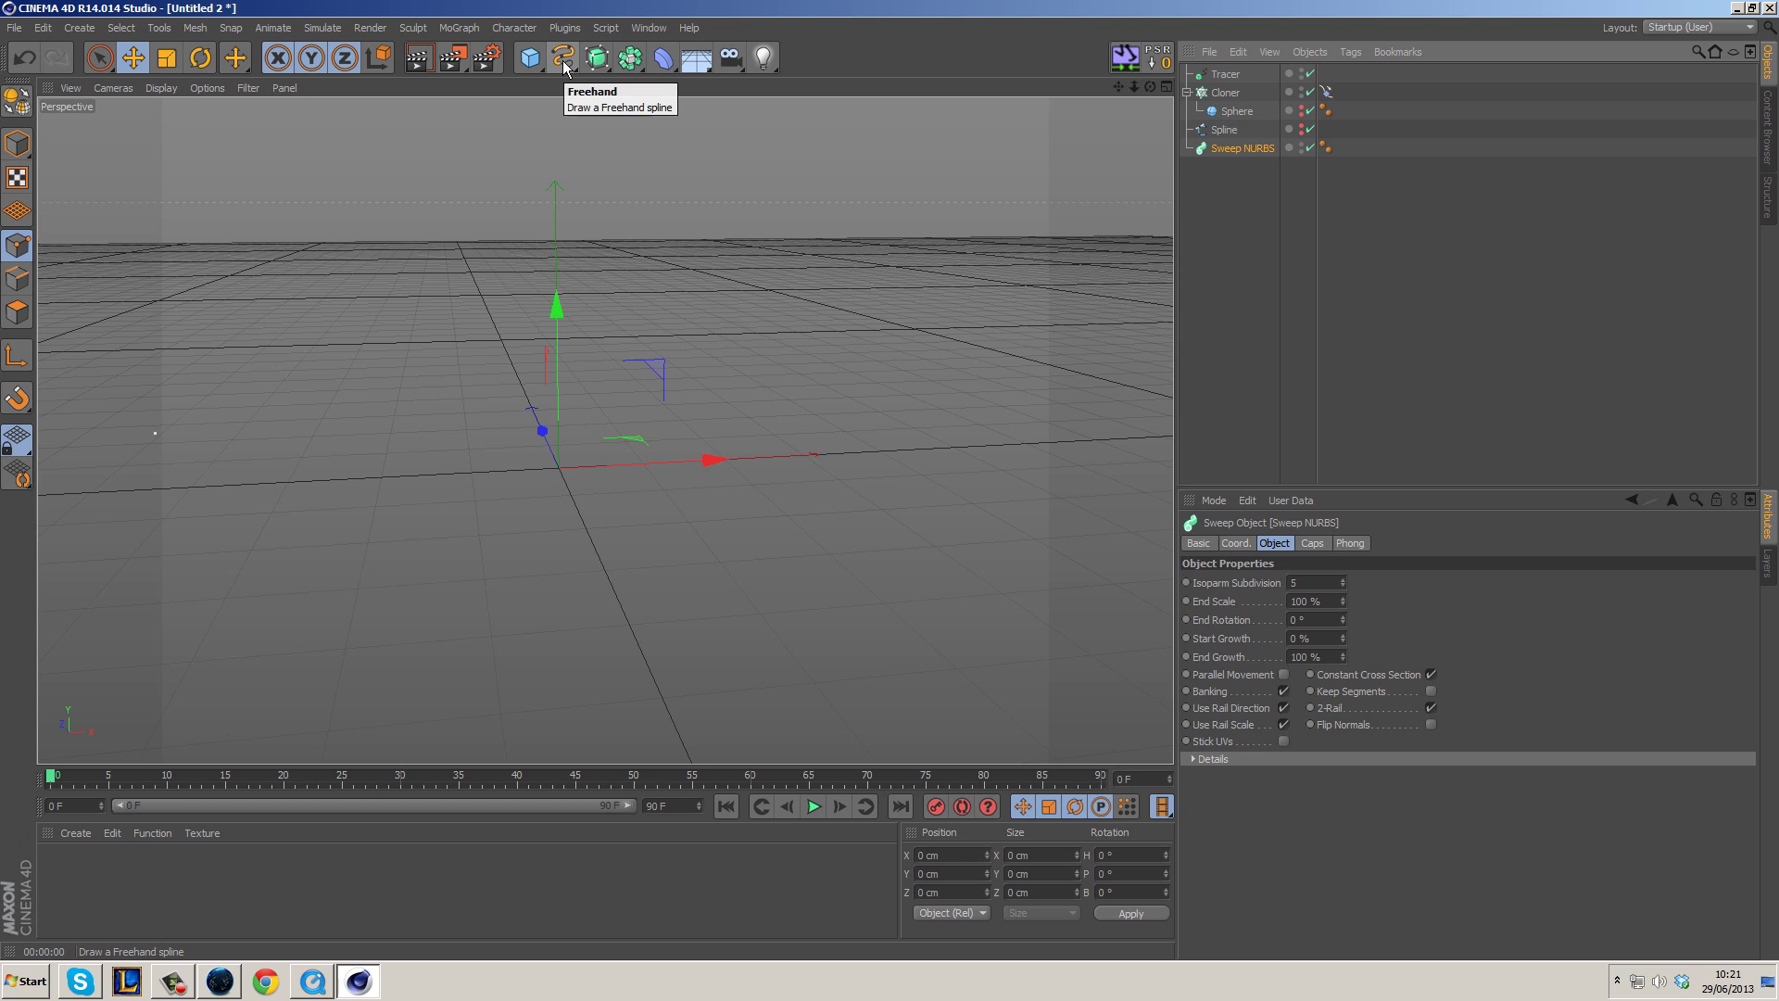
# Add a Rectangle spline and nest it under the Sweep NURBS as the profile, with the Tracer below it as the path.
pyautogui.moveTo(563, 63); pyautogui.dragTo(710, 179)
pyautogui.moveTo(1232, 76); pyautogui.dragTo(1235, 167)
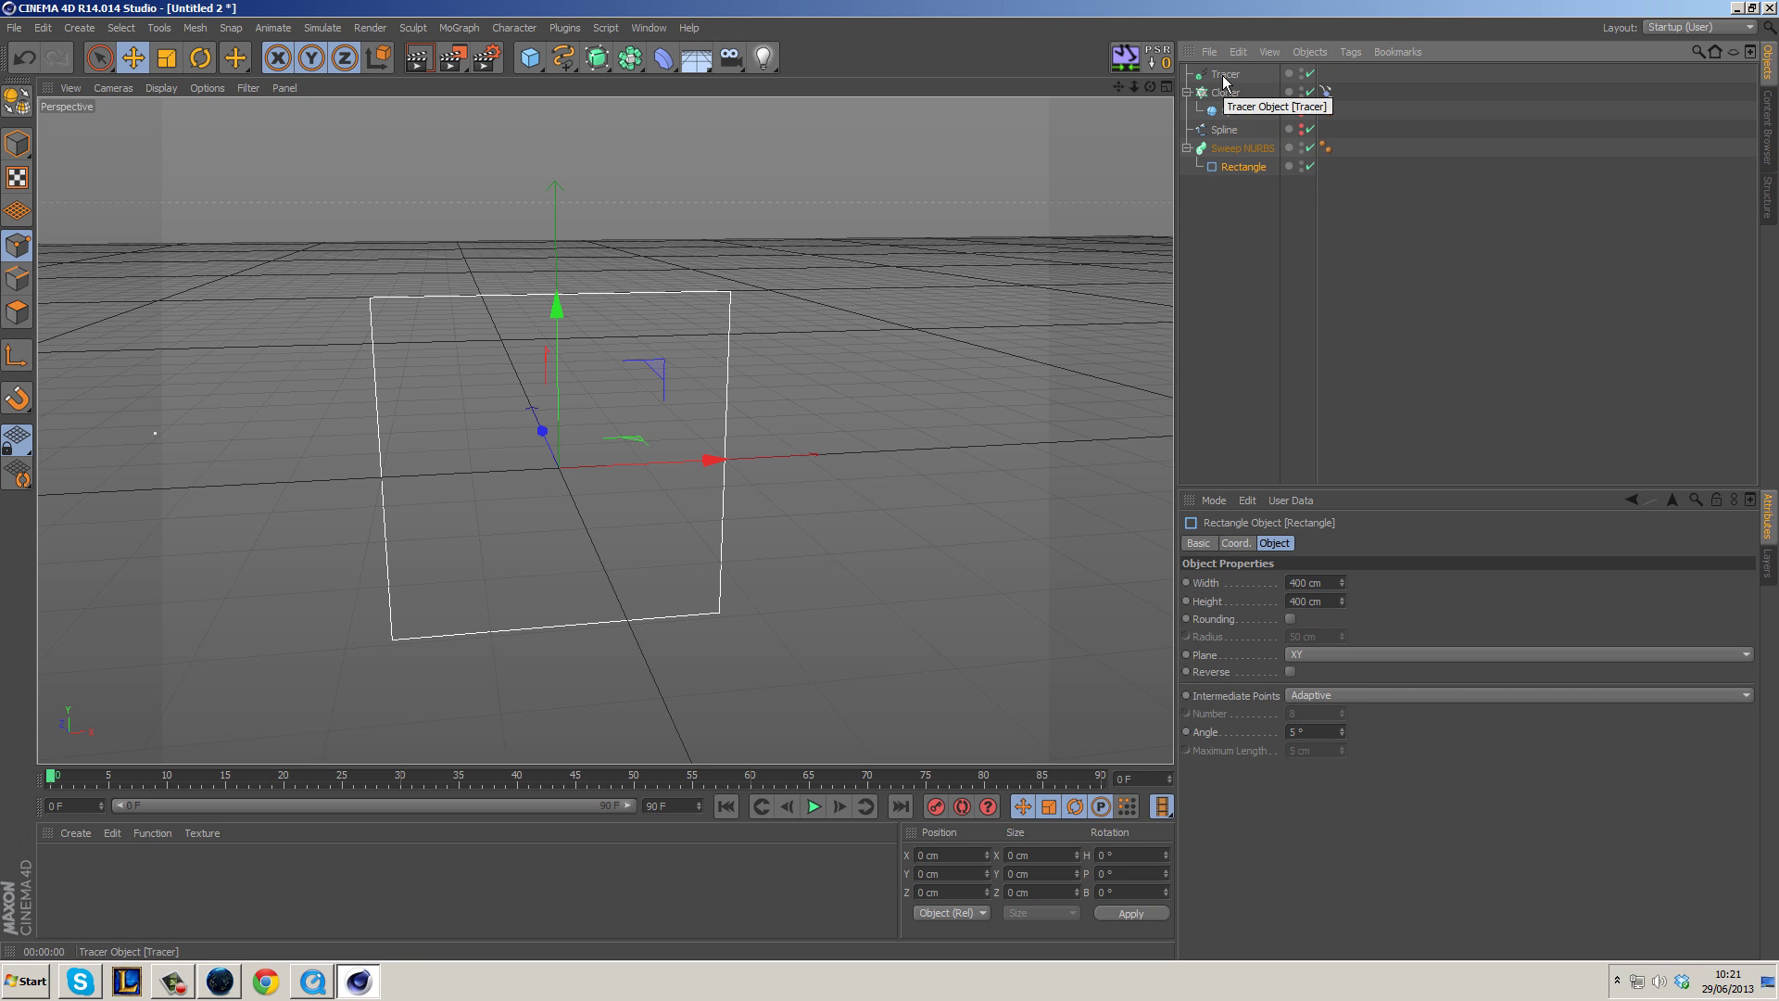
pyautogui.moveTo(1224, 80); pyautogui.dragTo(1242, 176)
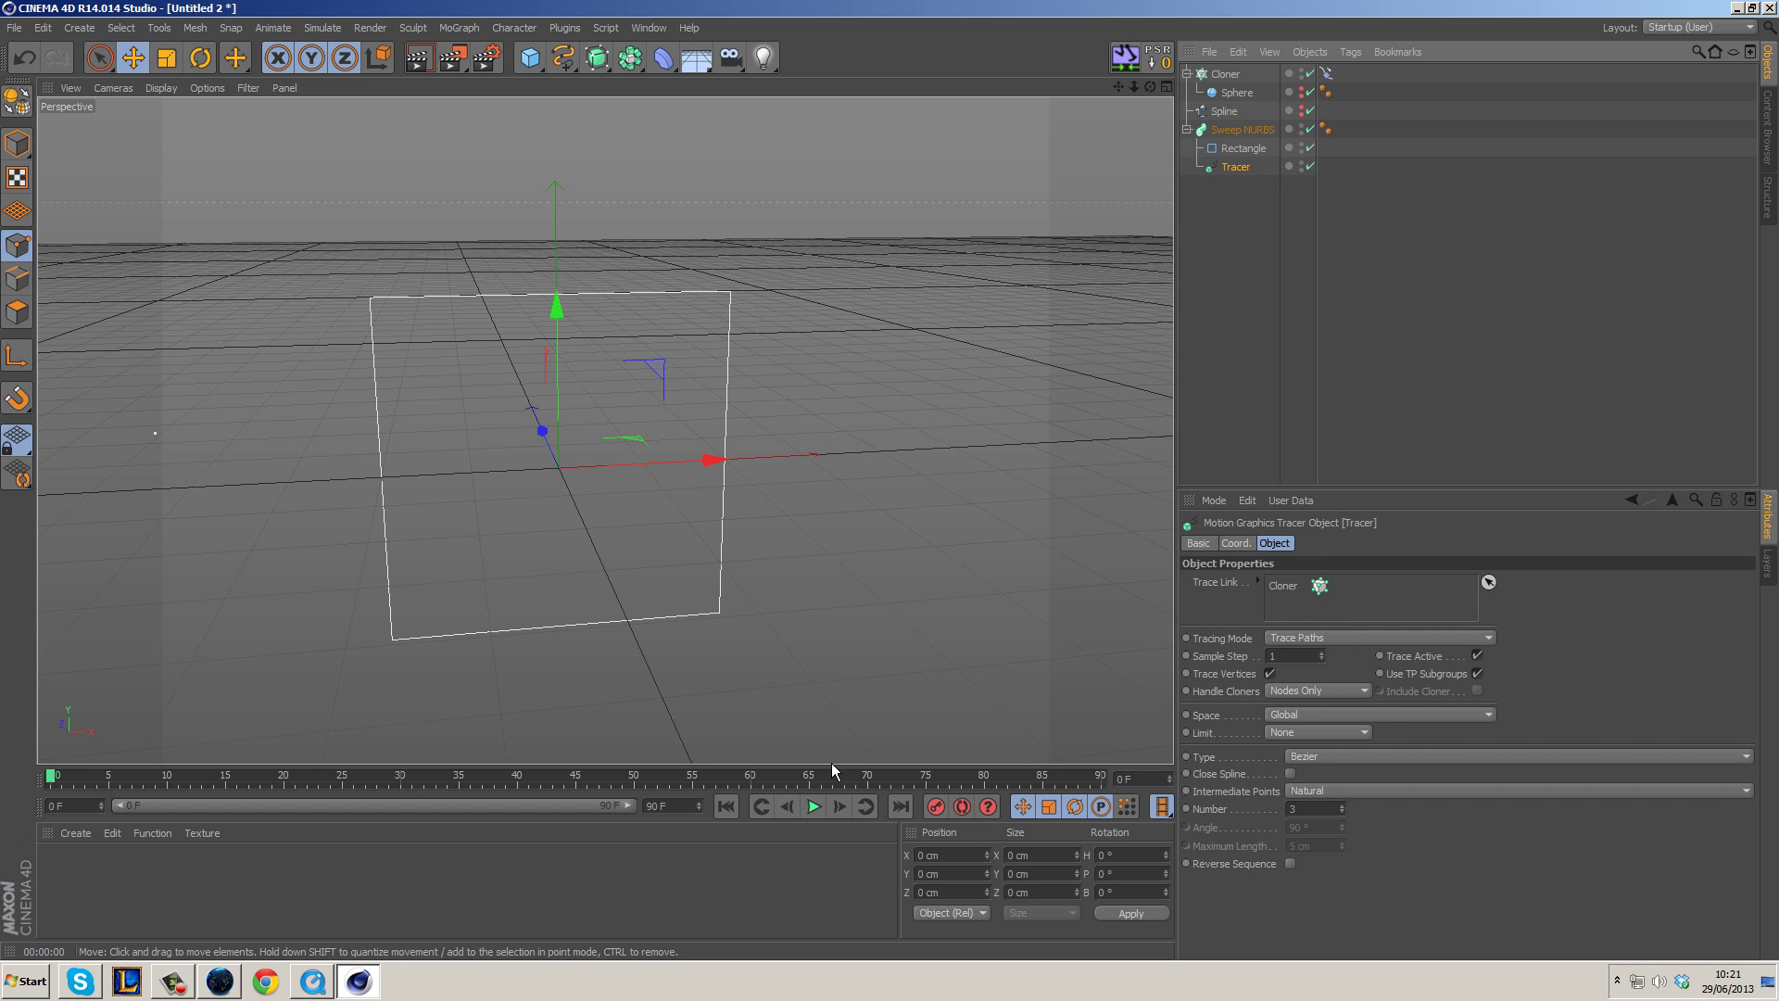
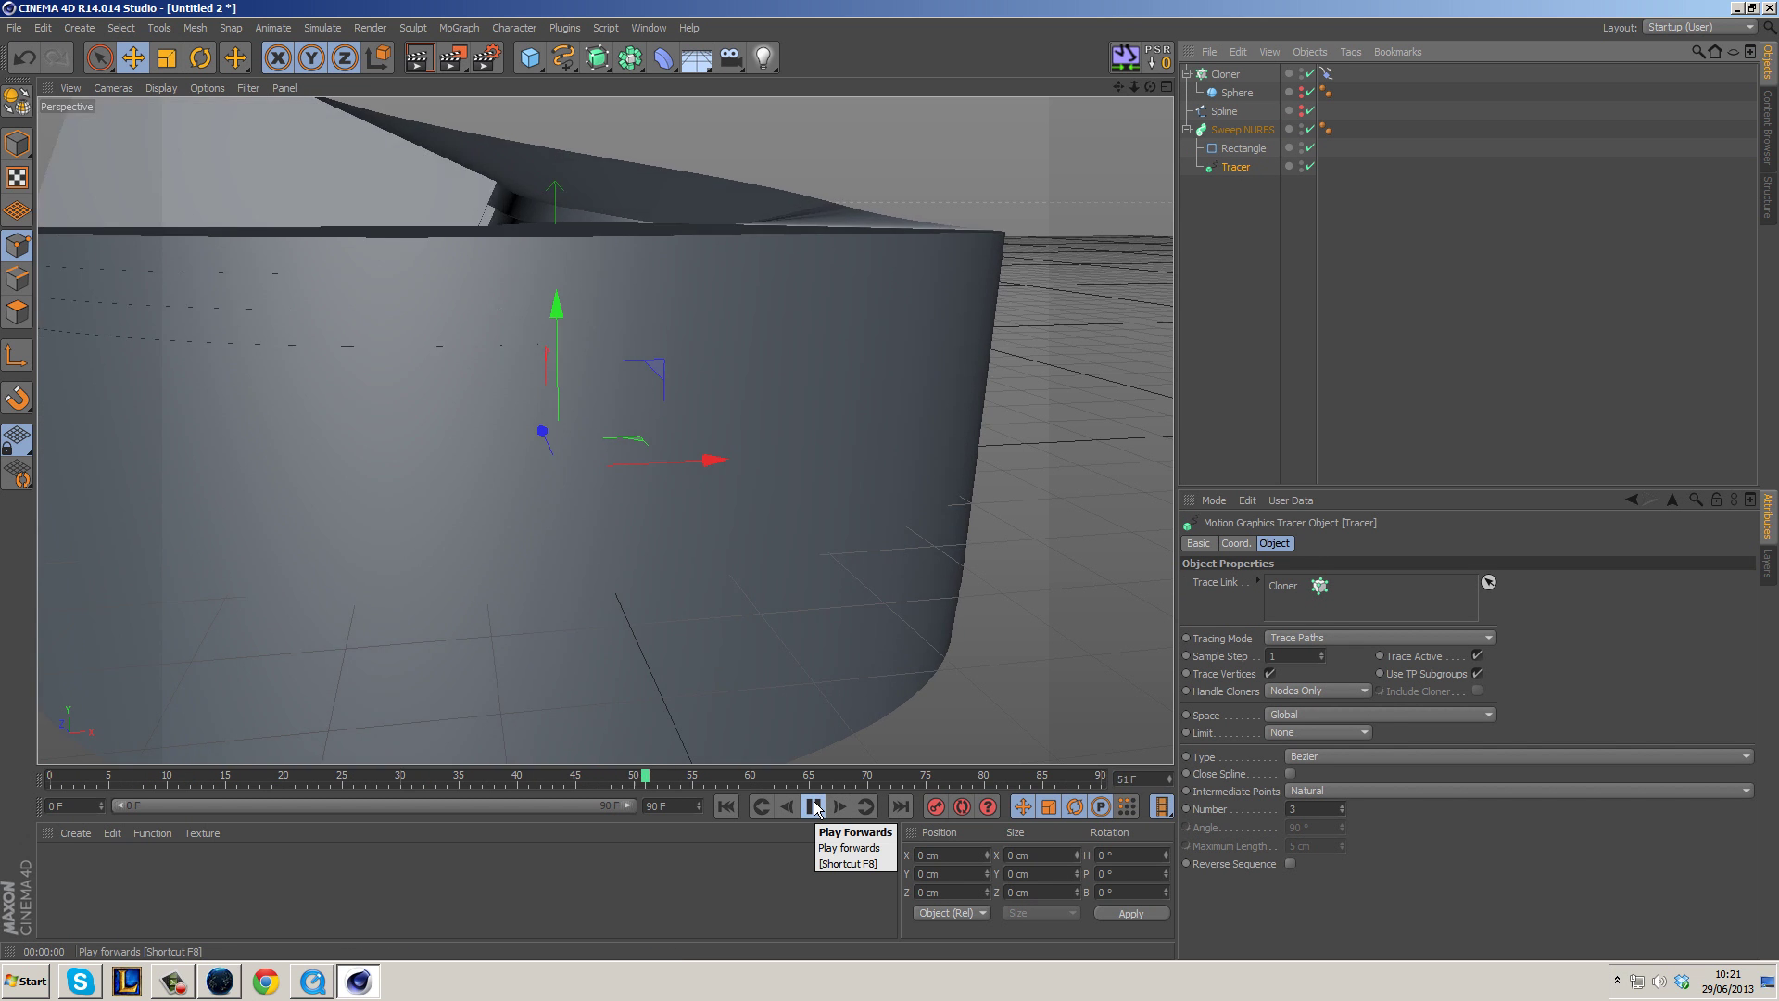
# Play the animation to frame 66 and examine the swept geometry from above.
pyautogui.click(815, 808)
pyautogui.scroll(-5, 878, 447)
pyautogui.keyDown('alt'); pyautogui.moveTo(881, 441); pyautogui.dragTo(948, 136); pyautogui.keyUp('alt')
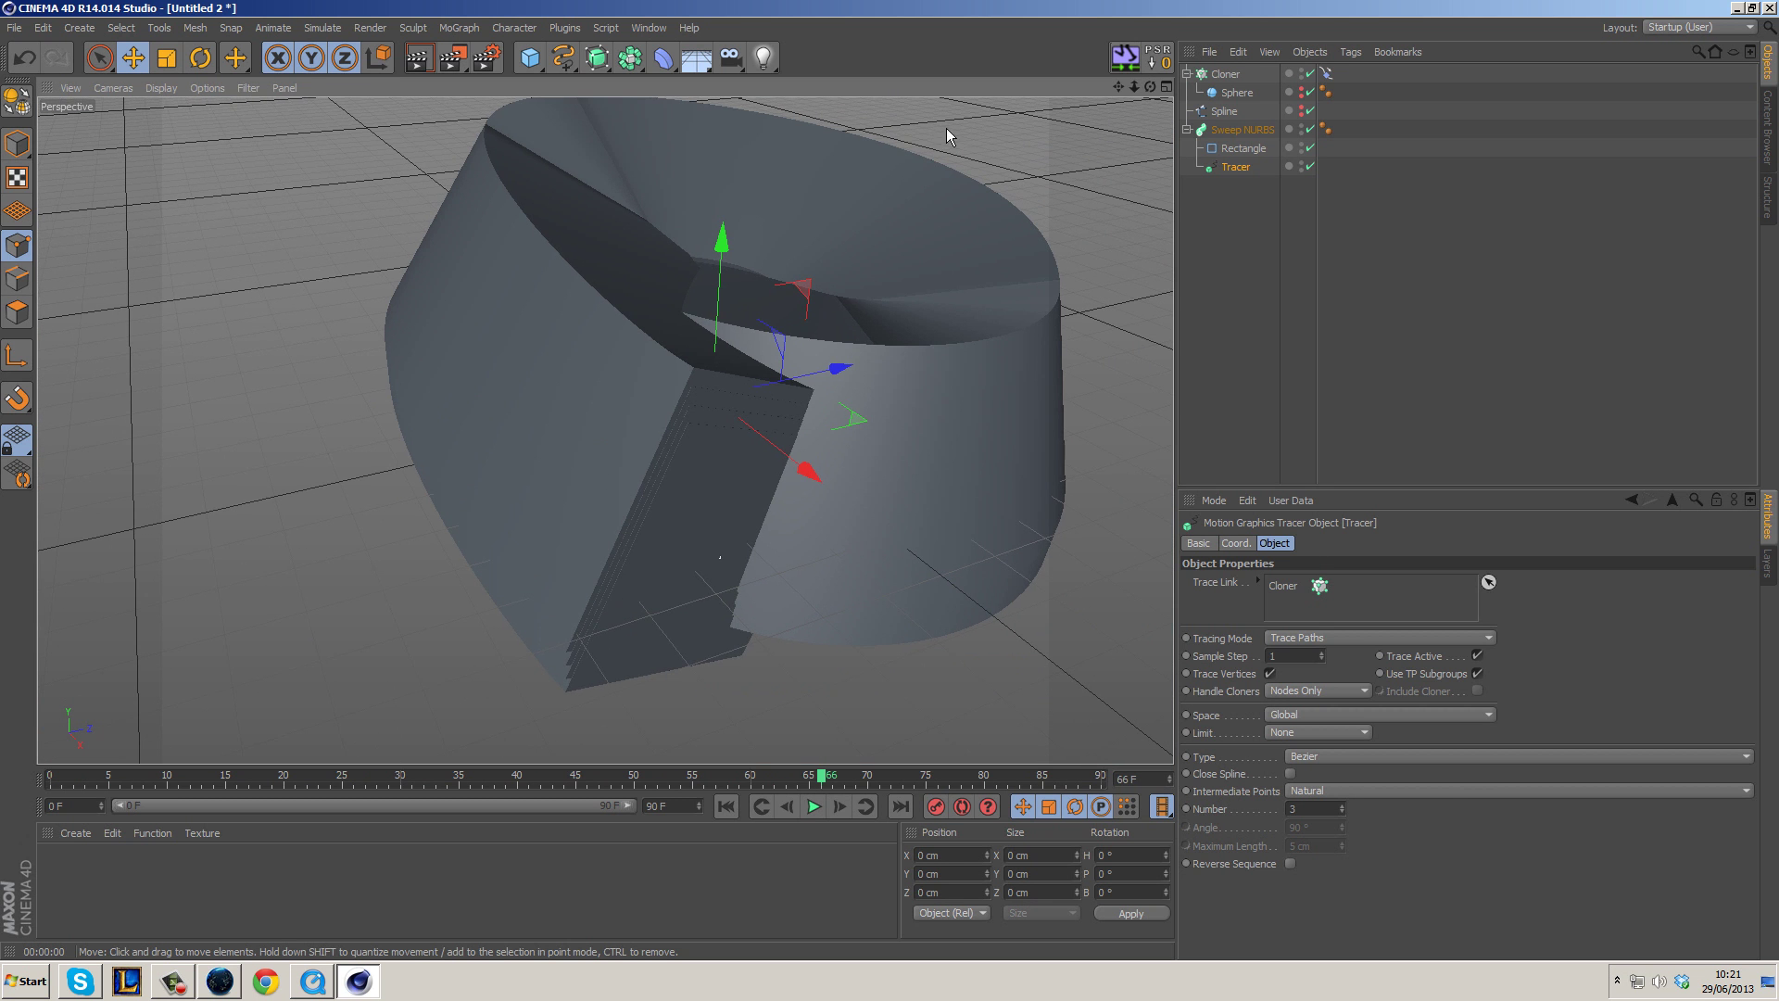
# Set the sweep profile rectangle's width to 5 cm and height to 8 cm, and inspect the thin strands.
pyautogui.click(1253, 151)
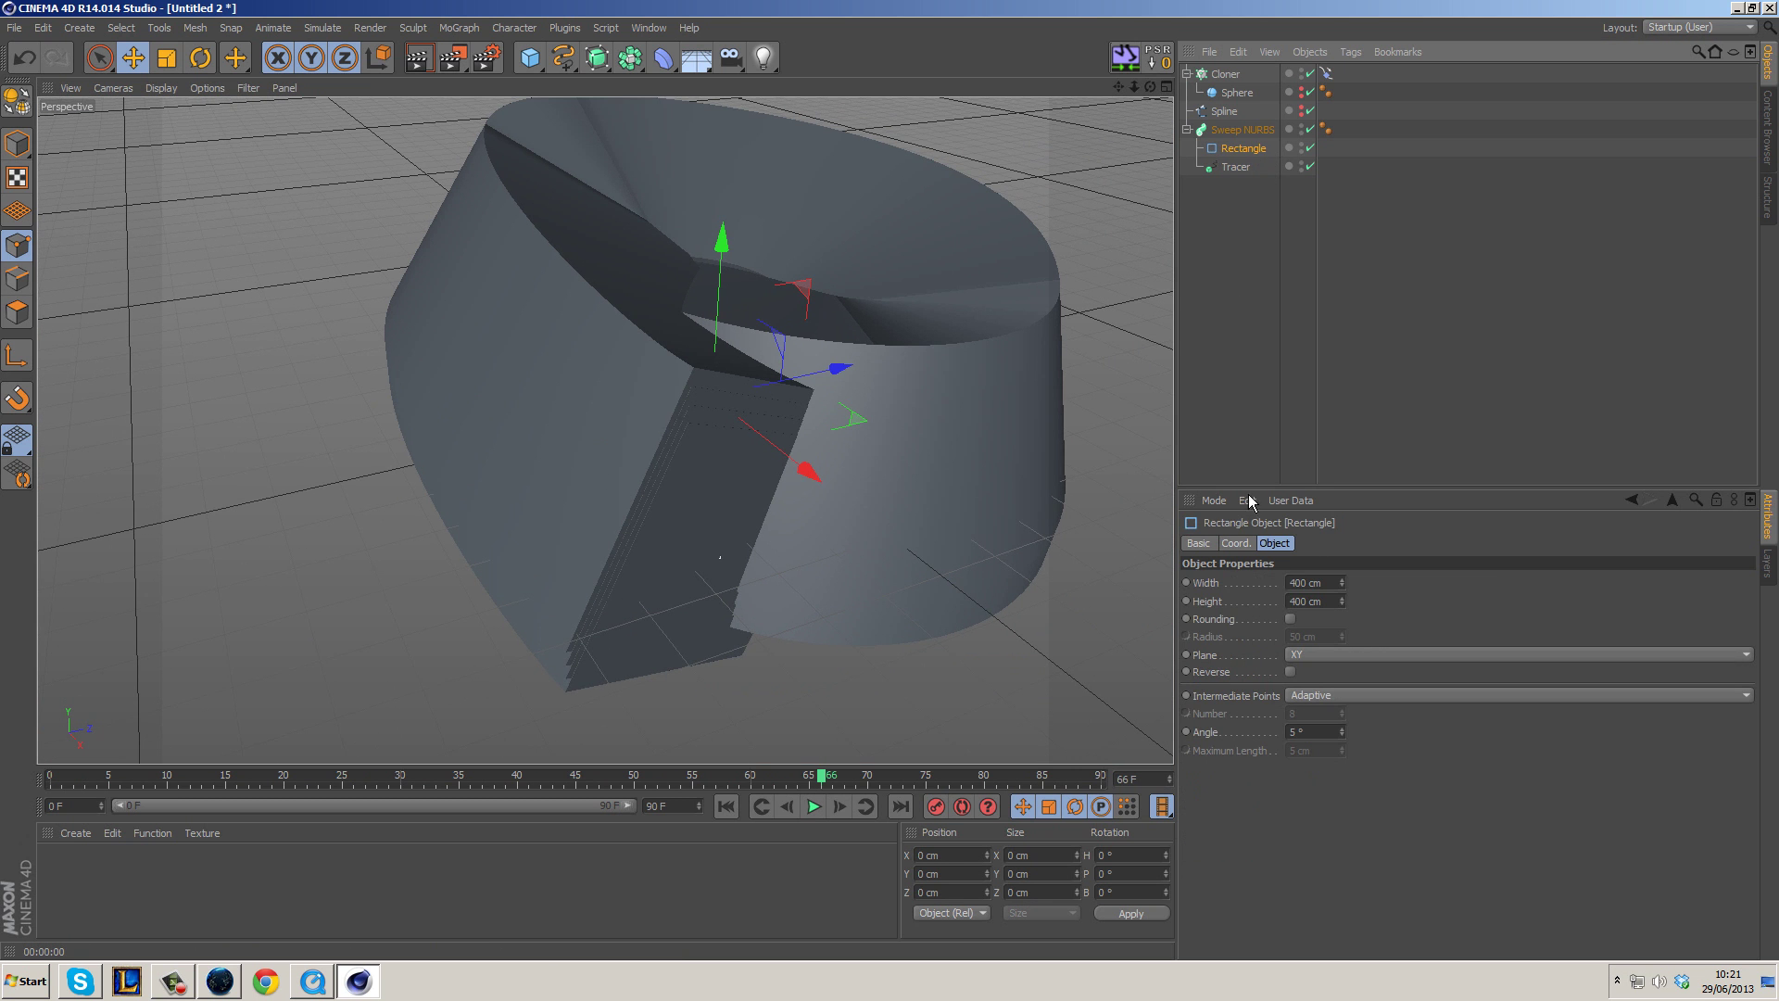
pyautogui.moveTo(1342, 586); pyautogui.dragTo(1342, 721)
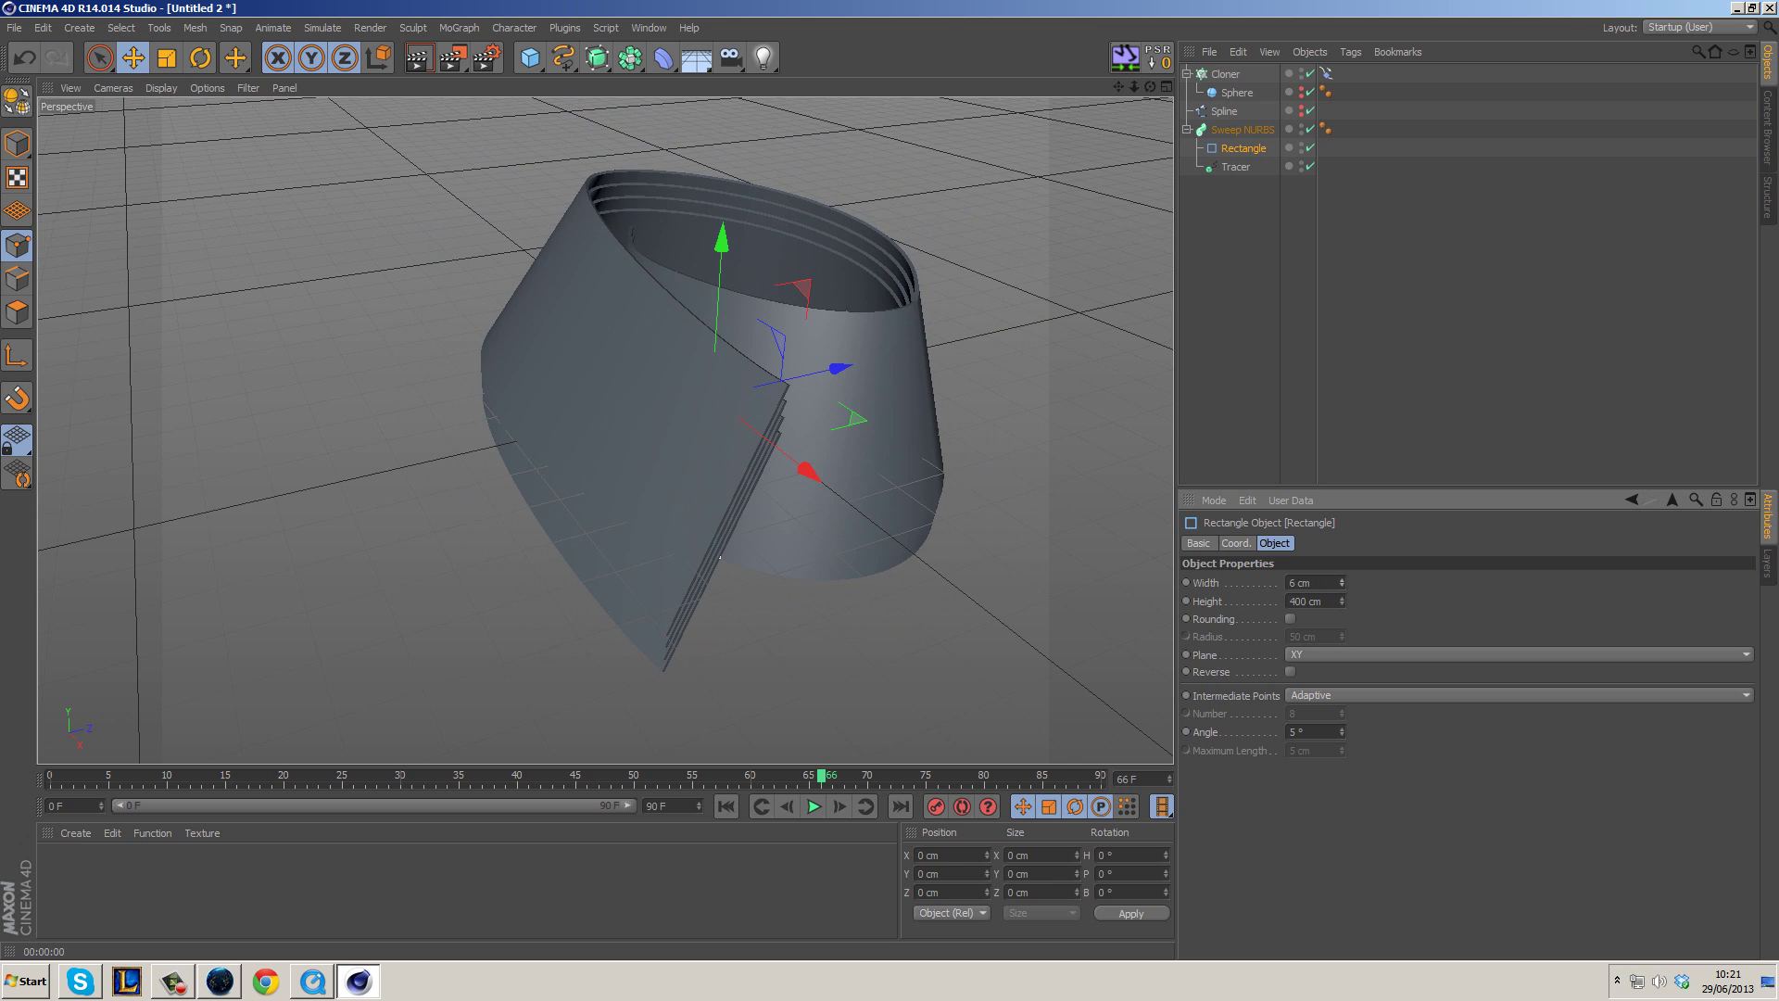
pyautogui.moveTo(1342, 604); pyautogui.dragTo(1342, 676)
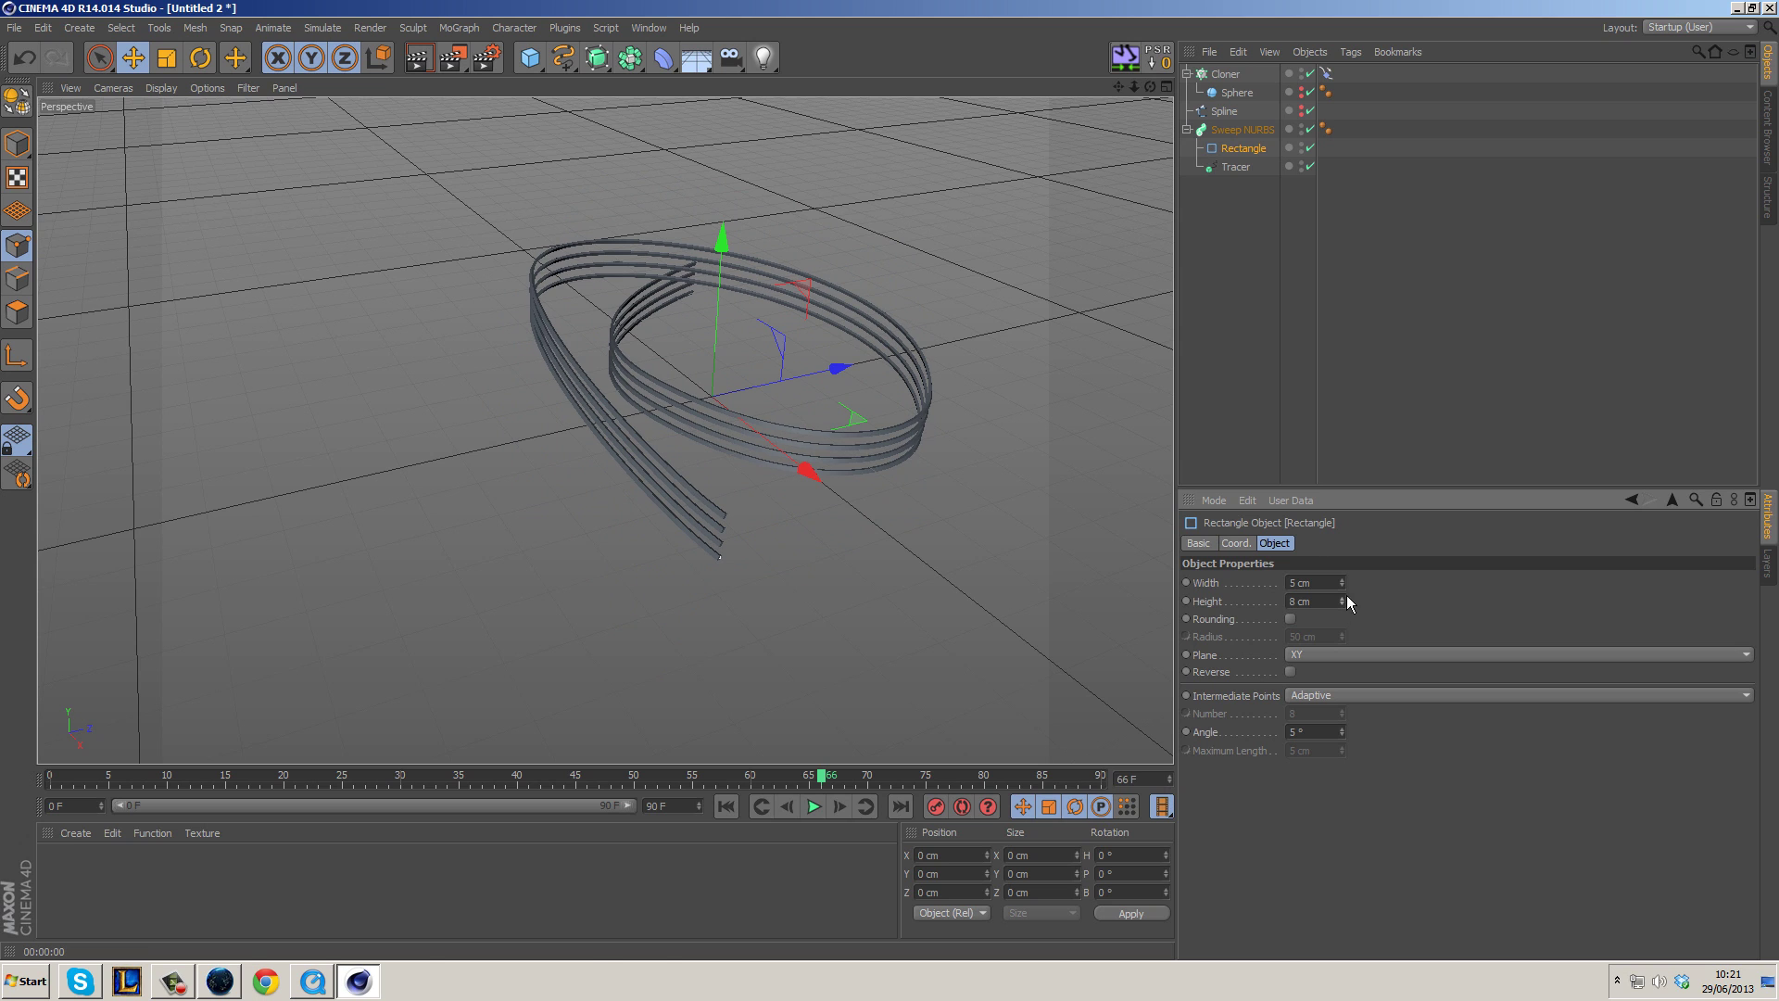
pyautogui.keyDown('alt'); pyautogui.moveTo(880, 424); pyautogui.dragTo(1069, 402); pyautogui.keyUp('alt')
pyautogui.keyDown('alt'); pyautogui.moveTo(654, 349); pyautogui.dragTo(877, 362, button='middle'); pyautogui.keyUp('alt')
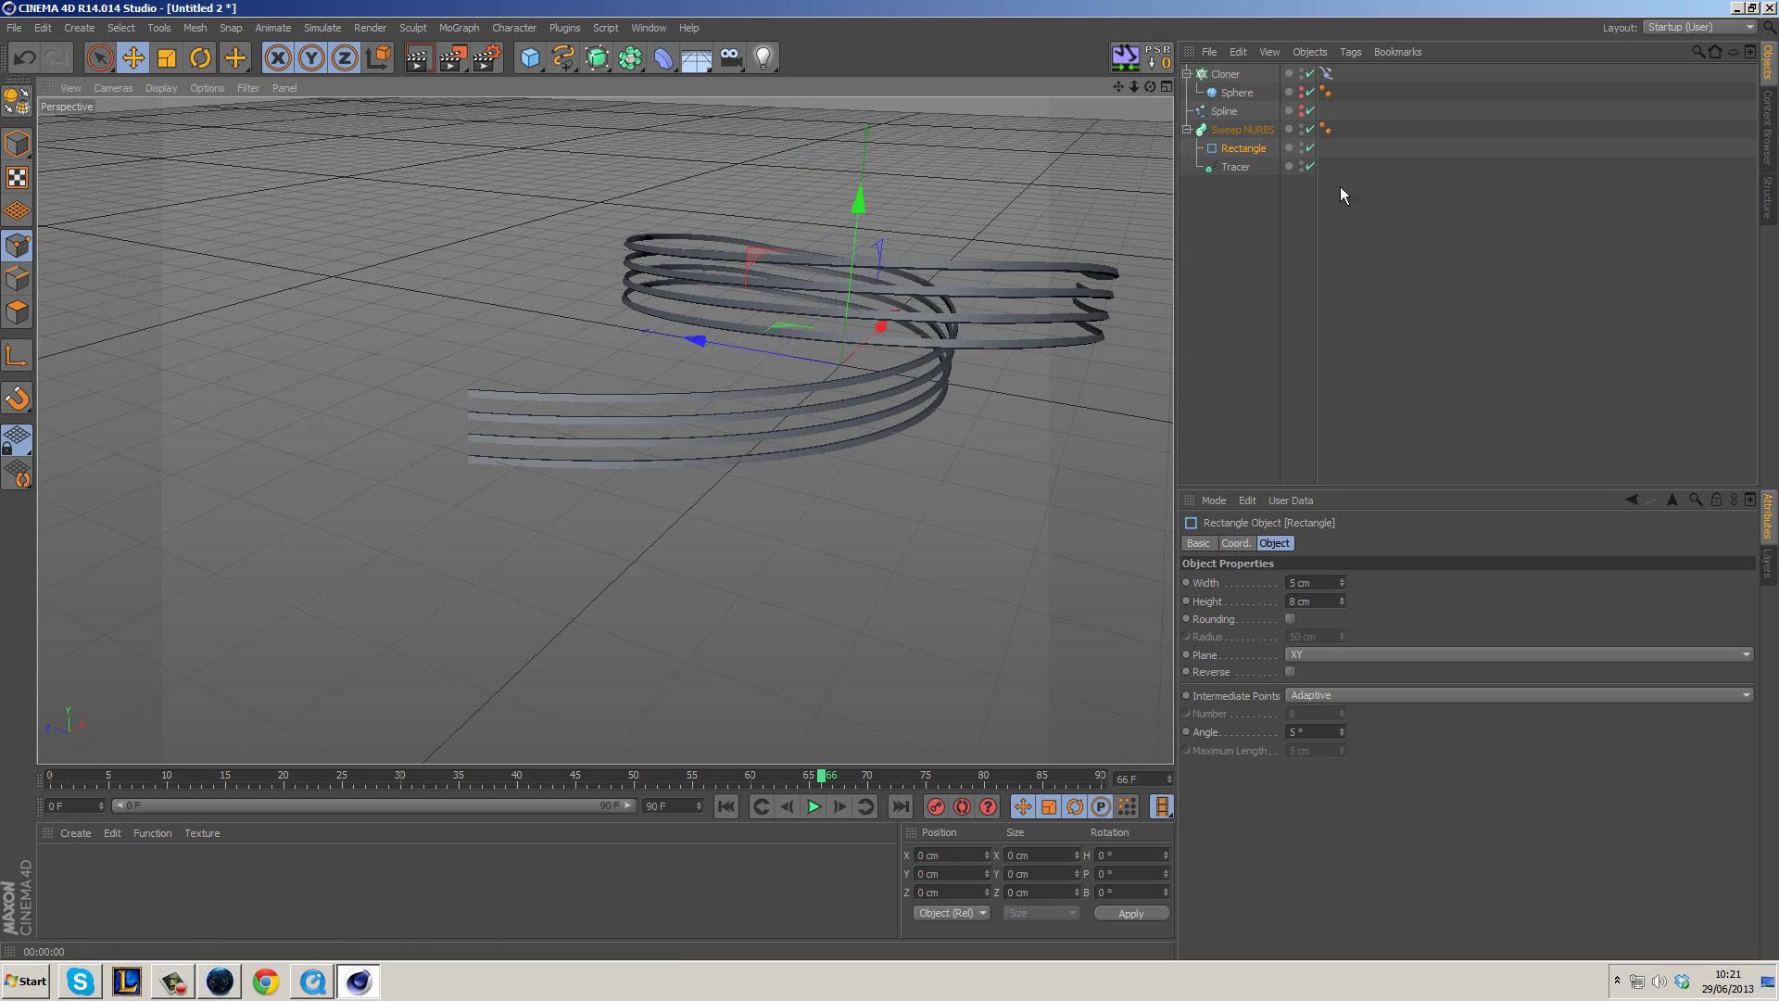
# Taper the start of the Sweep NURBS by lowering the first point of its Scale curve to about 0.2.
pyautogui.click(1247, 130)
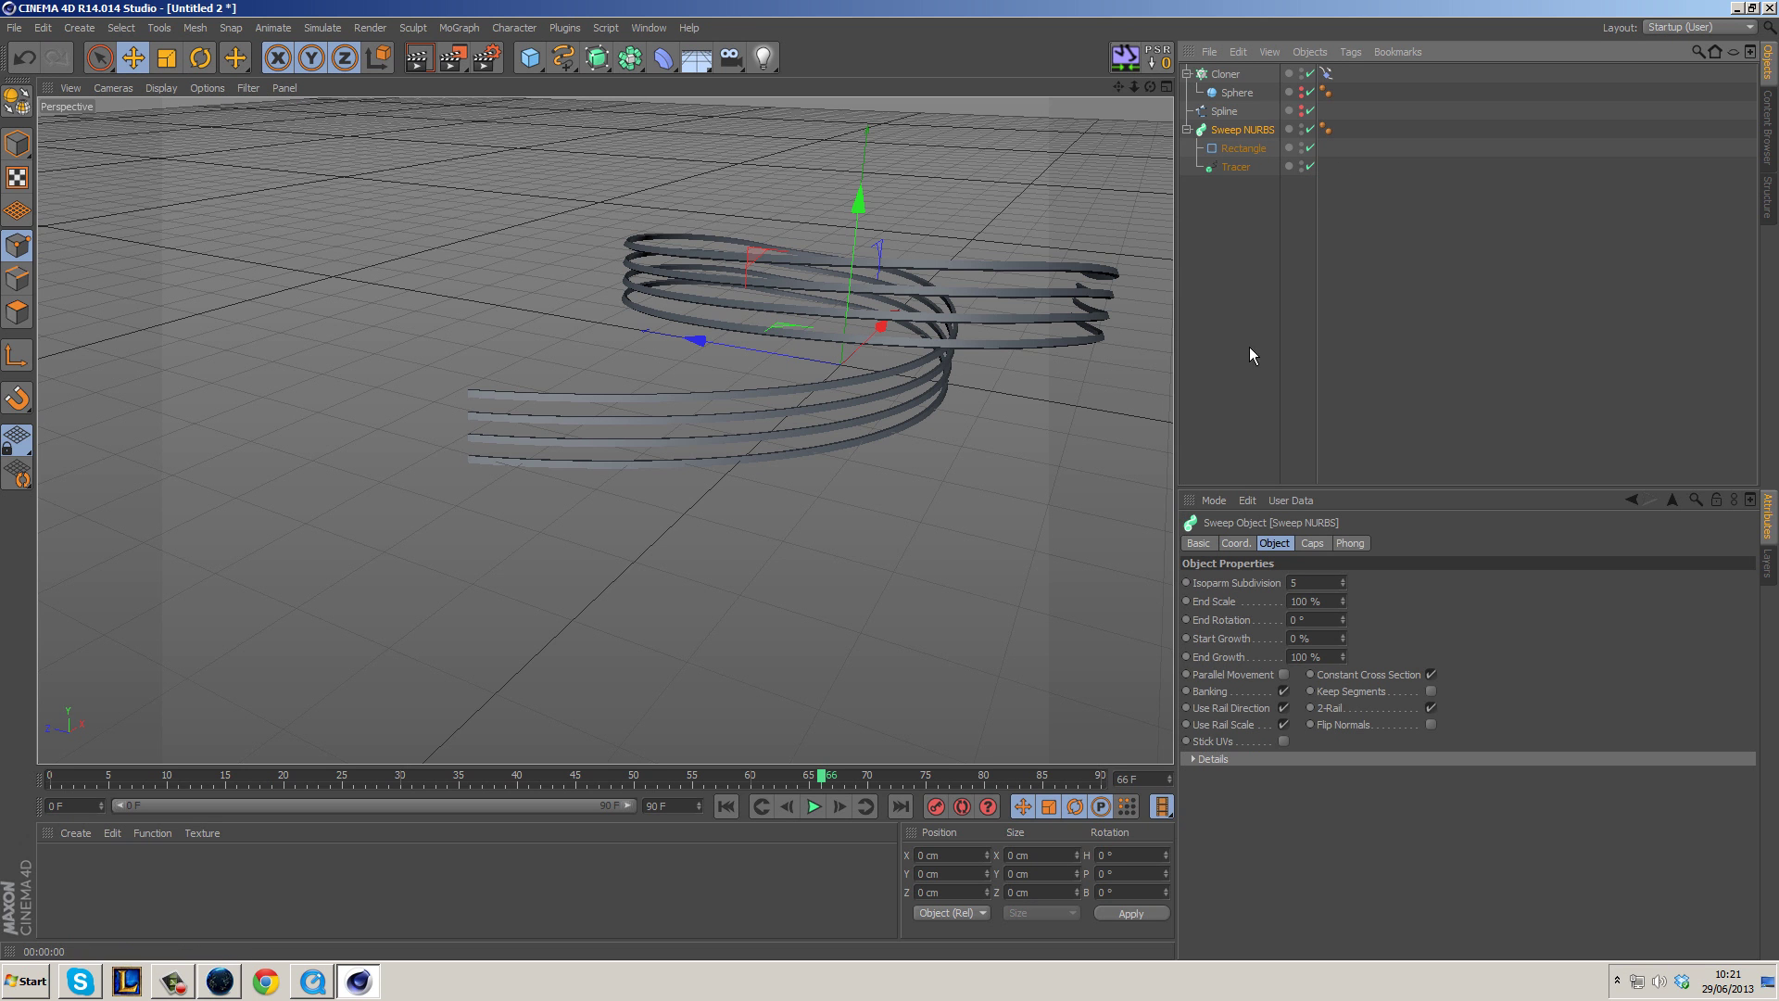
pyautogui.click(1218, 763)
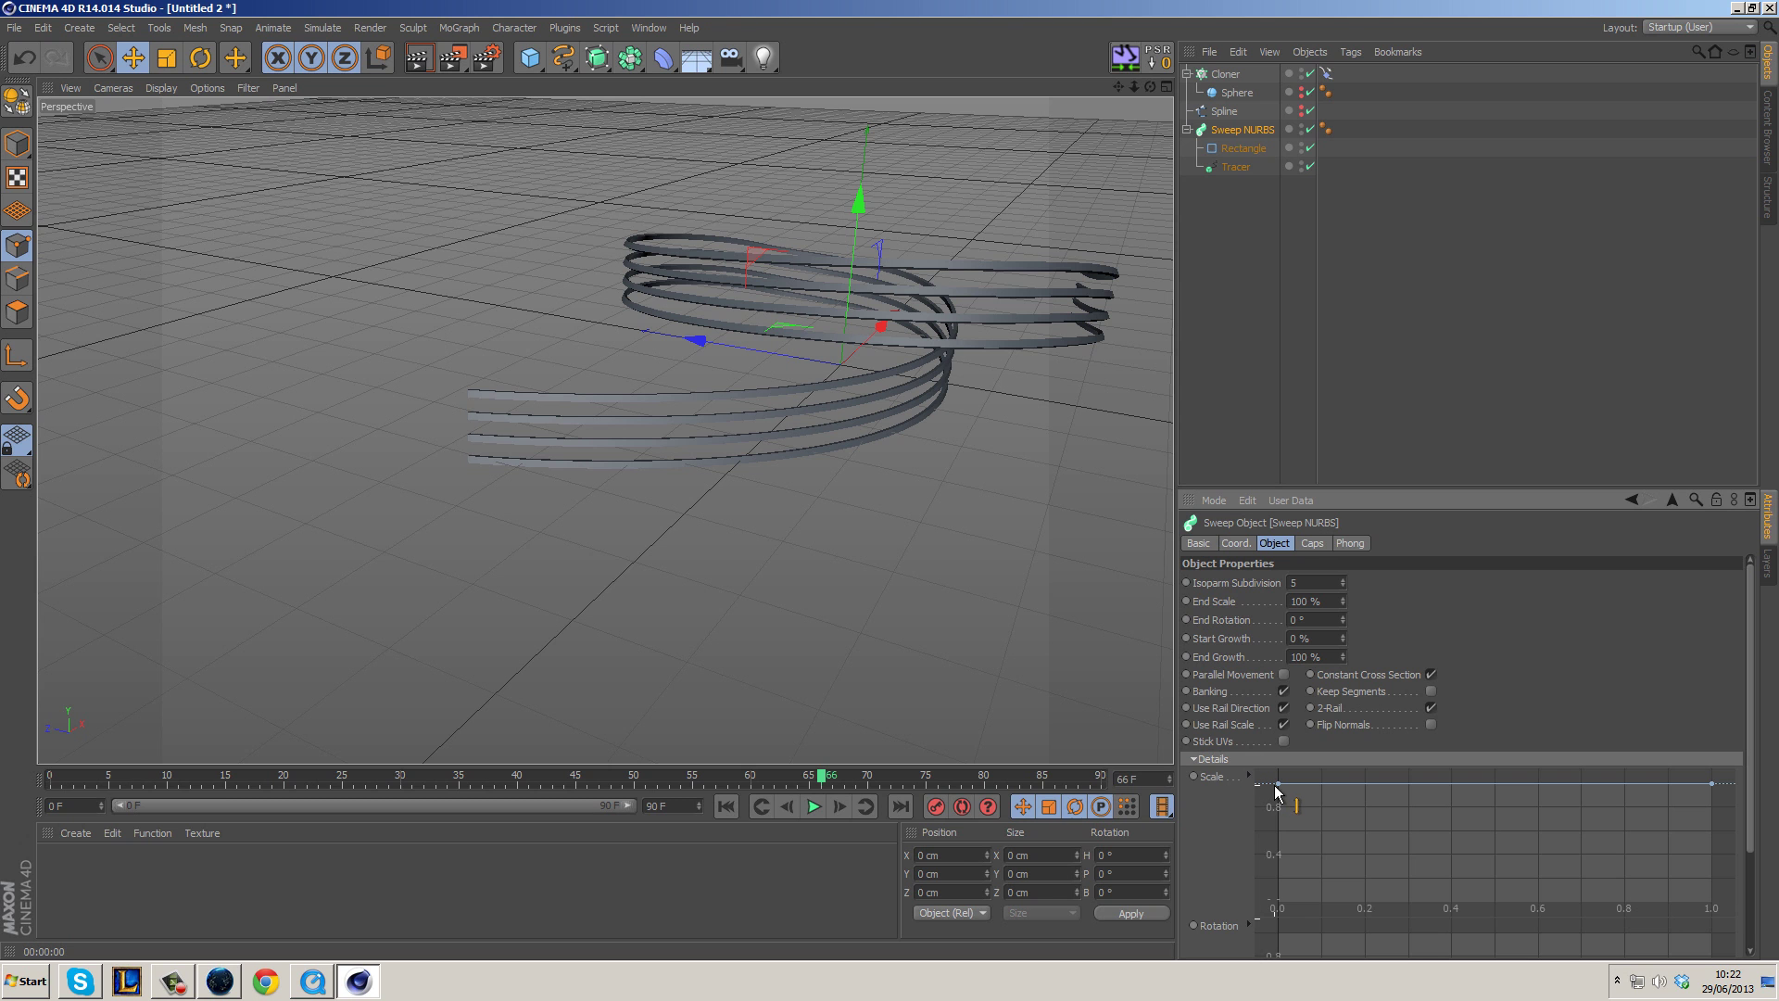
pyautogui.moveTo(1277, 786); pyautogui.dragTo(1278, 882)
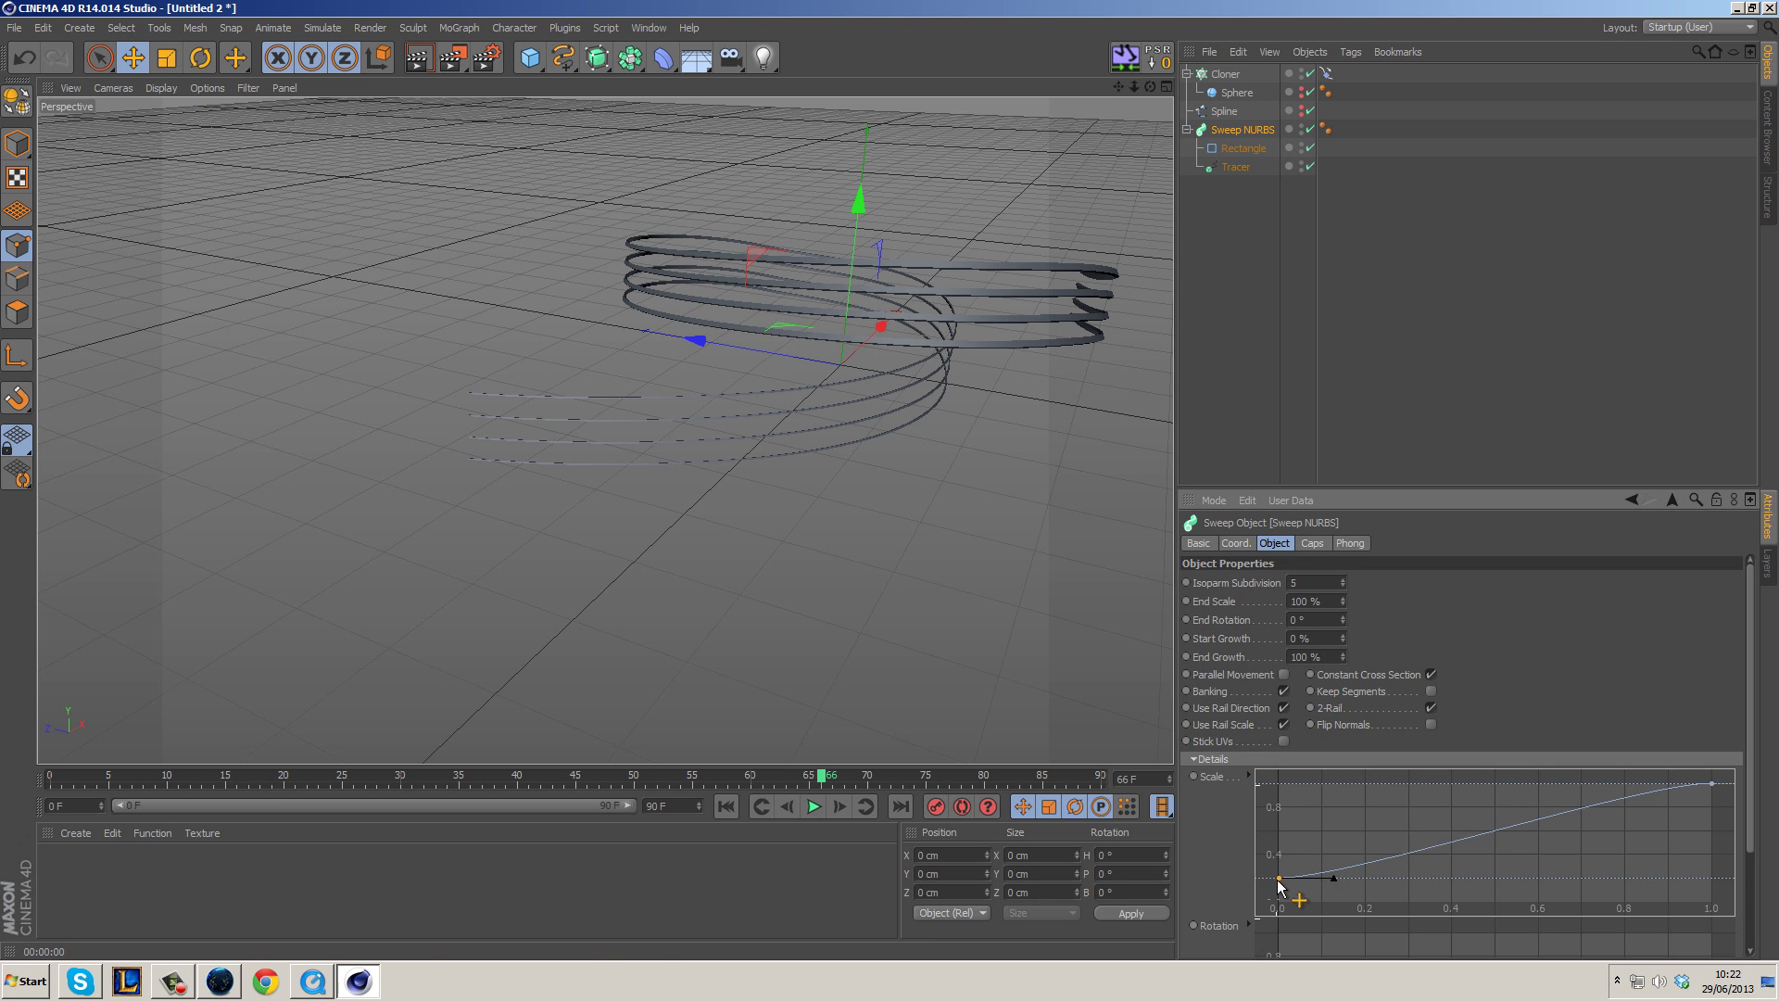
pyautogui.keyDown('alt'); pyautogui.moveTo(1041, 588); pyautogui.dragTo(670, 435); pyautogui.keyUp('alt')
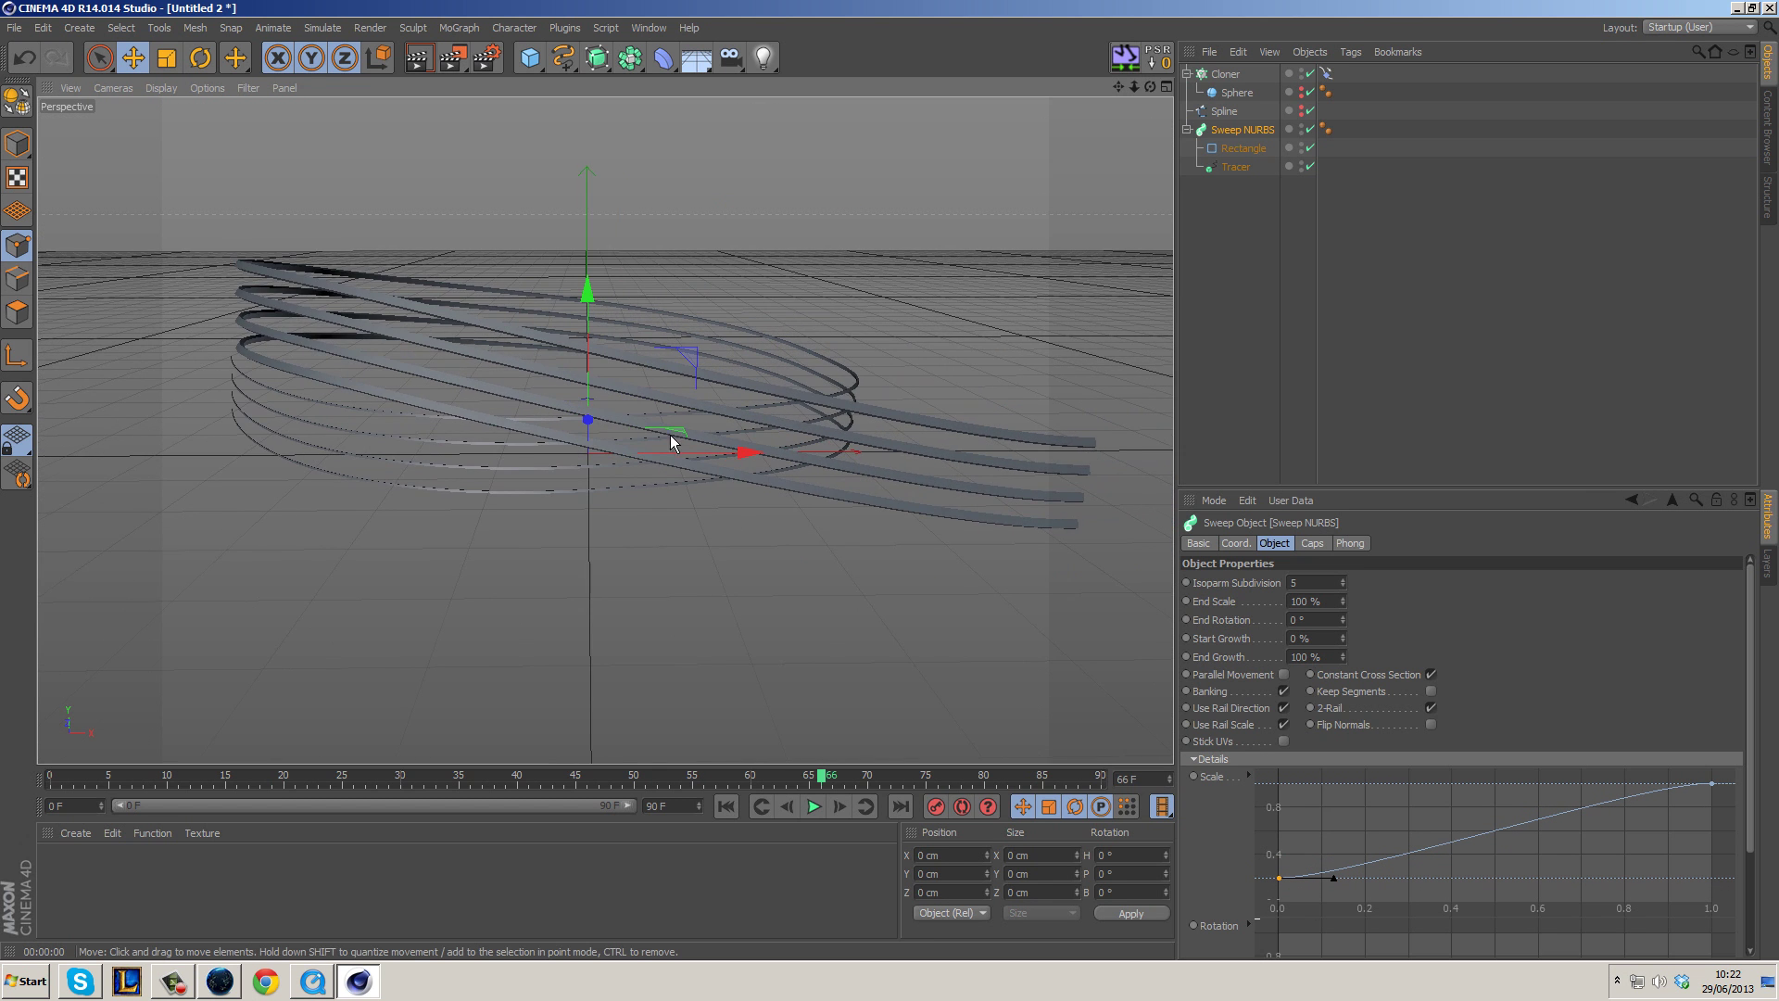
# Play the animation from the start to frame 40 and render a close-up preview of the tapered strands.
pyautogui.click(812, 806)
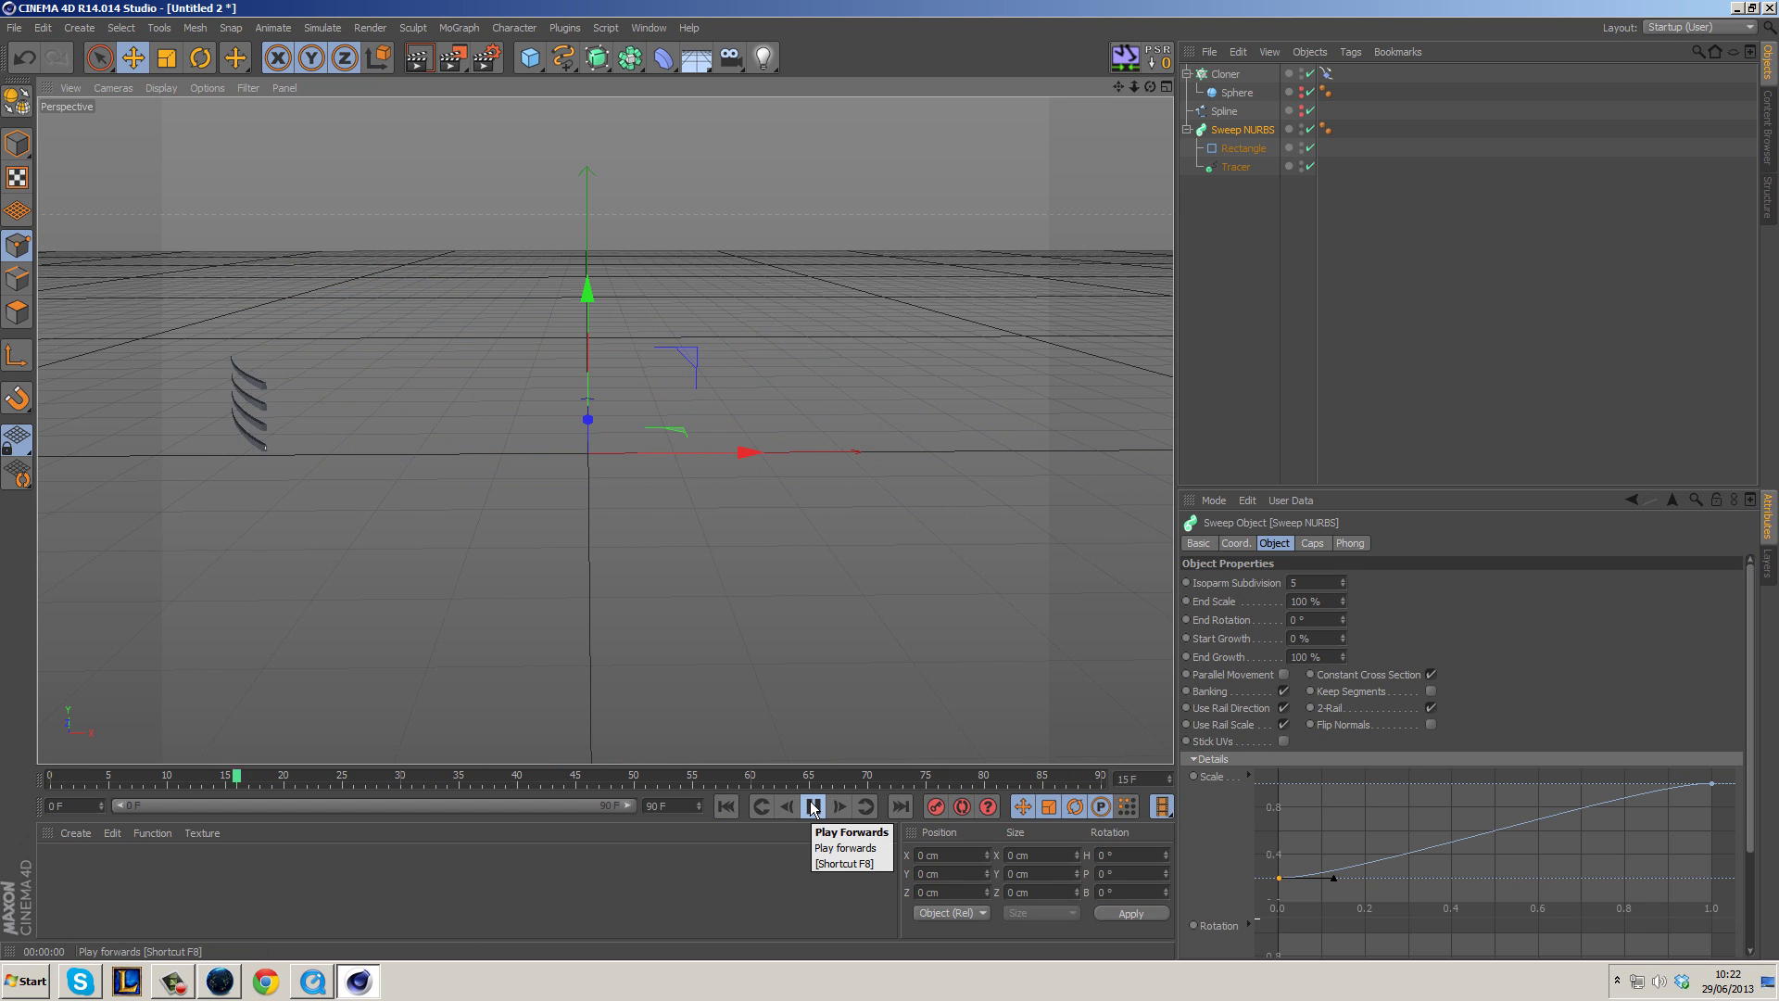
pyautogui.click(813, 806)
pyautogui.click(726, 806)
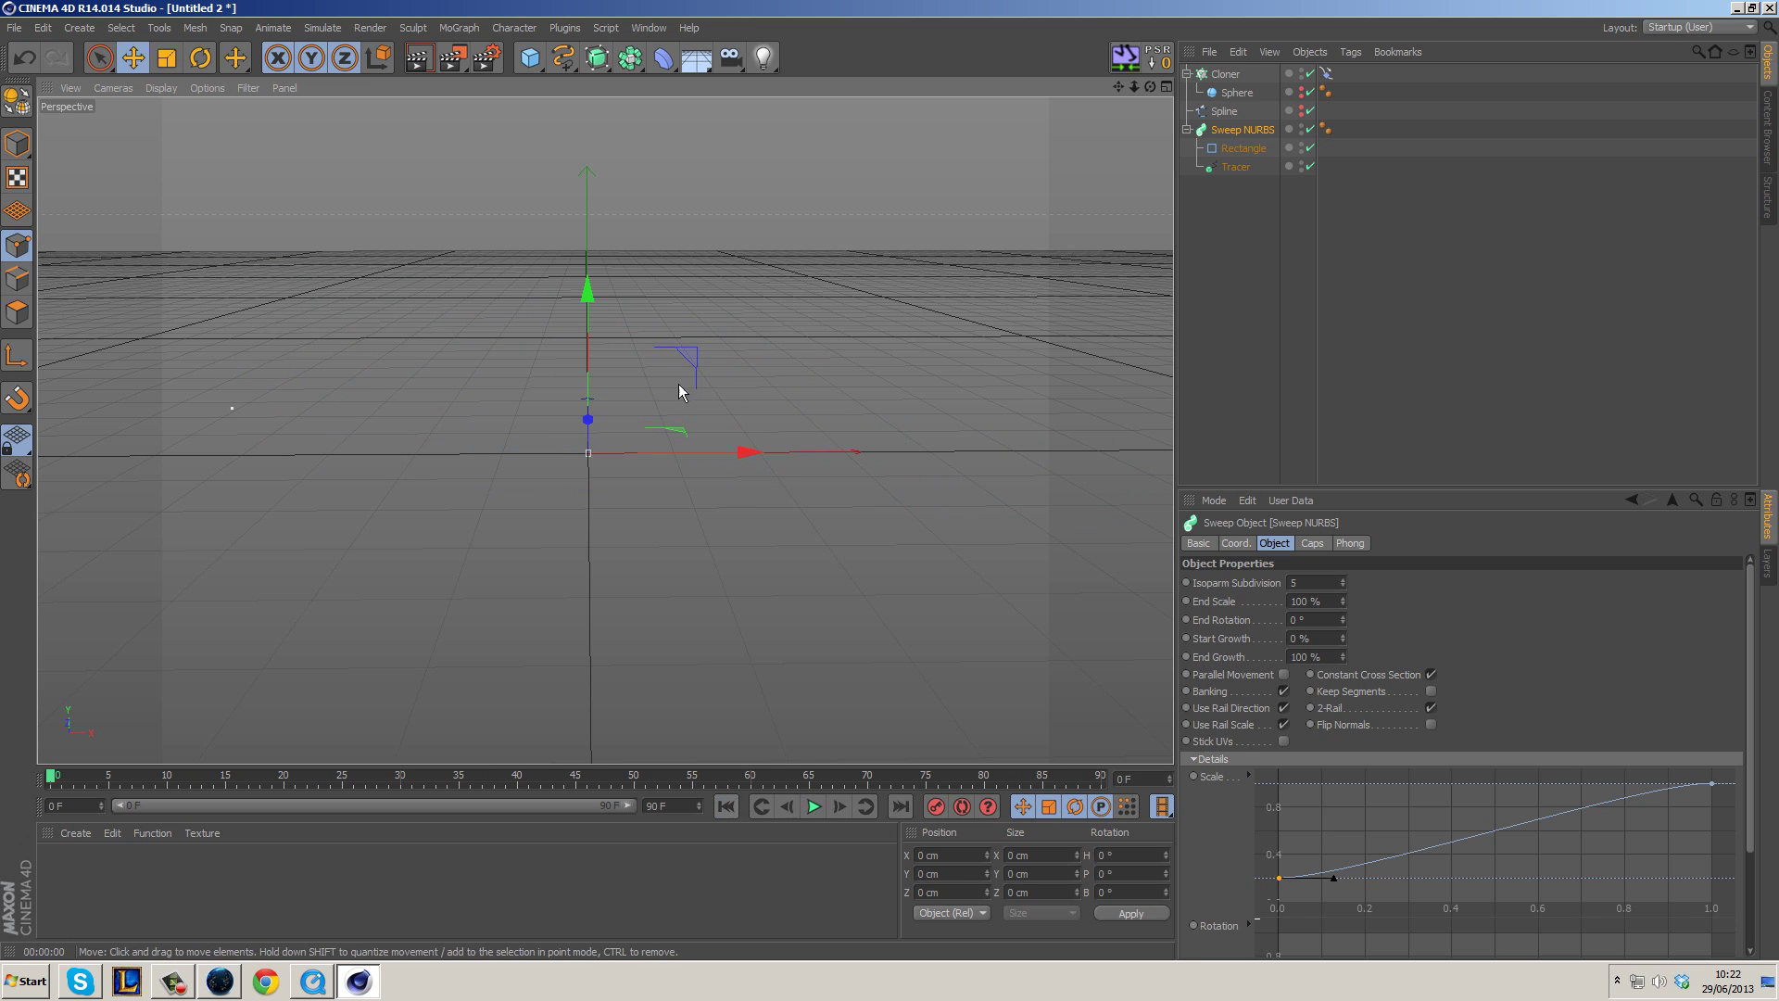
pyautogui.click(814, 806)
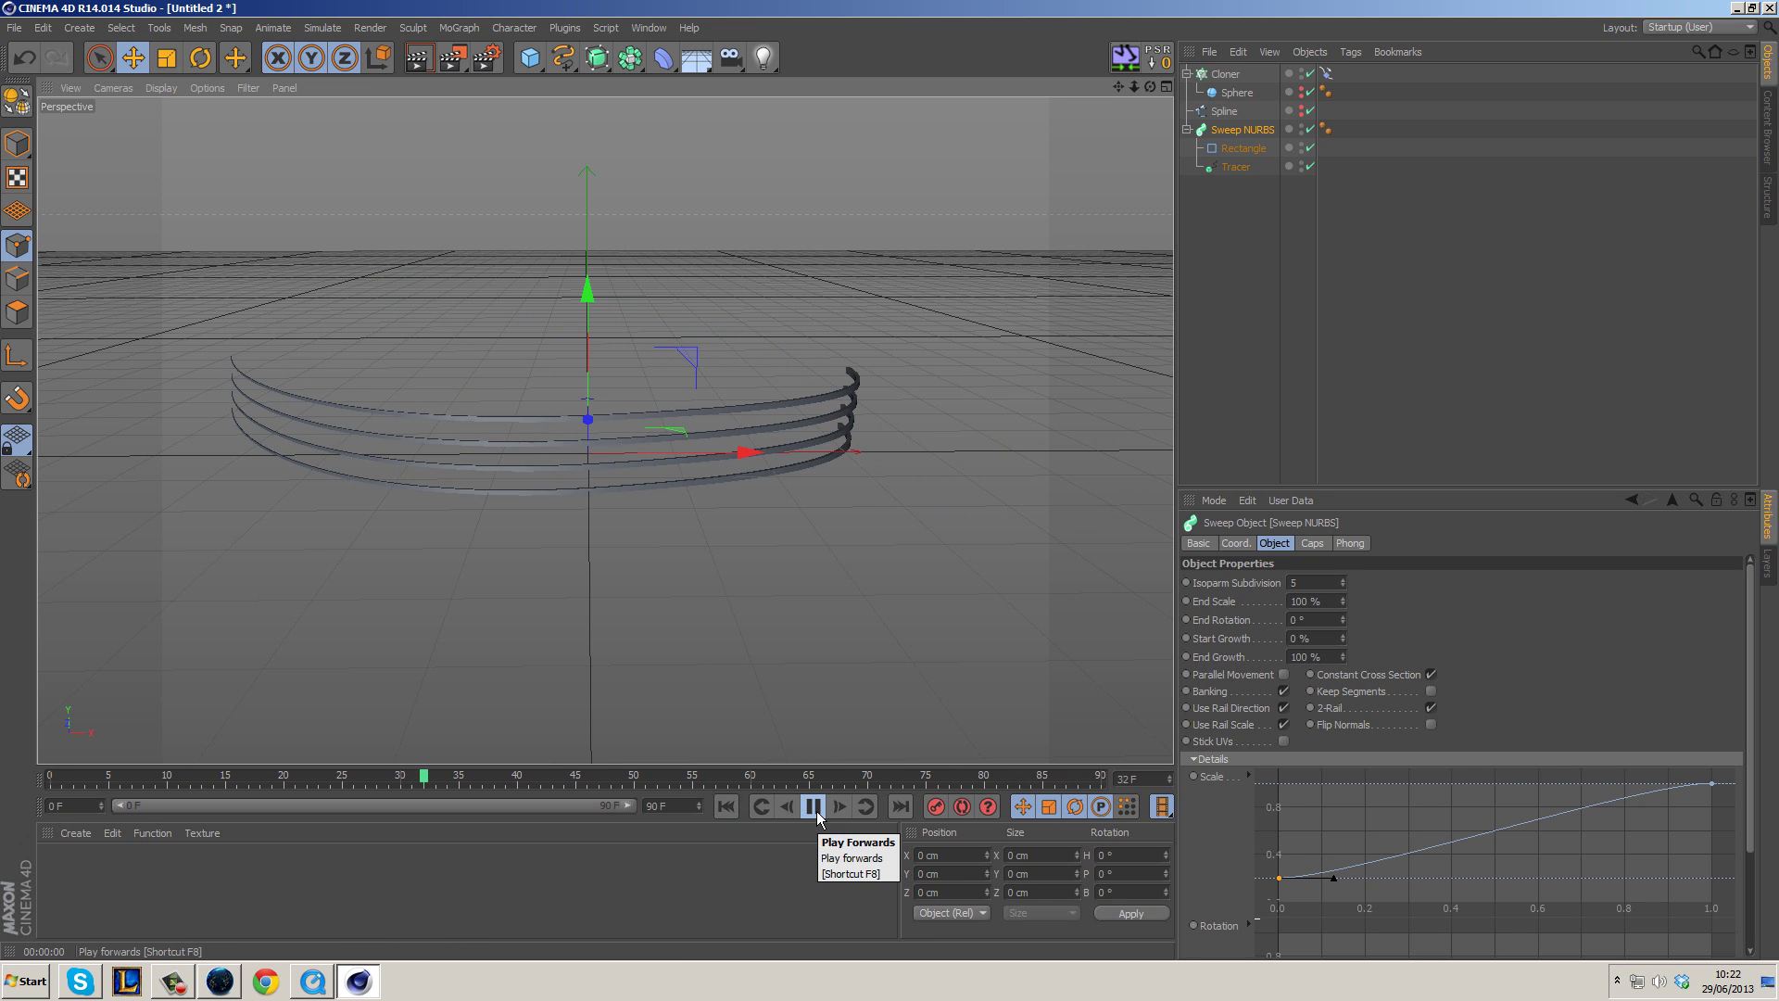
pyautogui.scroll(10, 716, 399)
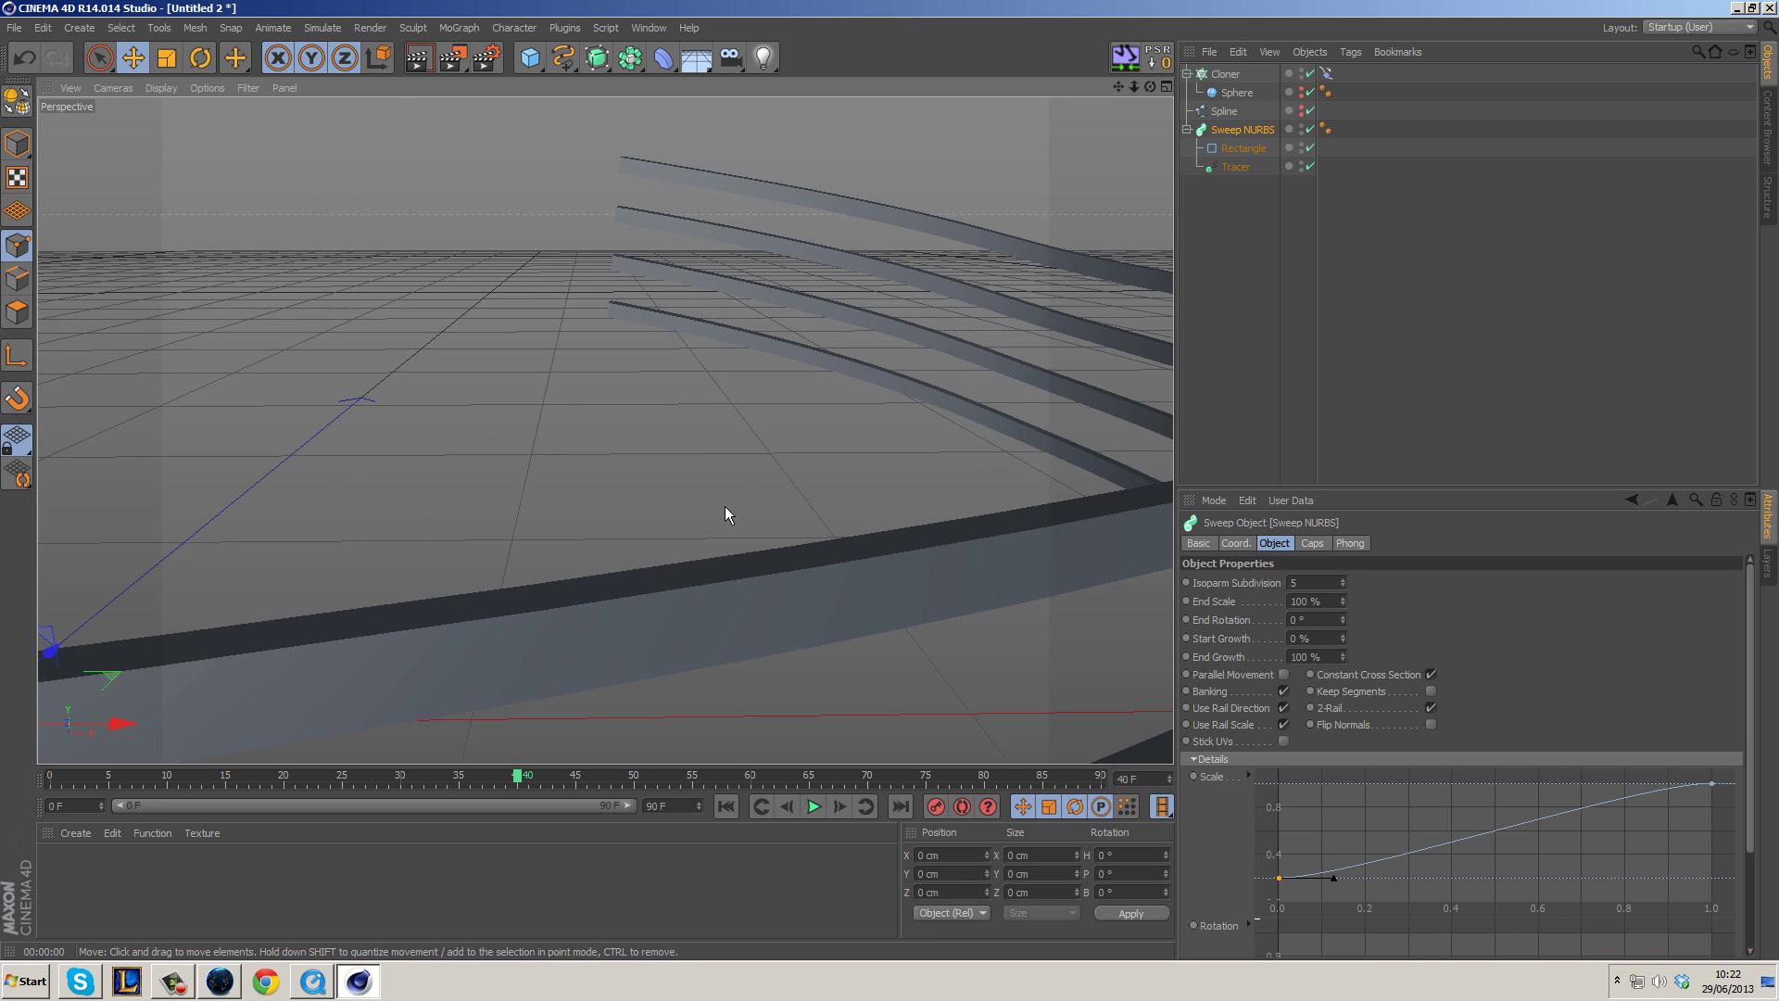
pyautogui.keyDown('alt'); pyautogui.moveTo(790, 508); pyautogui.dragTo(940, 468); pyautogui.keyUp('alt')
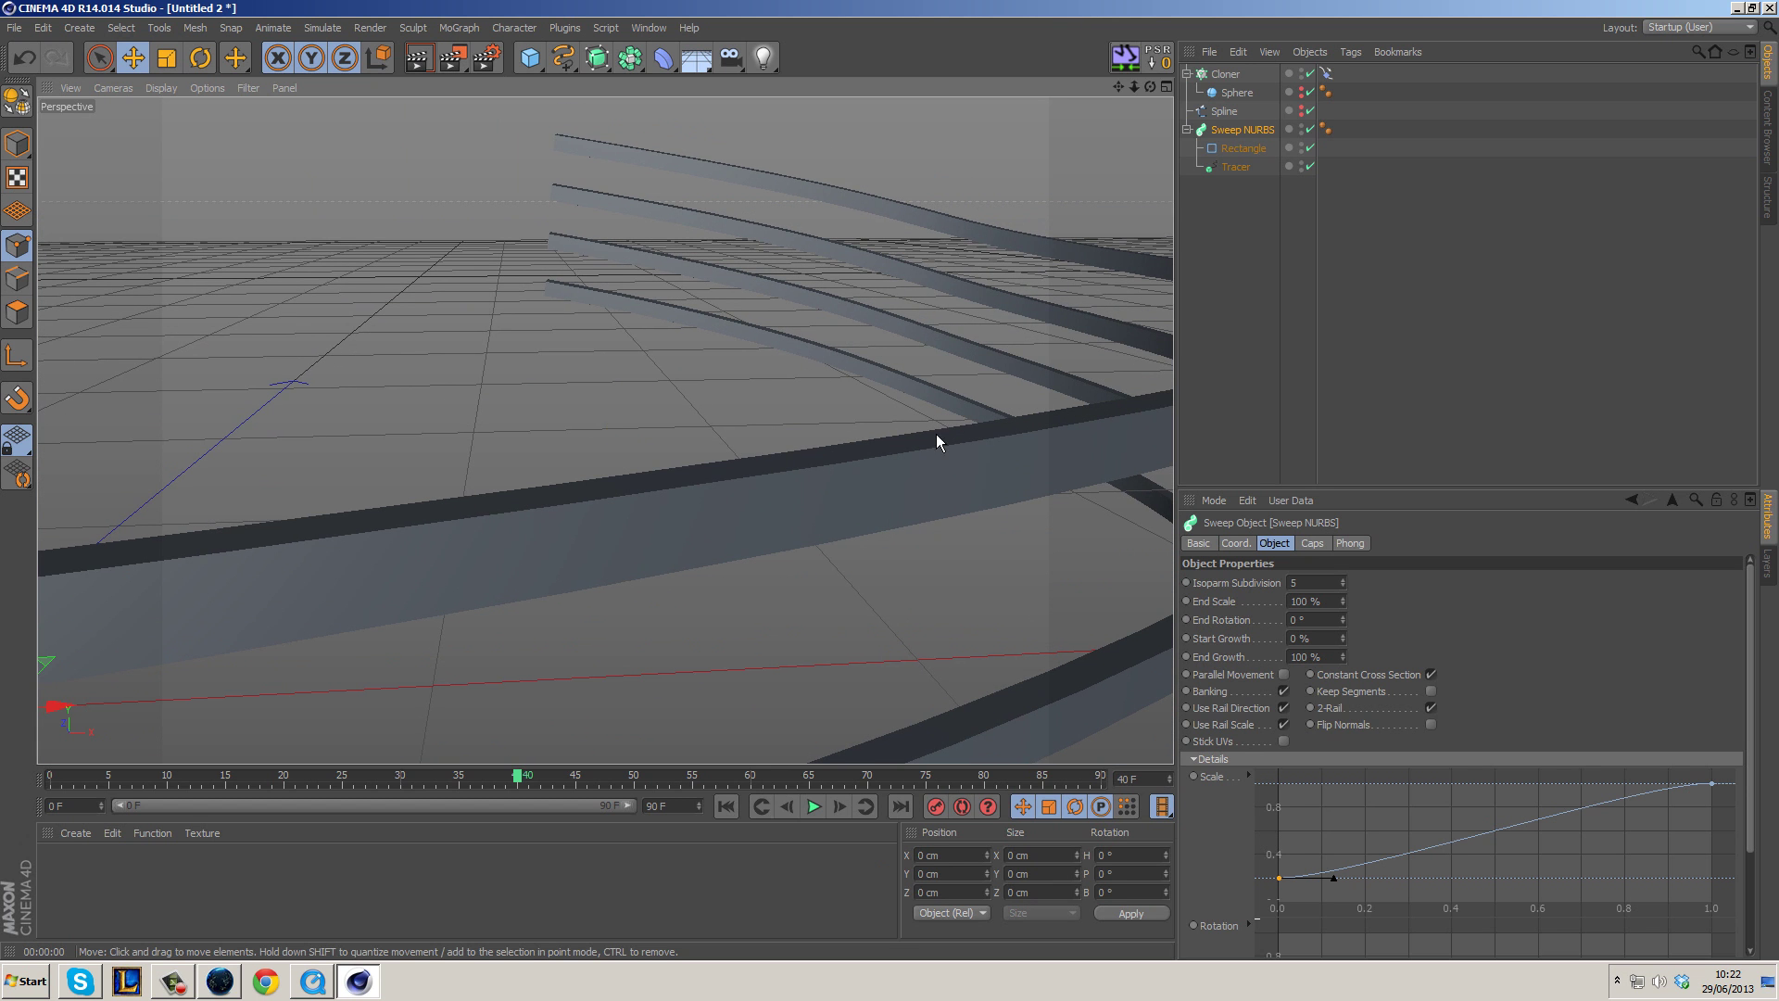
pyautogui.click(418, 59)
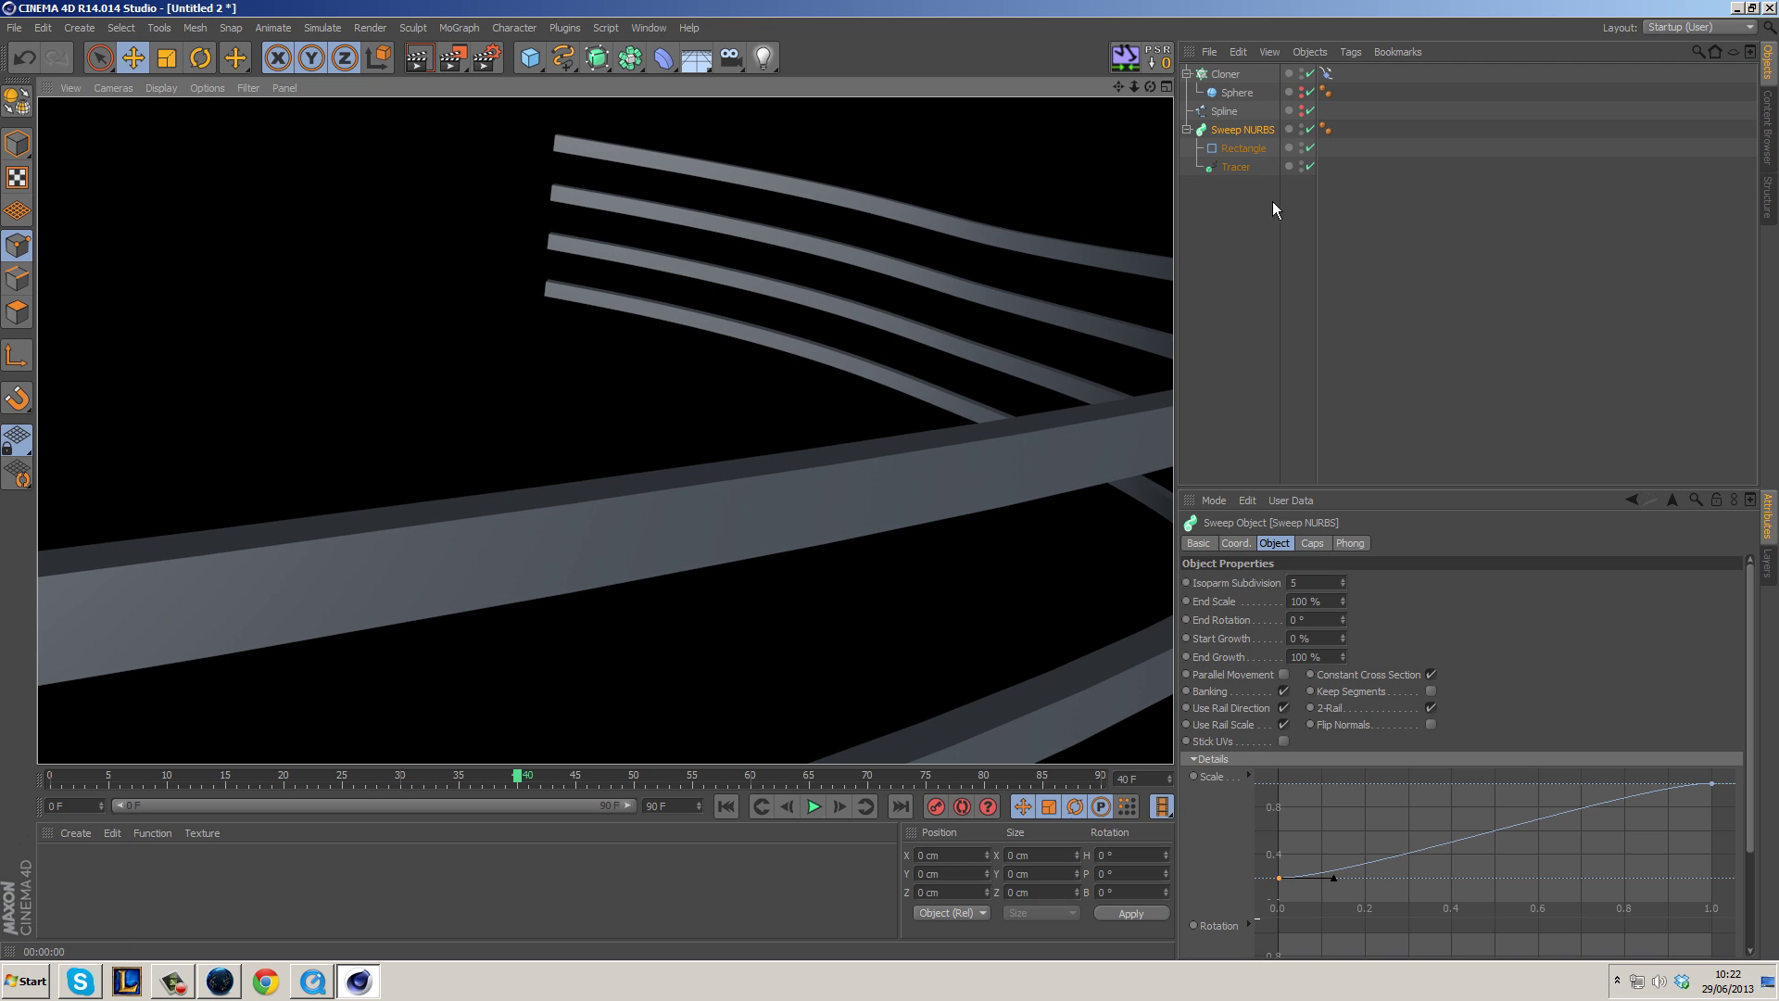
# Enable Rounding on the sweep profile rectangle with a 0.5 cm radius, and render a preview of the edges.
pyautogui.click(1255, 147)
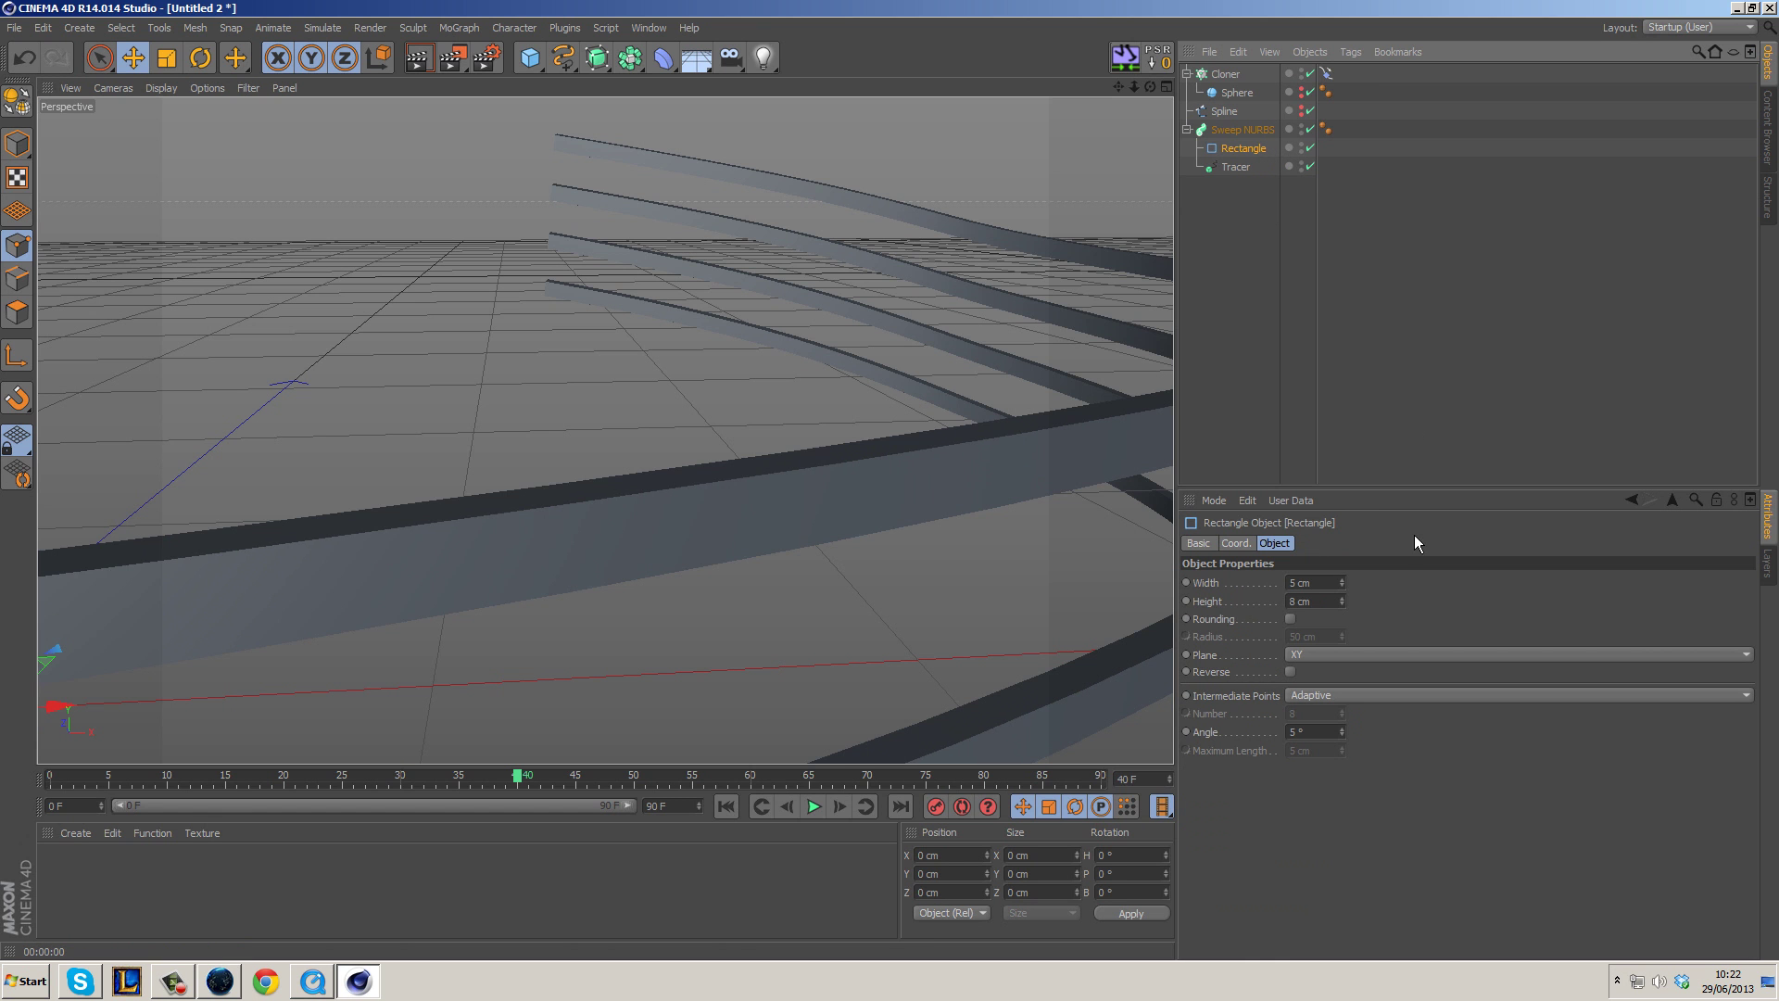
pyautogui.click(1290, 618)
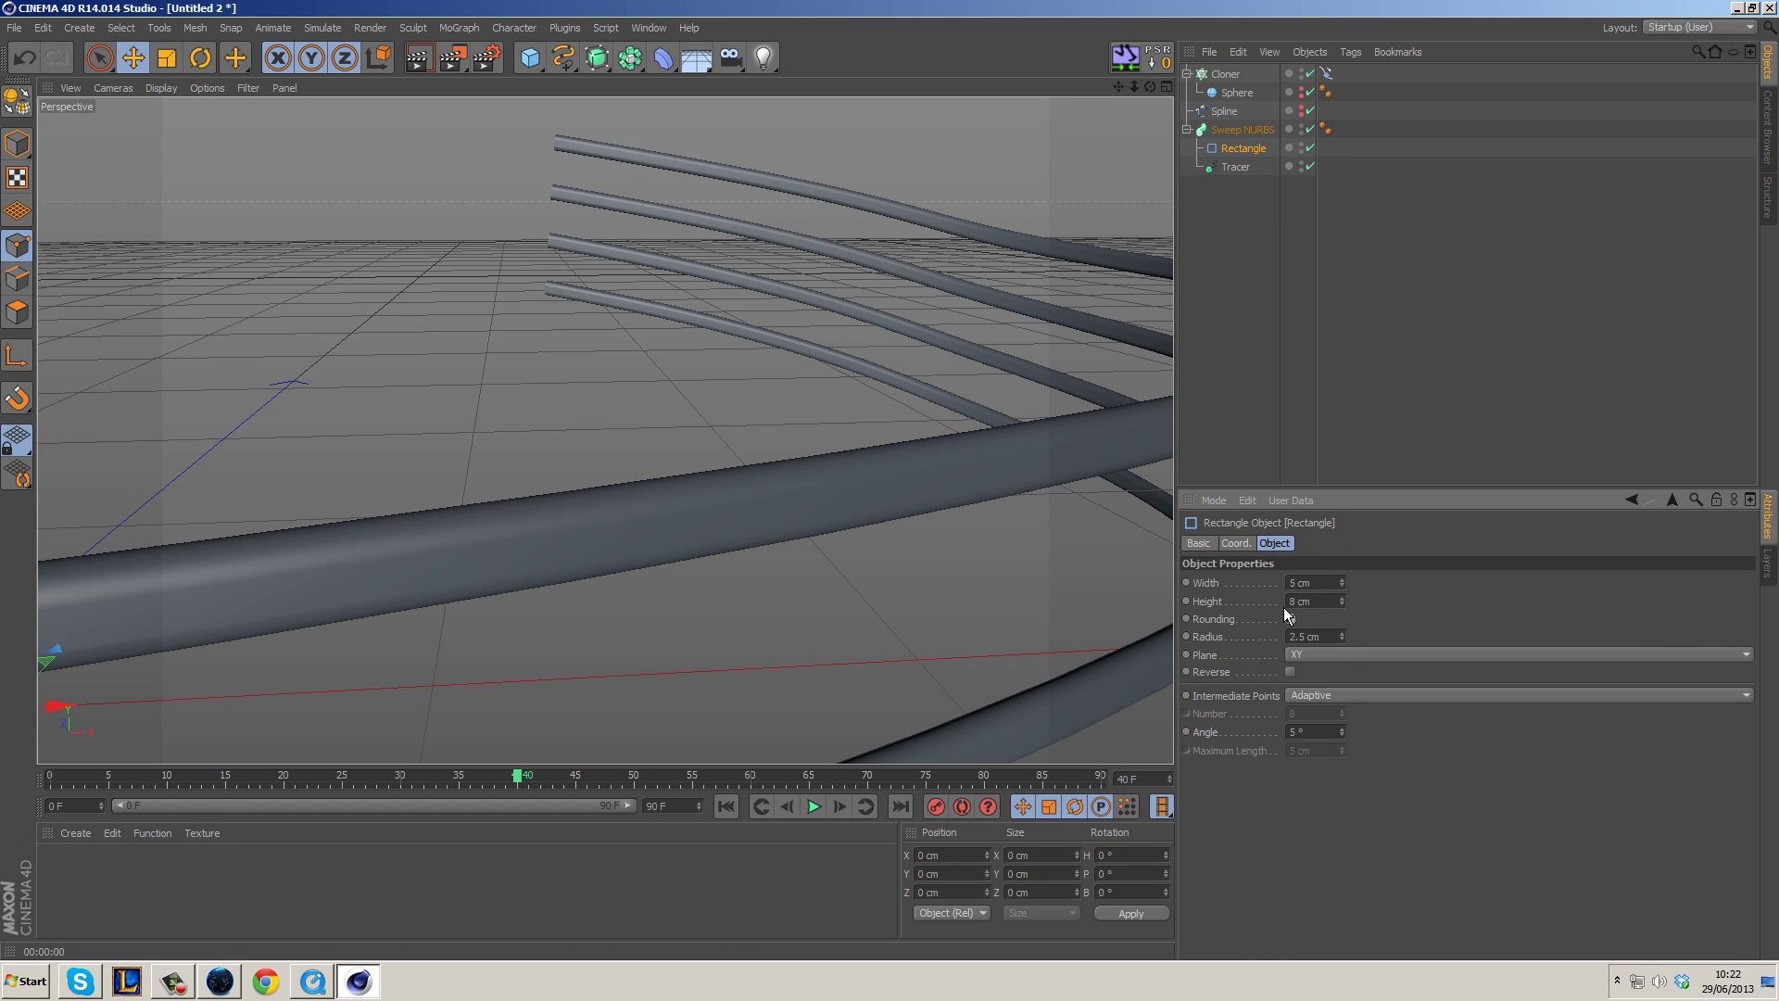
pyautogui.click(1343, 637)
pyautogui.click(1343, 638)
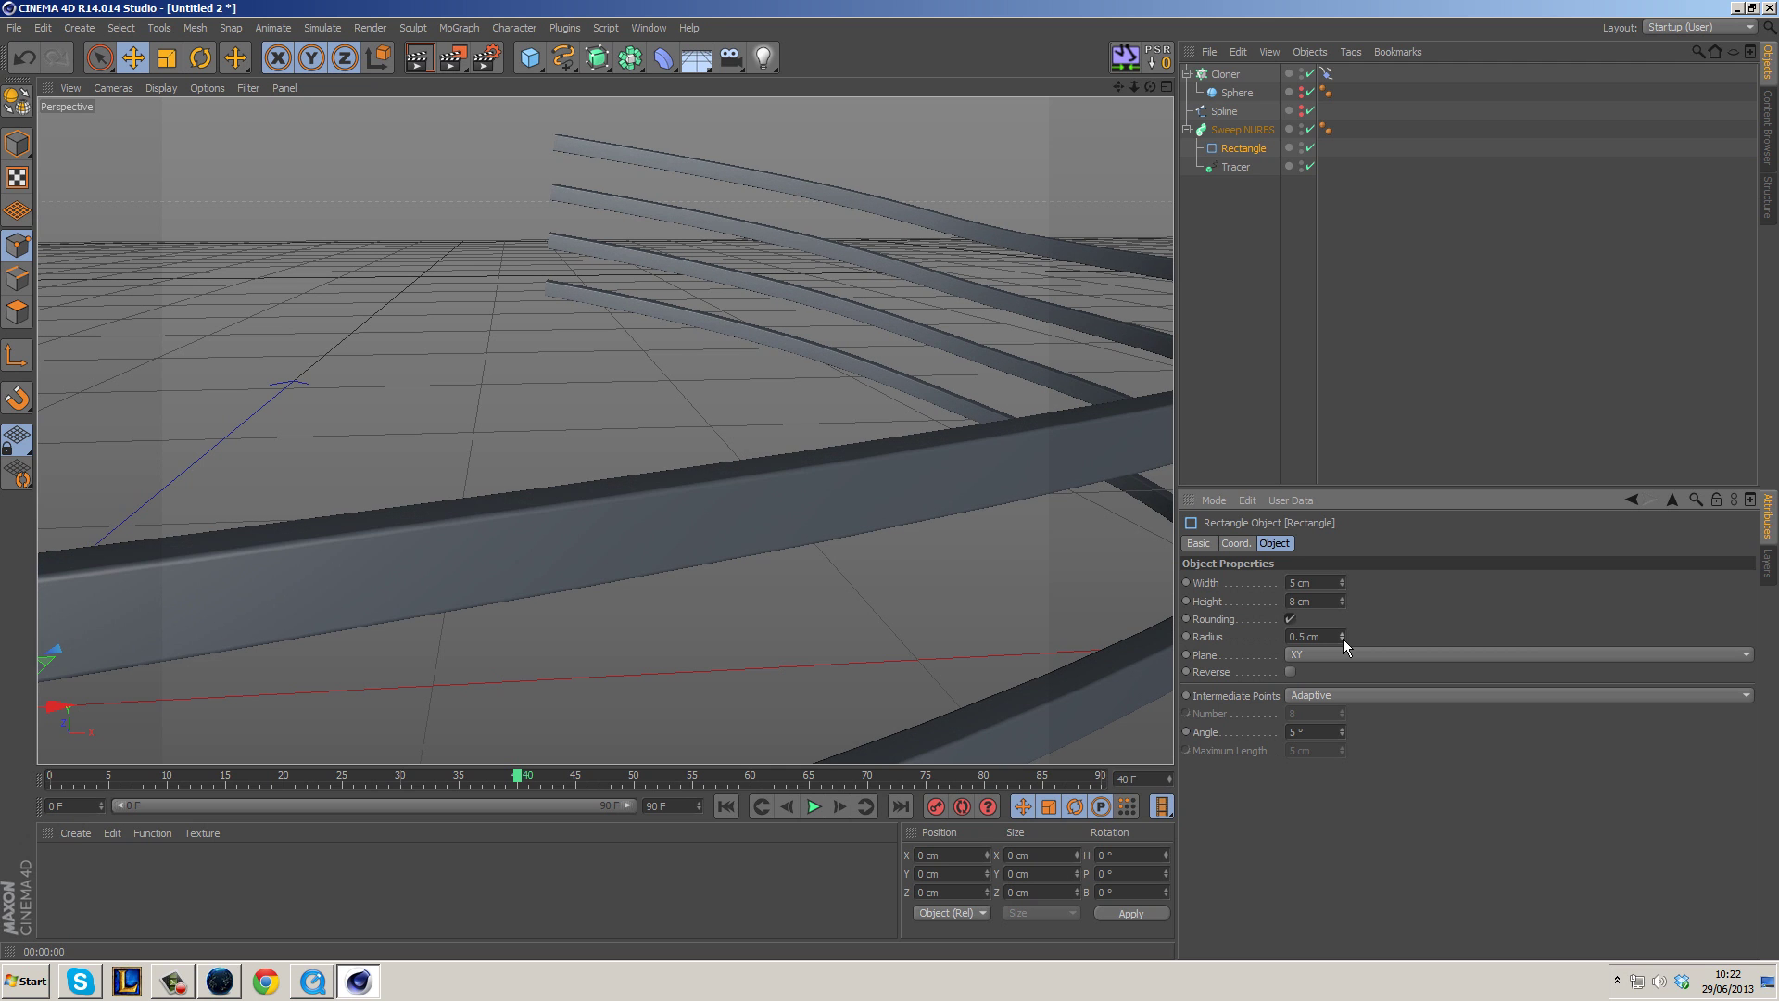
pyautogui.click(418, 57)
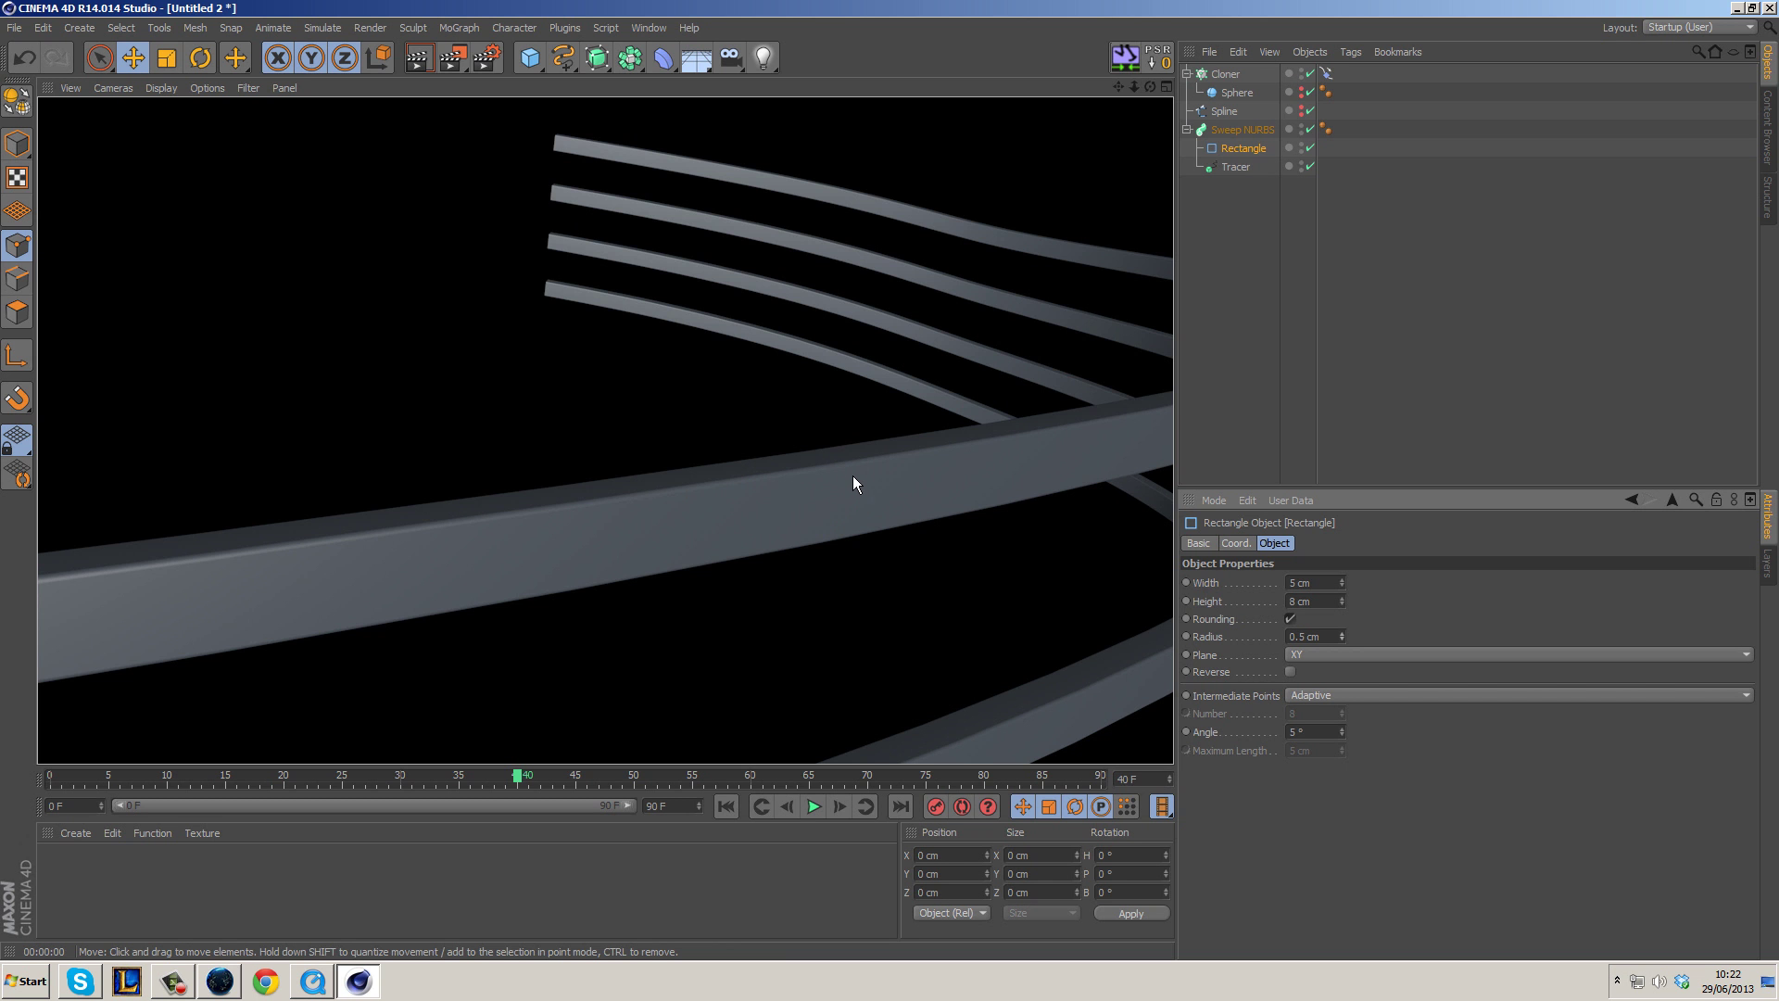
# Switch the viewport display to shading with lines and examine the segments along the strands.
pyautogui.scroll(-10, 897, 491)
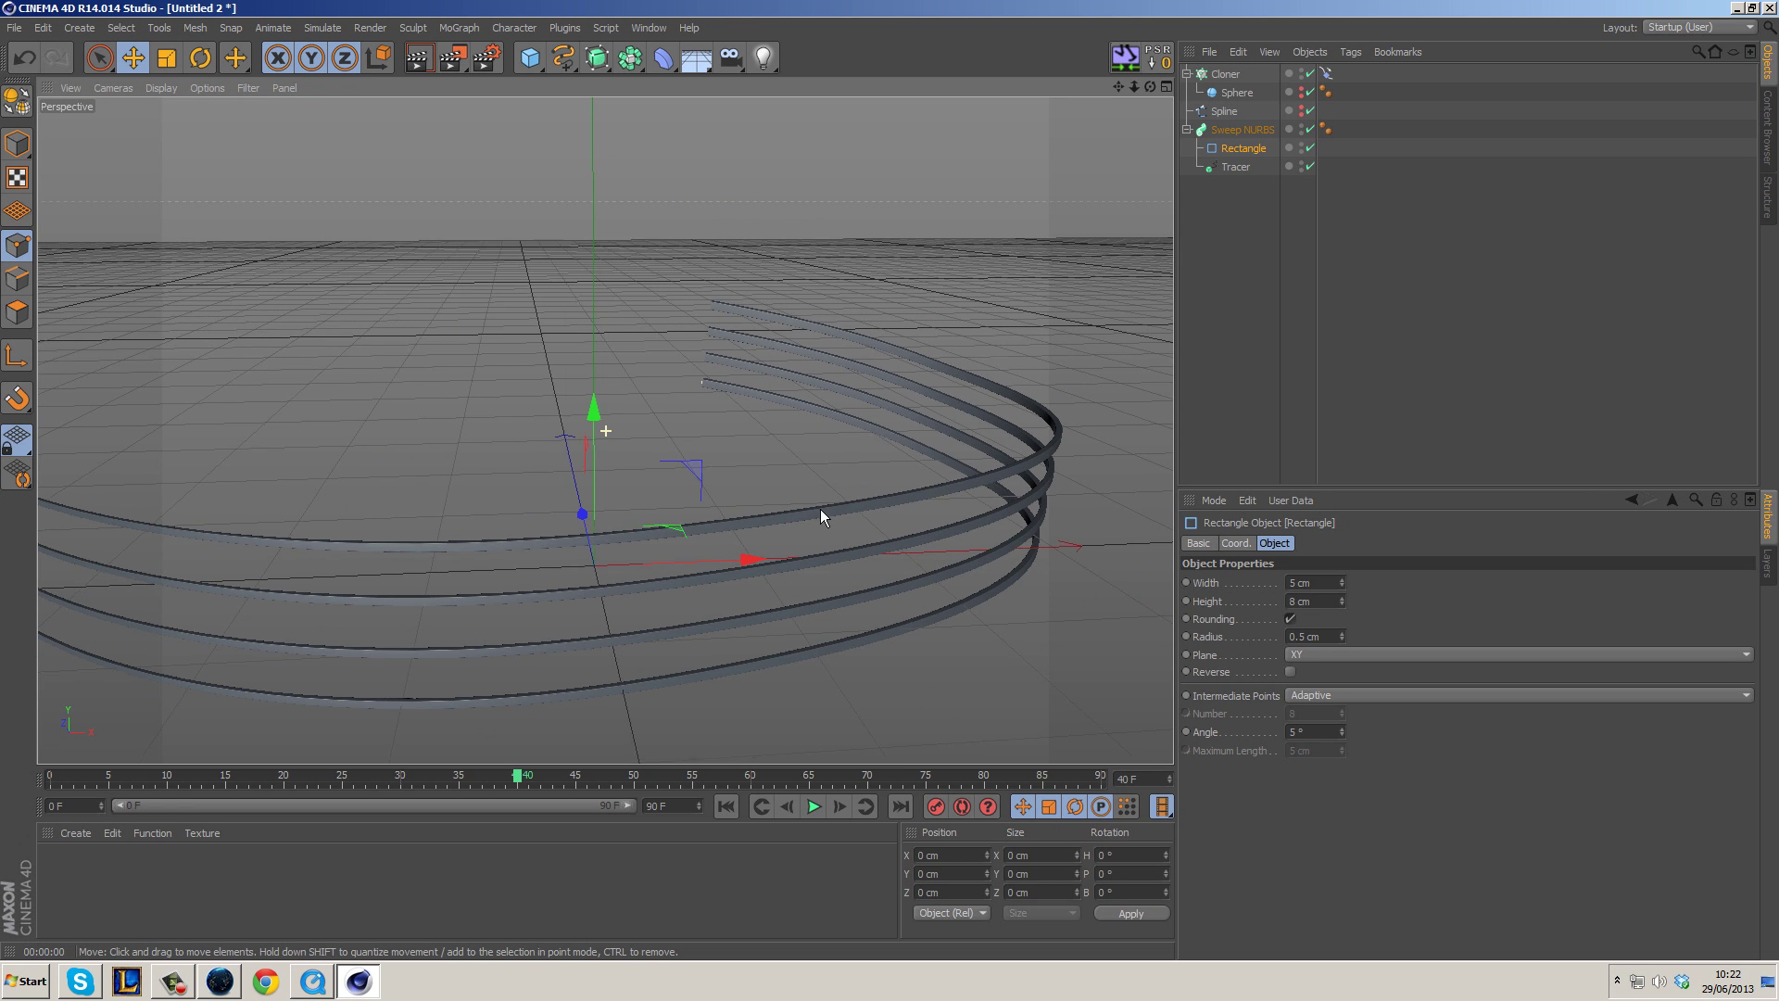
pyautogui.keyDown('alt'); pyautogui.moveTo(820, 526); pyautogui.dragTo(908, 430, button='middle'); pyautogui.keyUp('alt')
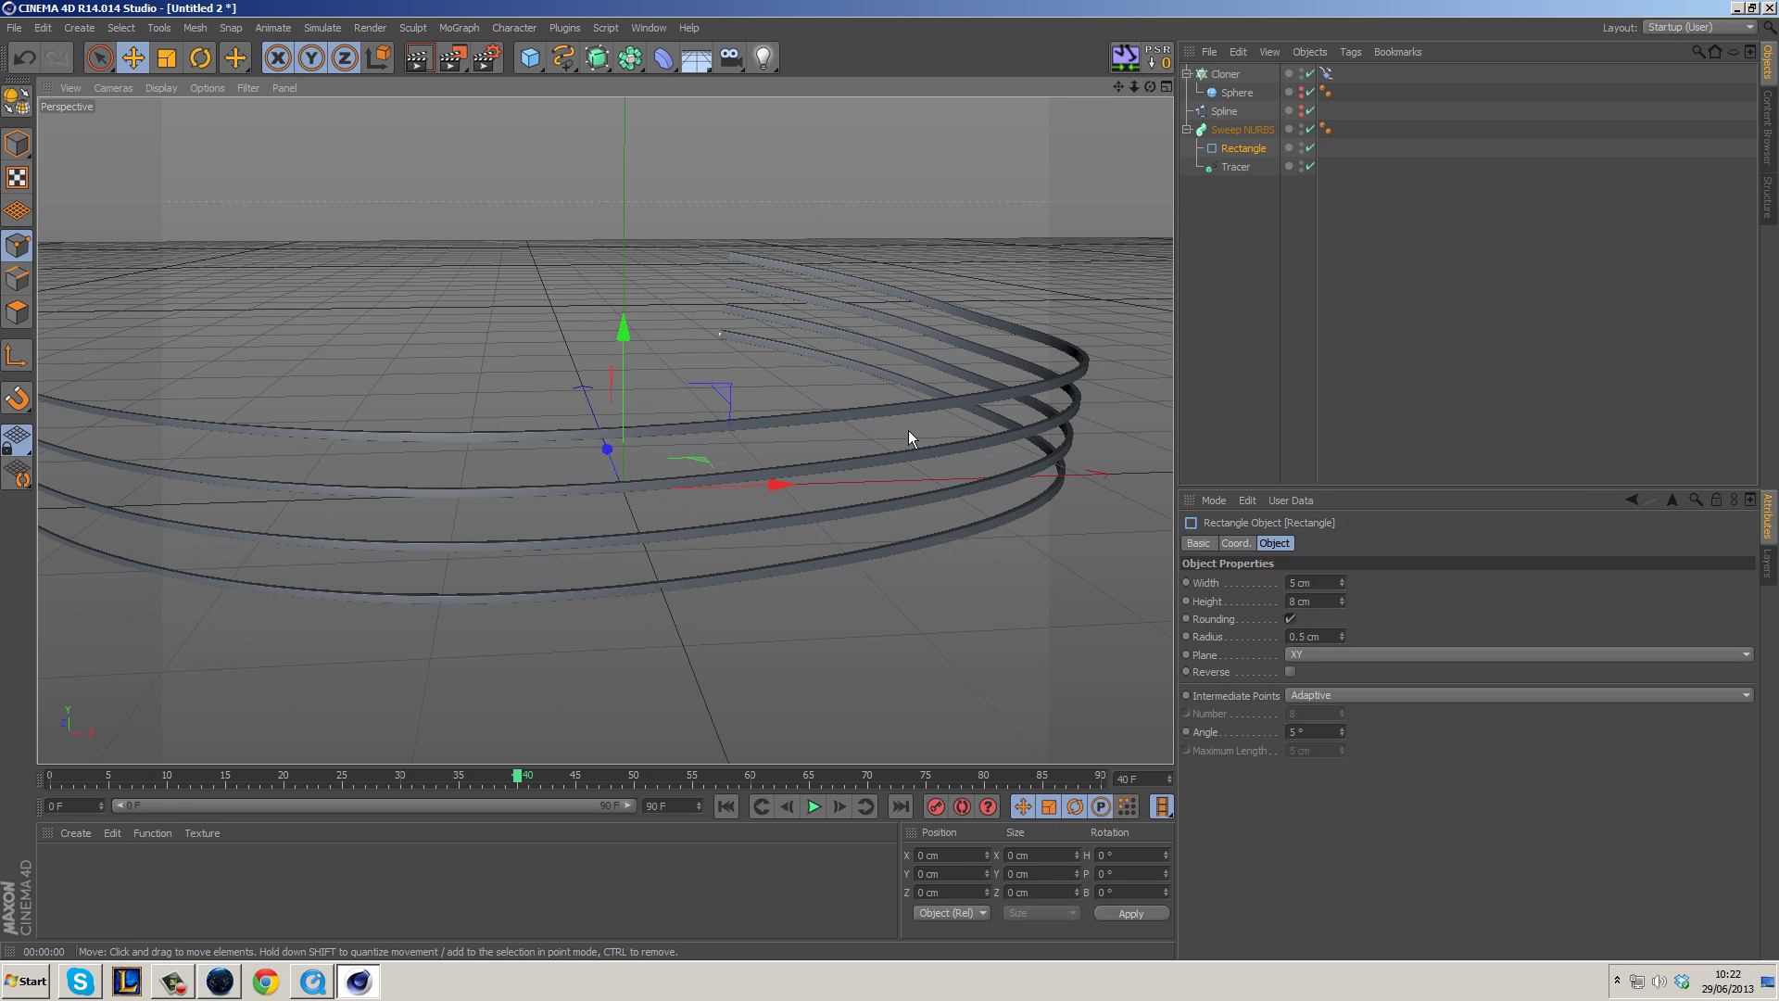
pyautogui.click(158, 87)
pyautogui.click(185, 133)
pyautogui.keyDown('alt'); pyautogui.moveTo(866, 484); pyautogui.dragTo(585, 396); pyautogui.keyUp('alt')
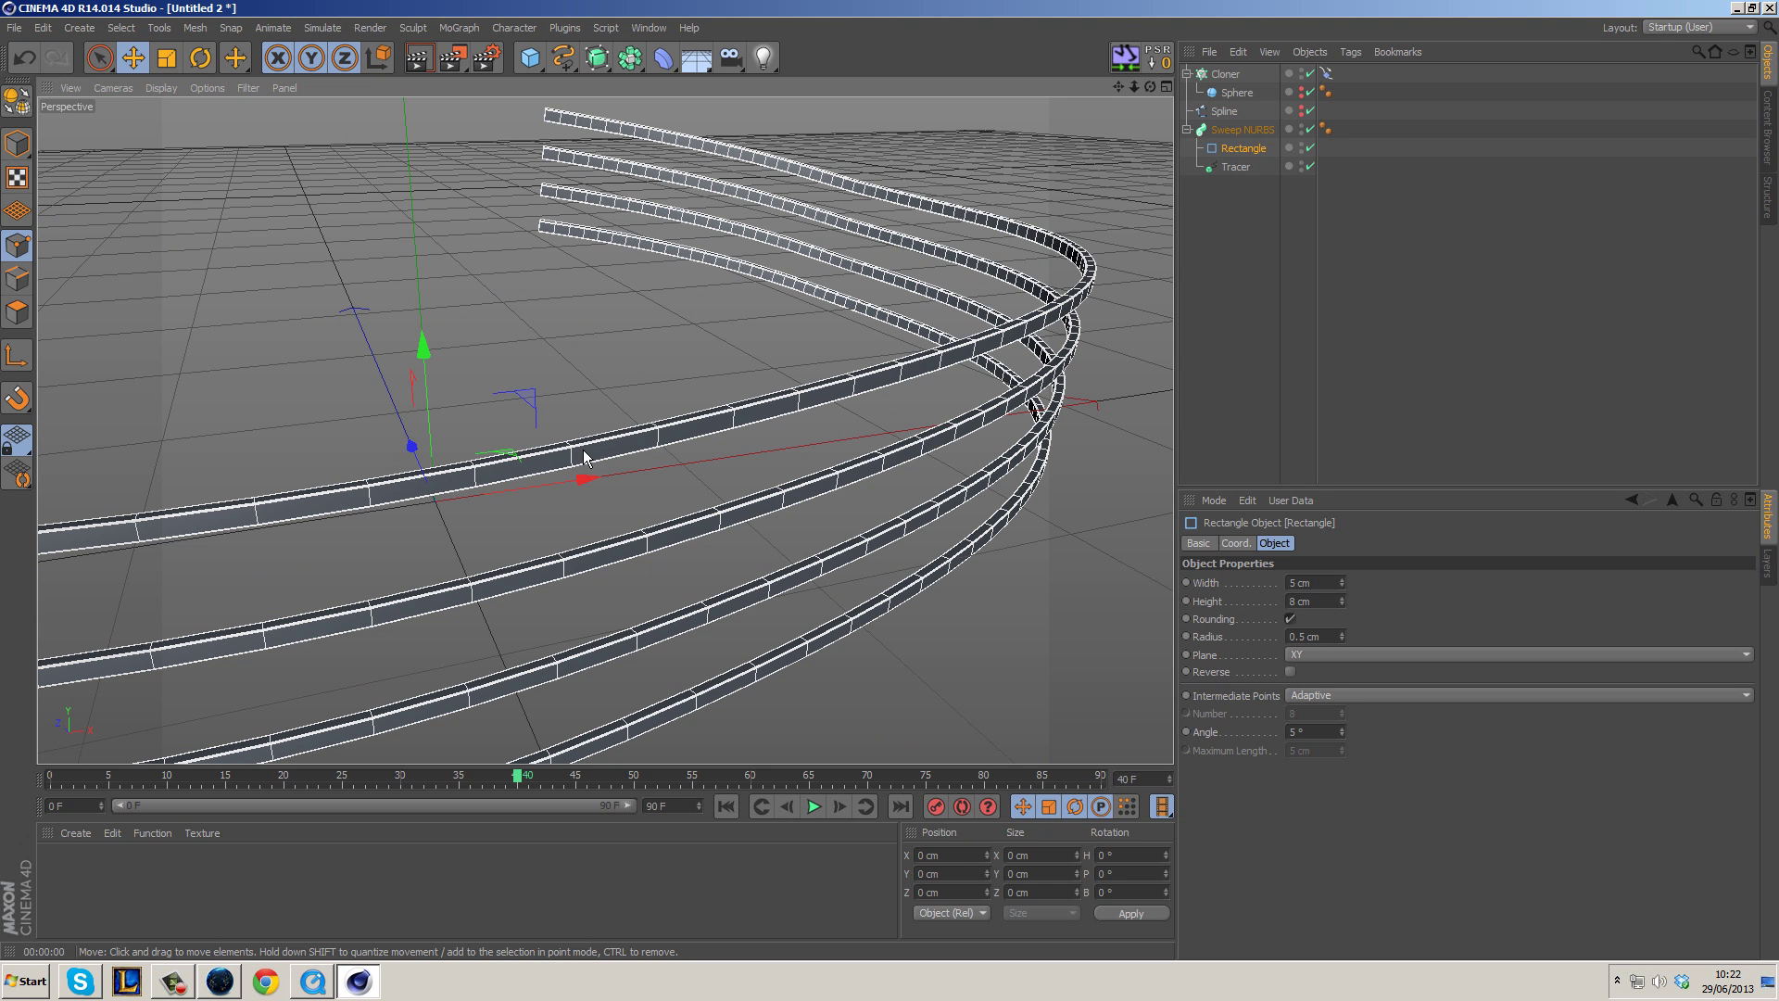
# Try intermediate point angles of 4° and 2° on the profile rectangle, replaying the animation to compare the strand segments.
pyautogui.click(1341, 738)
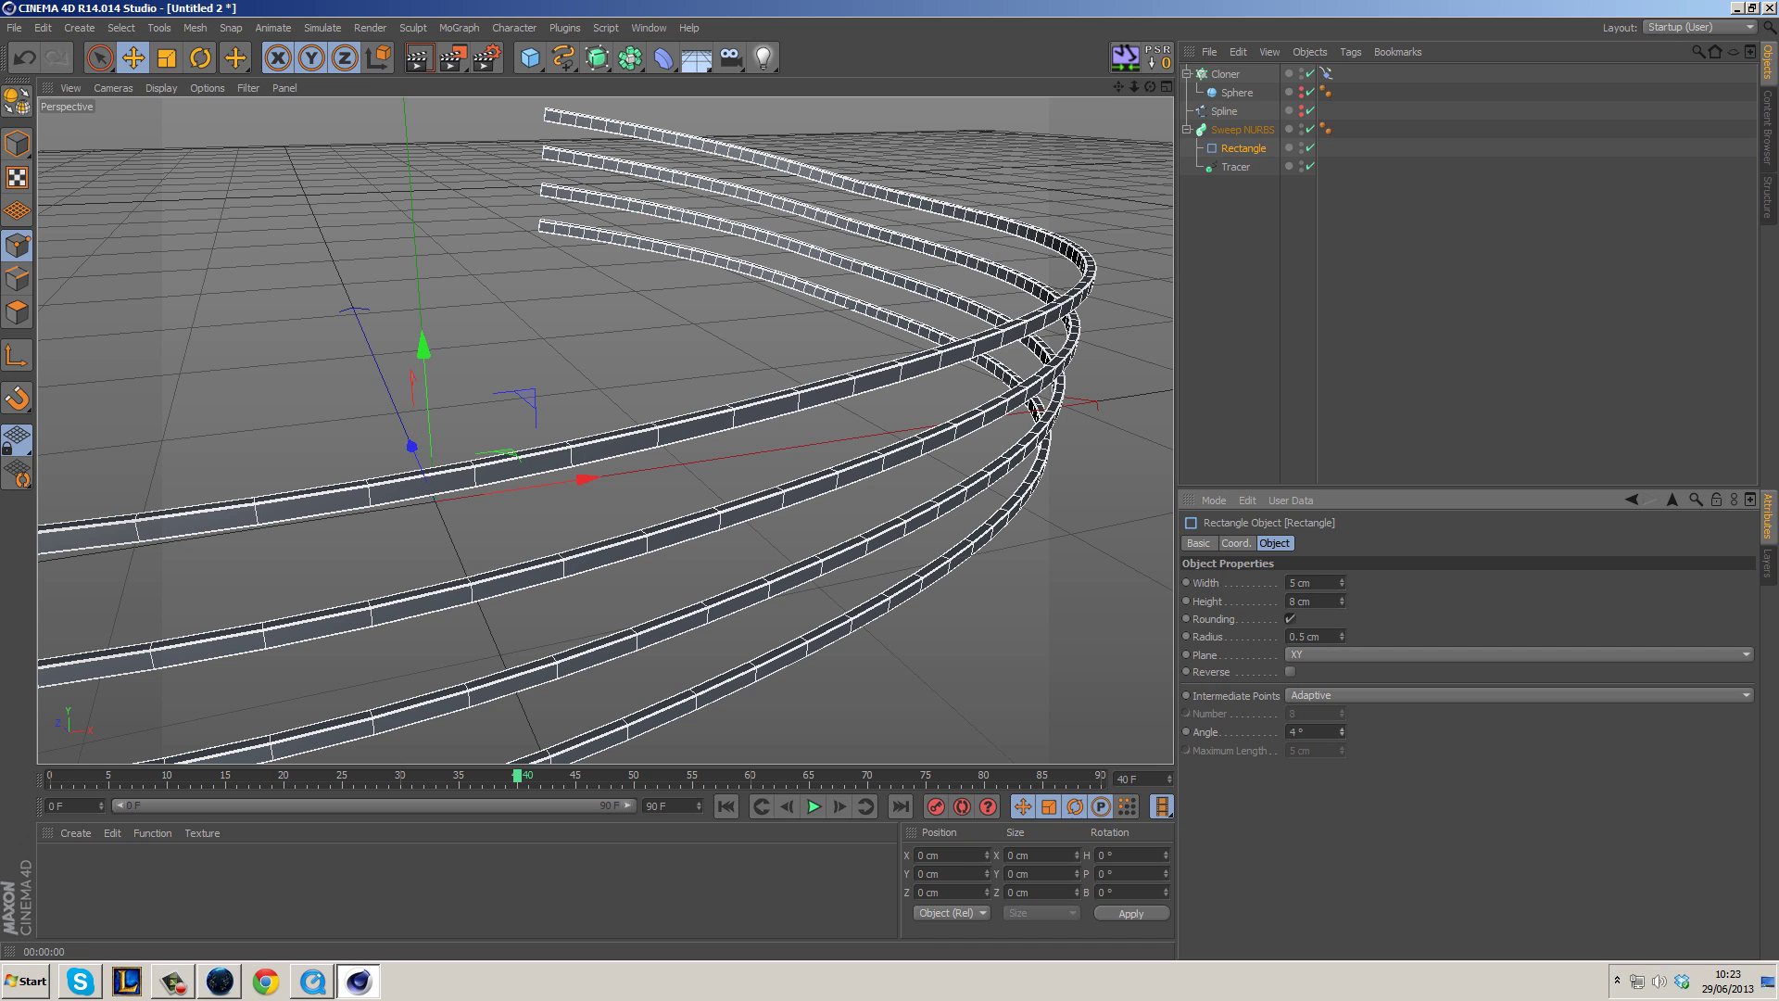
pyautogui.click(1341, 735)
pyautogui.click(725, 806)
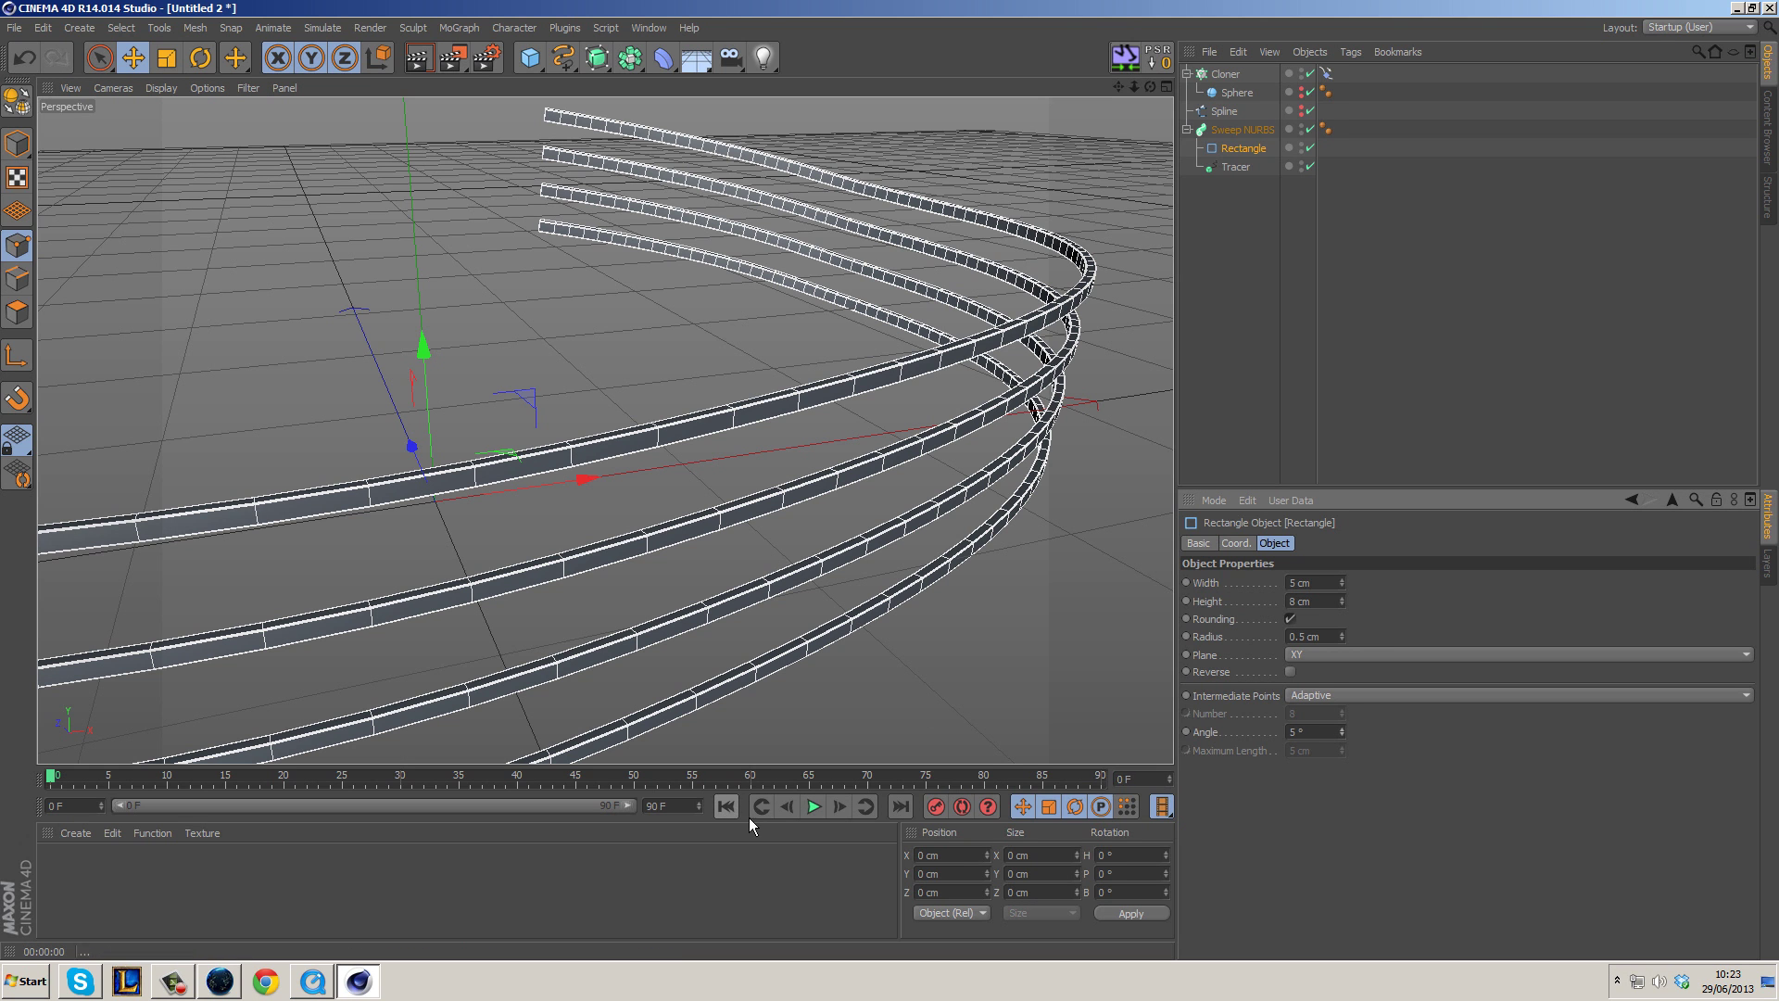
pyautogui.click(816, 806)
pyautogui.click(815, 806)
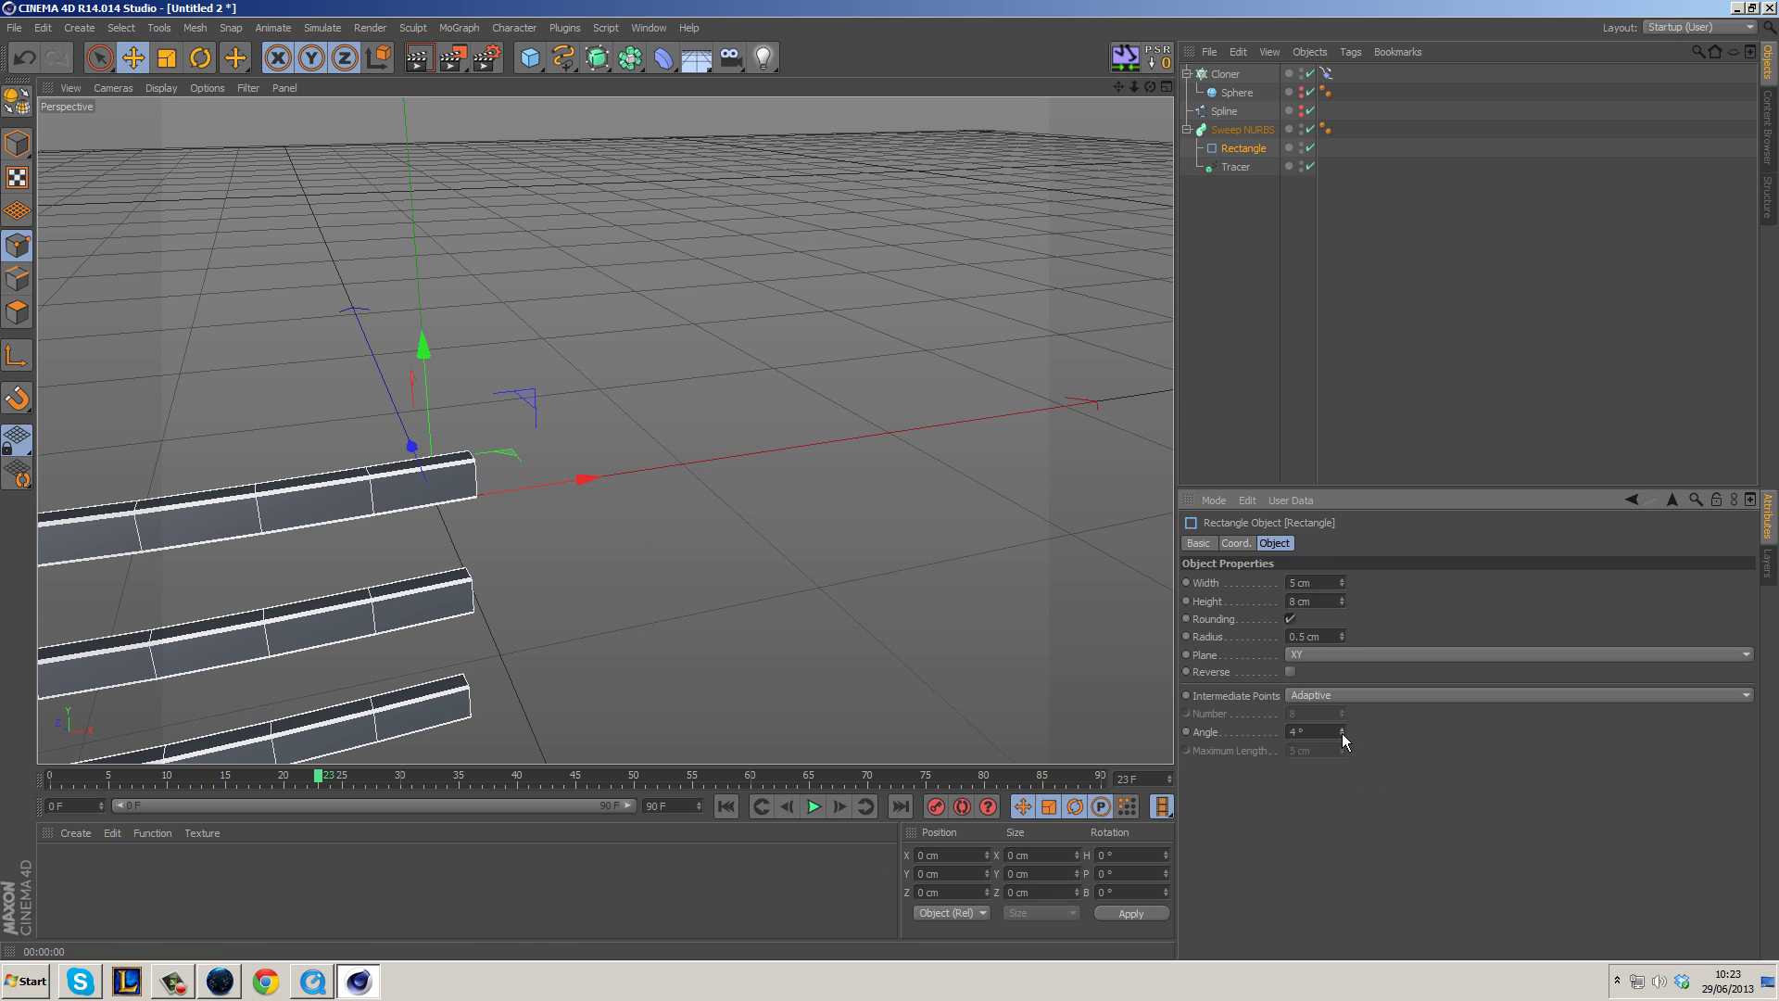
pyautogui.click(726, 806)
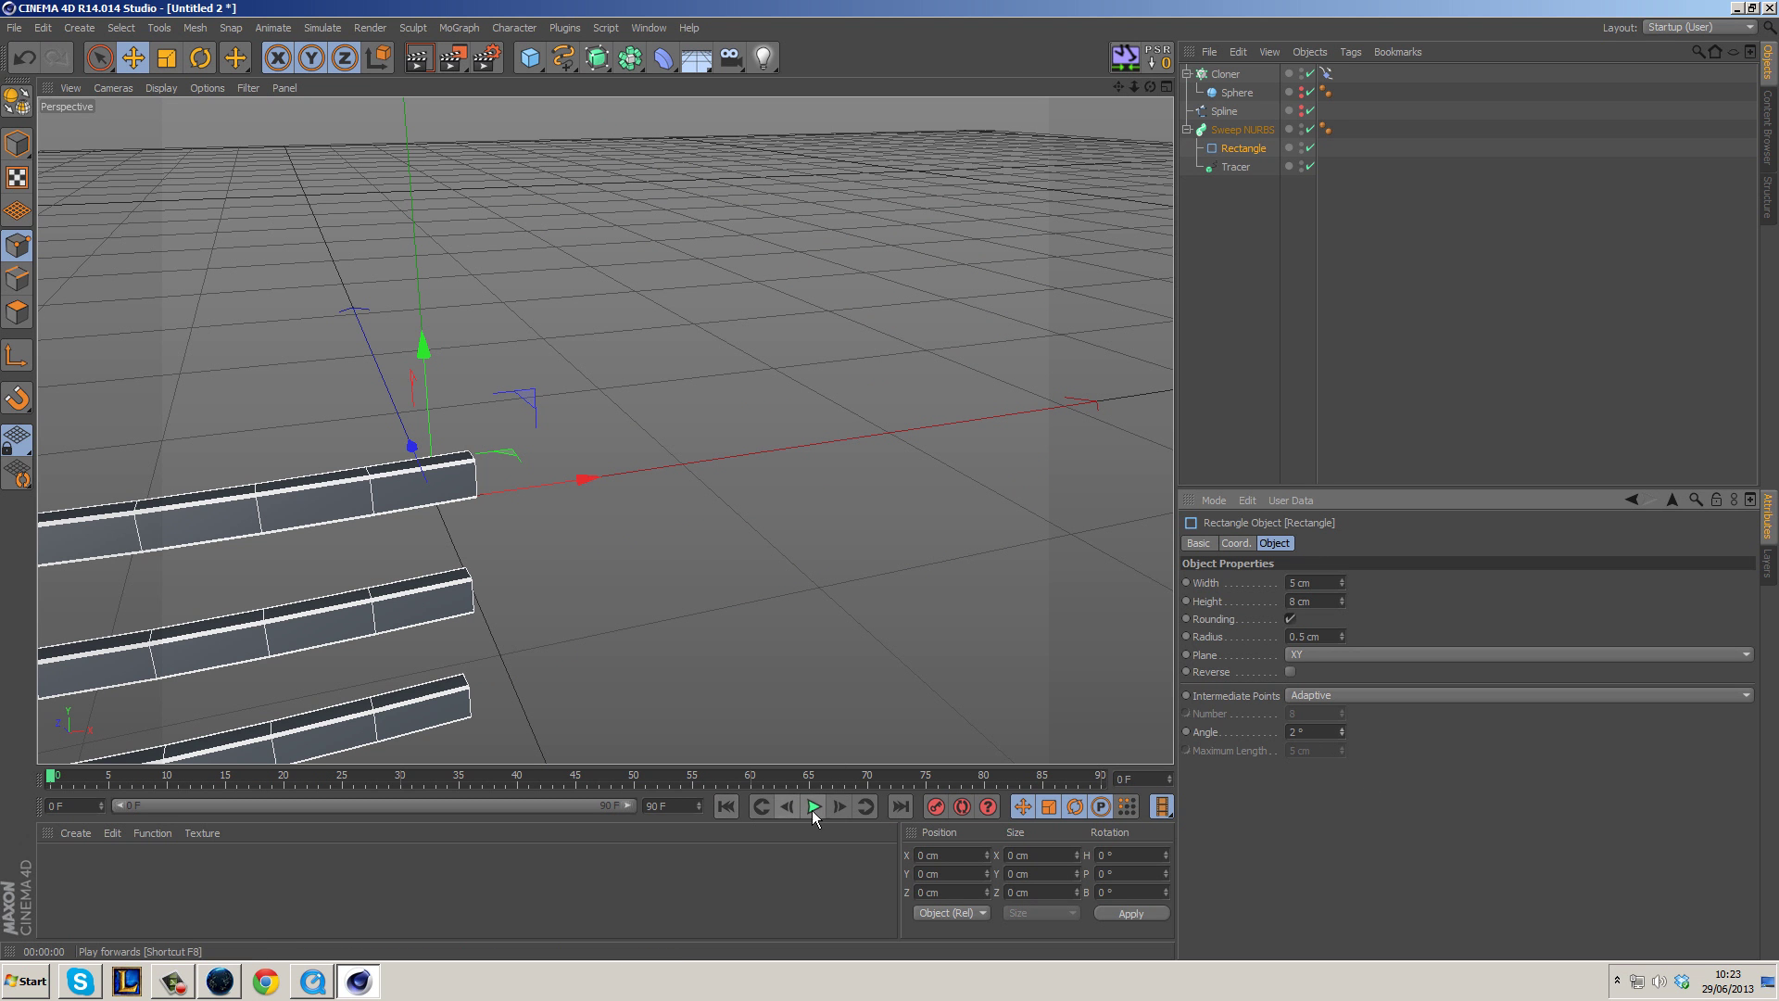
pyautogui.click(813, 806)
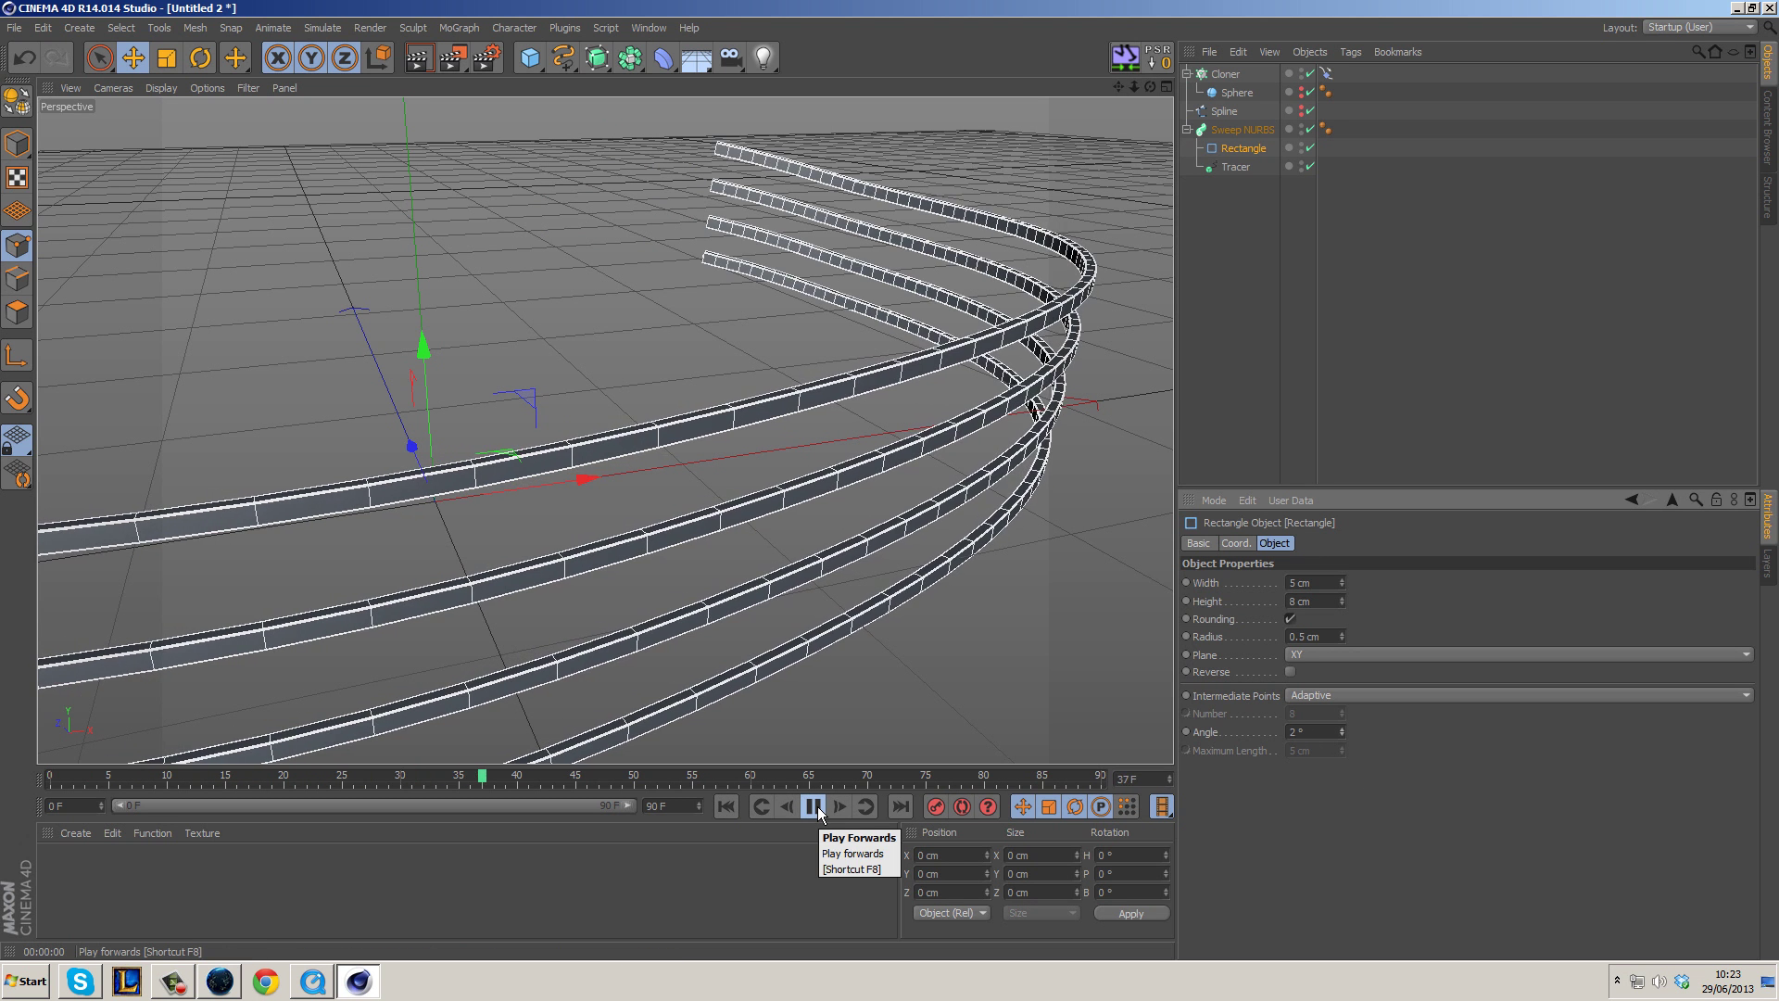
pyautogui.click(815, 806)
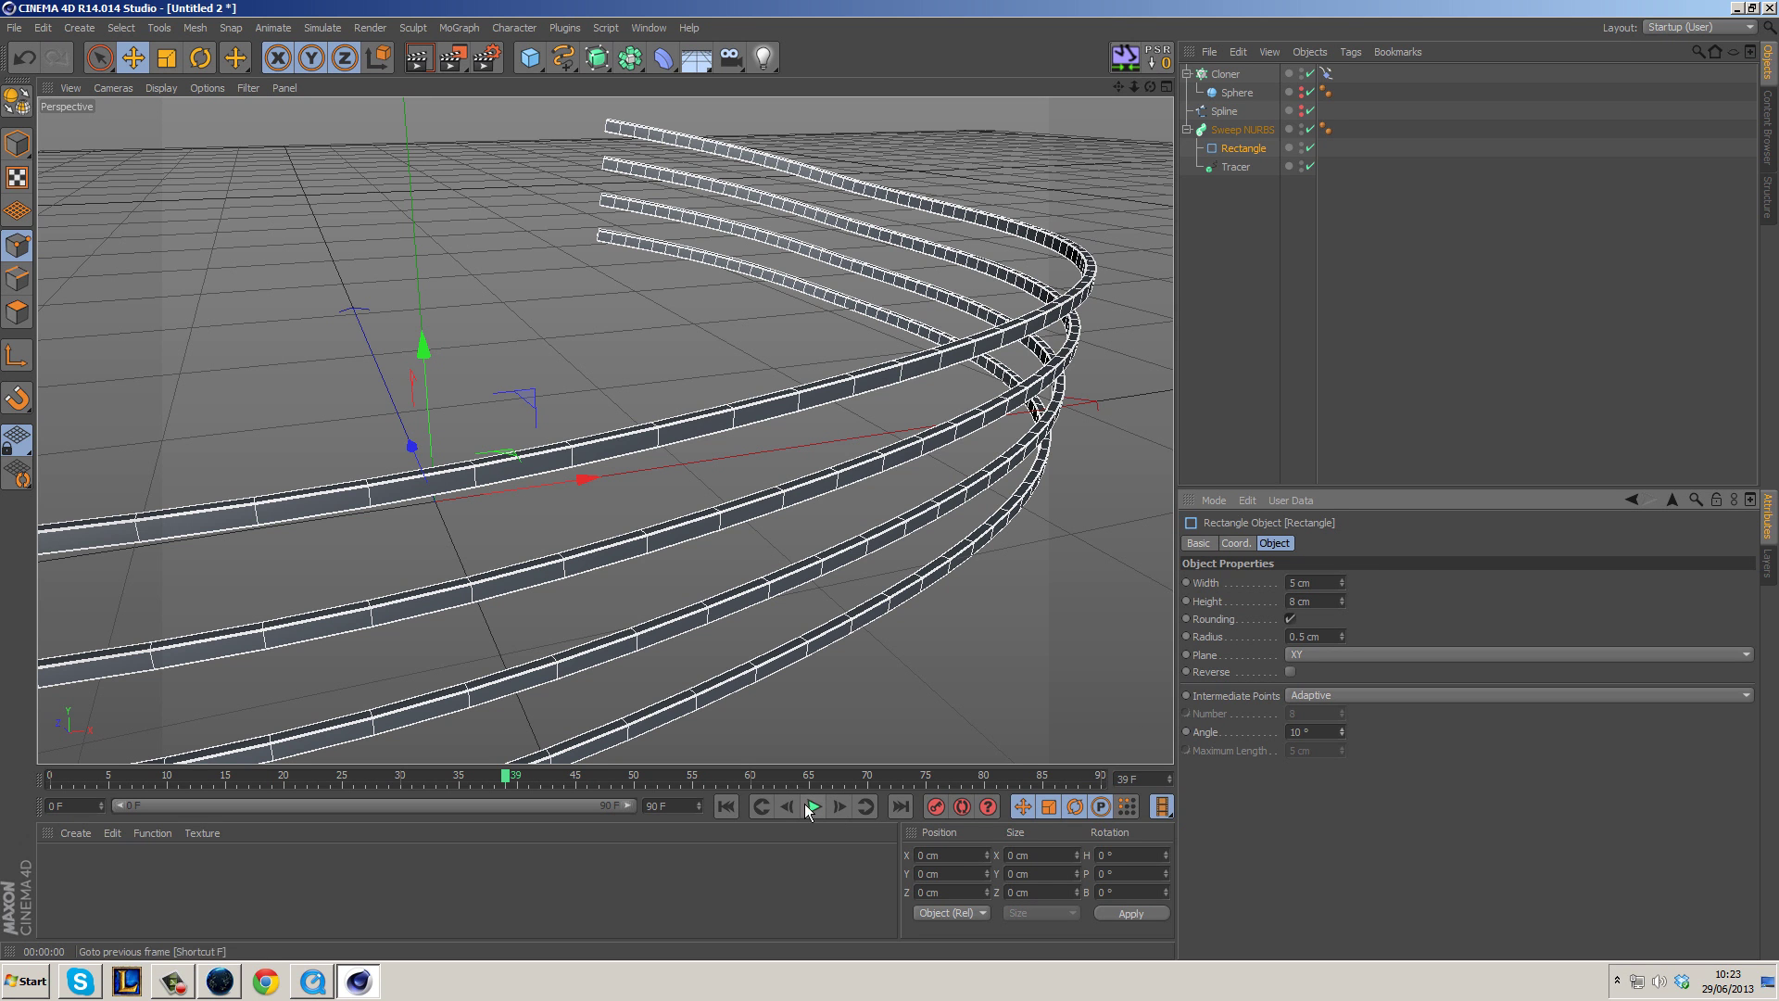
# Set the profile rectangle's intermediate point angle to 10° and replay the animation to frame 43.
pyautogui.click(725, 806)
pyautogui.click(814, 806)
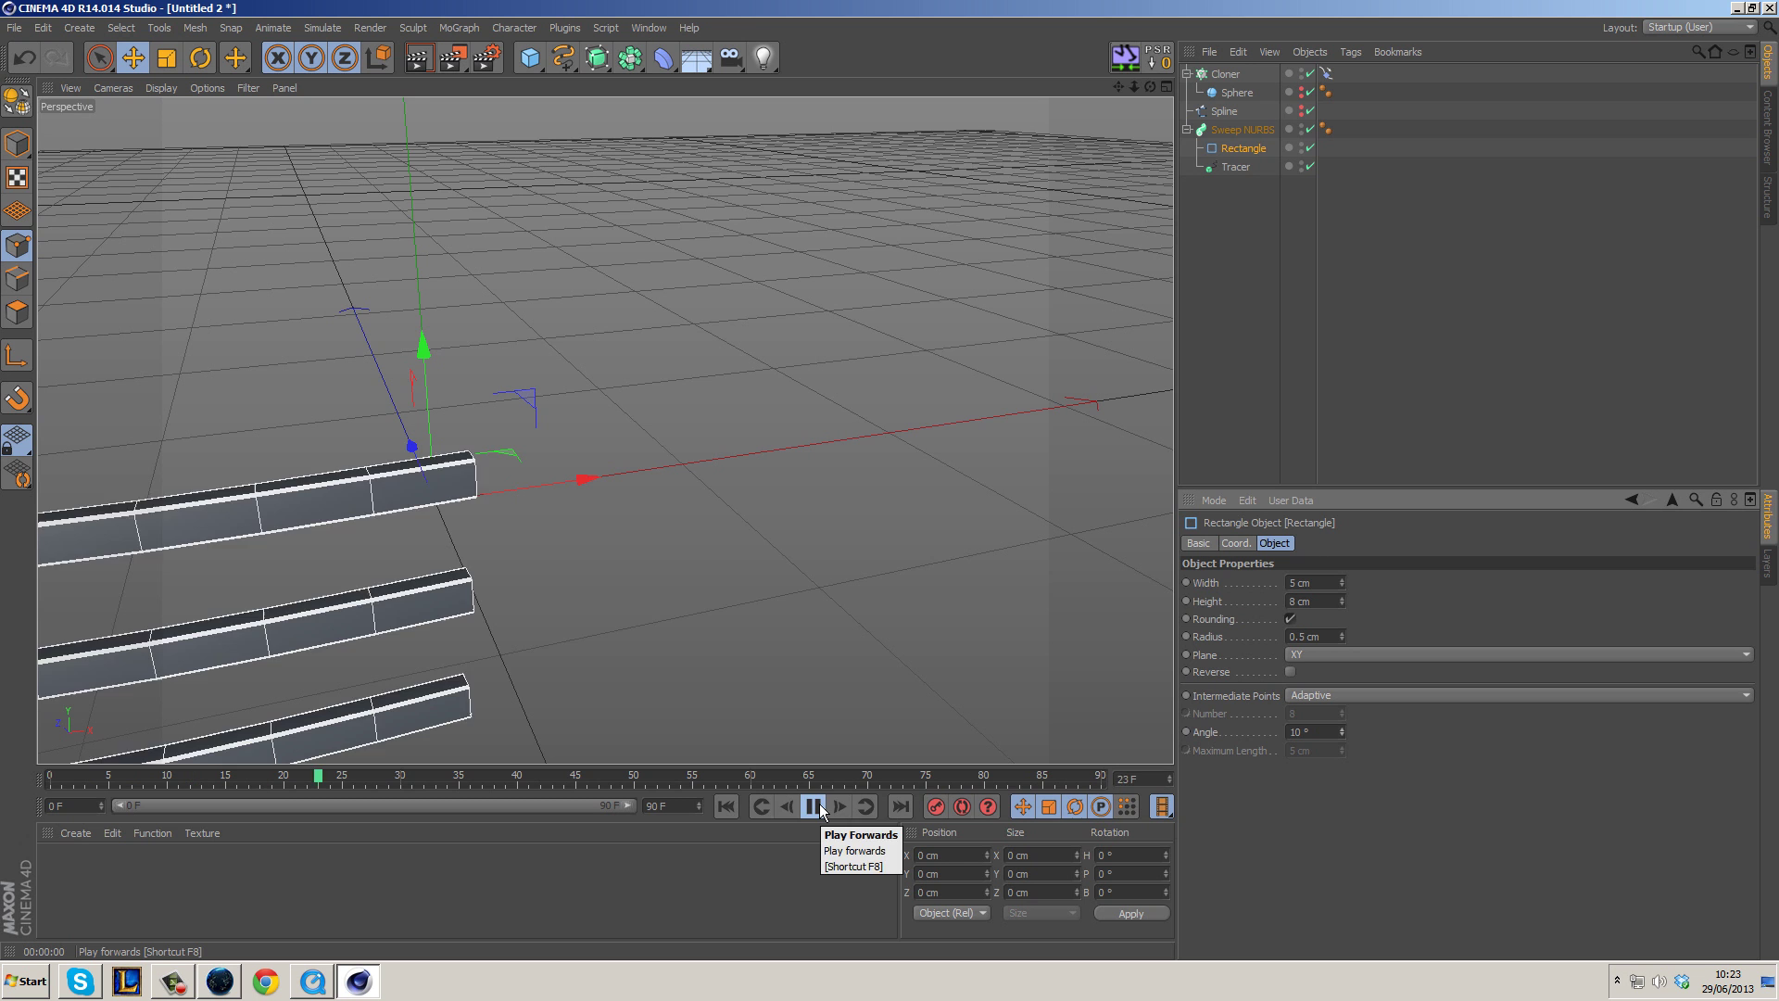
pyautogui.click(816, 806)
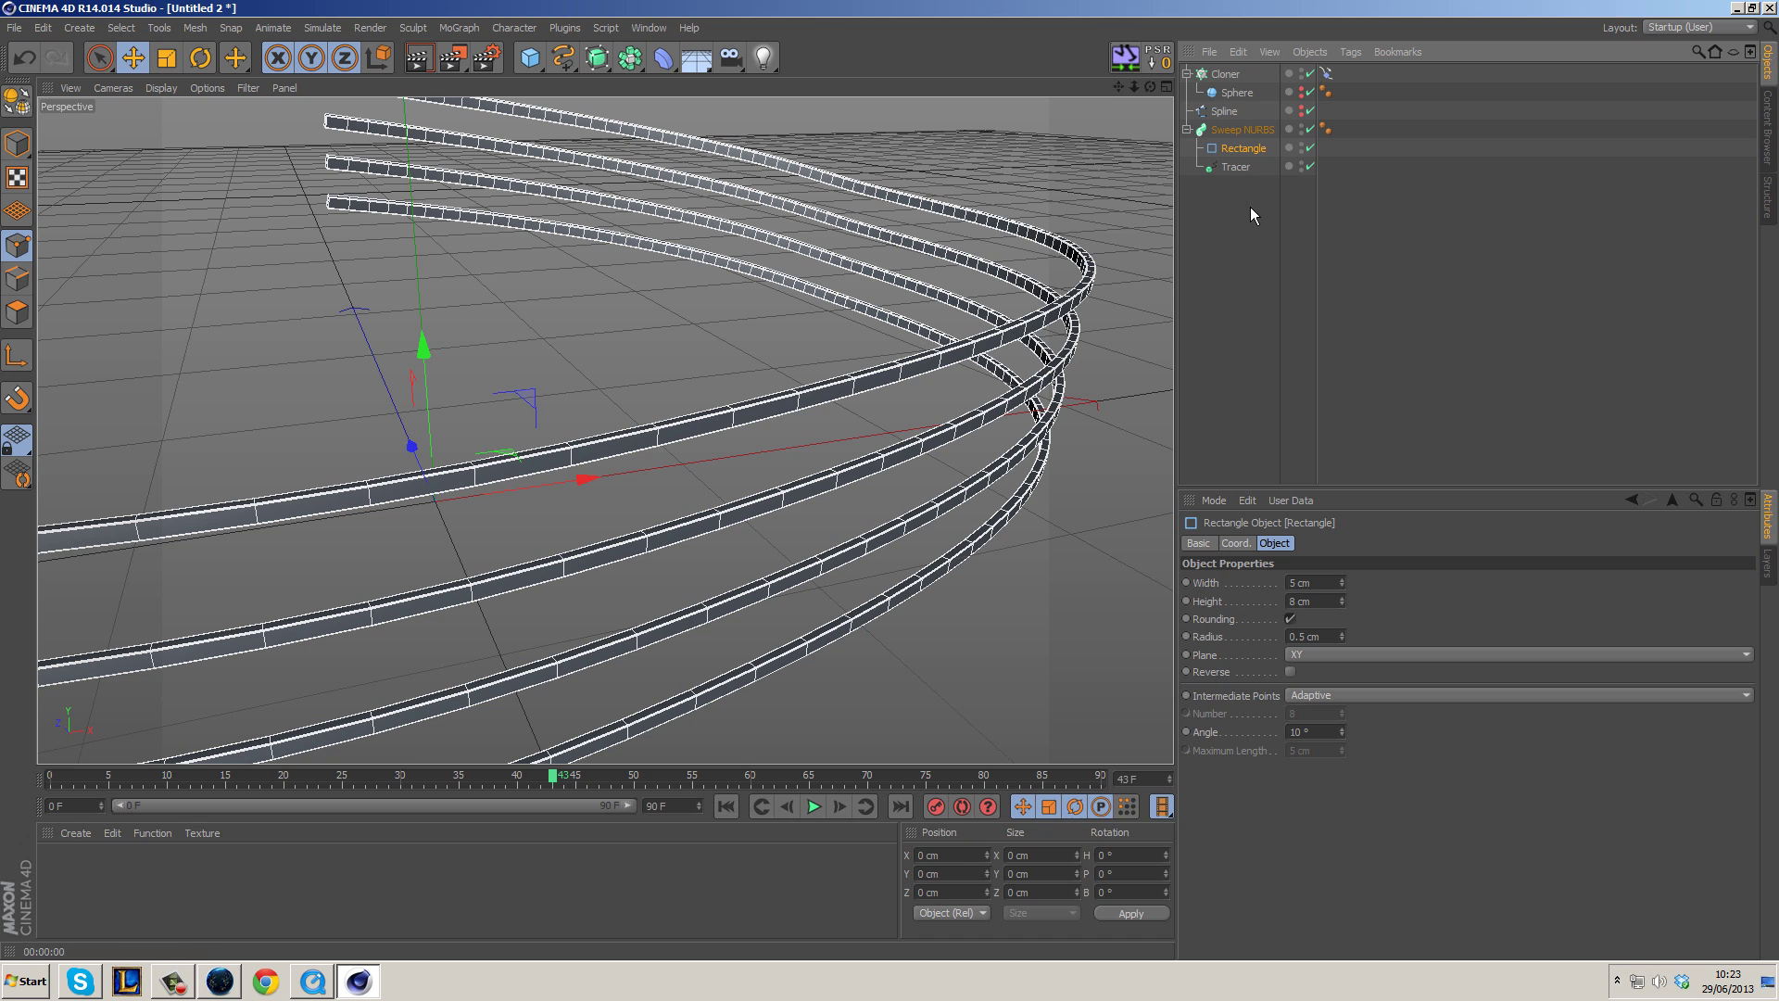
# Set the Tracer's number of intermediate points to 6 and replay the animation from the start to frame 38.
pyautogui.click(1243, 165)
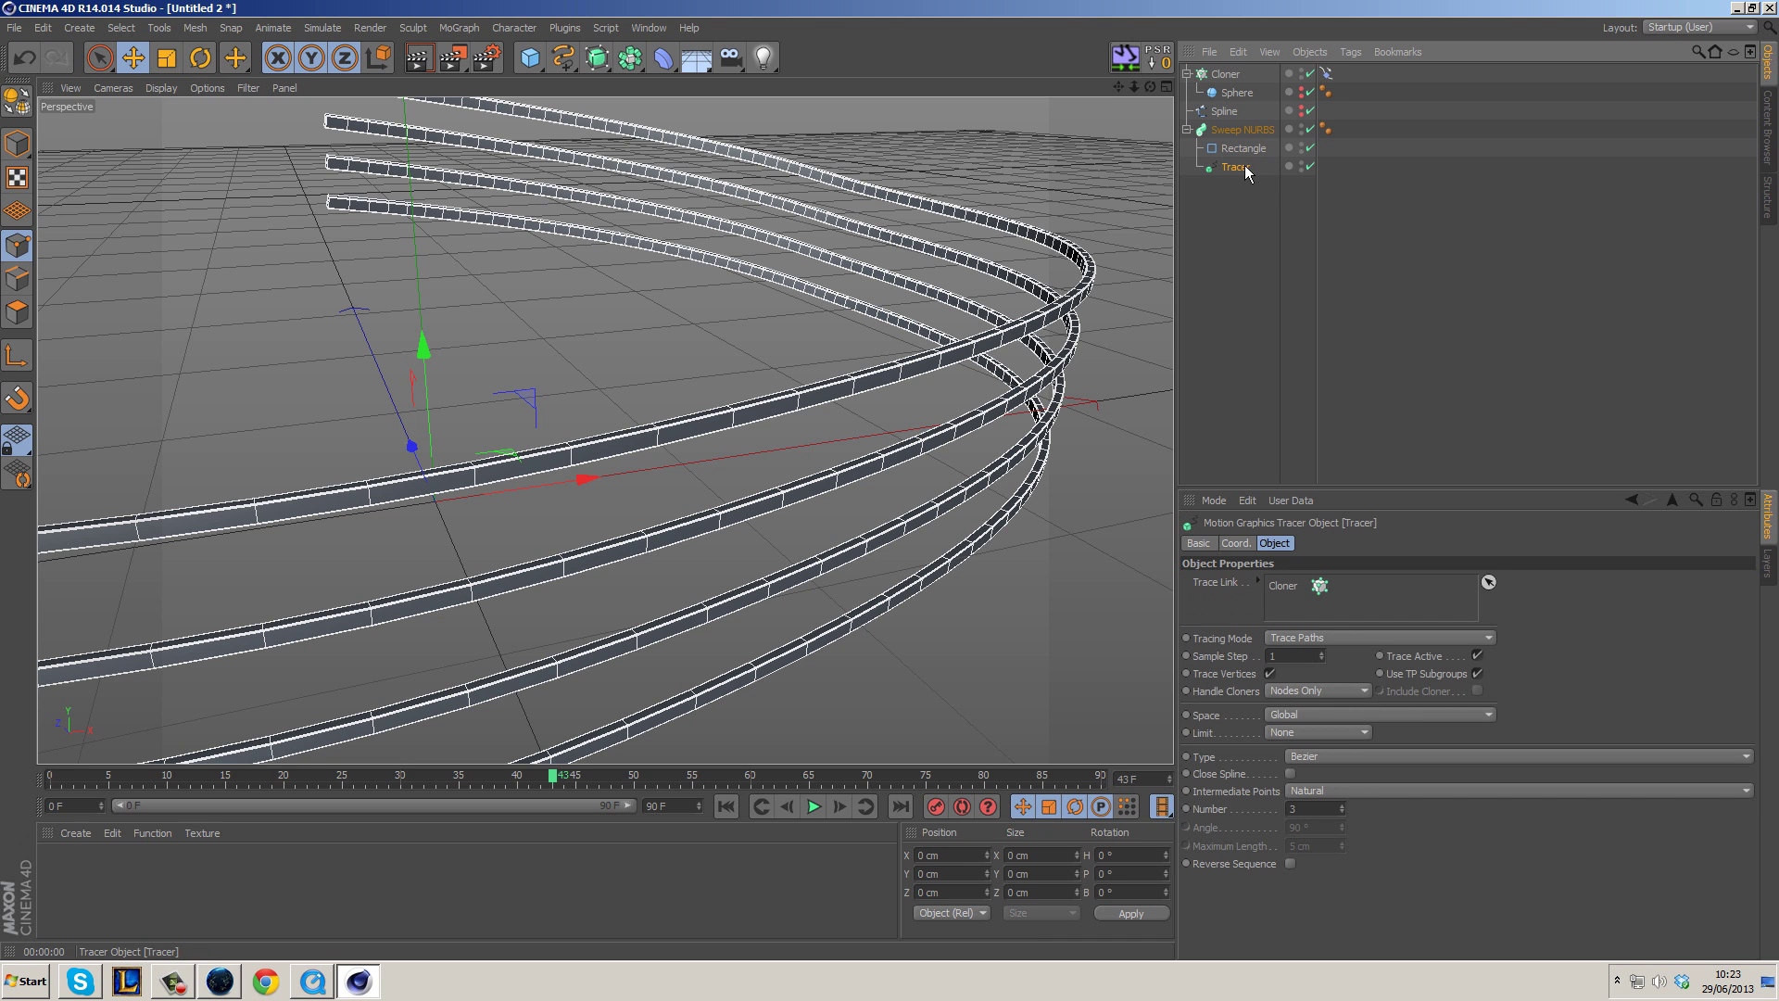
pyautogui.click(1341, 813)
pyautogui.click(1344, 805)
pyautogui.click(1343, 803)
pyautogui.click(1343, 803)
pyautogui.click(1343, 804)
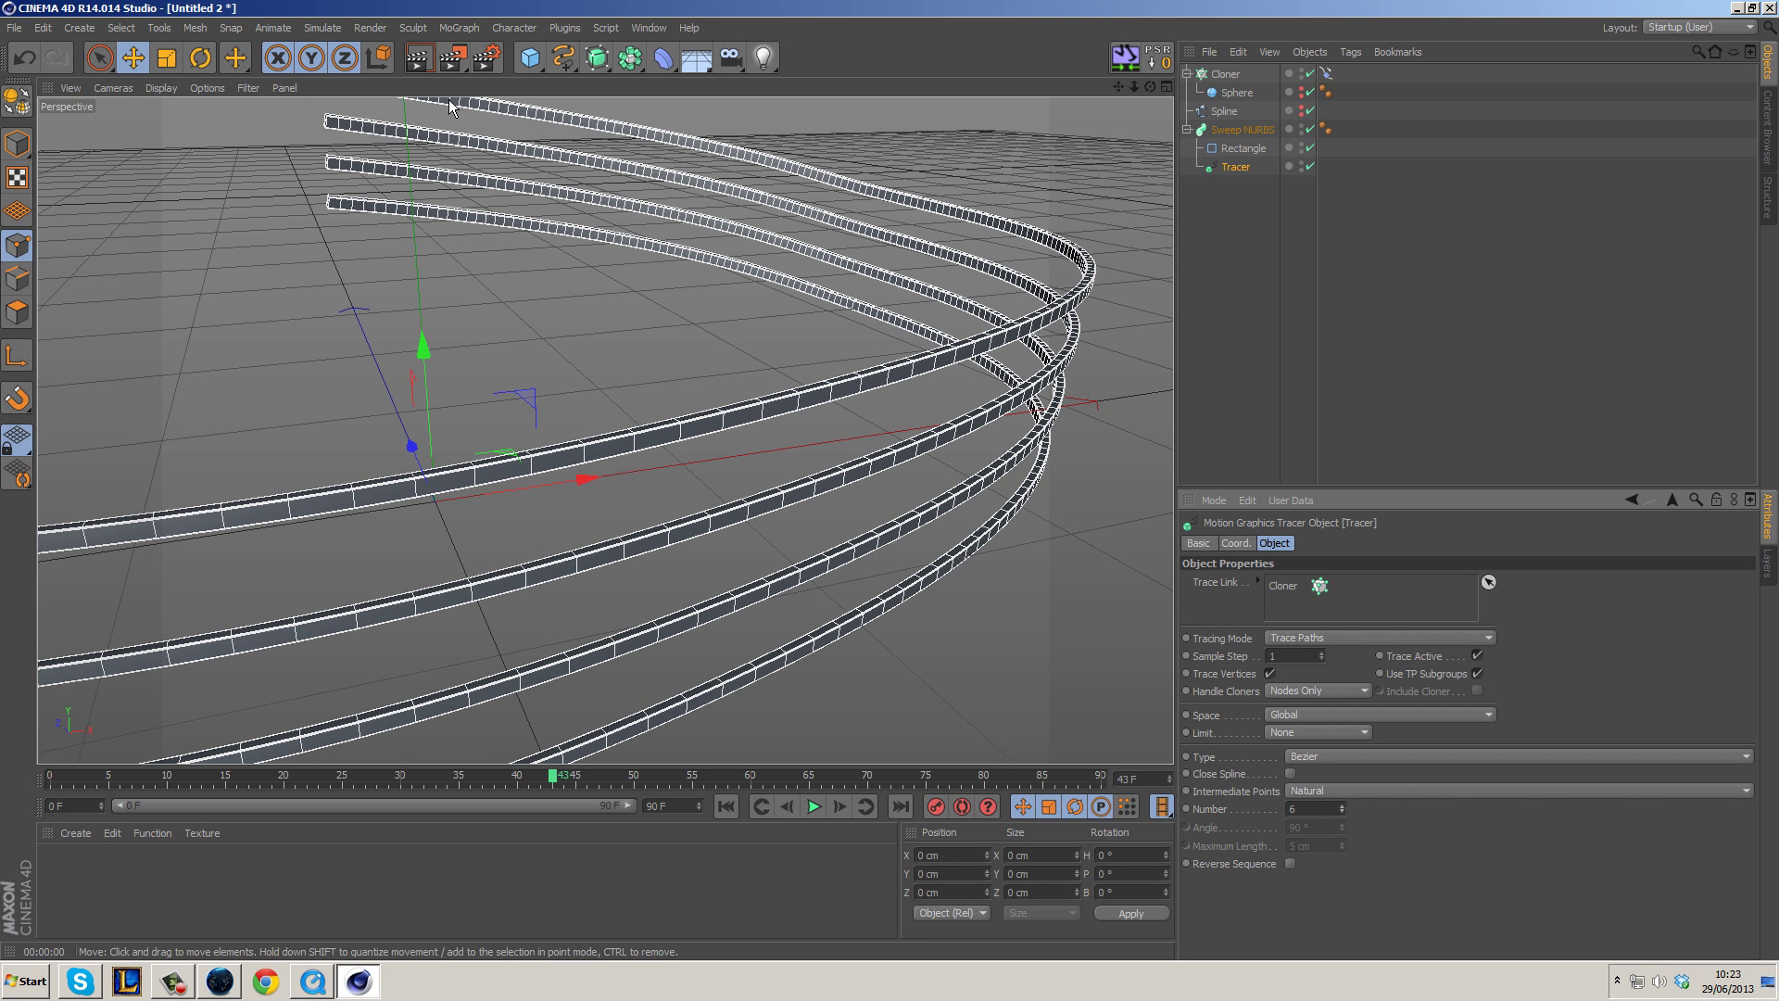
pyautogui.click(725, 806)
pyautogui.click(814, 806)
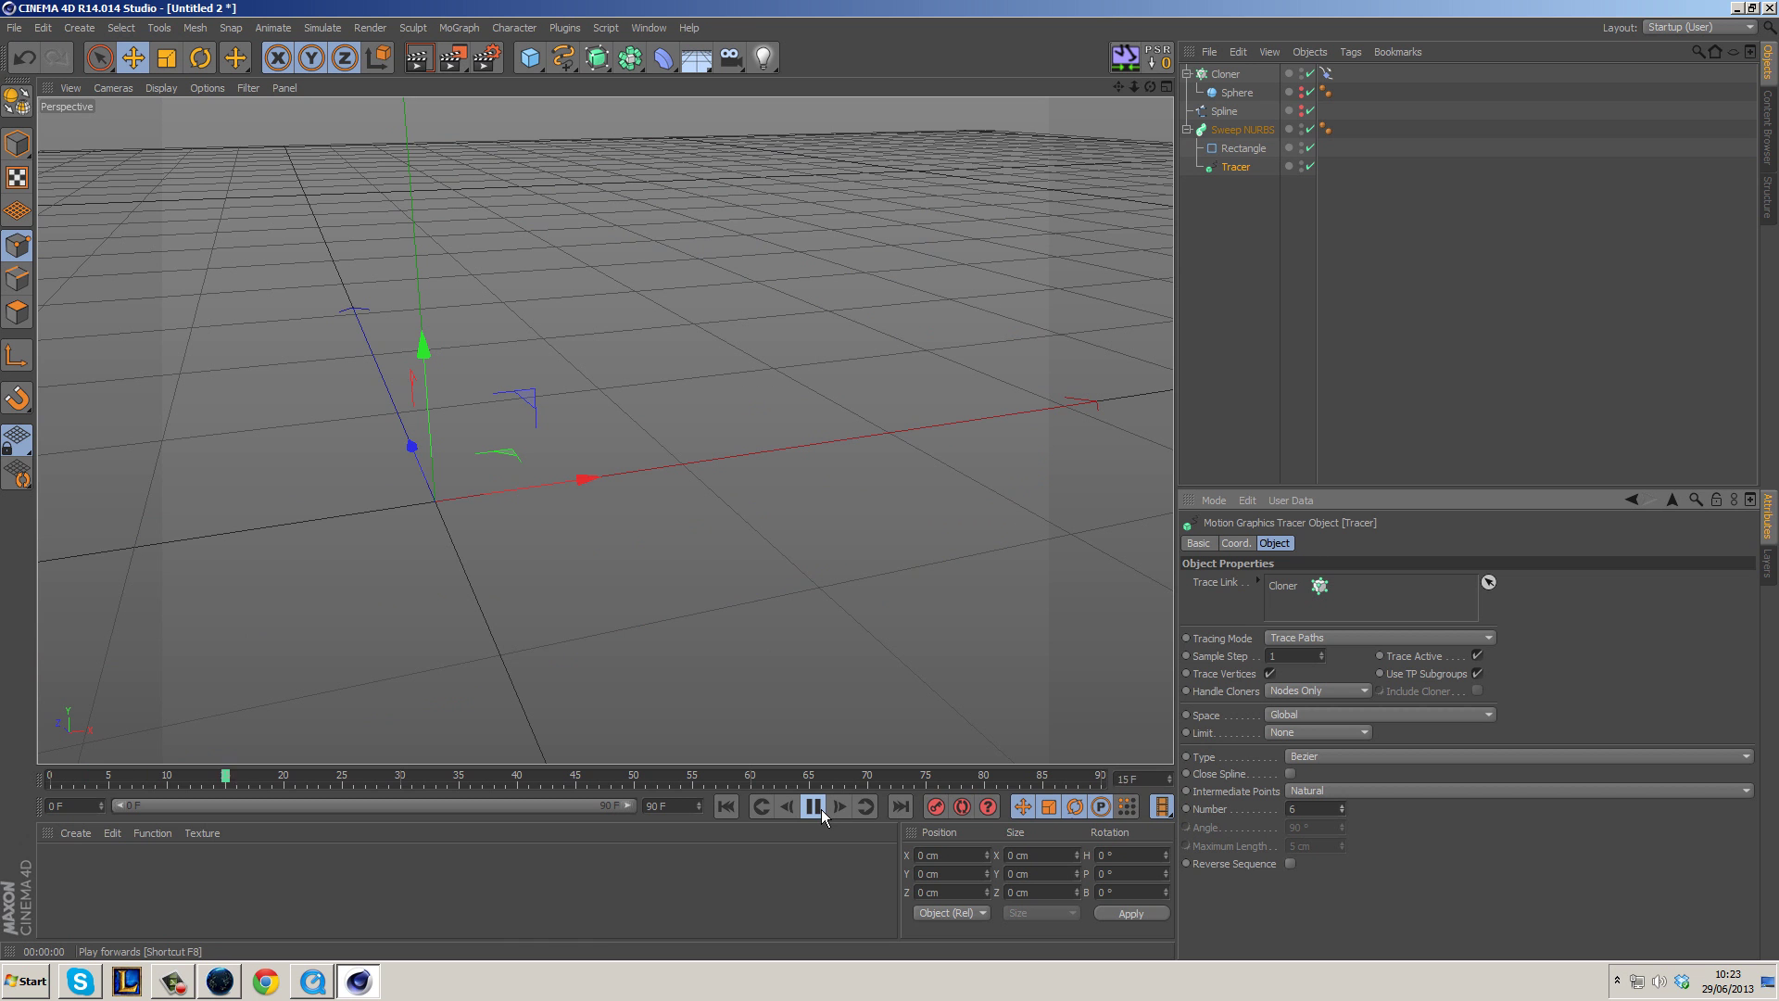
pyautogui.click(814, 806)
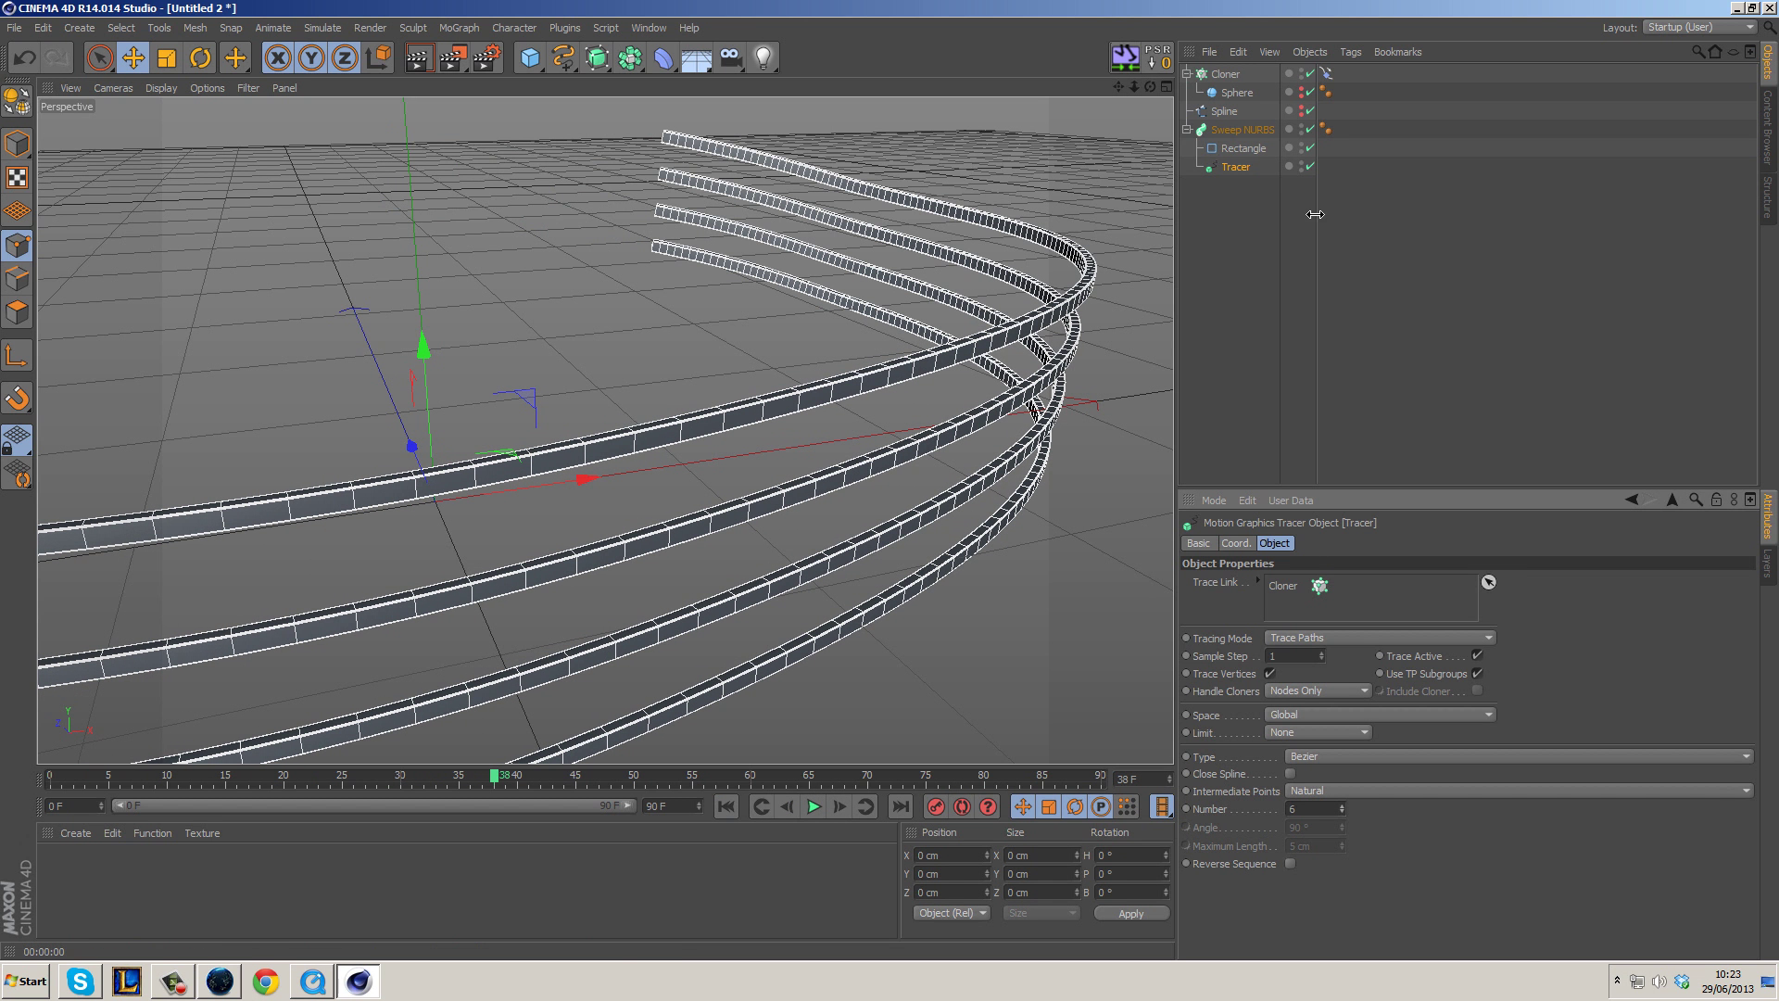
# Compare the Rectangle and Tracer settings, replay the animation with the whole loop in view, and return to frame 0.
pyautogui.click(1253, 148)
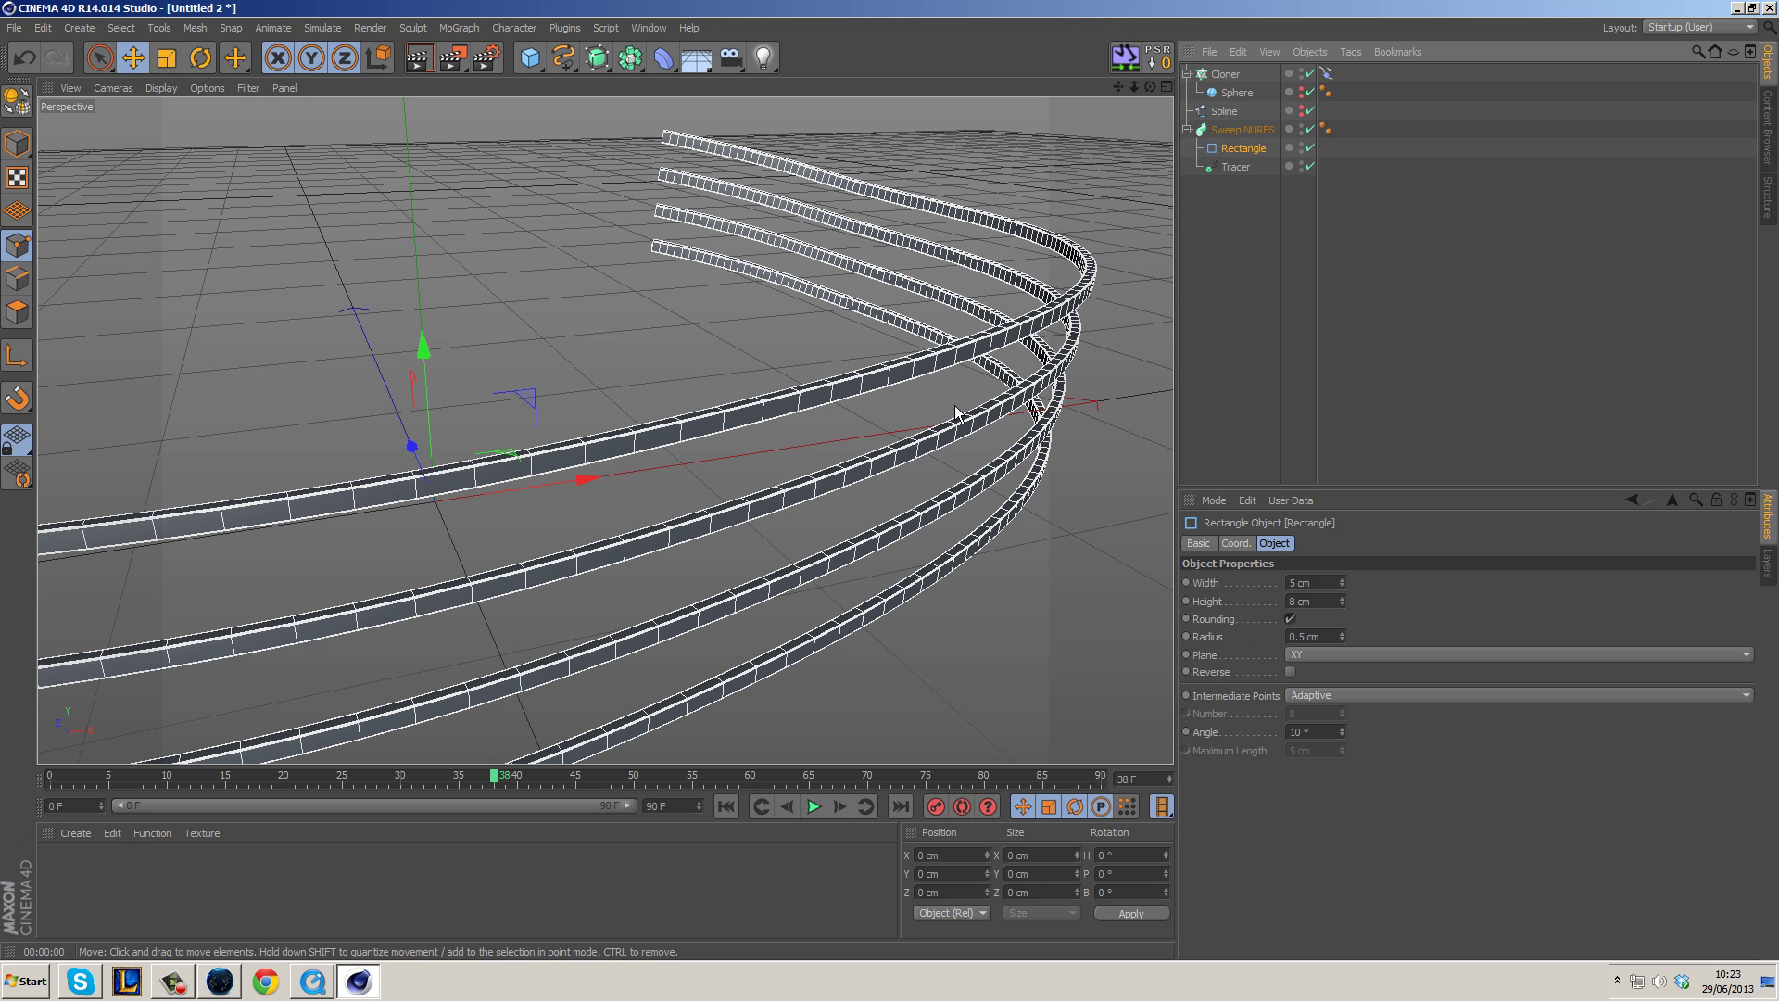
pyautogui.click(1233, 167)
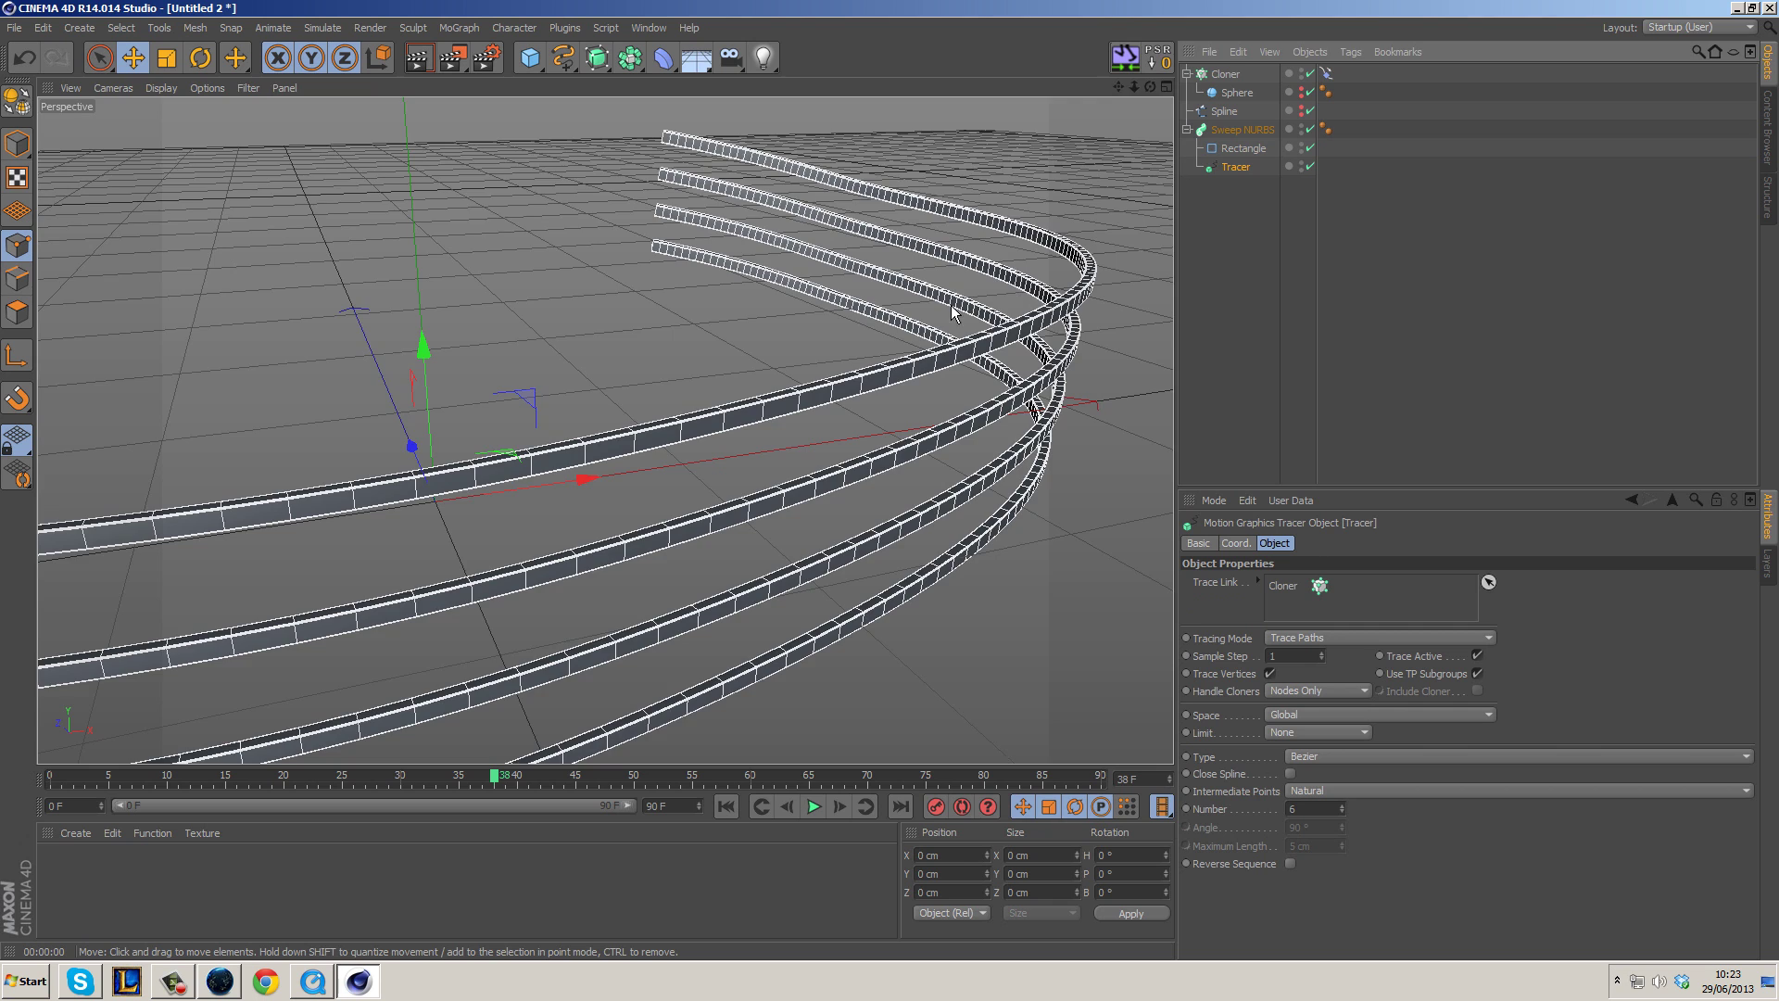
pyautogui.scroll(-5, 959, 311)
pyautogui.scroll(-1, 1005, 400)
pyautogui.keyDown('alt'); pyautogui.moveTo(1005, 400); pyautogui.dragTo(969, 399); pyautogui.keyUp('alt')
pyautogui.click(725, 806)
pyautogui.click(814, 806)
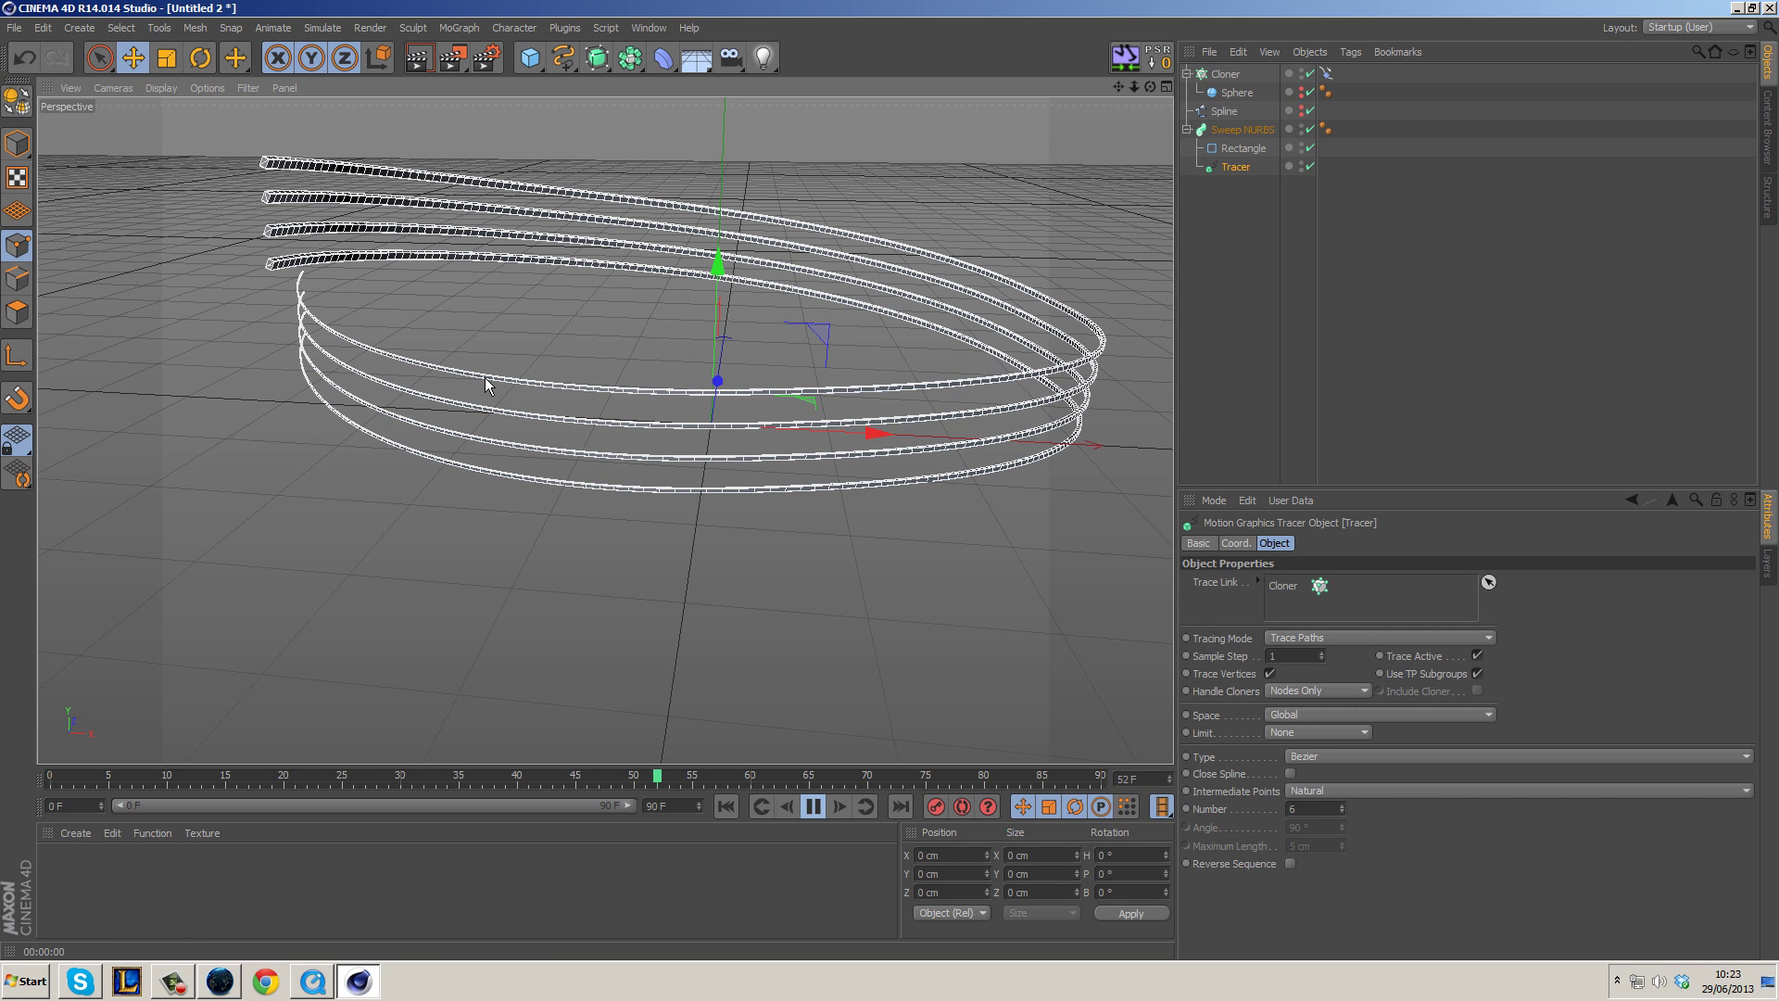
pyautogui.click(812, 806)
pyautogui.click(726, 807)
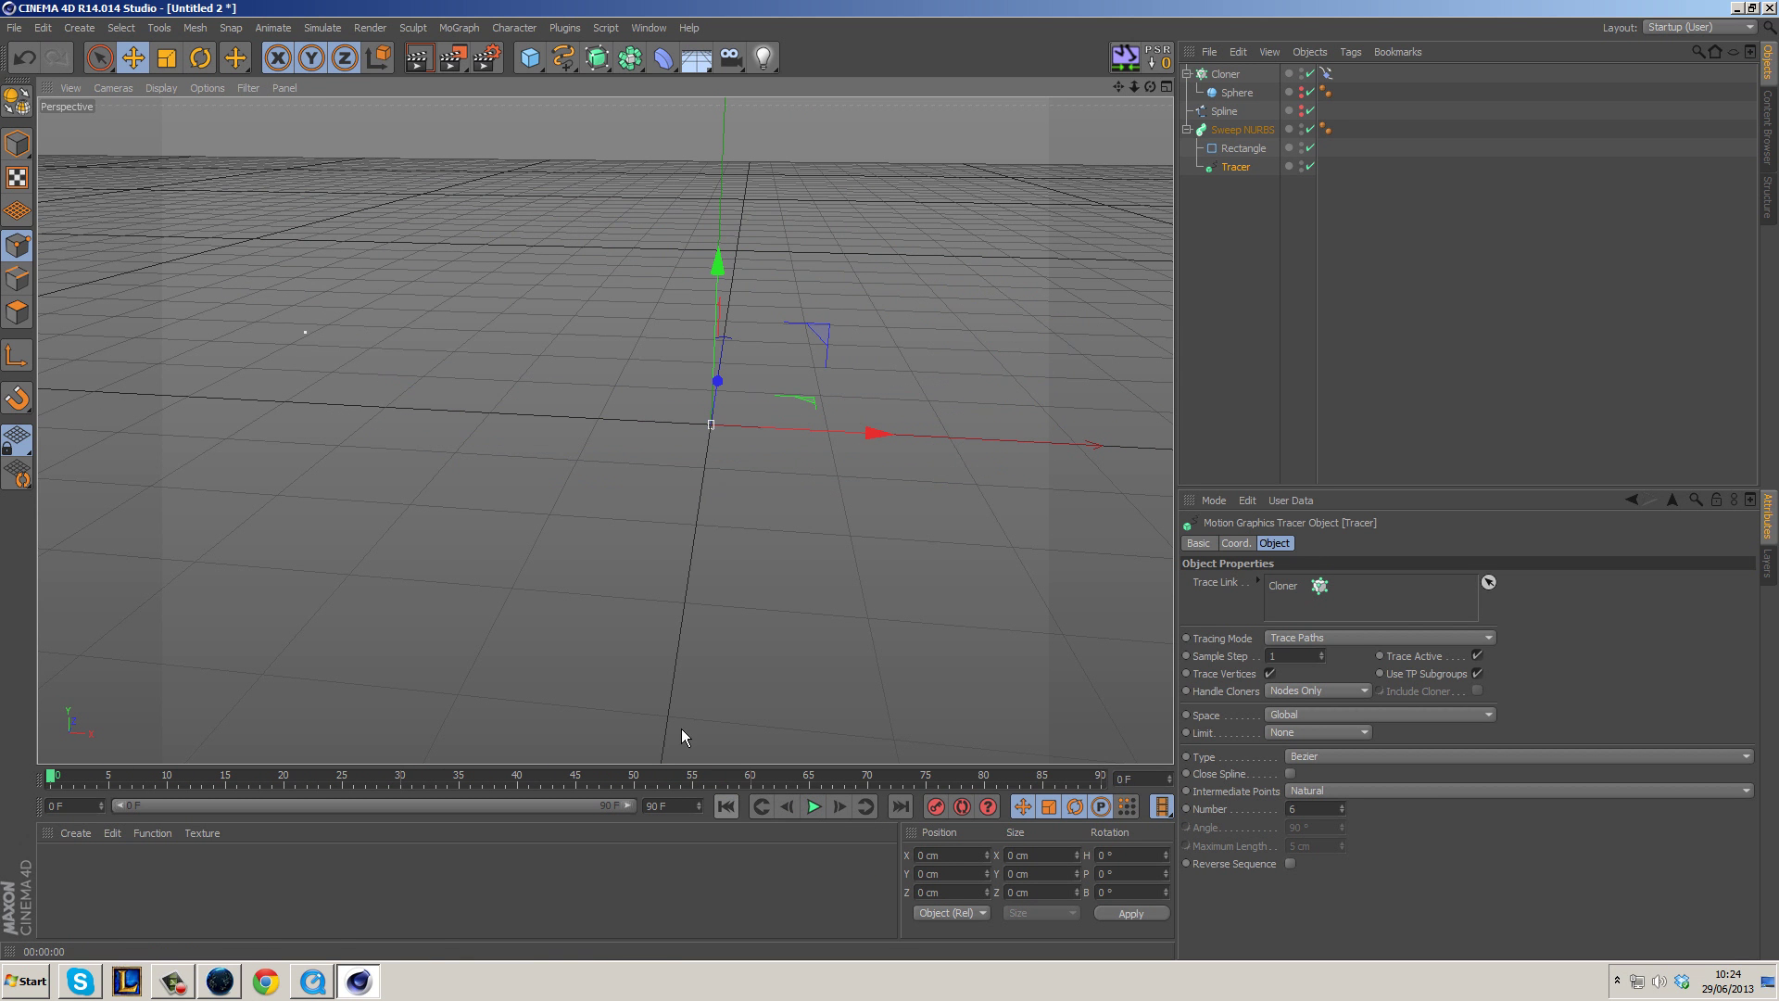
# Limit the Tracer's path From End with an amount of 10 and replay the animation to frame 26.
pyautogui.click(161, 87)
pyautogui.click(1238, 168)
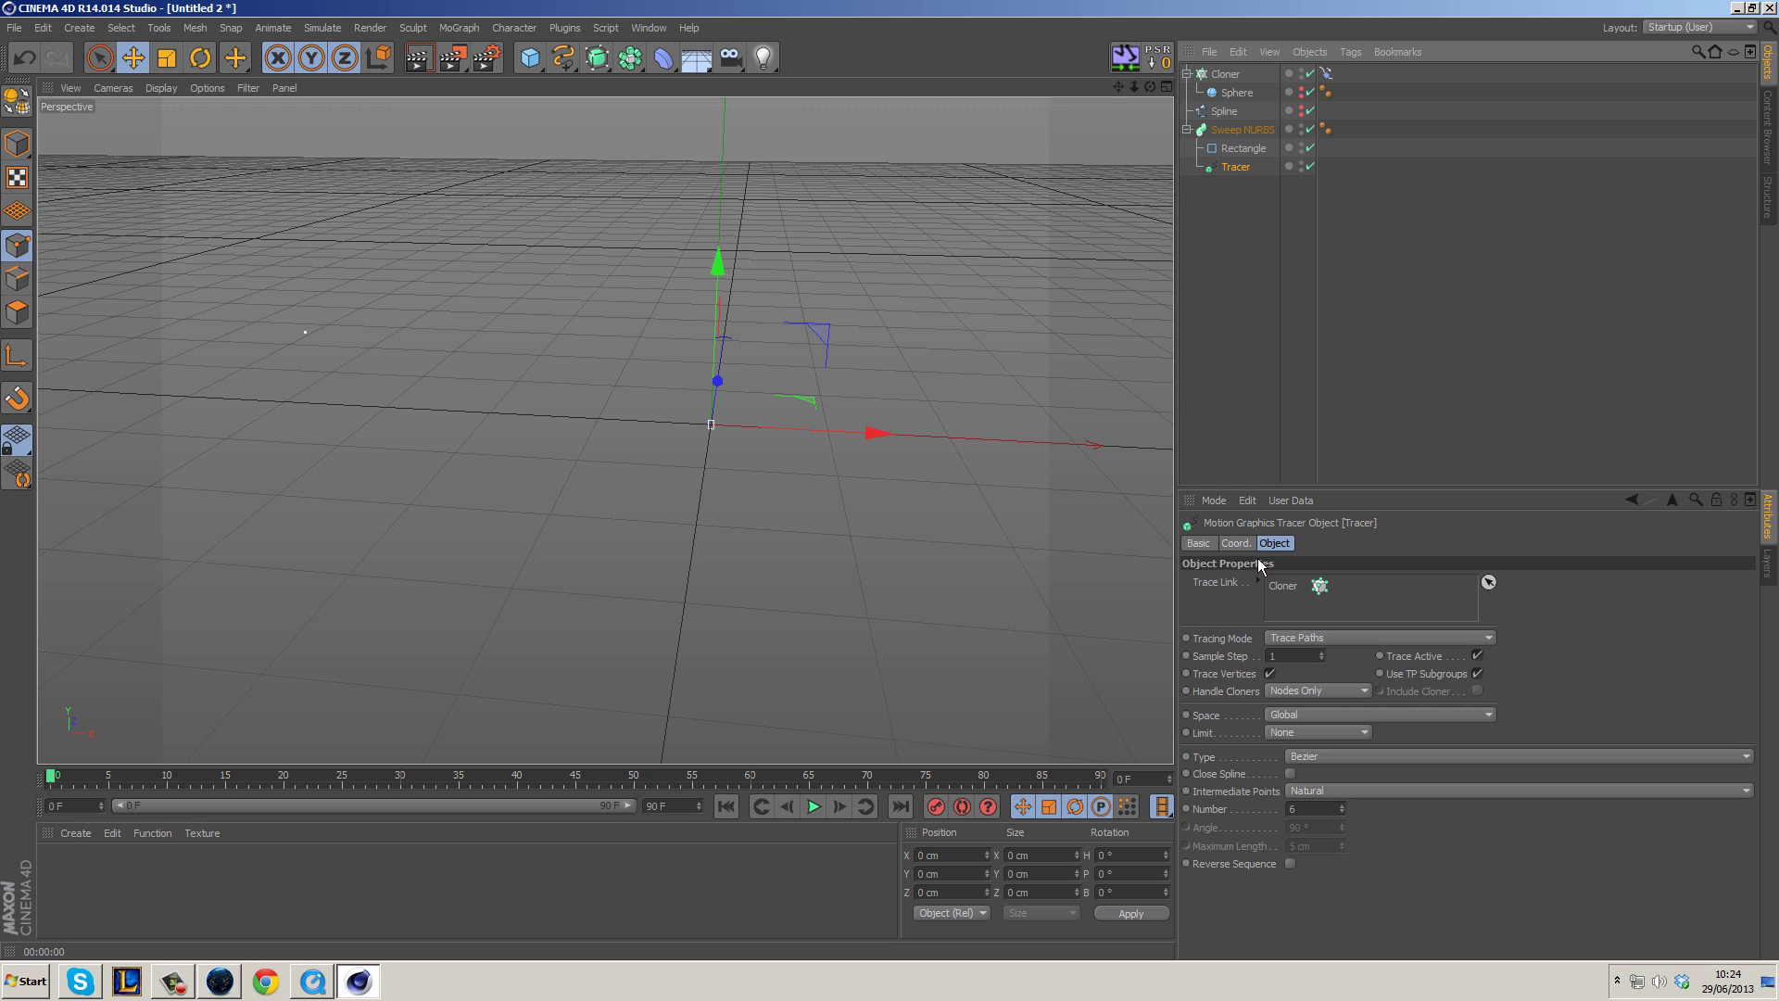
pyautogui.click(1297, 732)
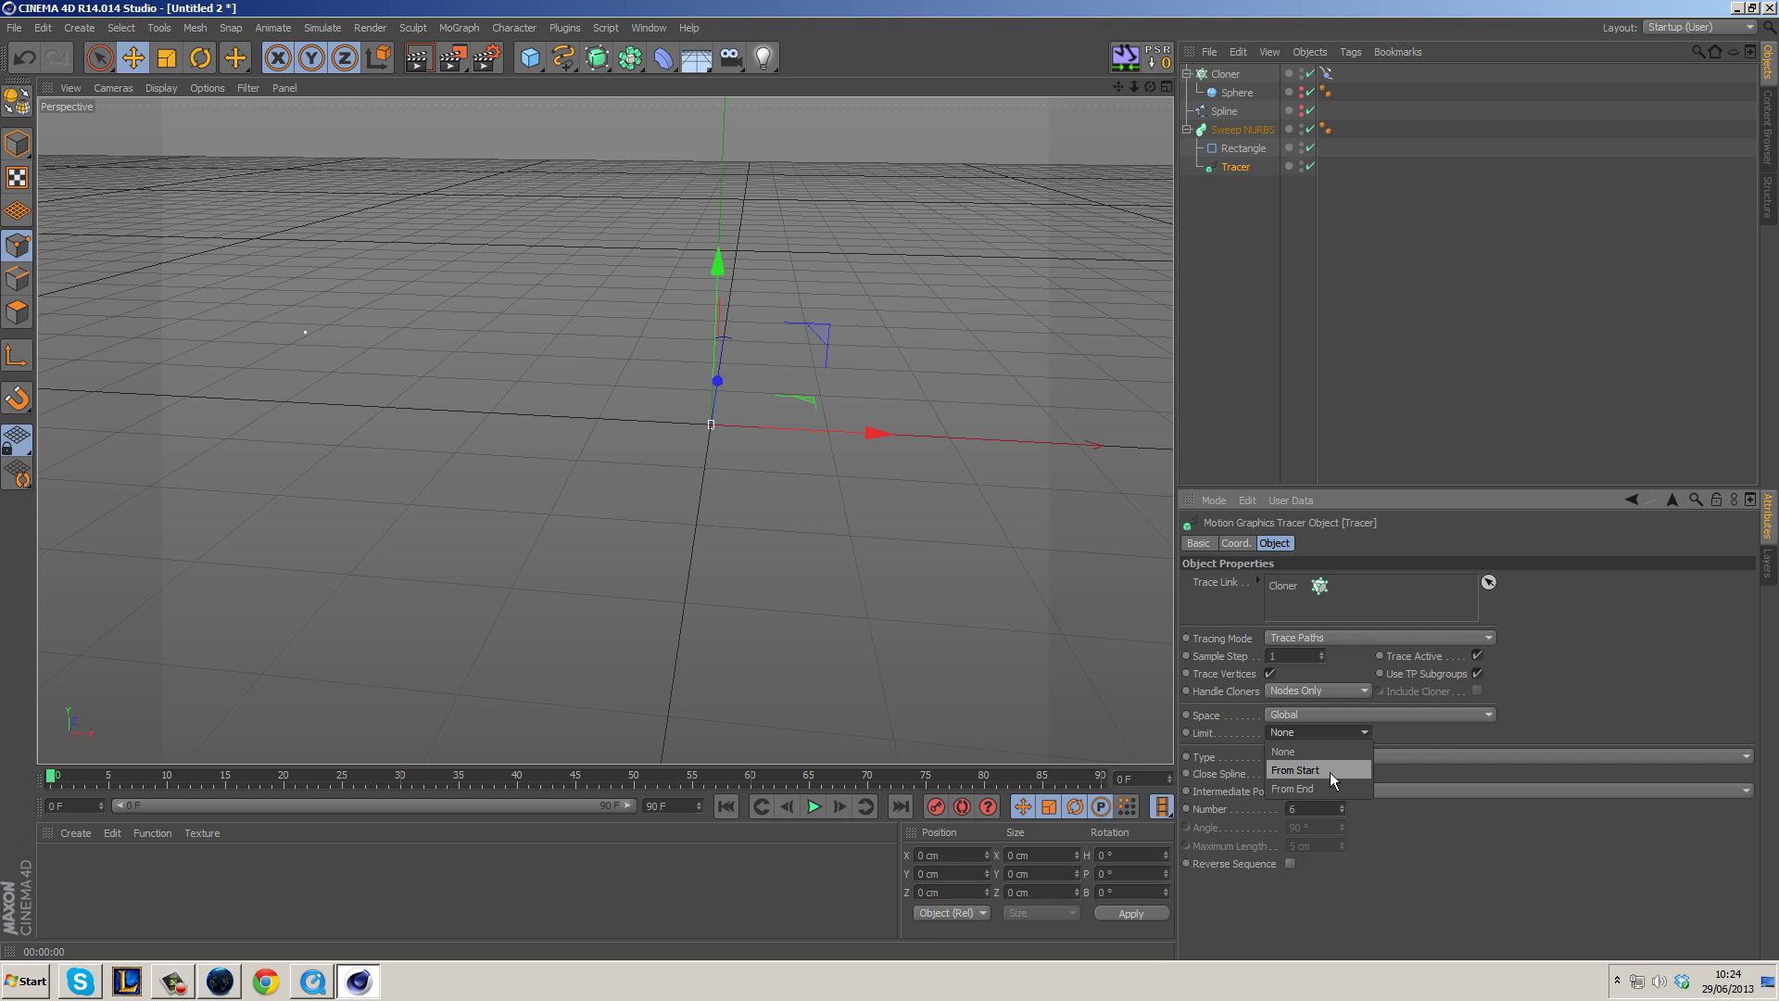
pyautogui.click(1330, 790)
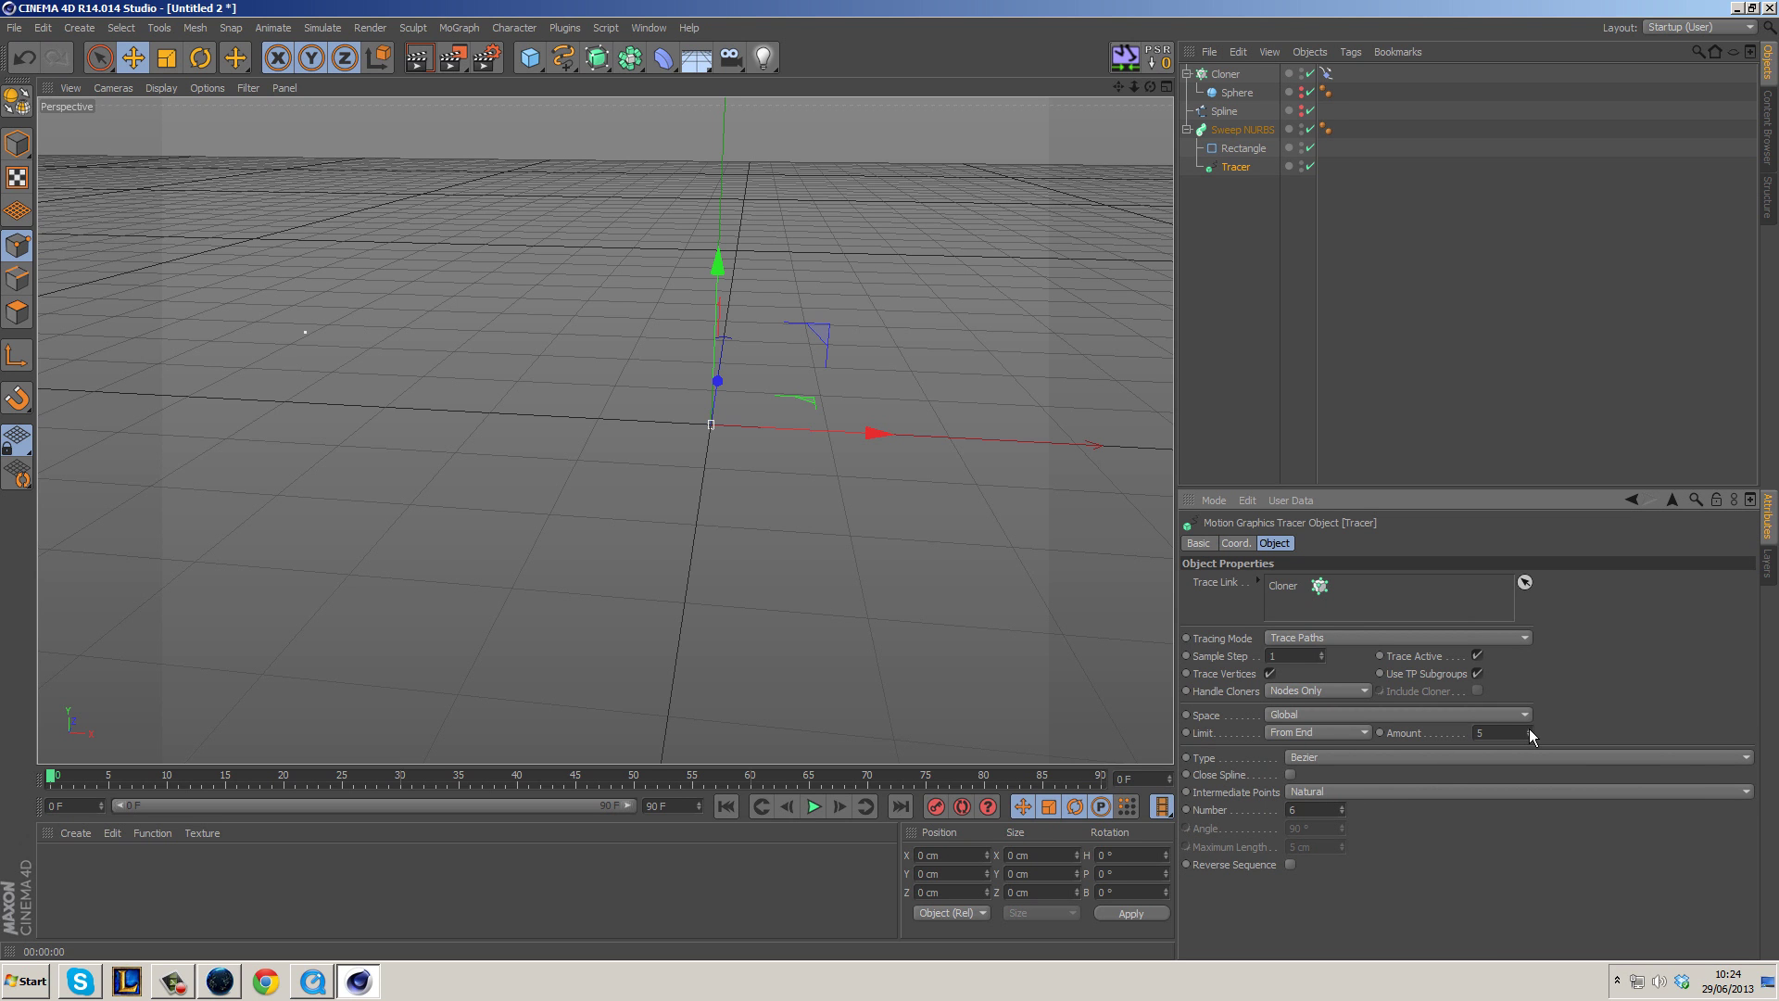
pyautogui.click(813, 806)
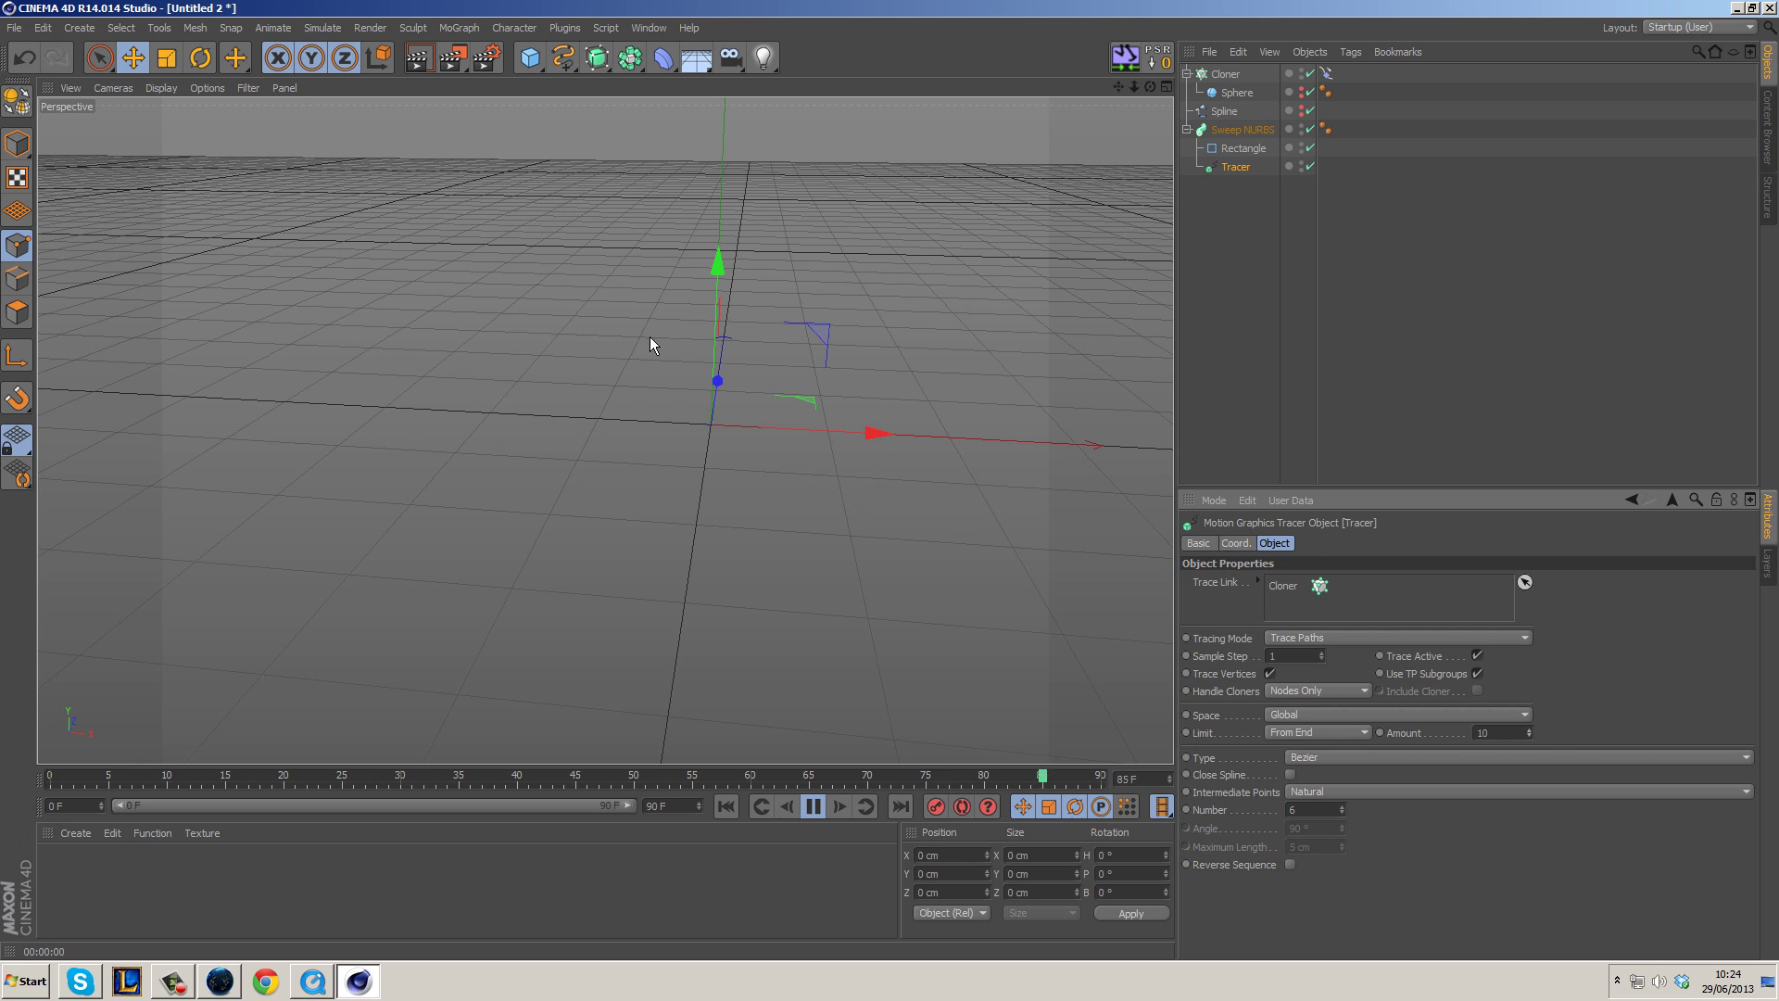
pyautogui.click(808, 806)
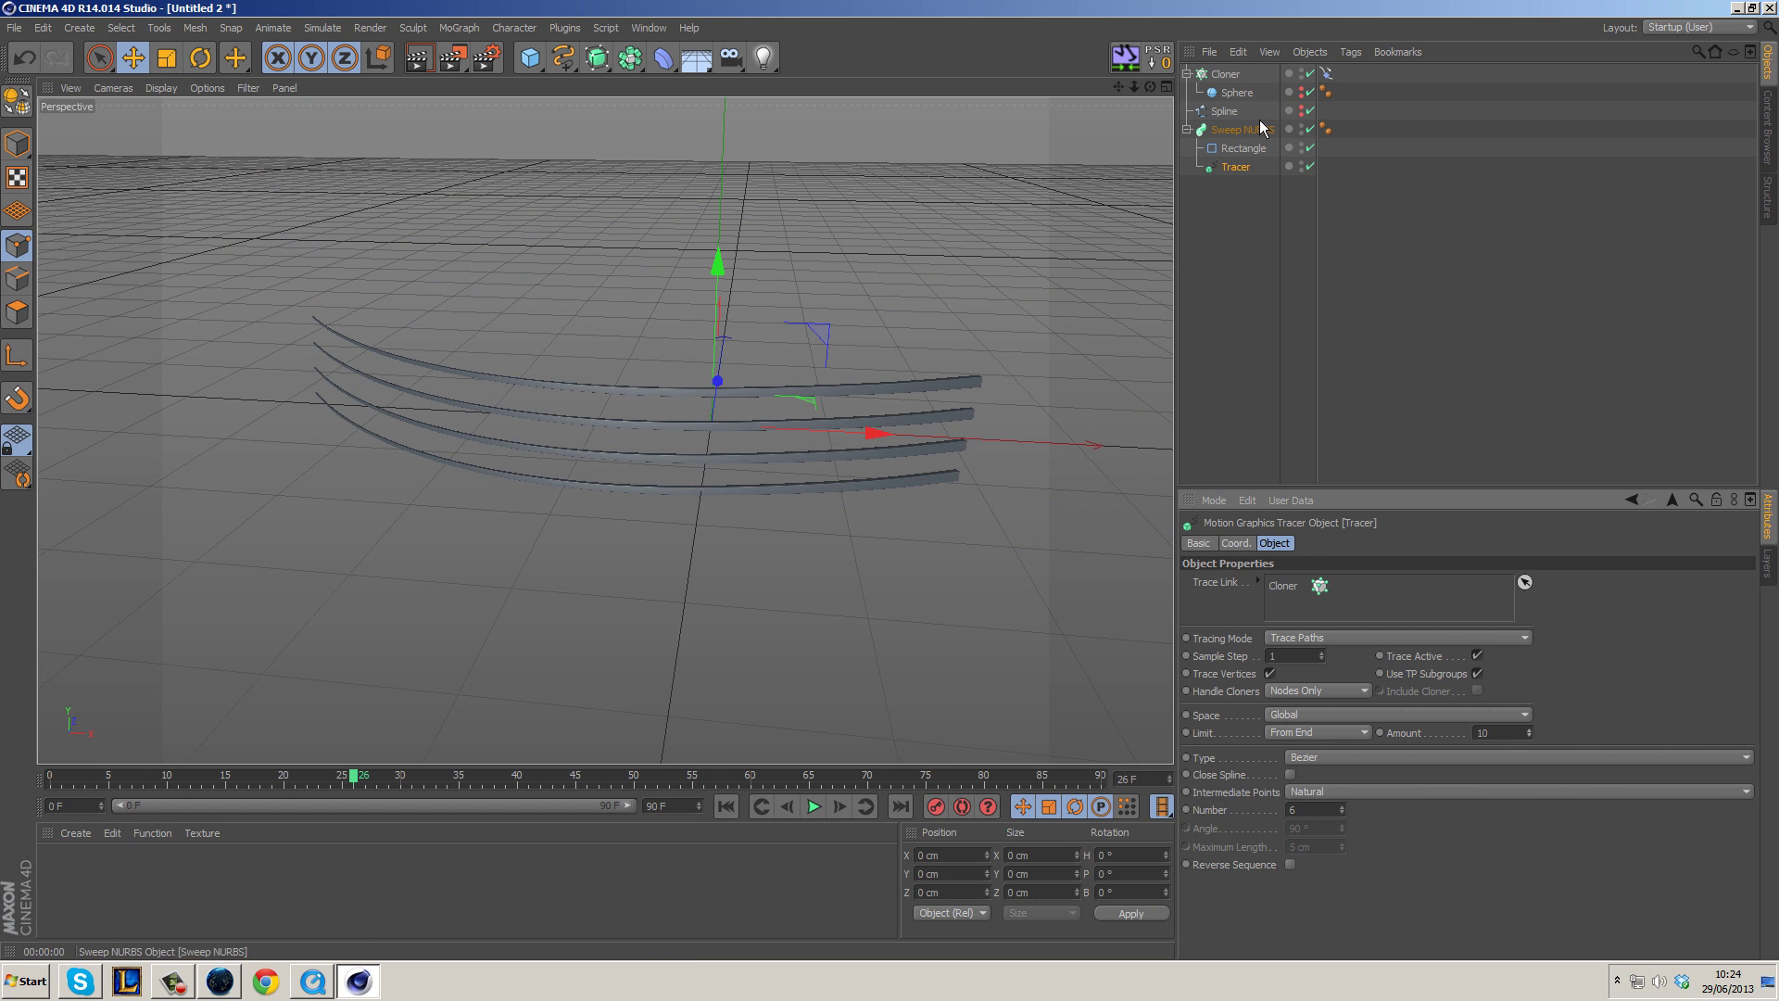
# Add a Random effector to the Cloner and replay the animation to frame 26 to inspect the offset strands from the side.
pyautogui.click(1224, 75)
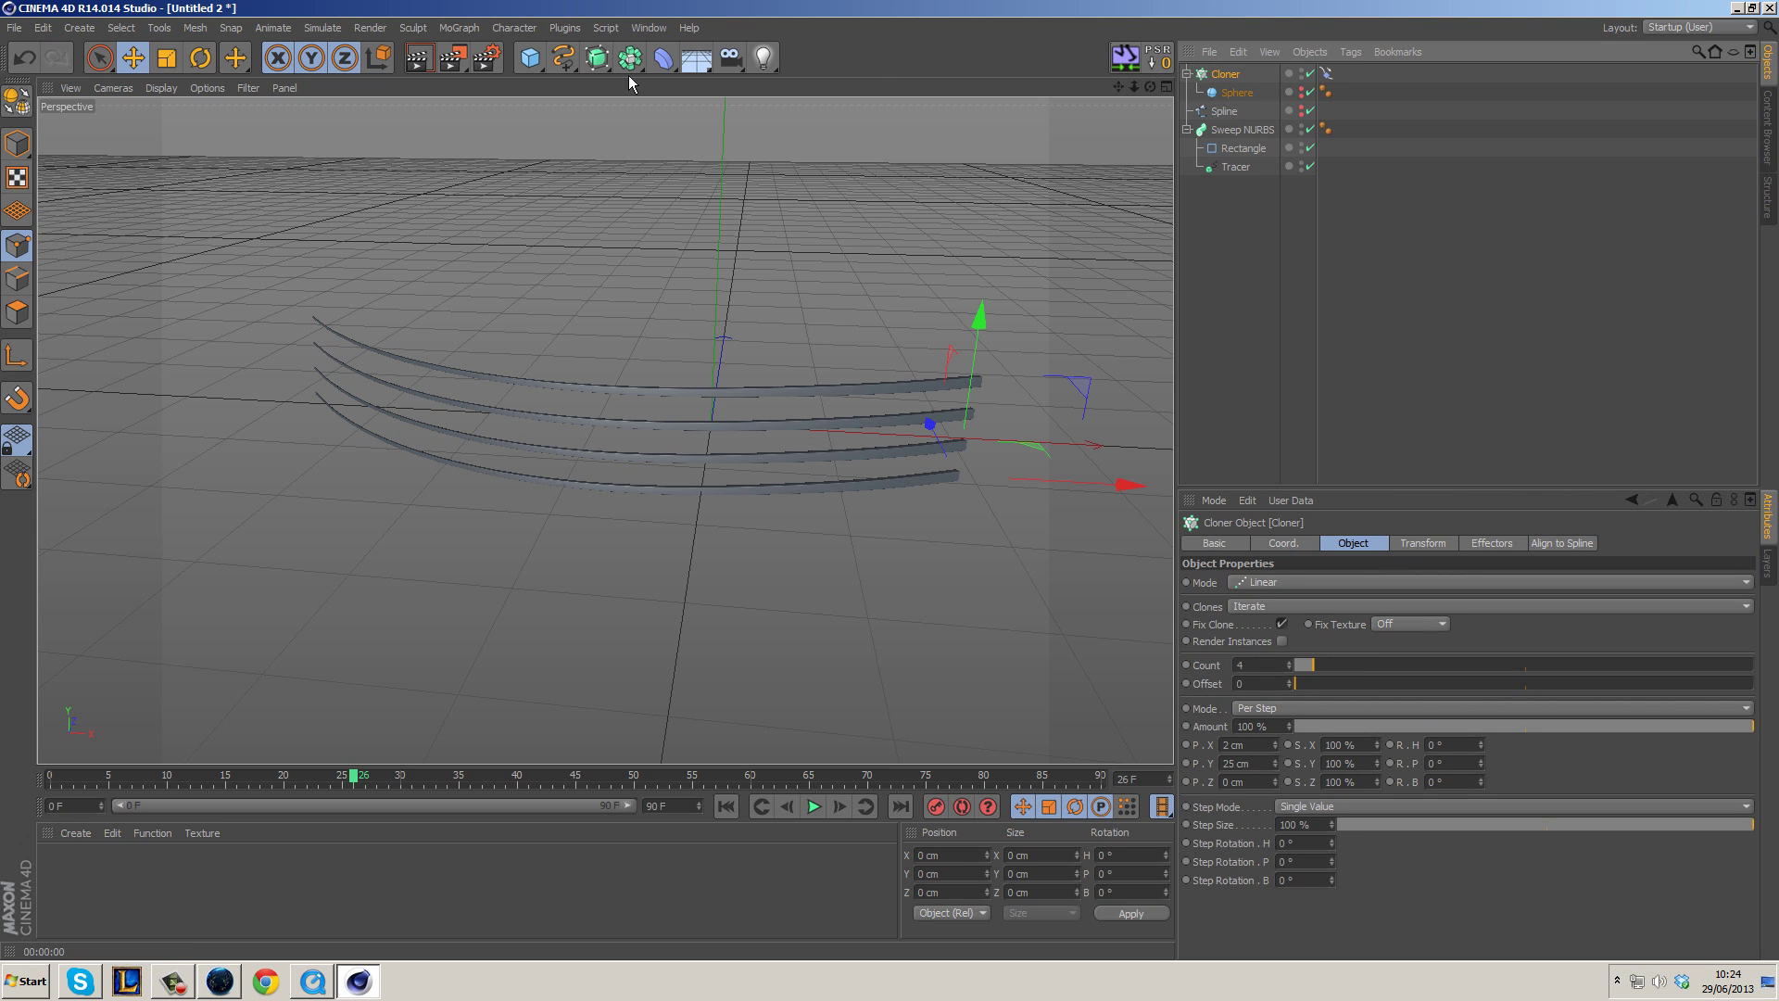
pyautogui.click(459, 27)
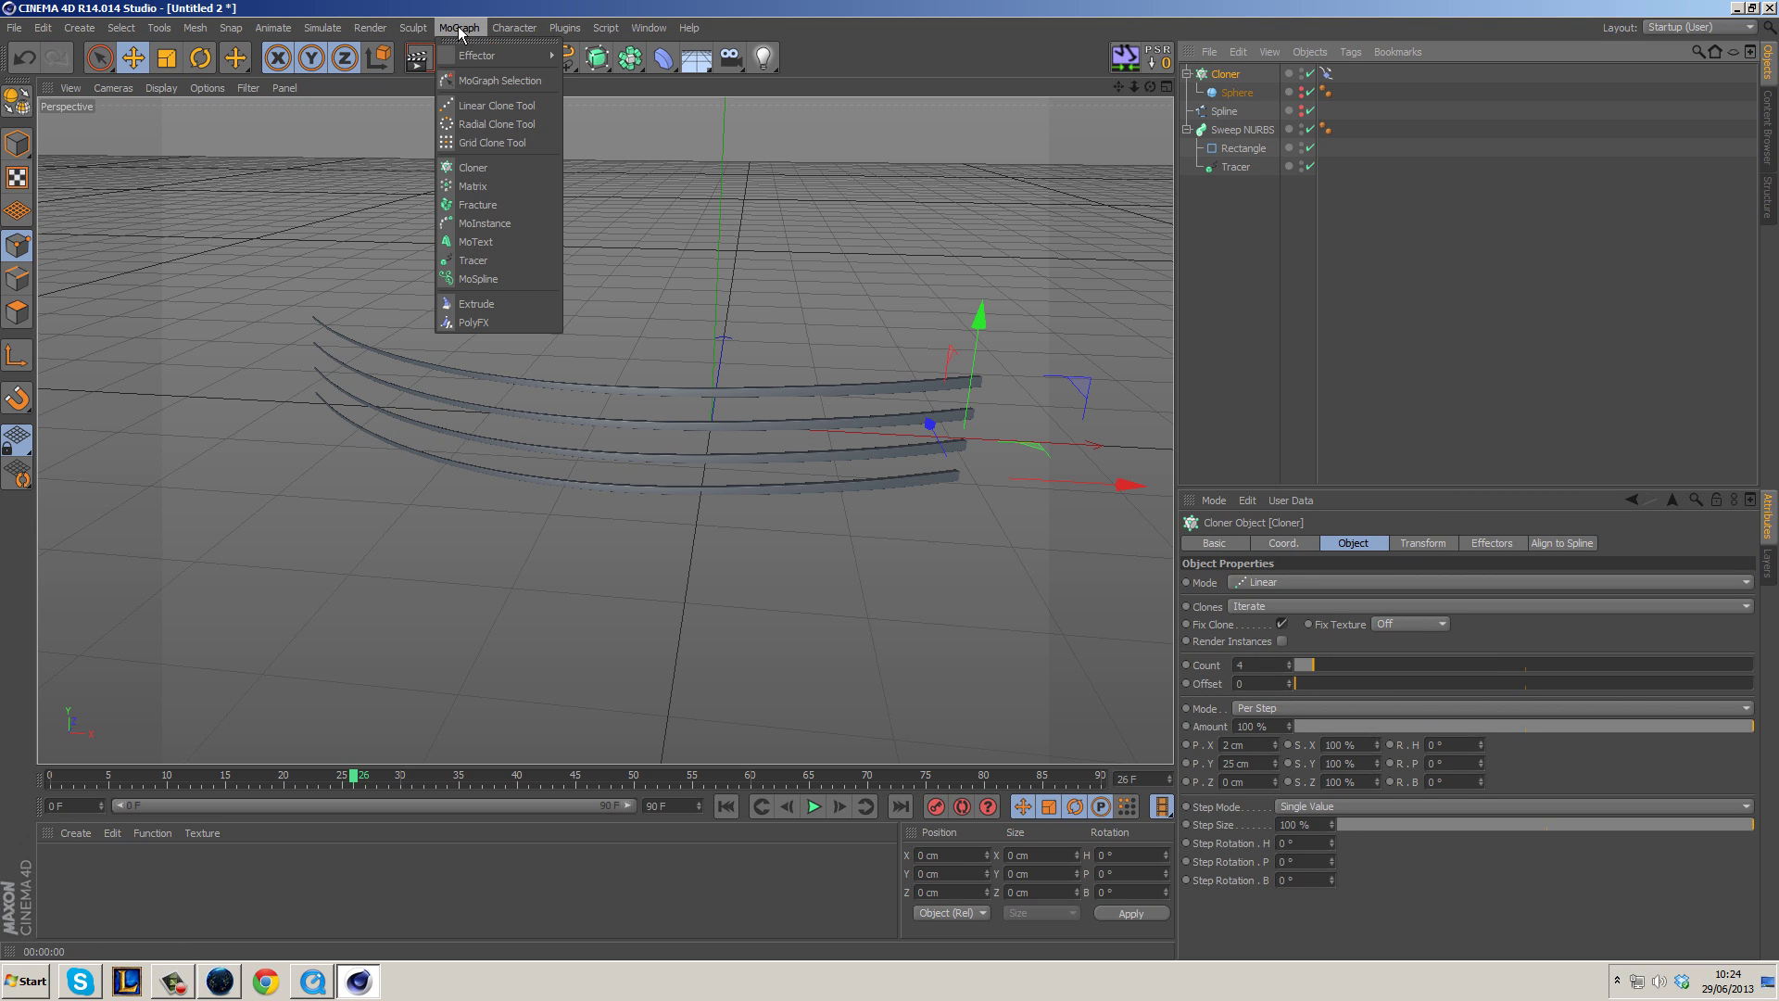
pyautogui.moveTo(510, 54)
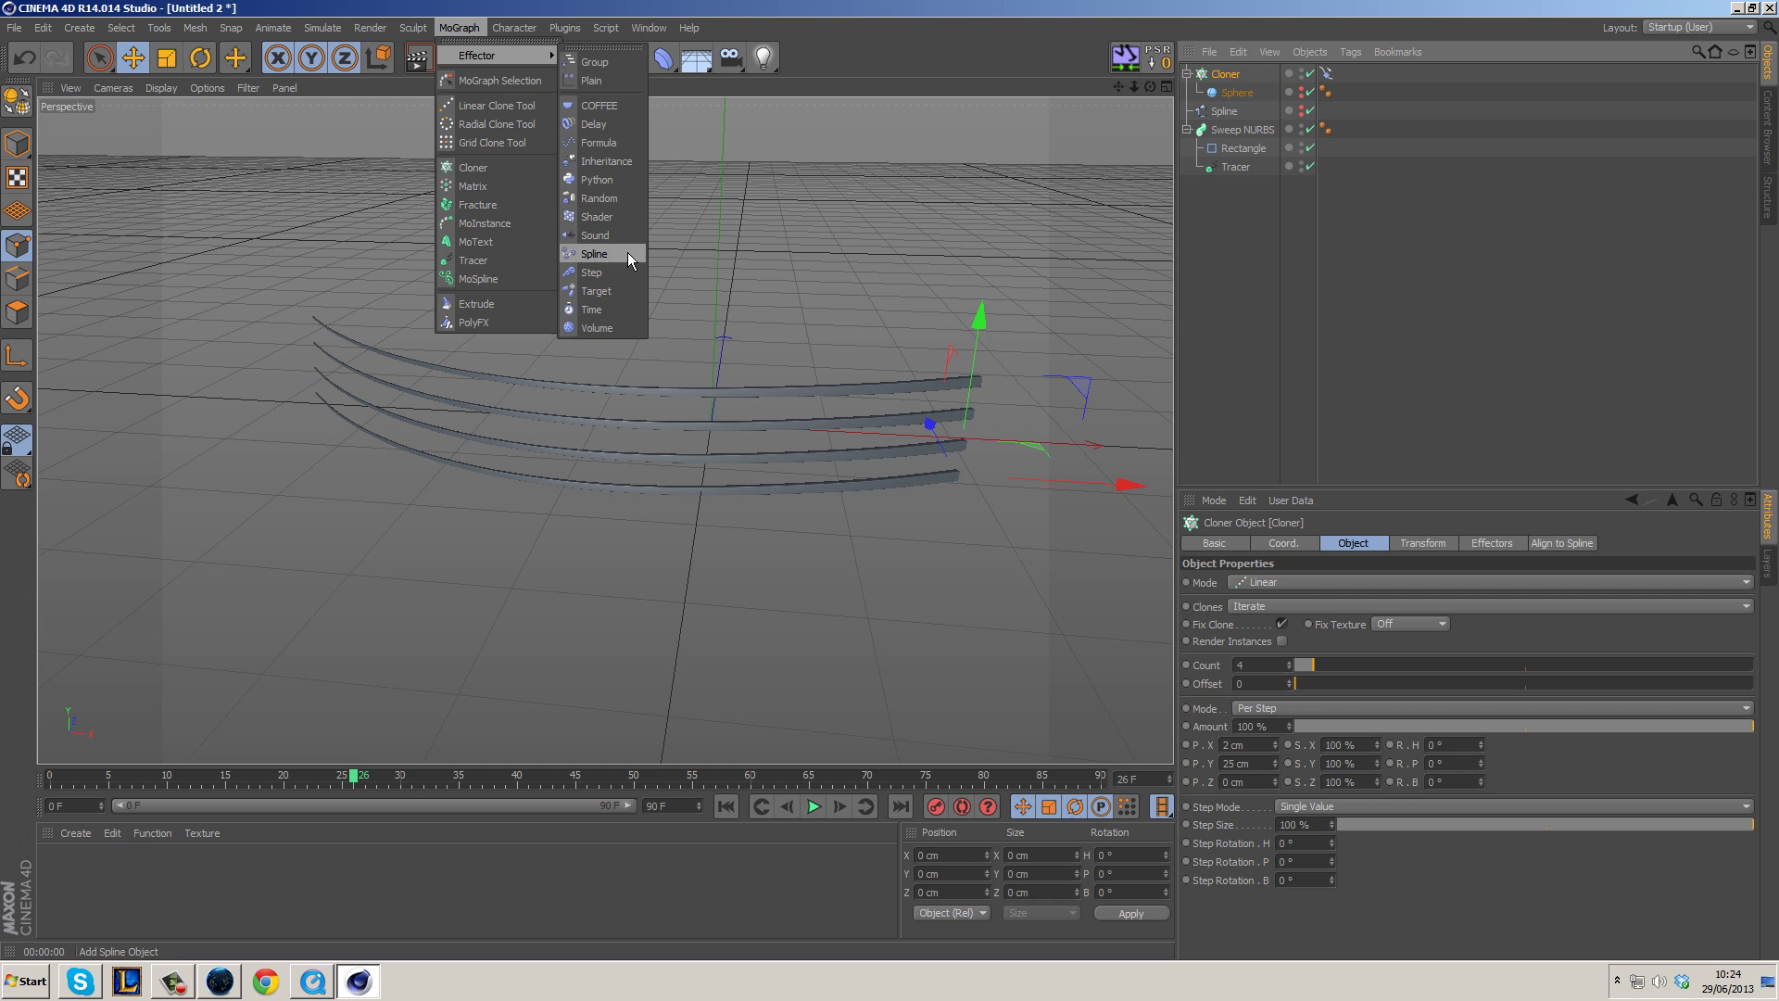
pyautogui.click(605, 198)
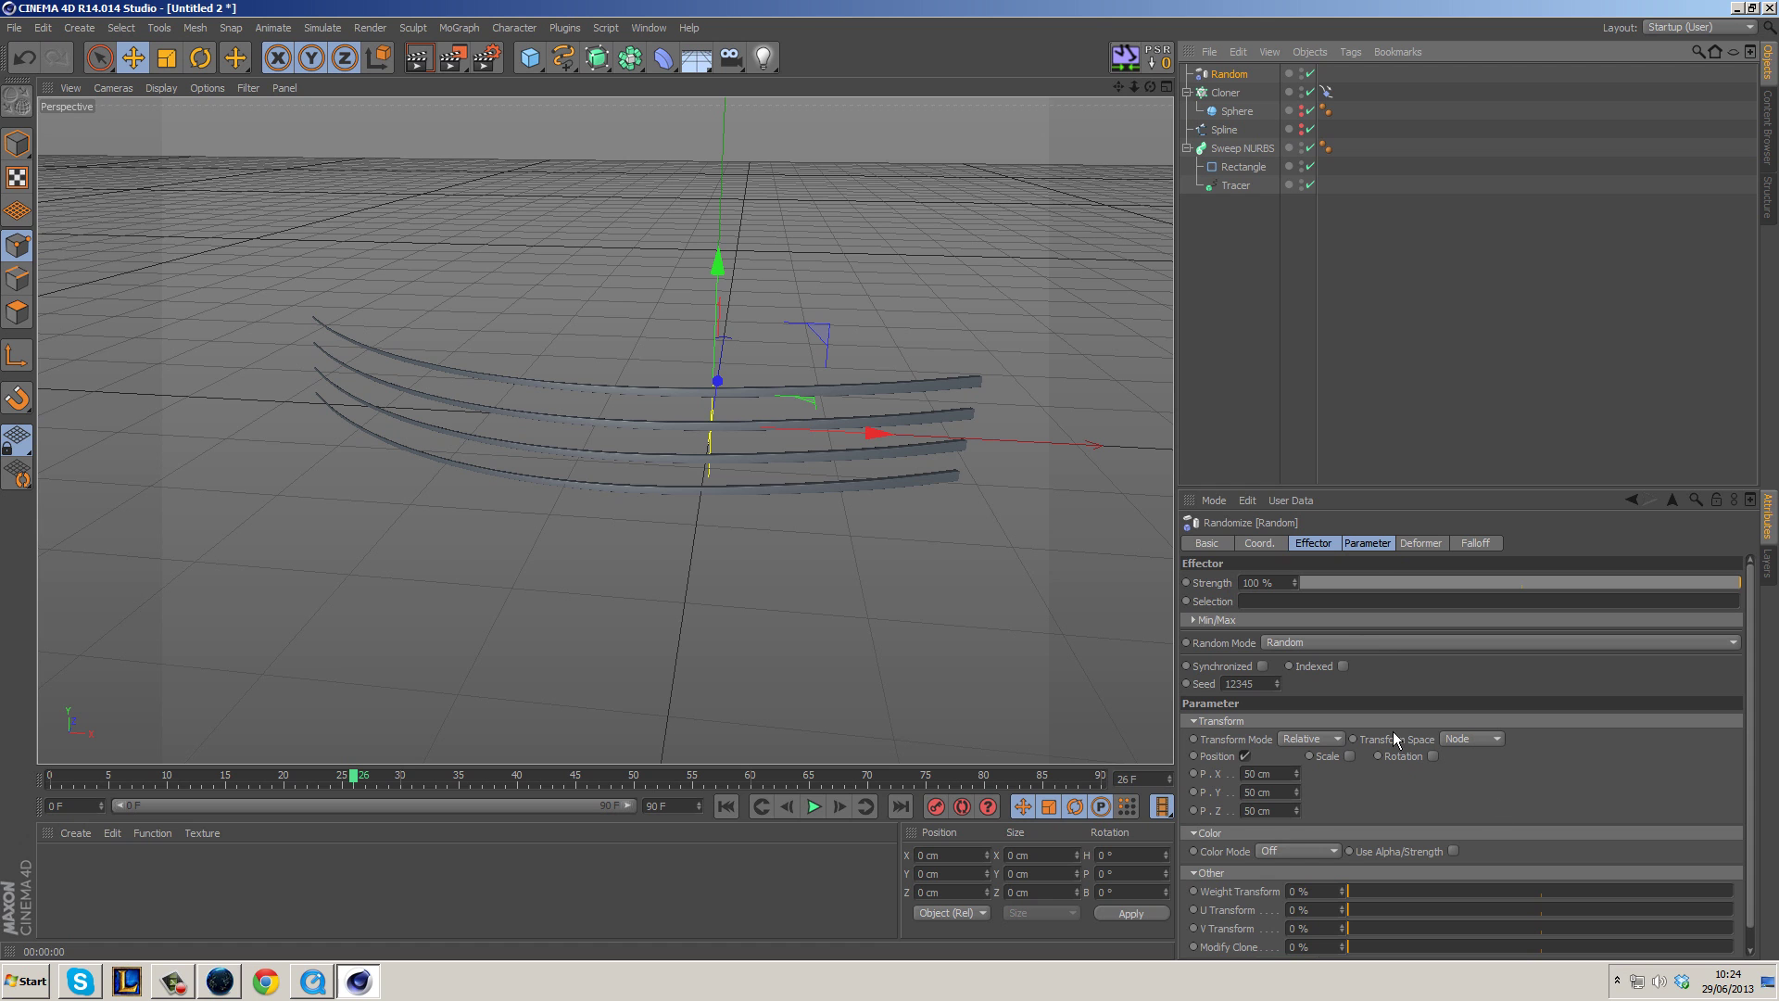
pyautogui.click(1347, 544)
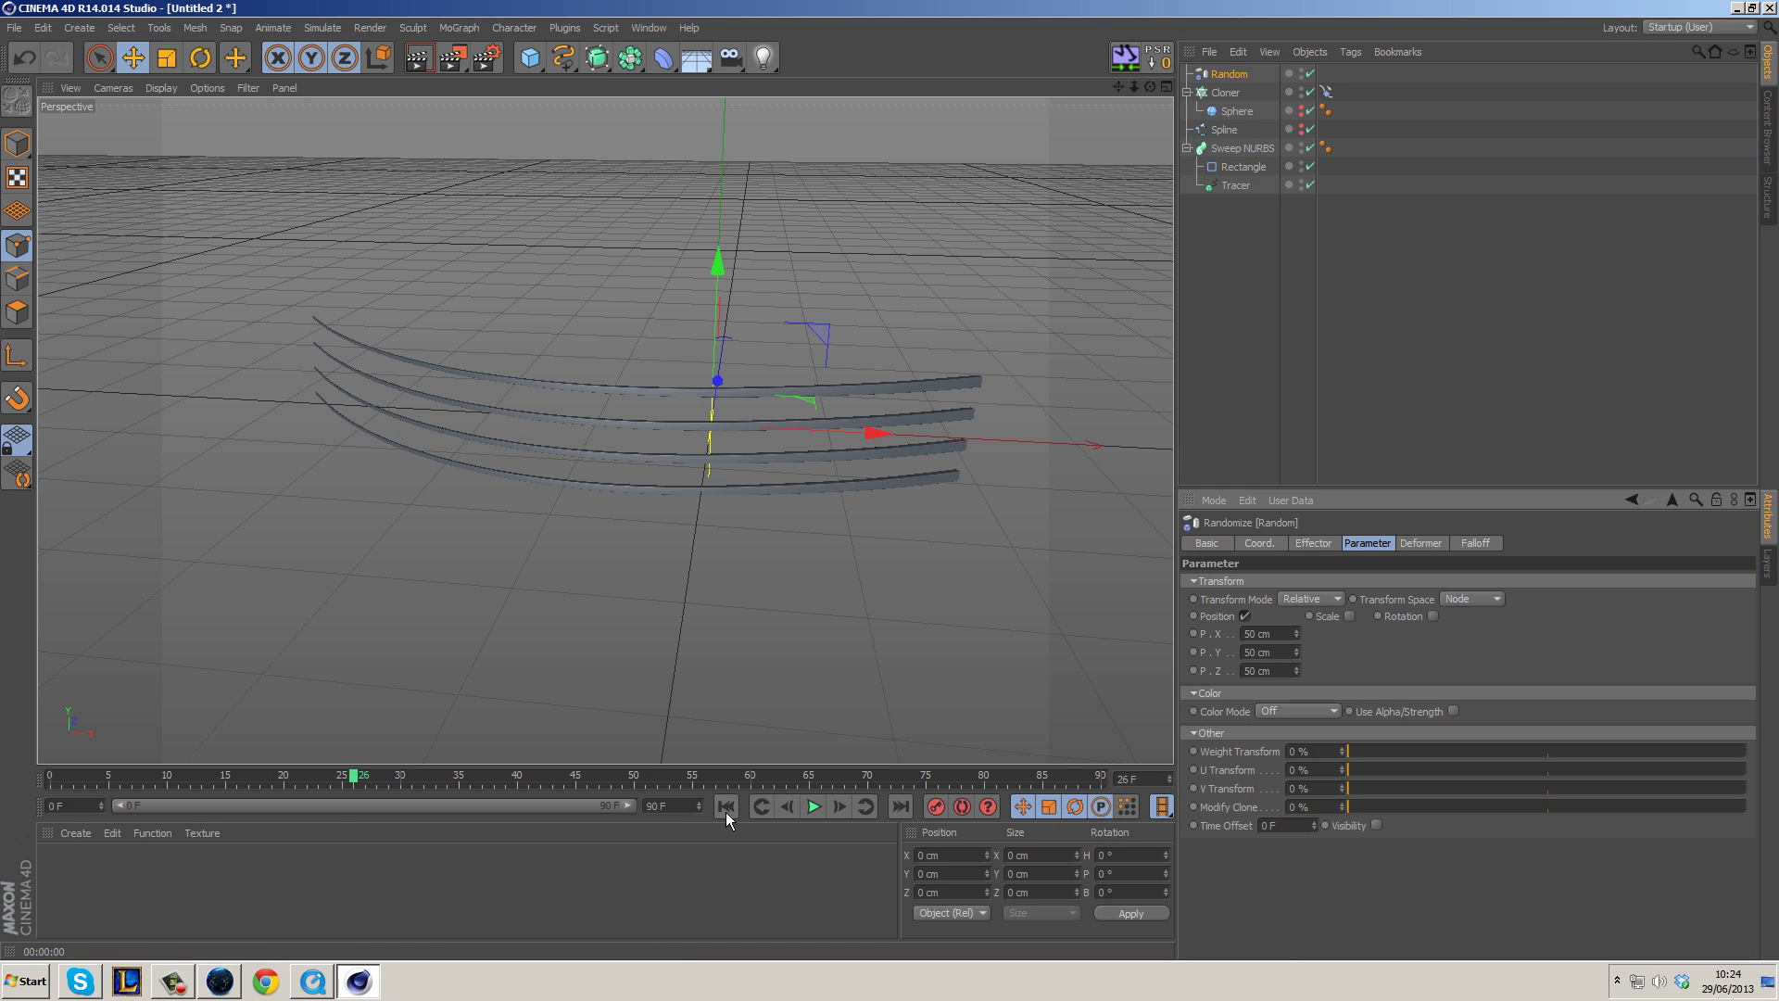
pyautogui.click(814, 806)
pyautogui.click(814, 808)
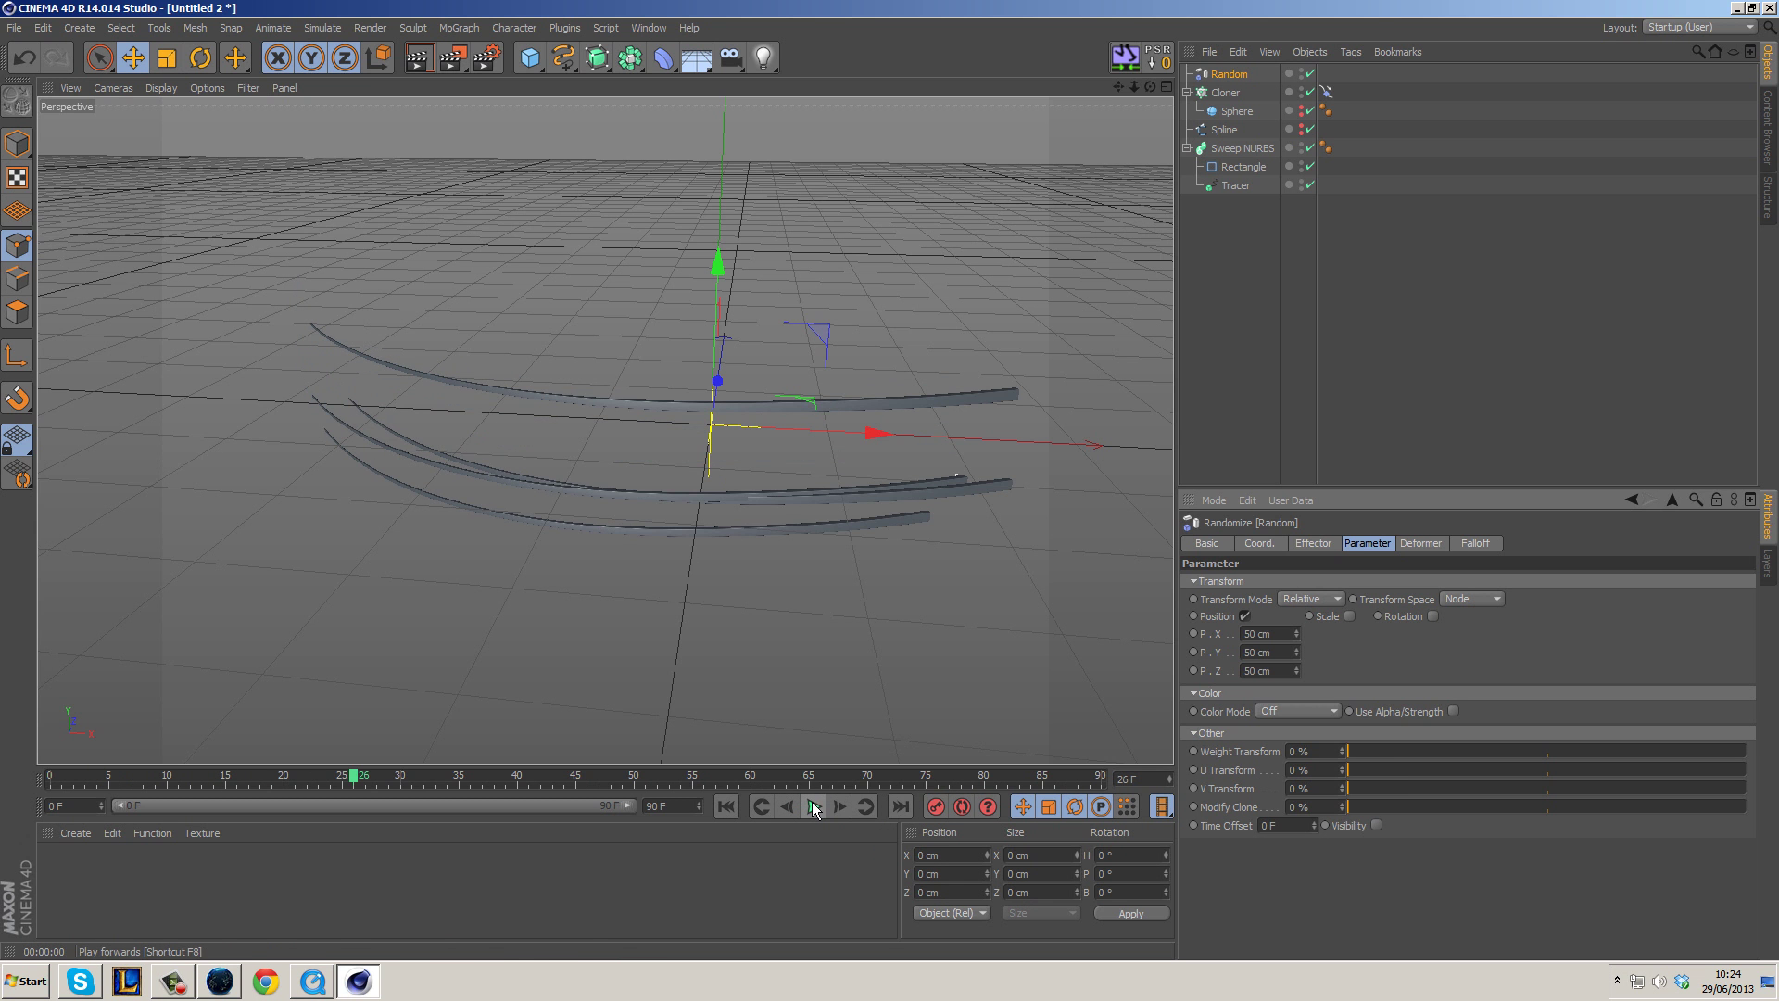
pyautogui.keyDown('alt'); pyautogui.moveTo(947, 508); pyautogui.dragTo(1015, 687); pyautogui.keyUp('alt')
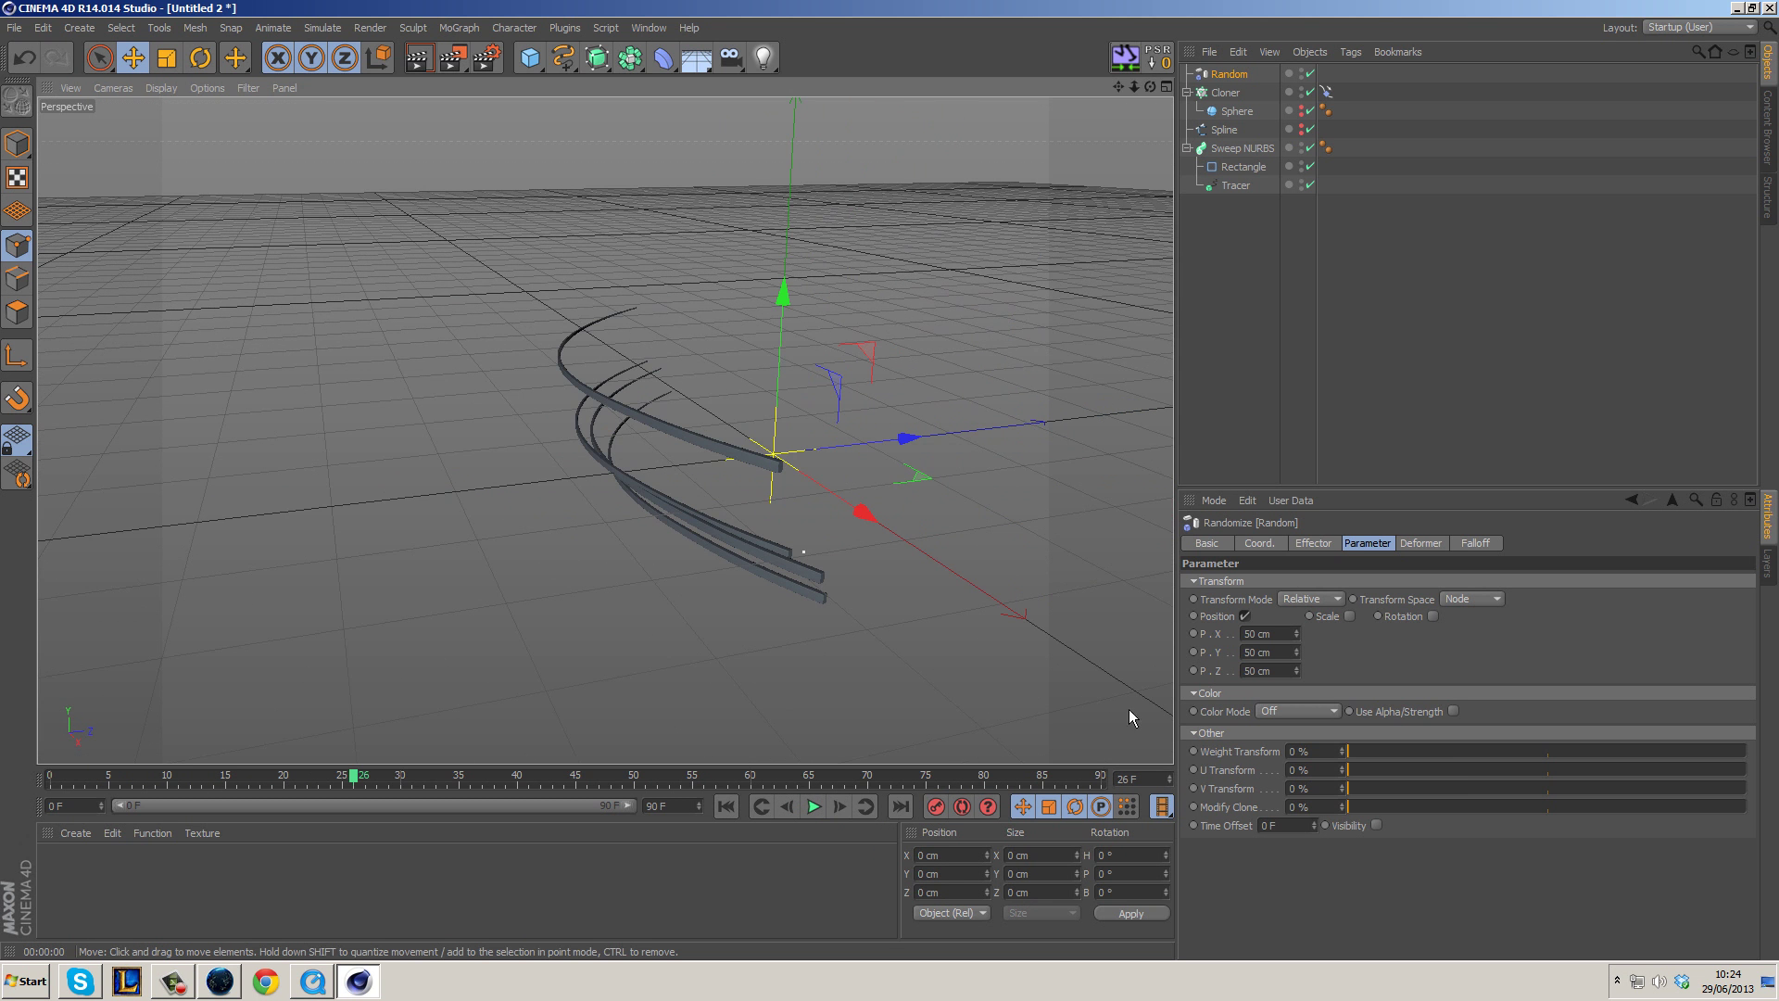
# Try Random effector position offsets of 21 cm in X, 37 cm in Y and 36 cm in Z, replaying from the start.
pyautogui.click(1296, 632)
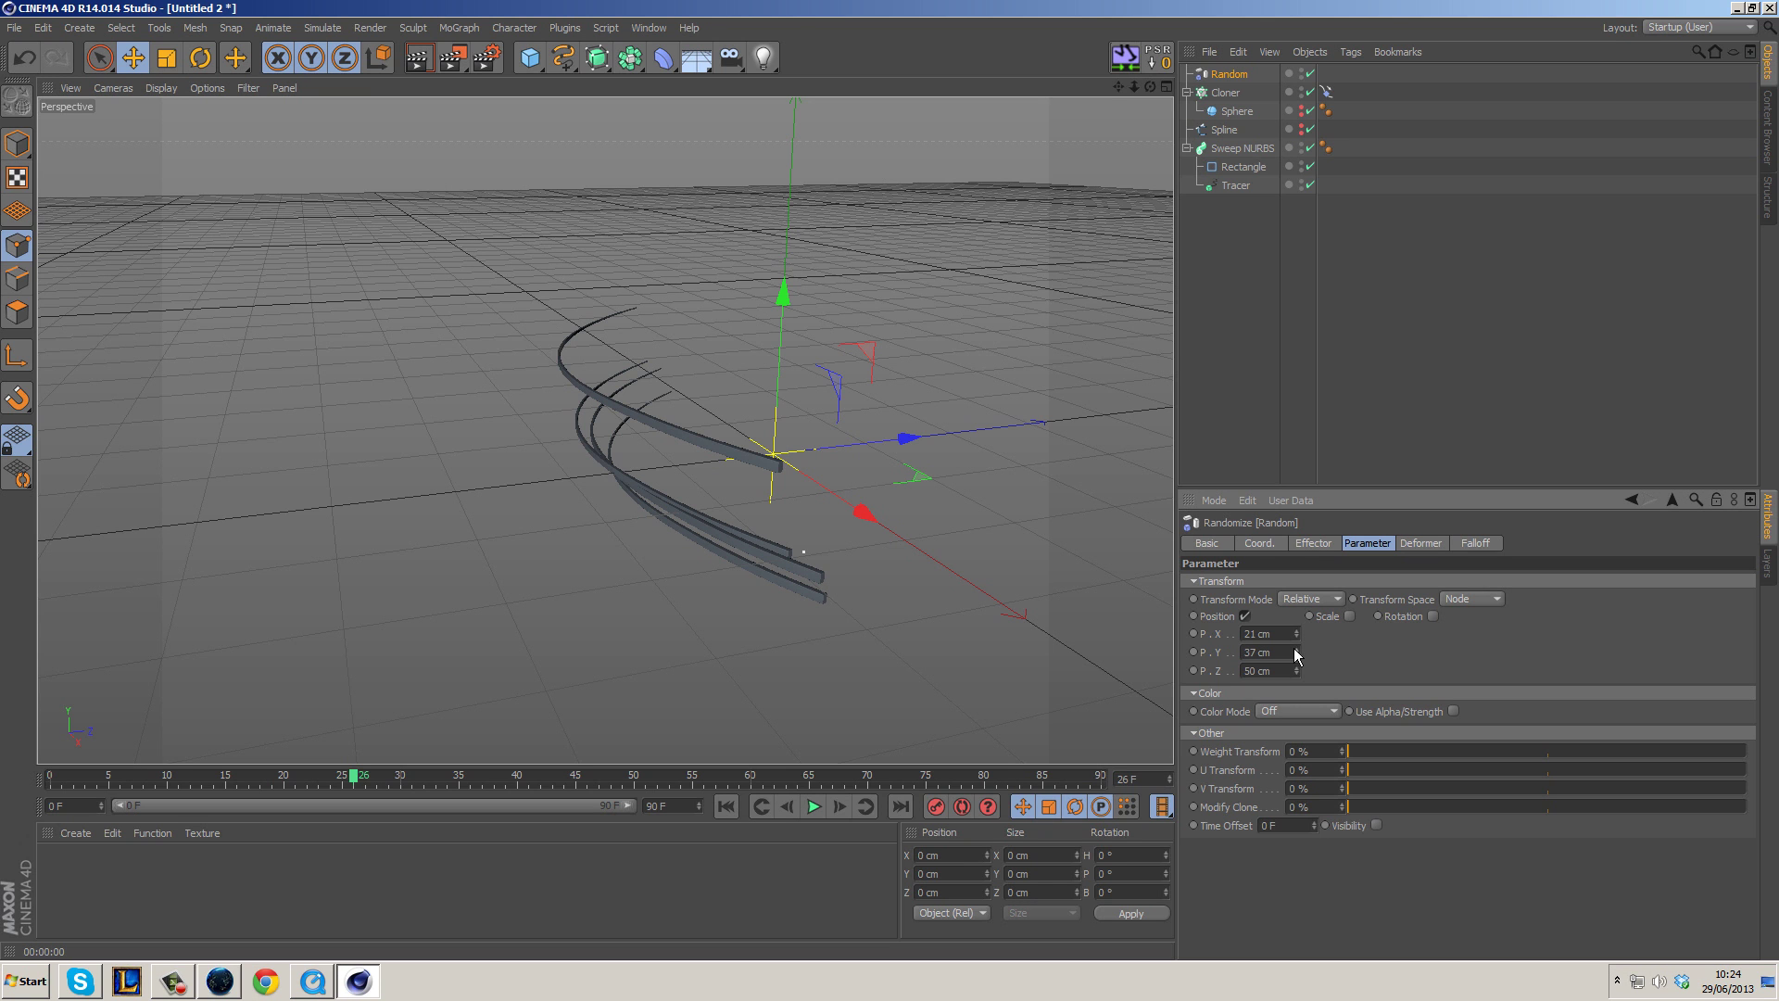
pyautogui.click(727, 807)
pyautogui.click(812, 807)
pyautogui.click(810, 808)
# Set the Random effector's X, Y and Z position offsets to 4 cm each and replay the animation to frame 28.
pyautogui.click(1279, 634)
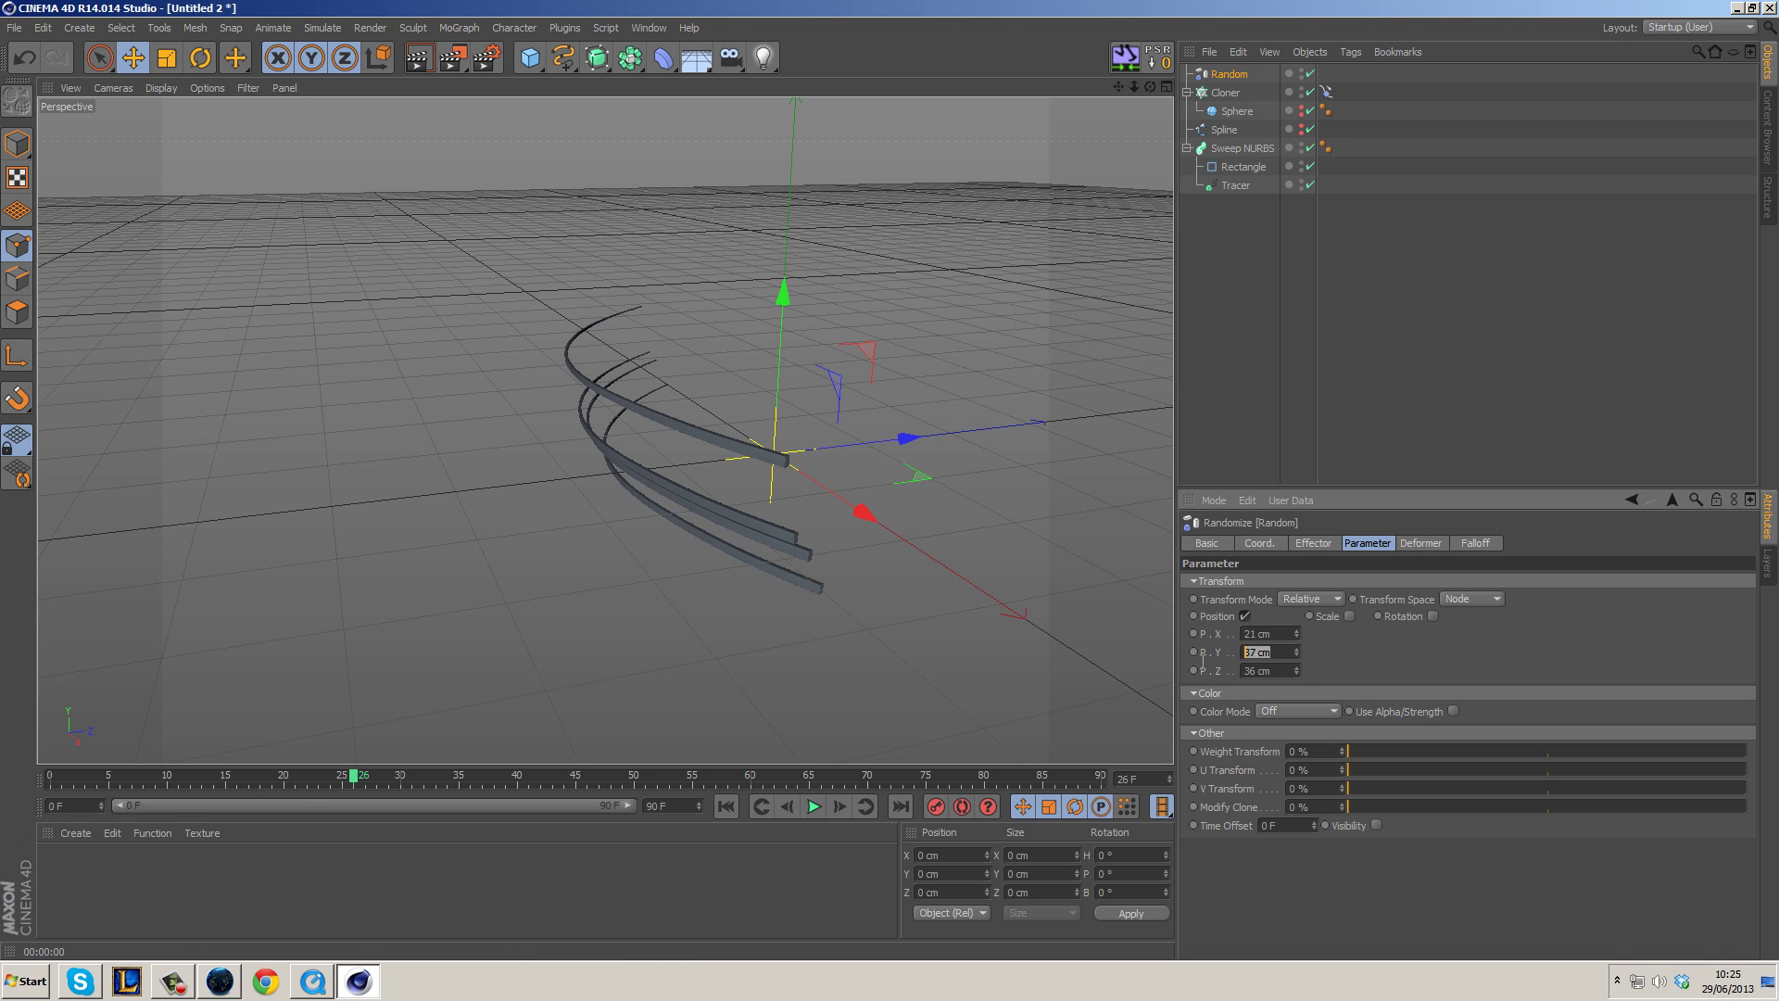
pyautogui.click(1269, 634)
pyautogui.press('Return')
pyautogui.click(761, 806)
pyautogui.click(810, 804)
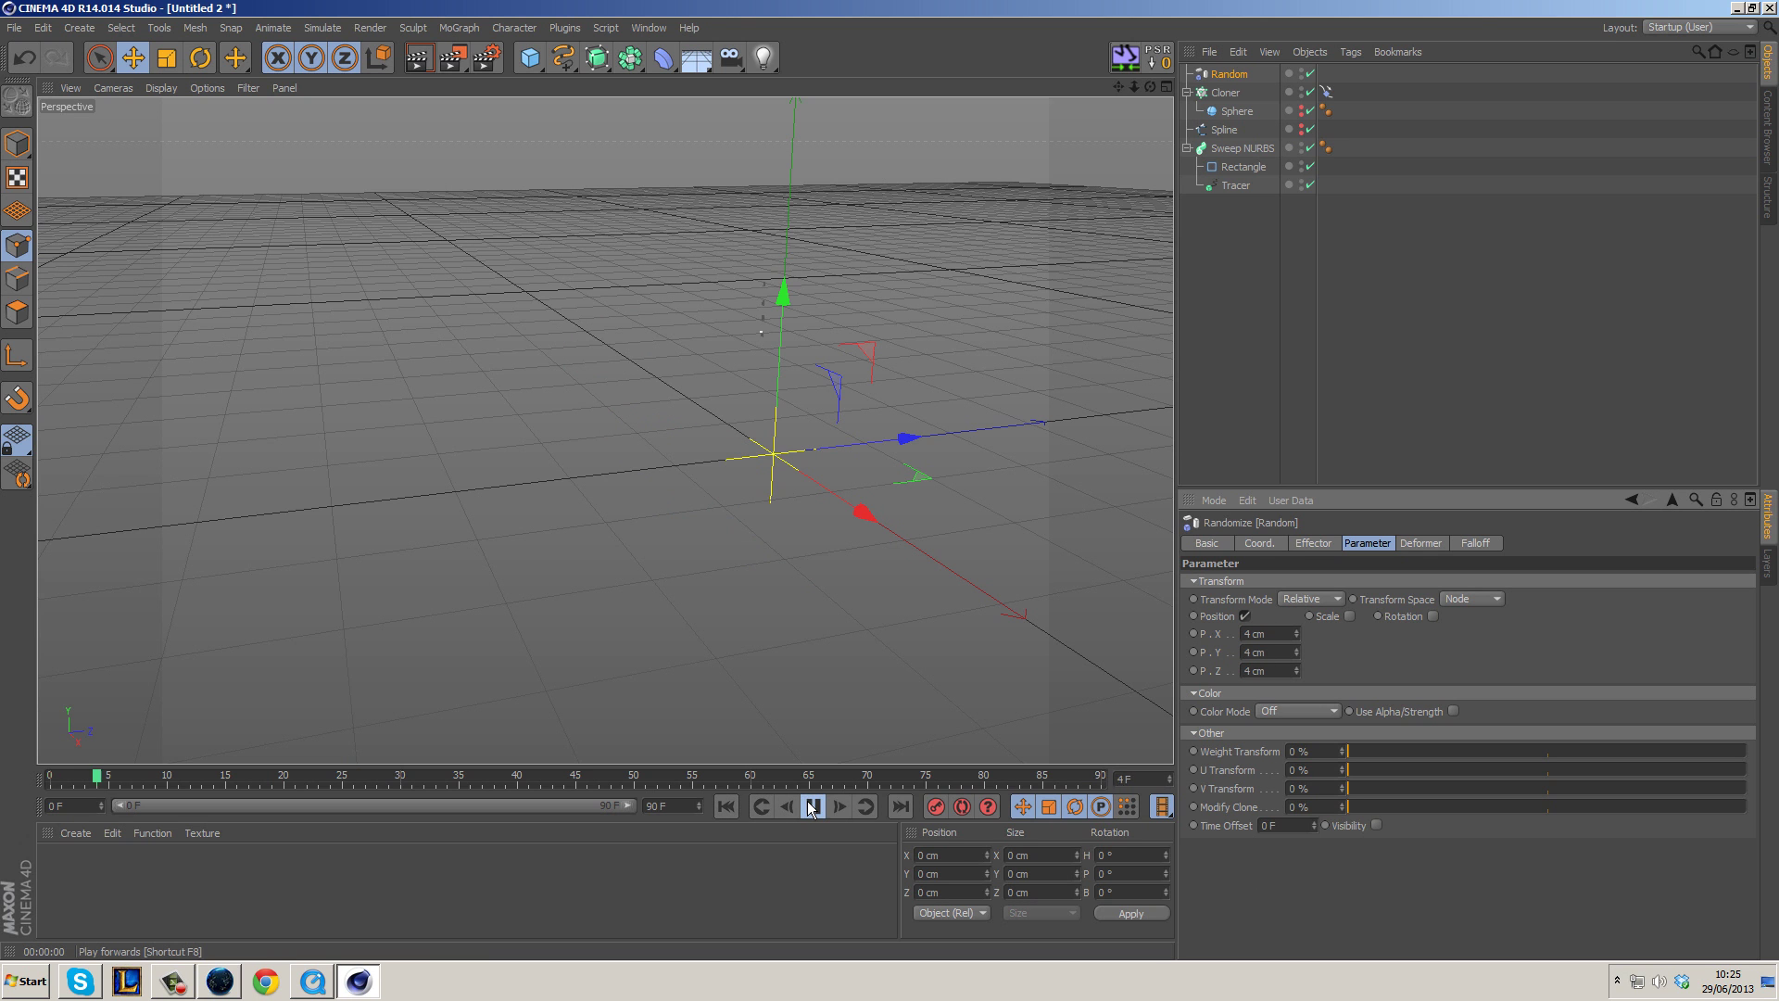
pyautogui.click(810, 805)
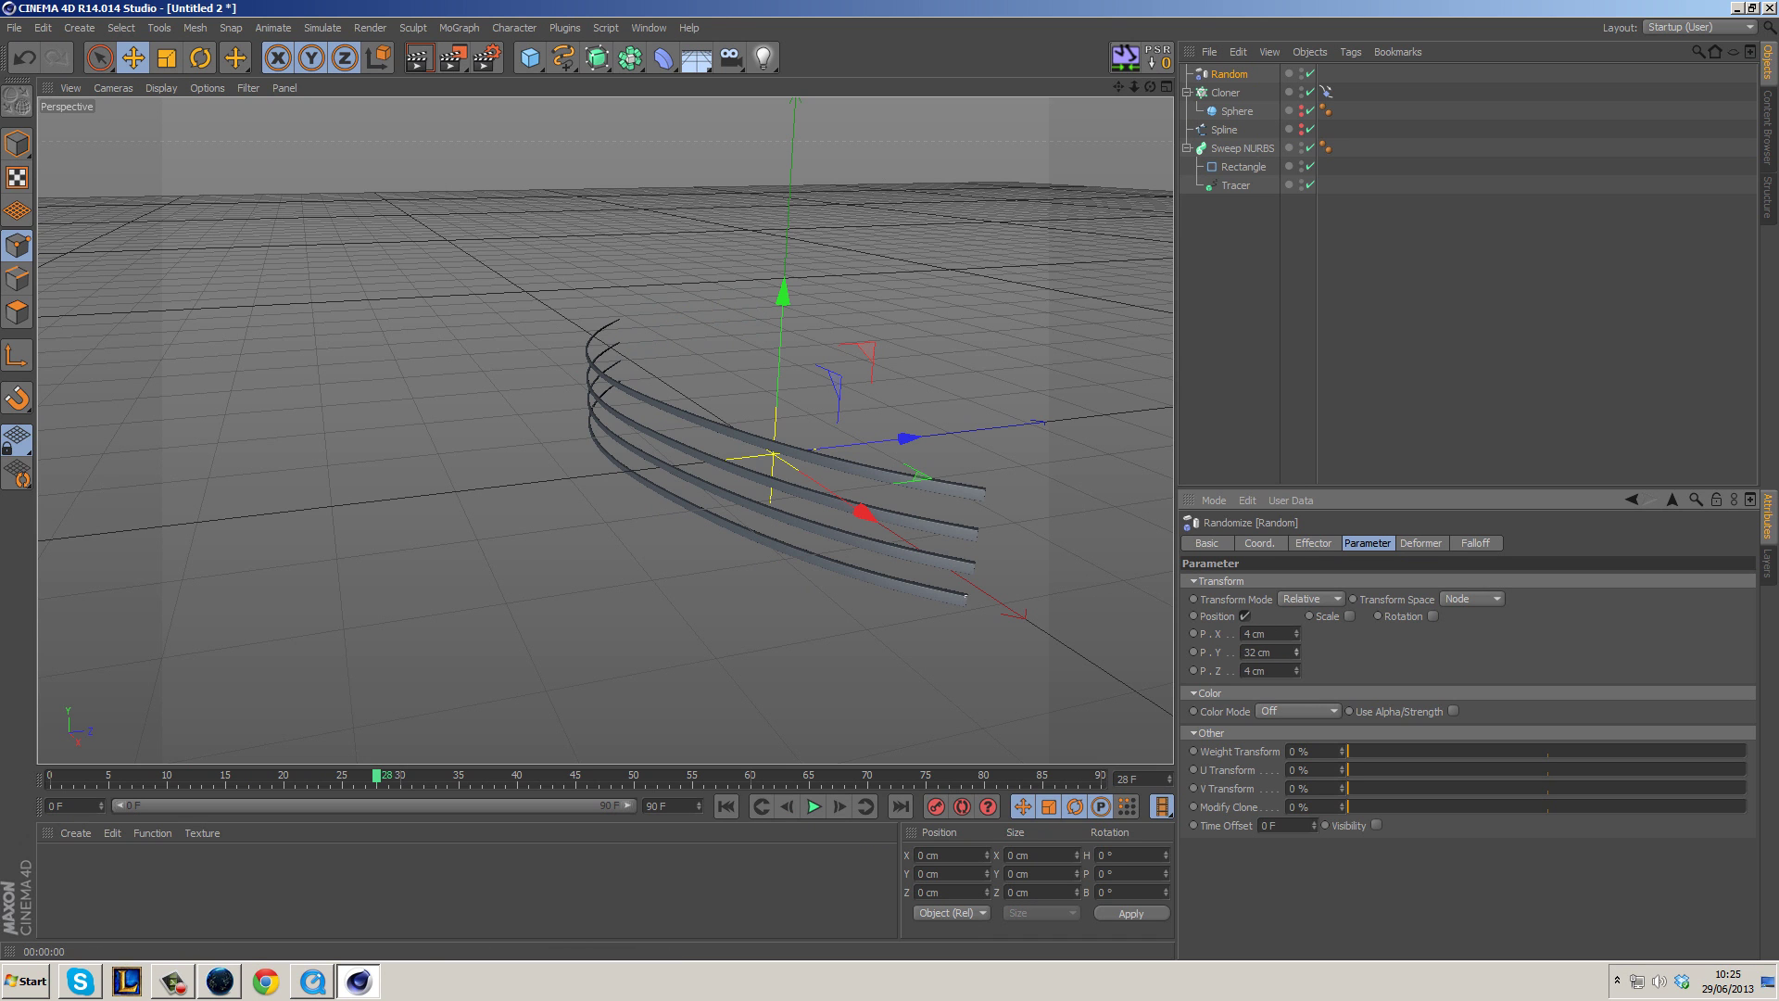
# Try Random effector Y position offsets of 86 cm and -12 cm, replaying the animation from the start each time.
pyautogui.click(727, 806)
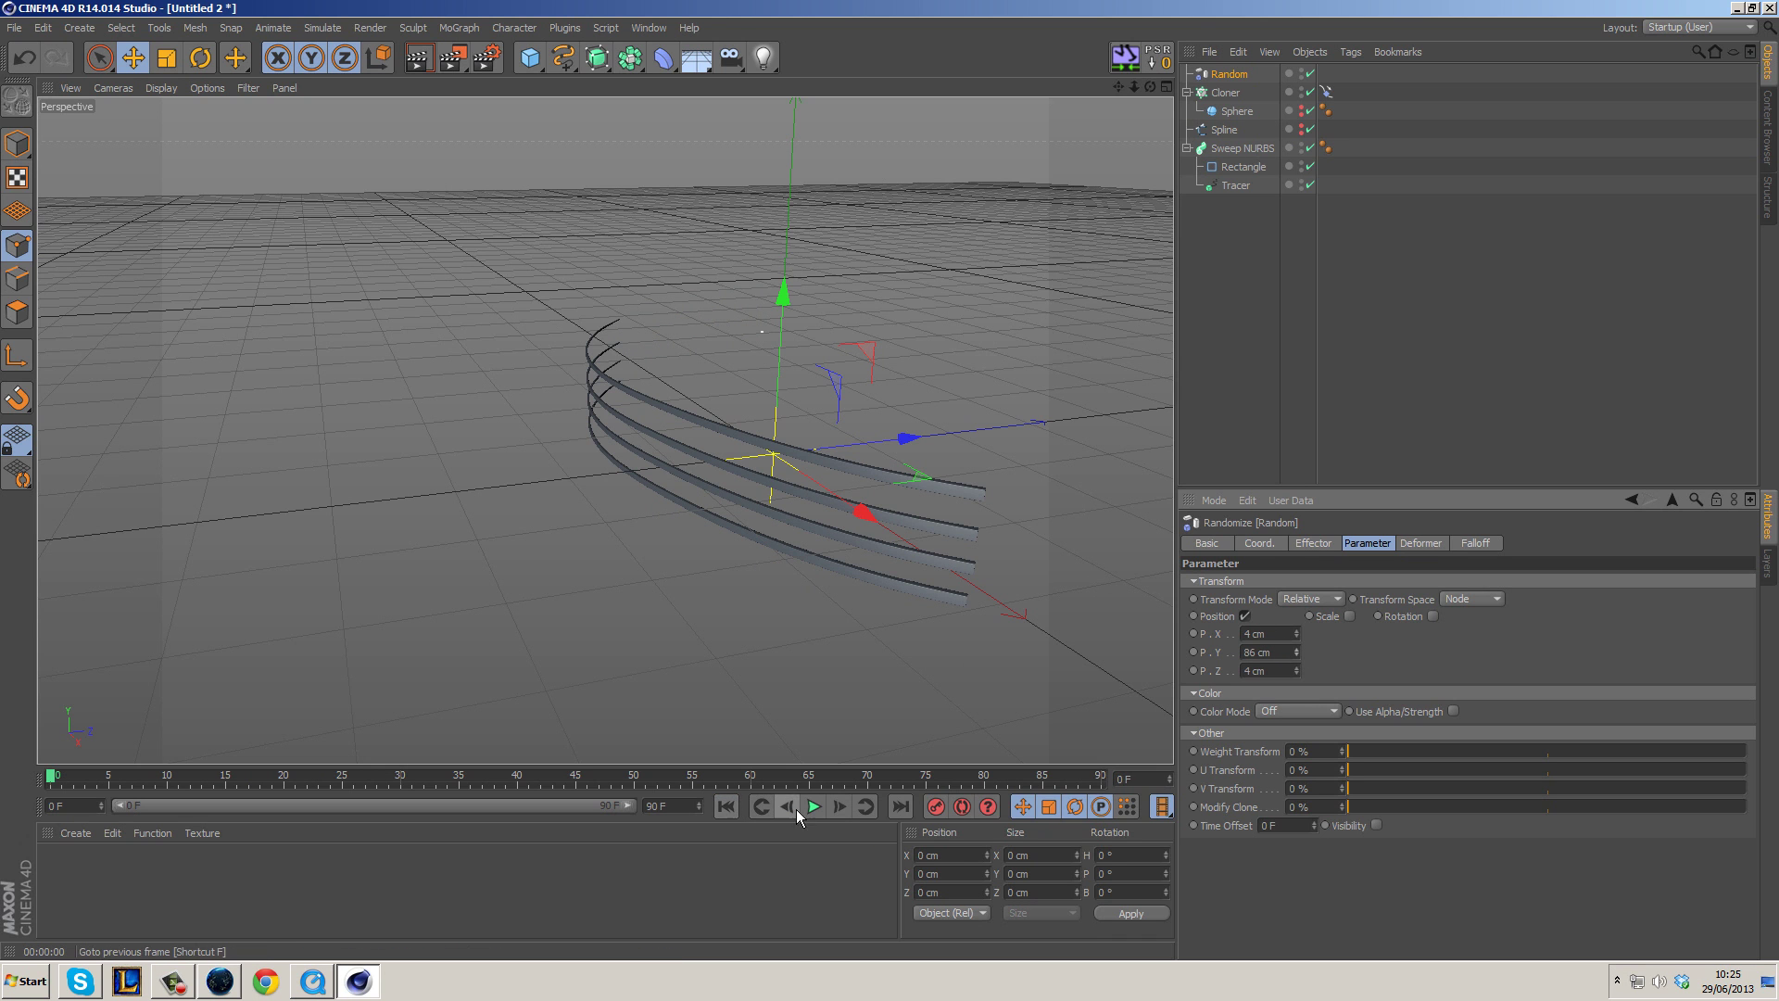
pyautogui.click(805, 804)
pyautogui.click(811, 805)
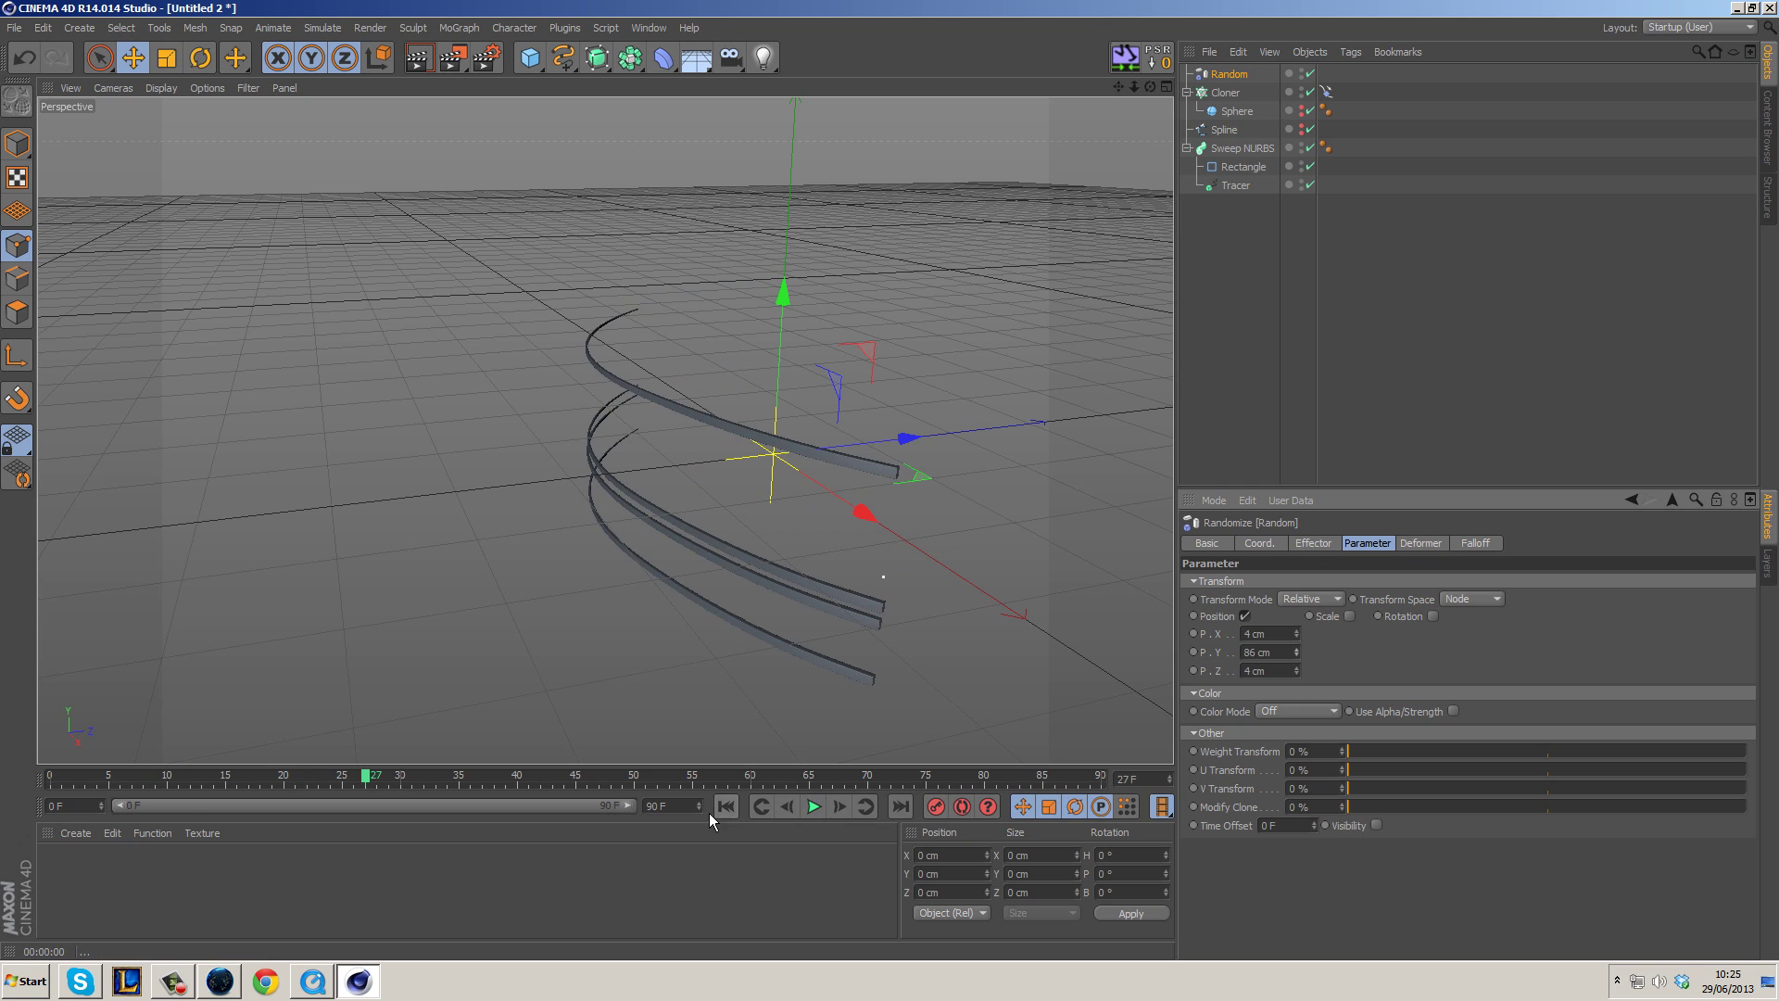
pyautogui.click(726, 806)
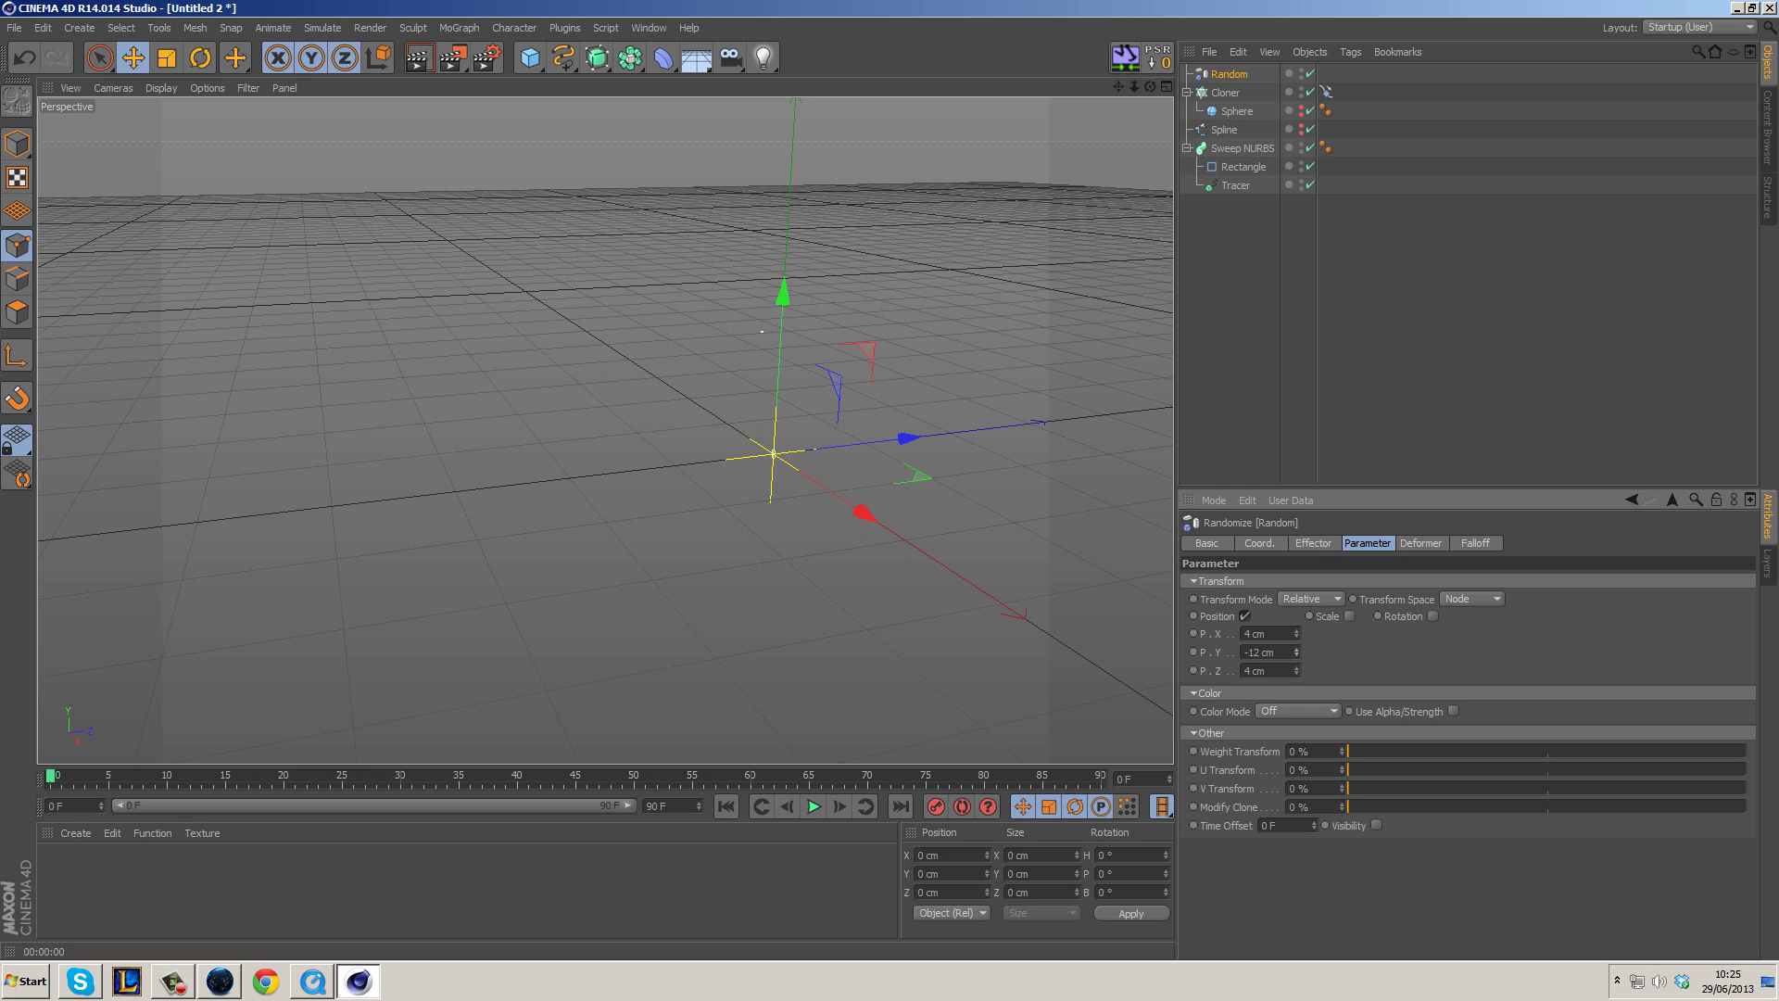
pyautogui.click(822, 806)
pyautogui.click(813, 806)
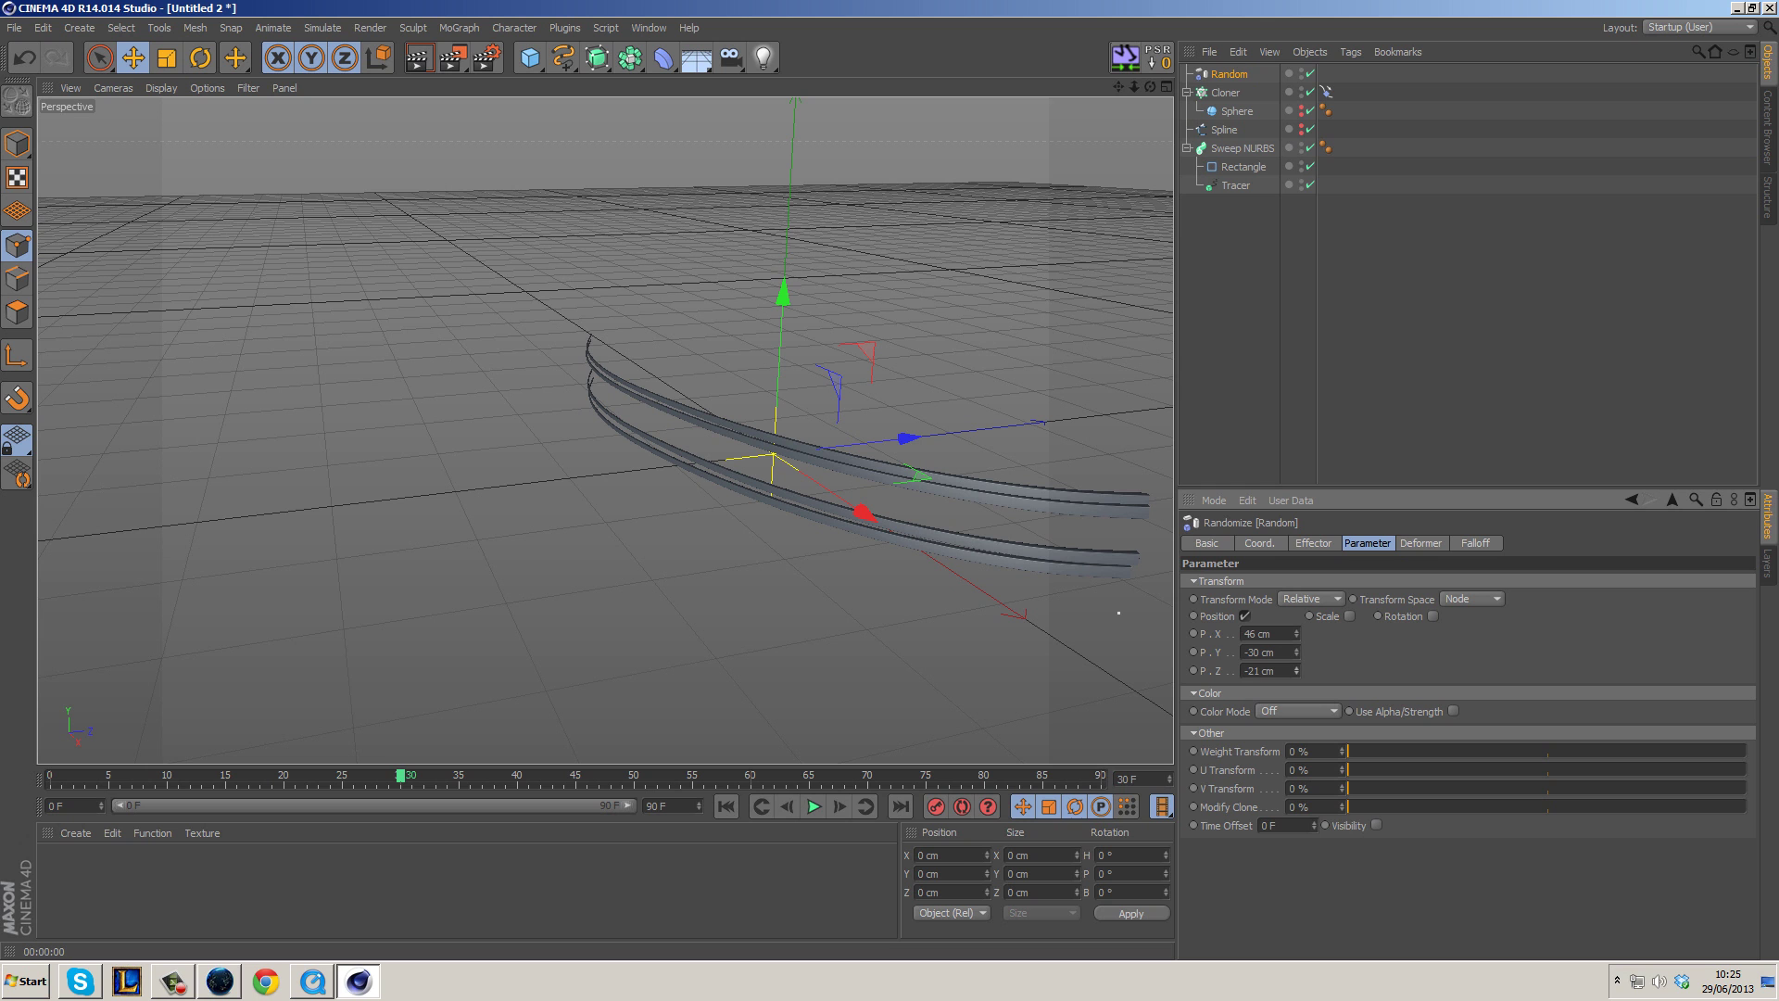
# Set the Random effector's position offsets to 46 cm in X, -30 cm in Y and -35 cm in Z, replaying the animation to compare.
pyautogui.click(726, 806)
pyautogui.click(812, 804)
pyautogui.click(813, 804)
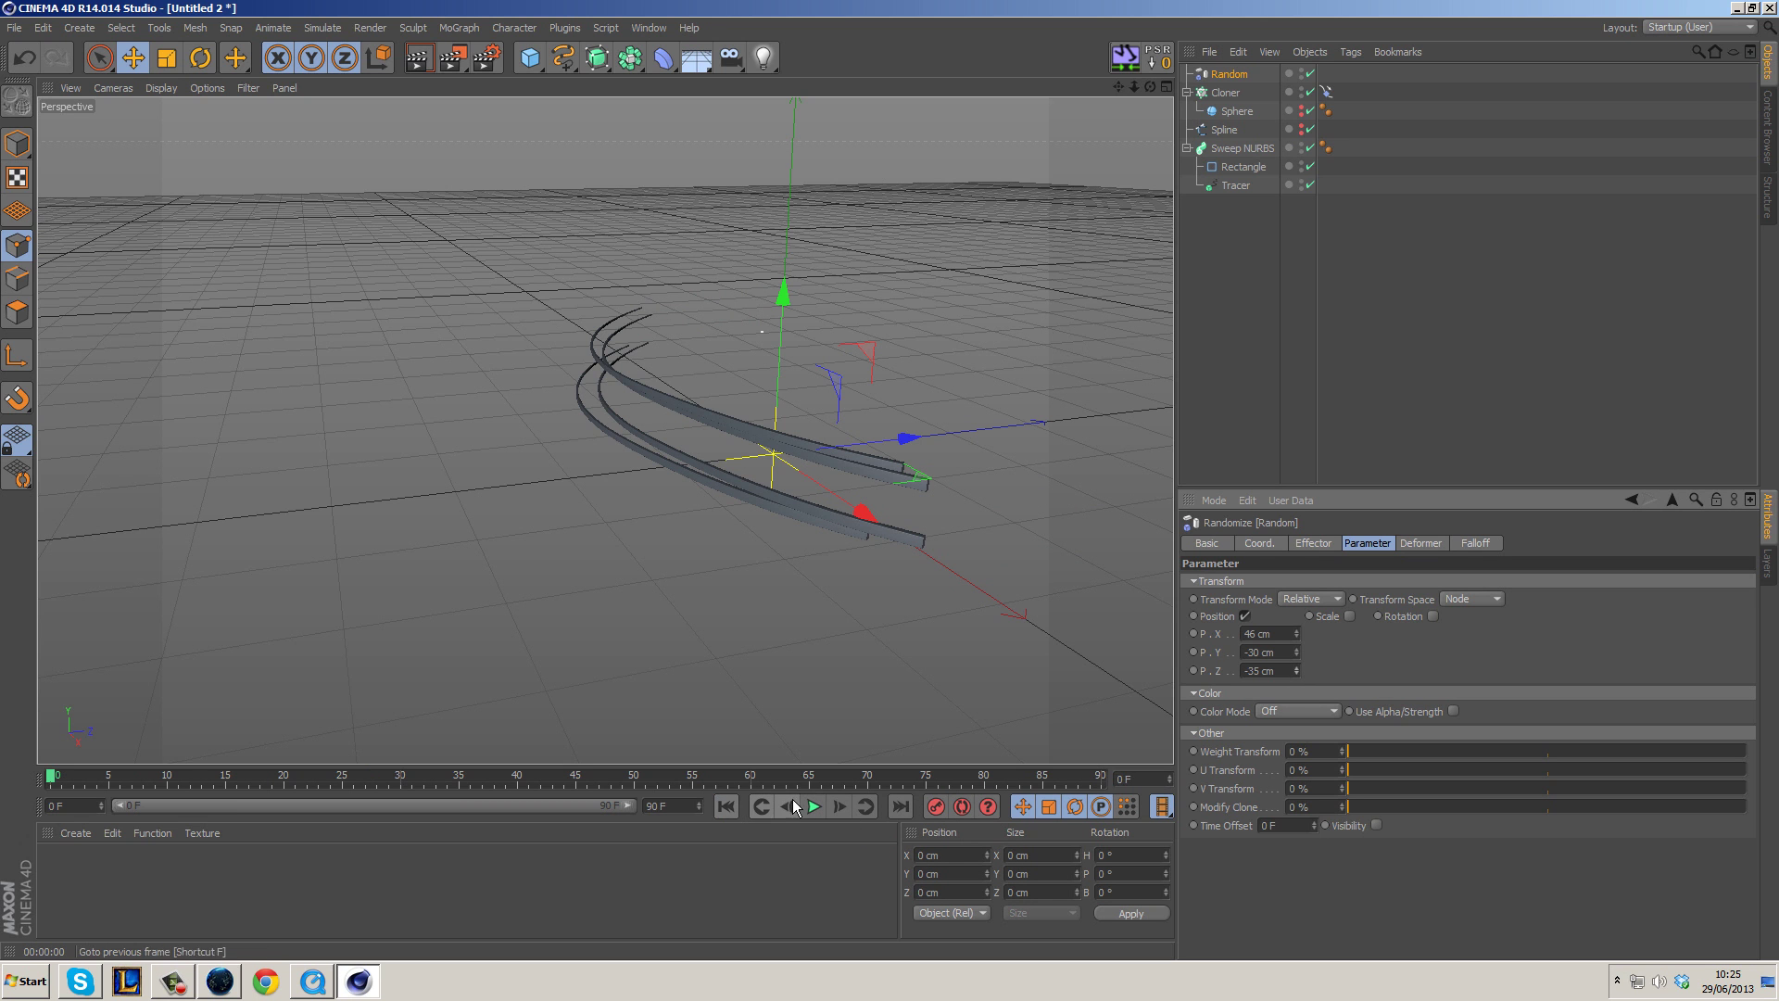
pyautogui.click(727, 806)
pyautogui.click(812, 807)
pyautogui.click(813, 807)
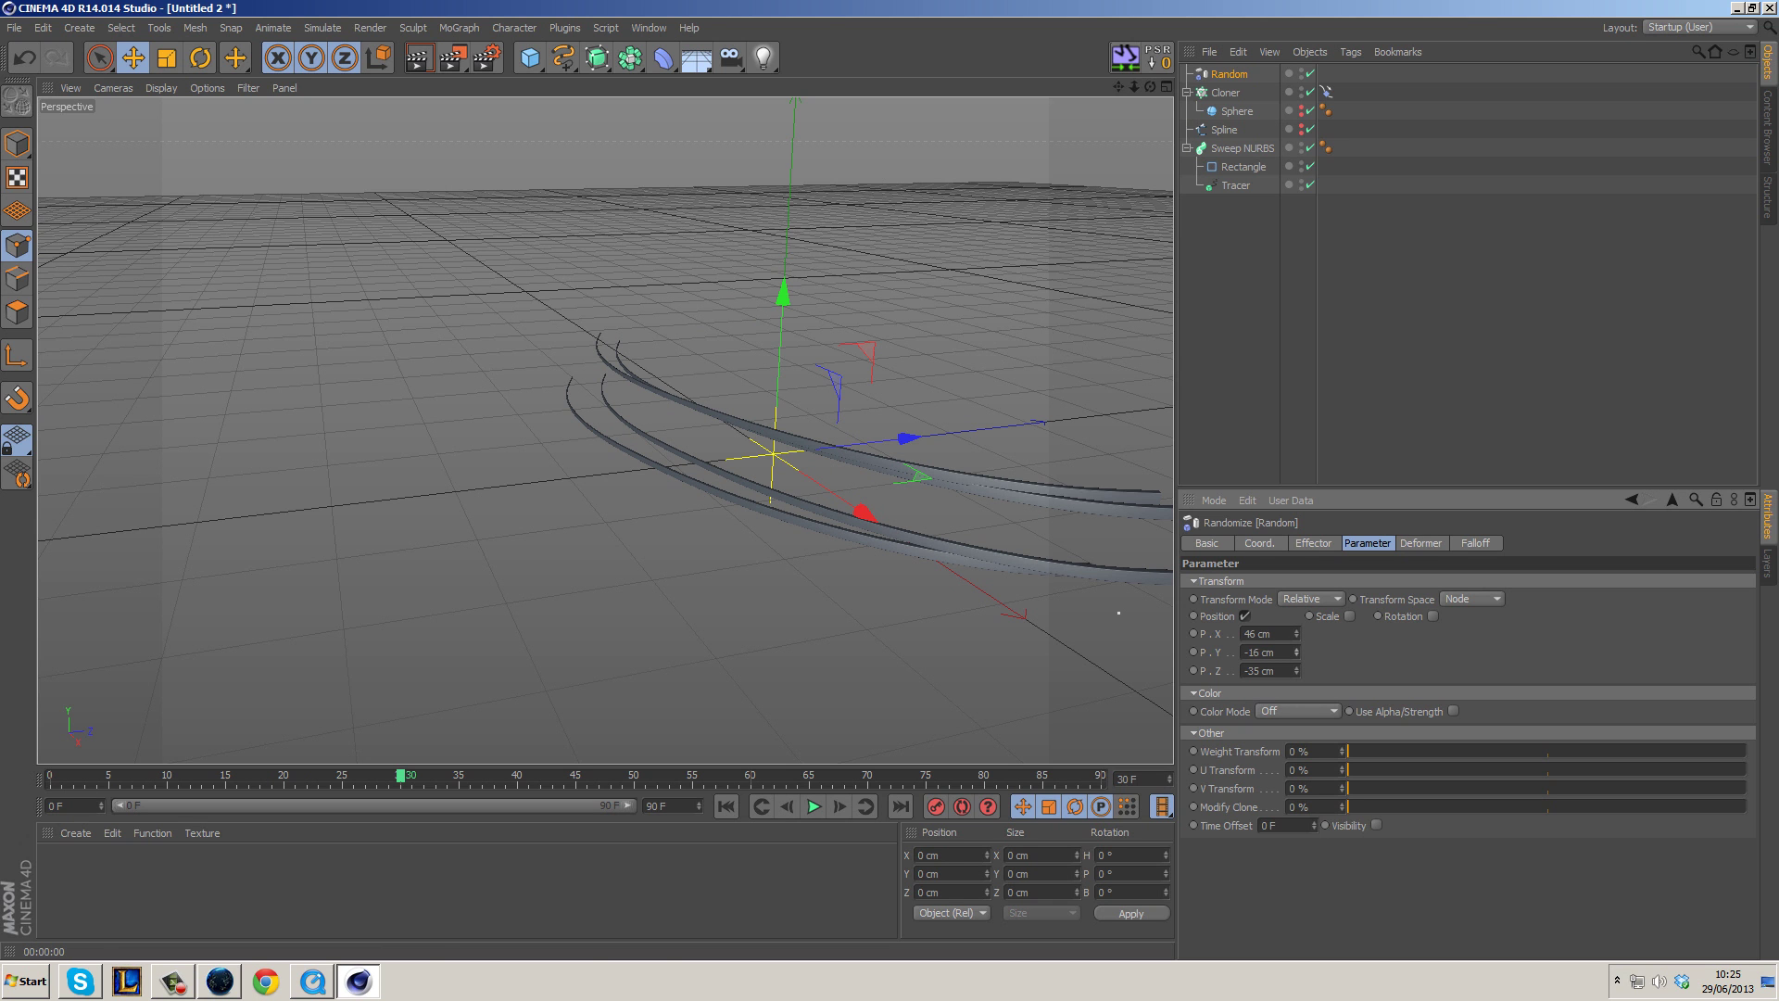
# Set the Random effector's Y position offset to -6 cm and replay the animation from the start to frame 28.
pyautogui.click(726, 806)
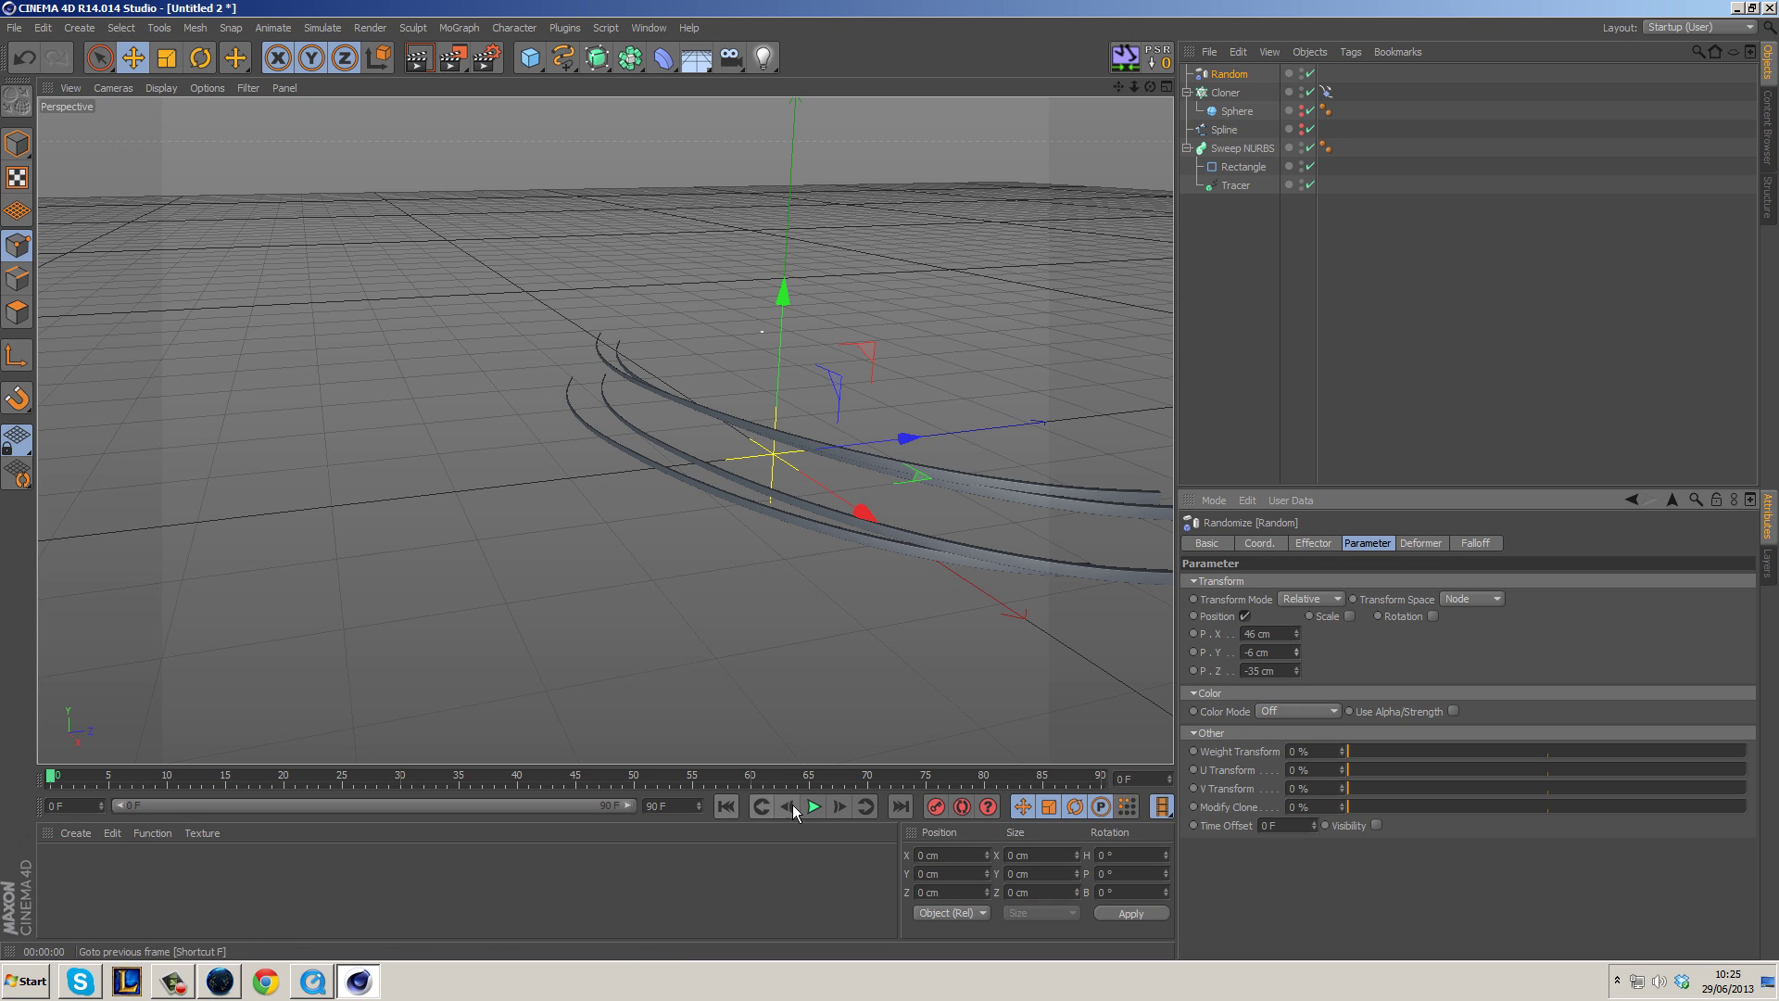
pyautogui.click(814, 804)
pyautogui.click(814, 806)
pyautogui.keyDown('alt'); pyautogui.moveTo(862, 575); pyautogui.dragTo(832, 425); pyautogui.keyUp('alt')
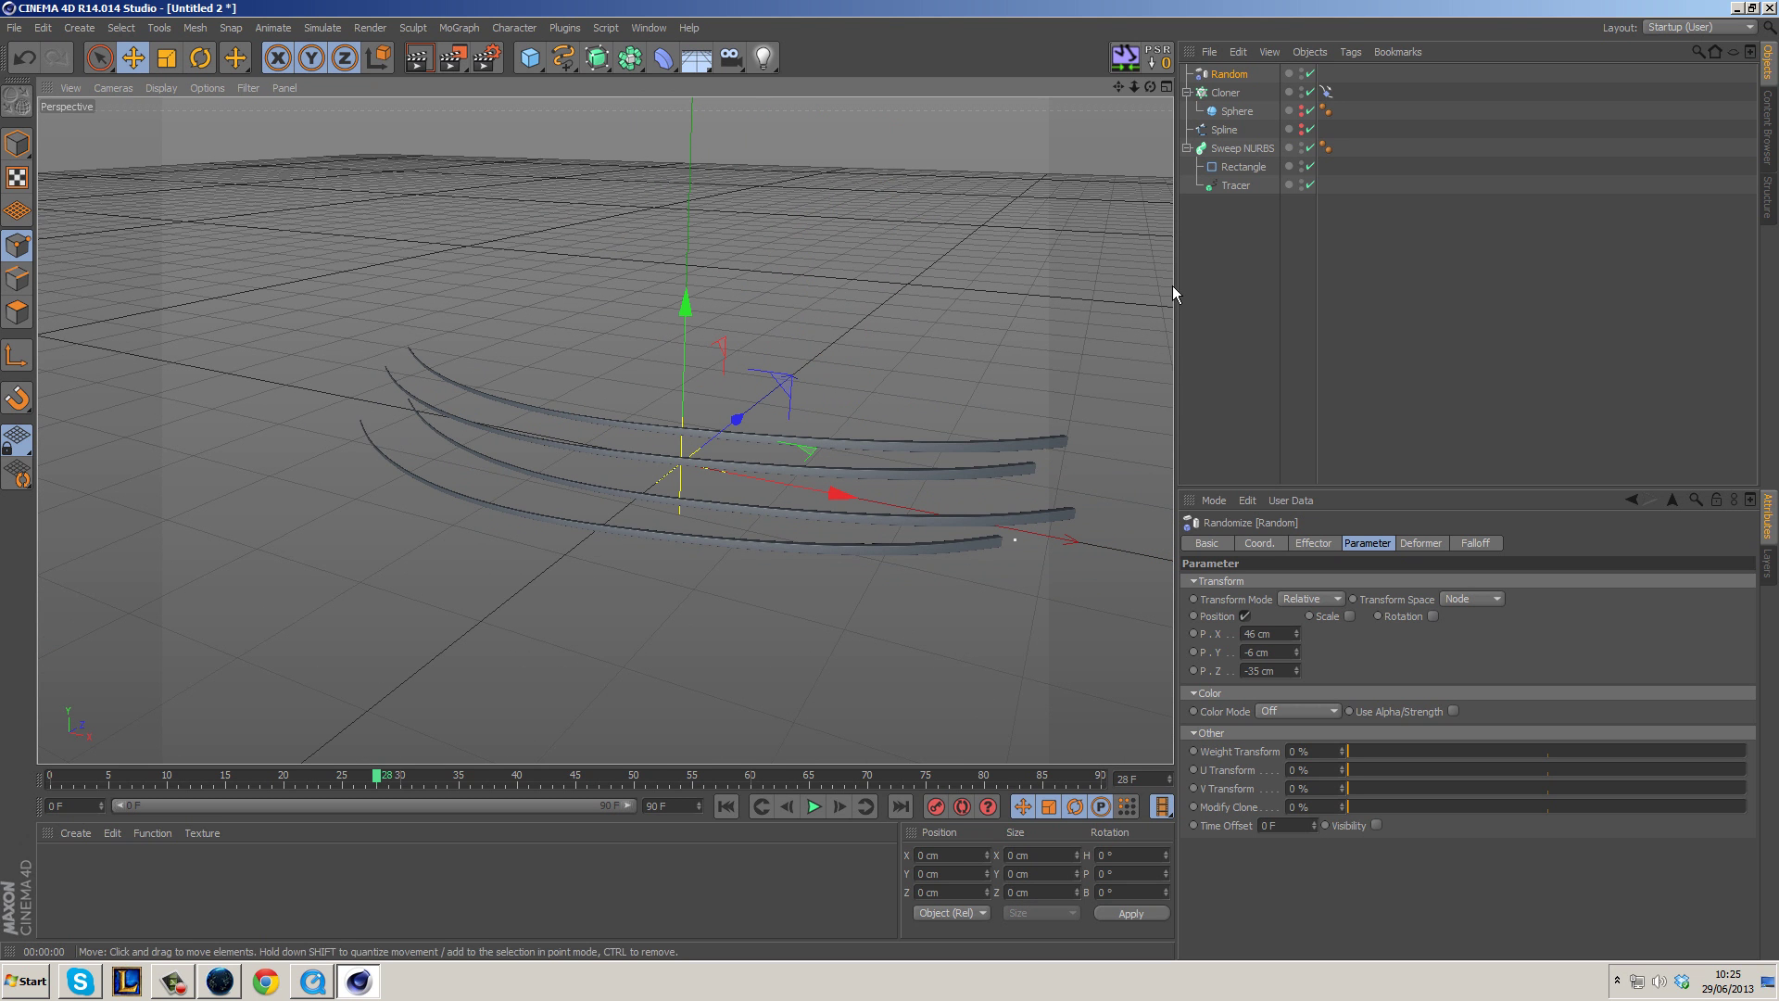
pyautogui.click(1225, 94)
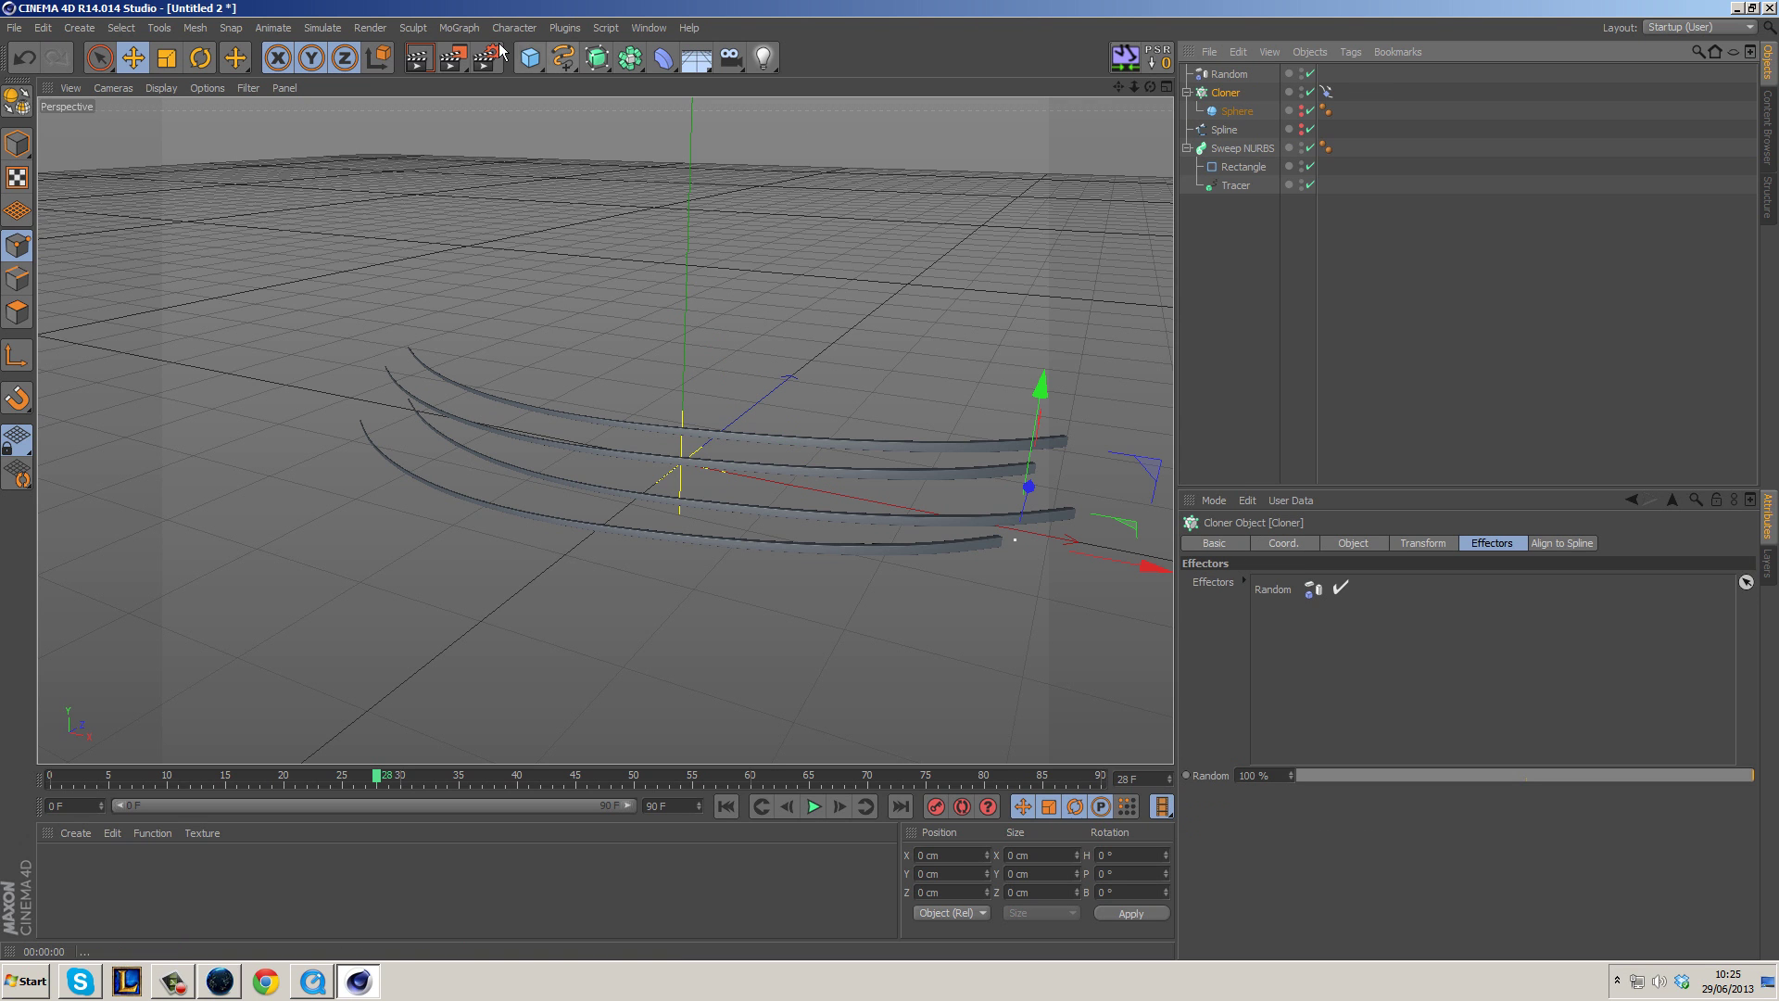
pyautogui.click(459, 28)
pyautogui.moveTo(468, 57)
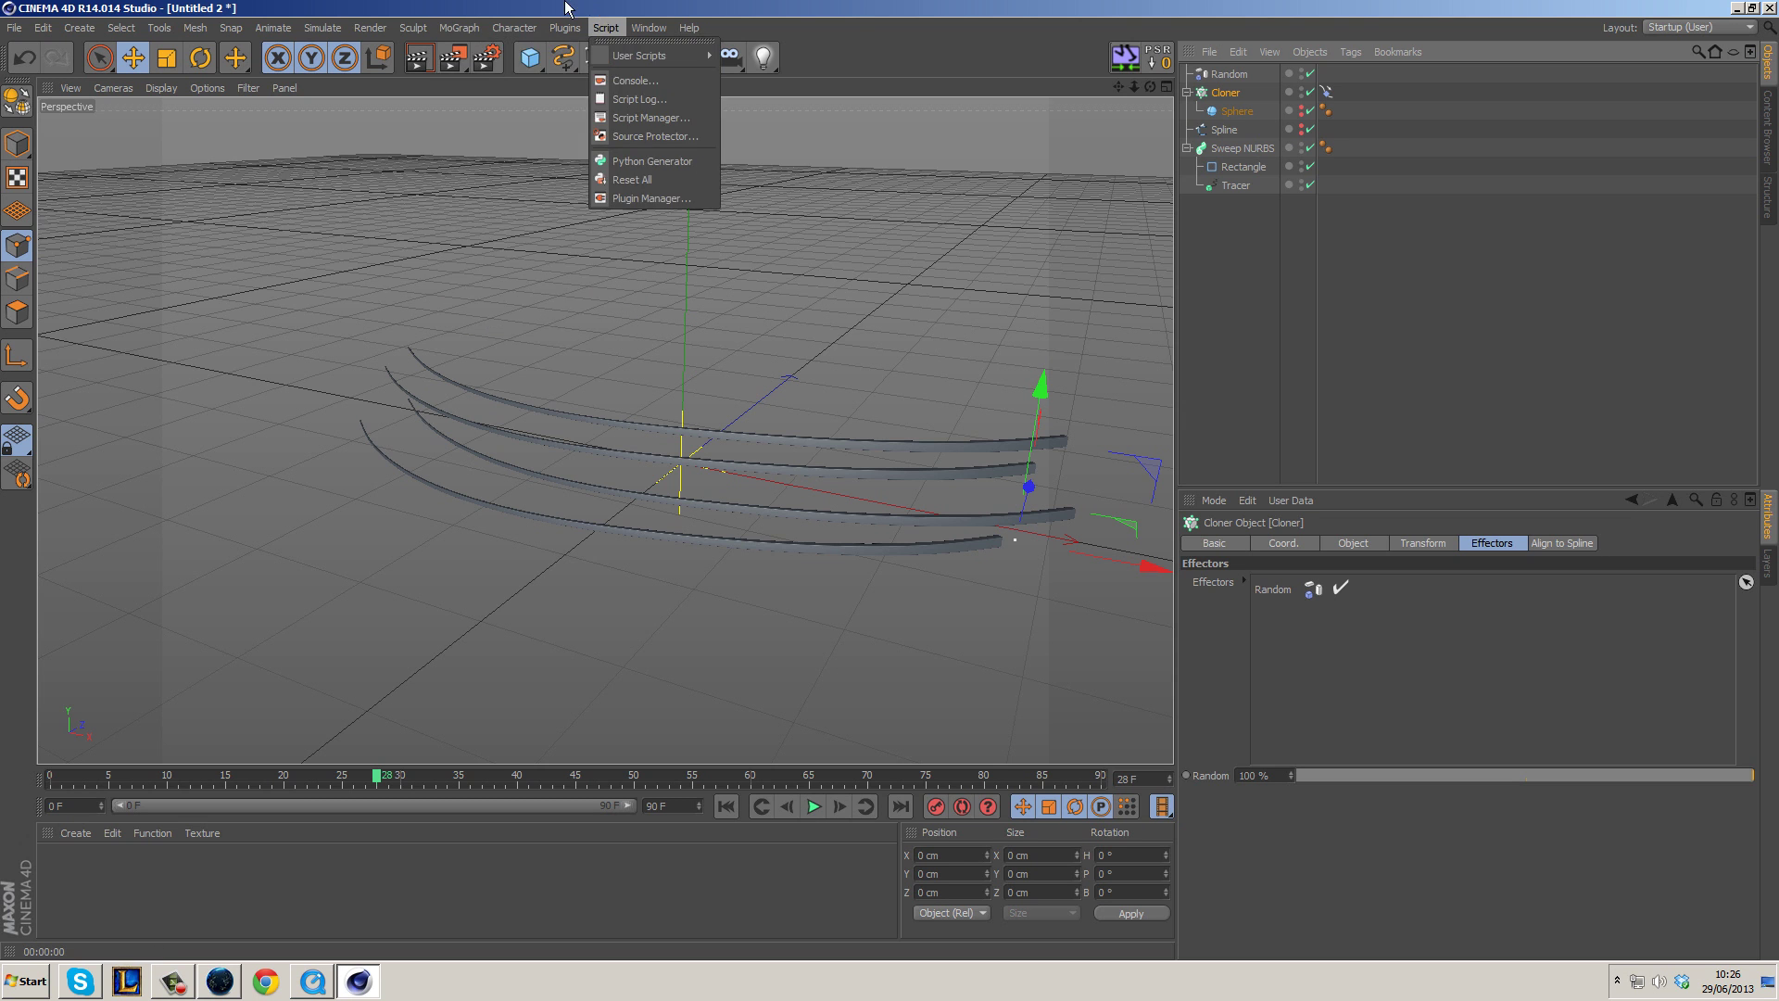
pyautogui.click(476, 3)
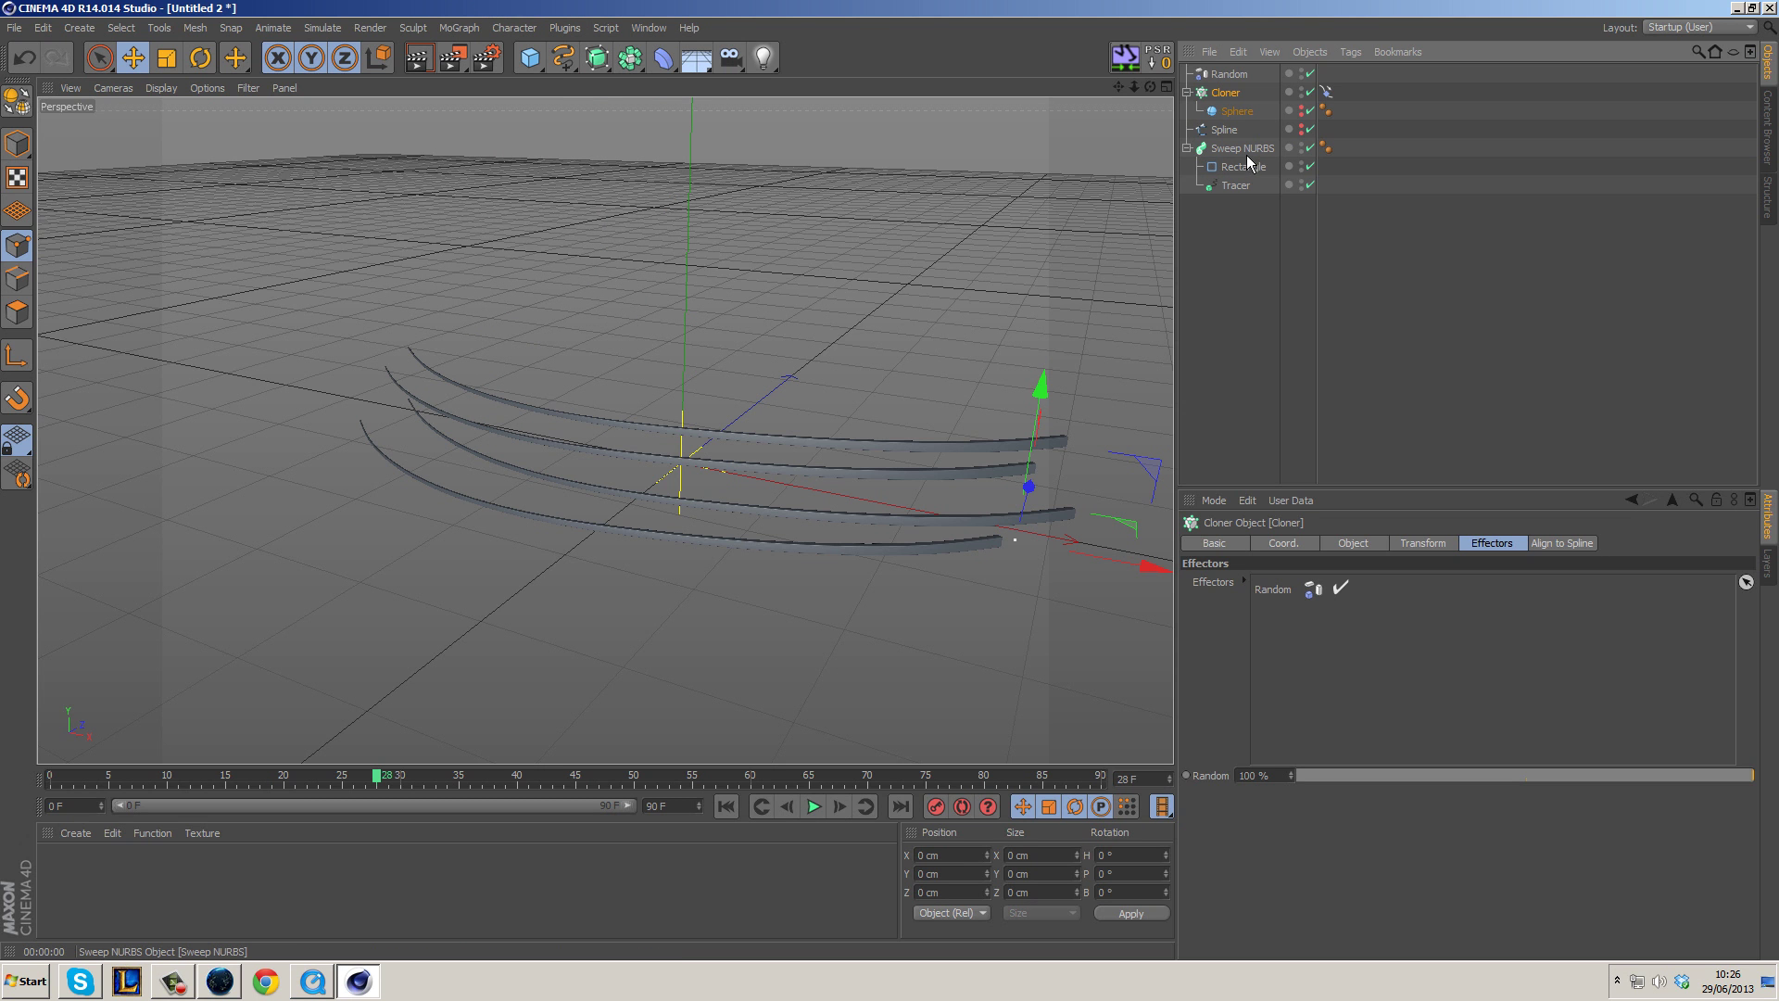
# Deselect all objects, replay the animation to frame 30 and examine the curled strand ends up close.
pyautogui.keyDown('alt'); pyautogui.moveTo(780, 524); pyautogui.dragTo(827, 547); pyautogui.keyUp('alt')
pyautogui.click(1220, 311)
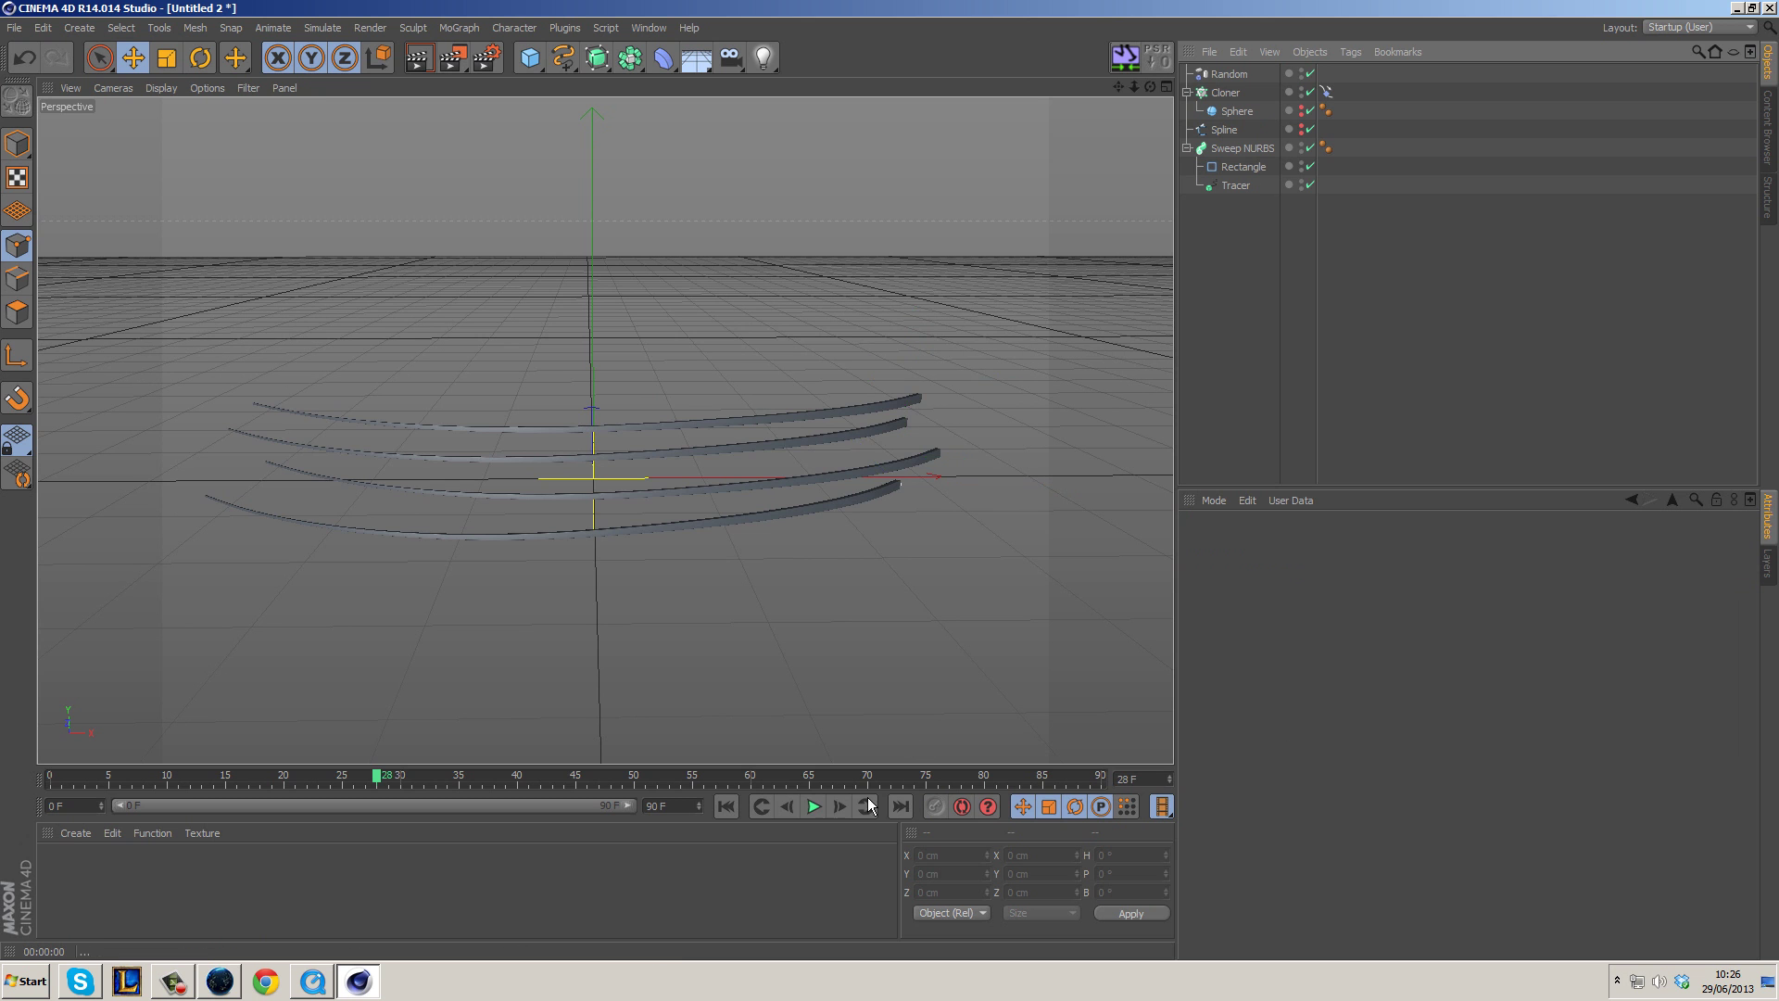
pyautogui.click(813, 805)
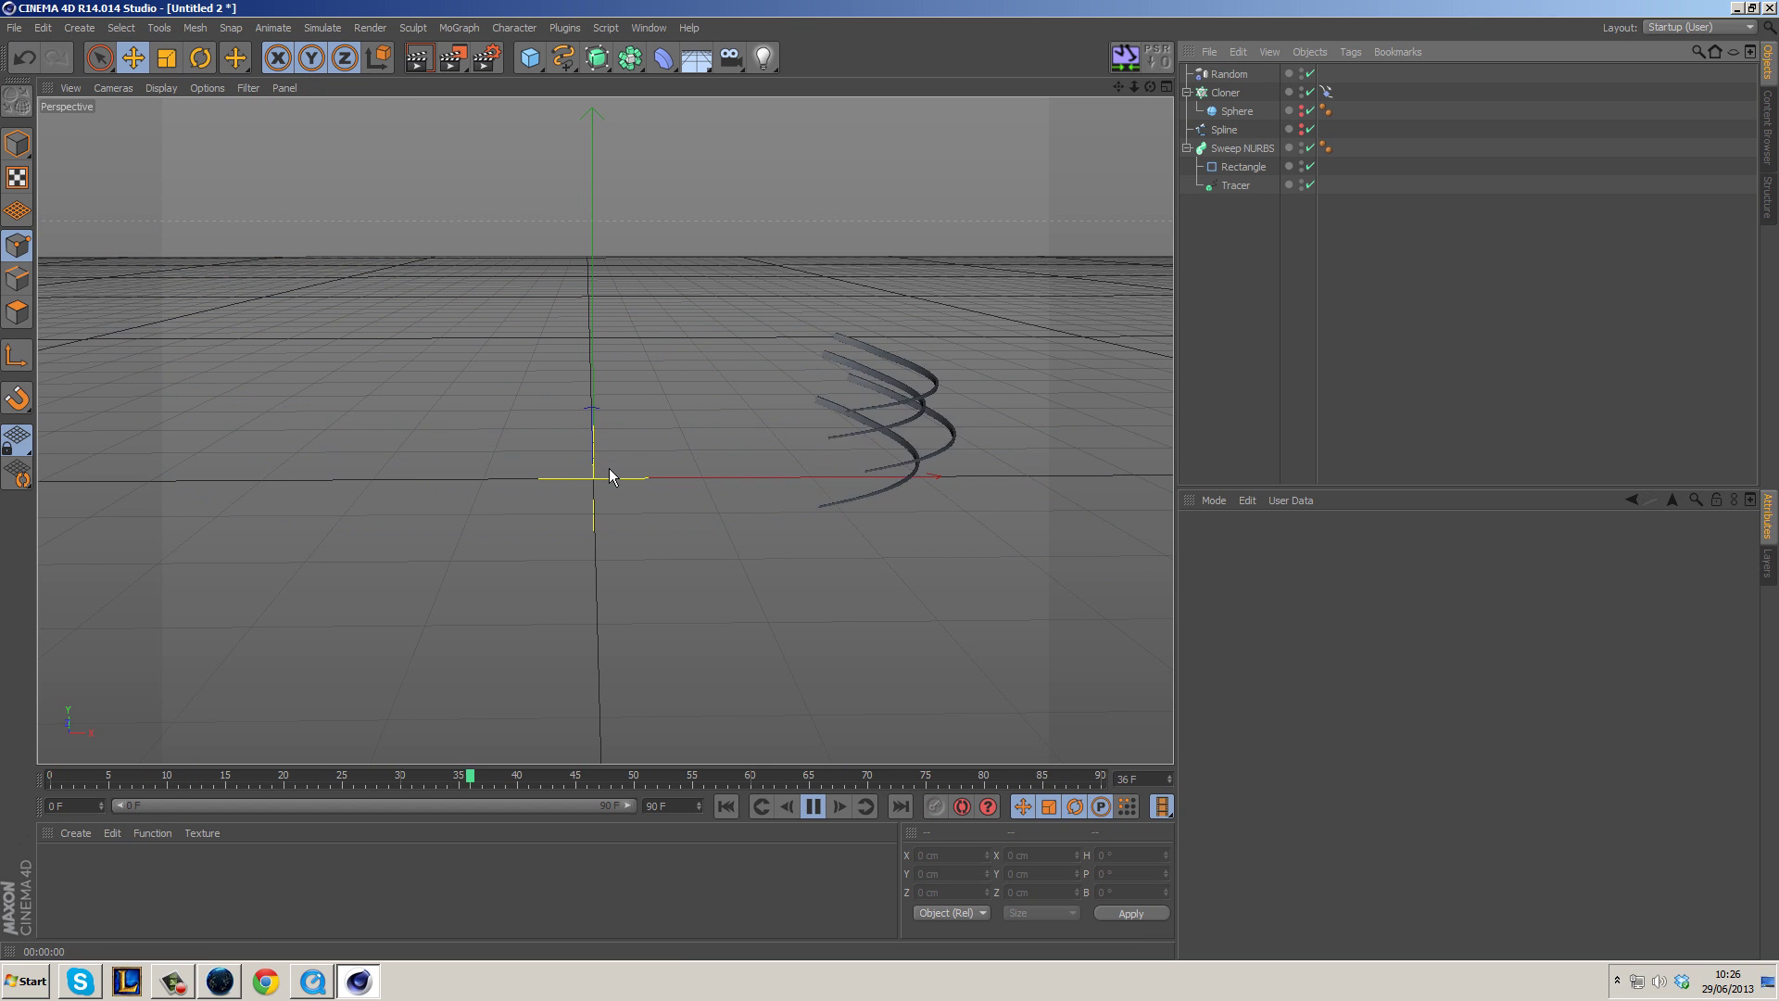
pyautogui.click(814, 807)
pyautogui.scroll(5, 707, 342)
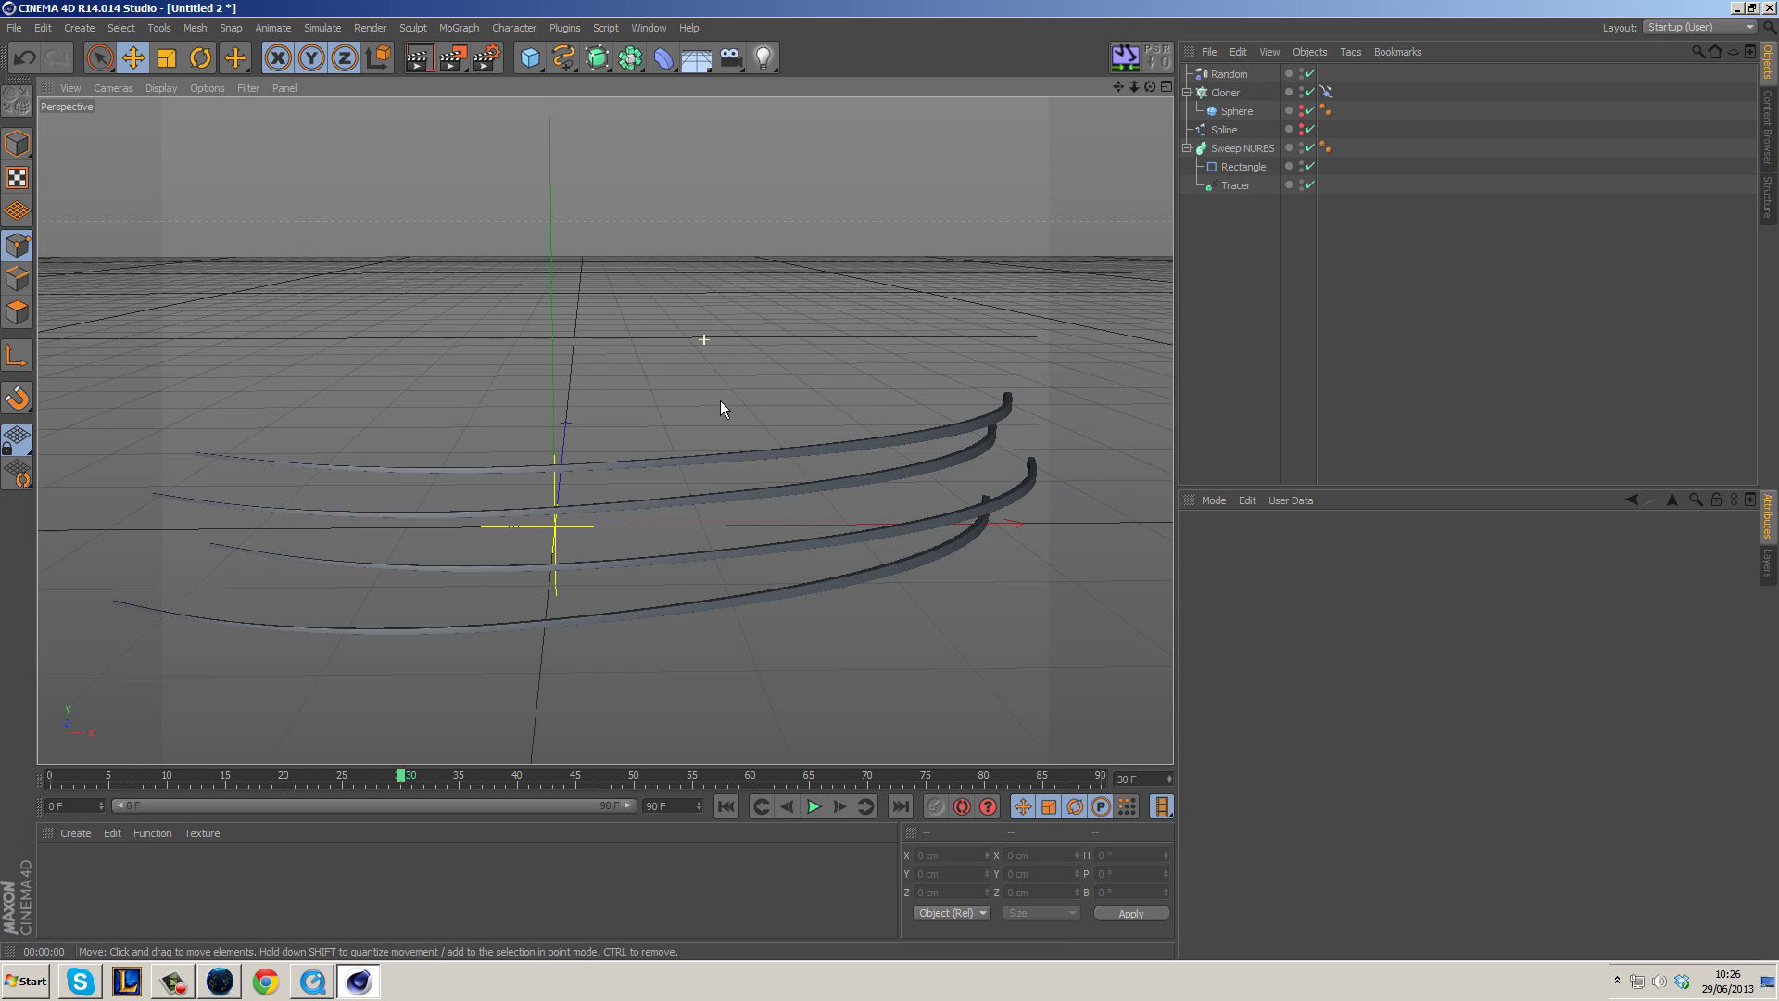
pyautogui.keyDown('alt'); pyautogui.moveTo(742, 449); pyautogui.dragTo(1135, 432); pyautogui.keyUp('alt')
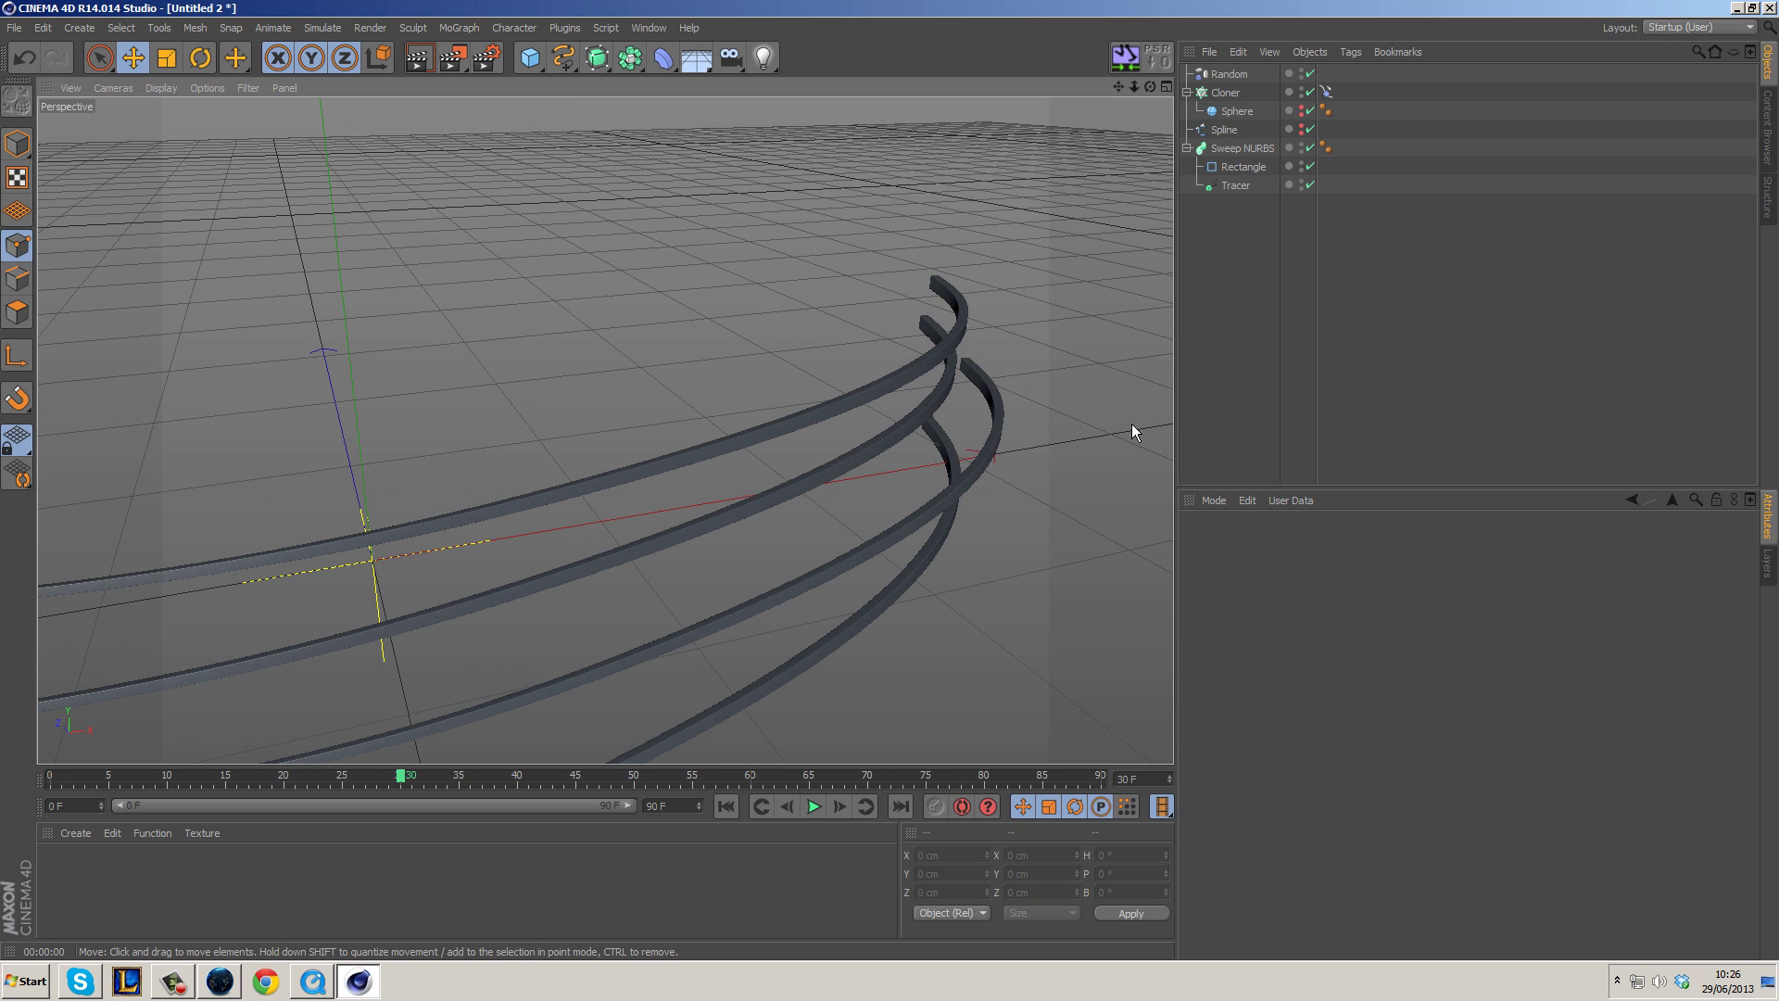
# Turn off Banking on the Sweep NURBS and replay the animation from the start.
pyautogui.click(1242, 148)
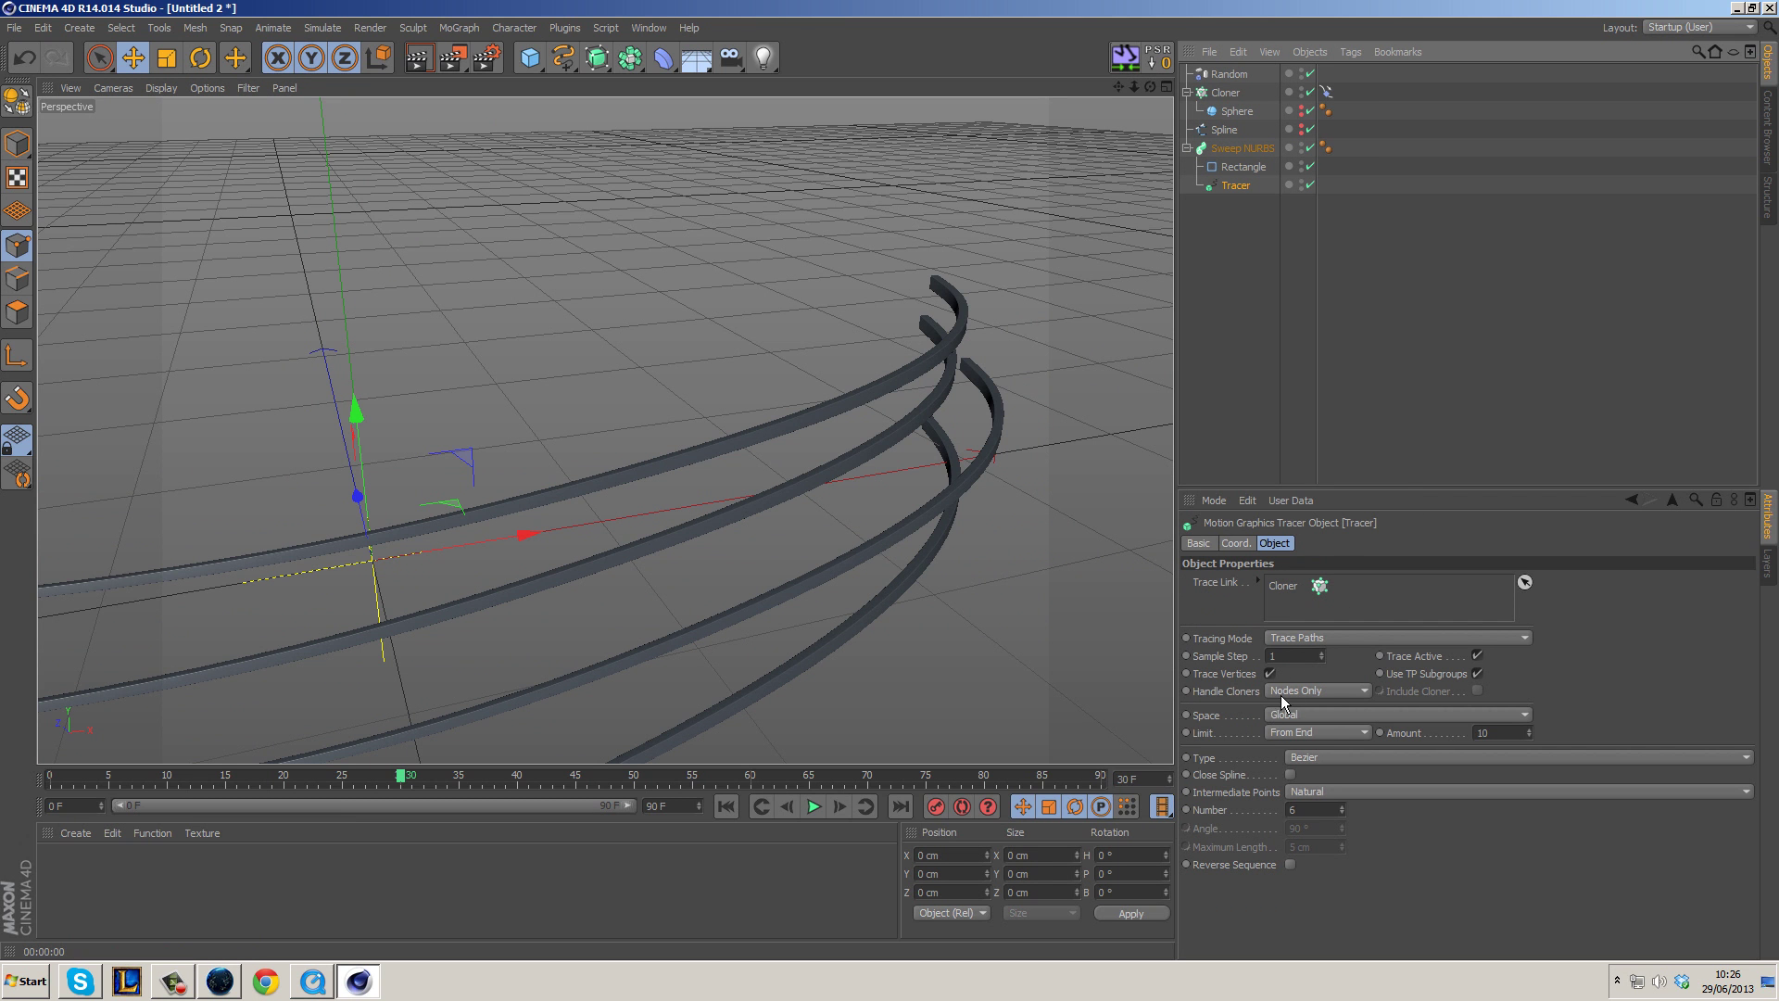
pyautogui.click(1248, 148)
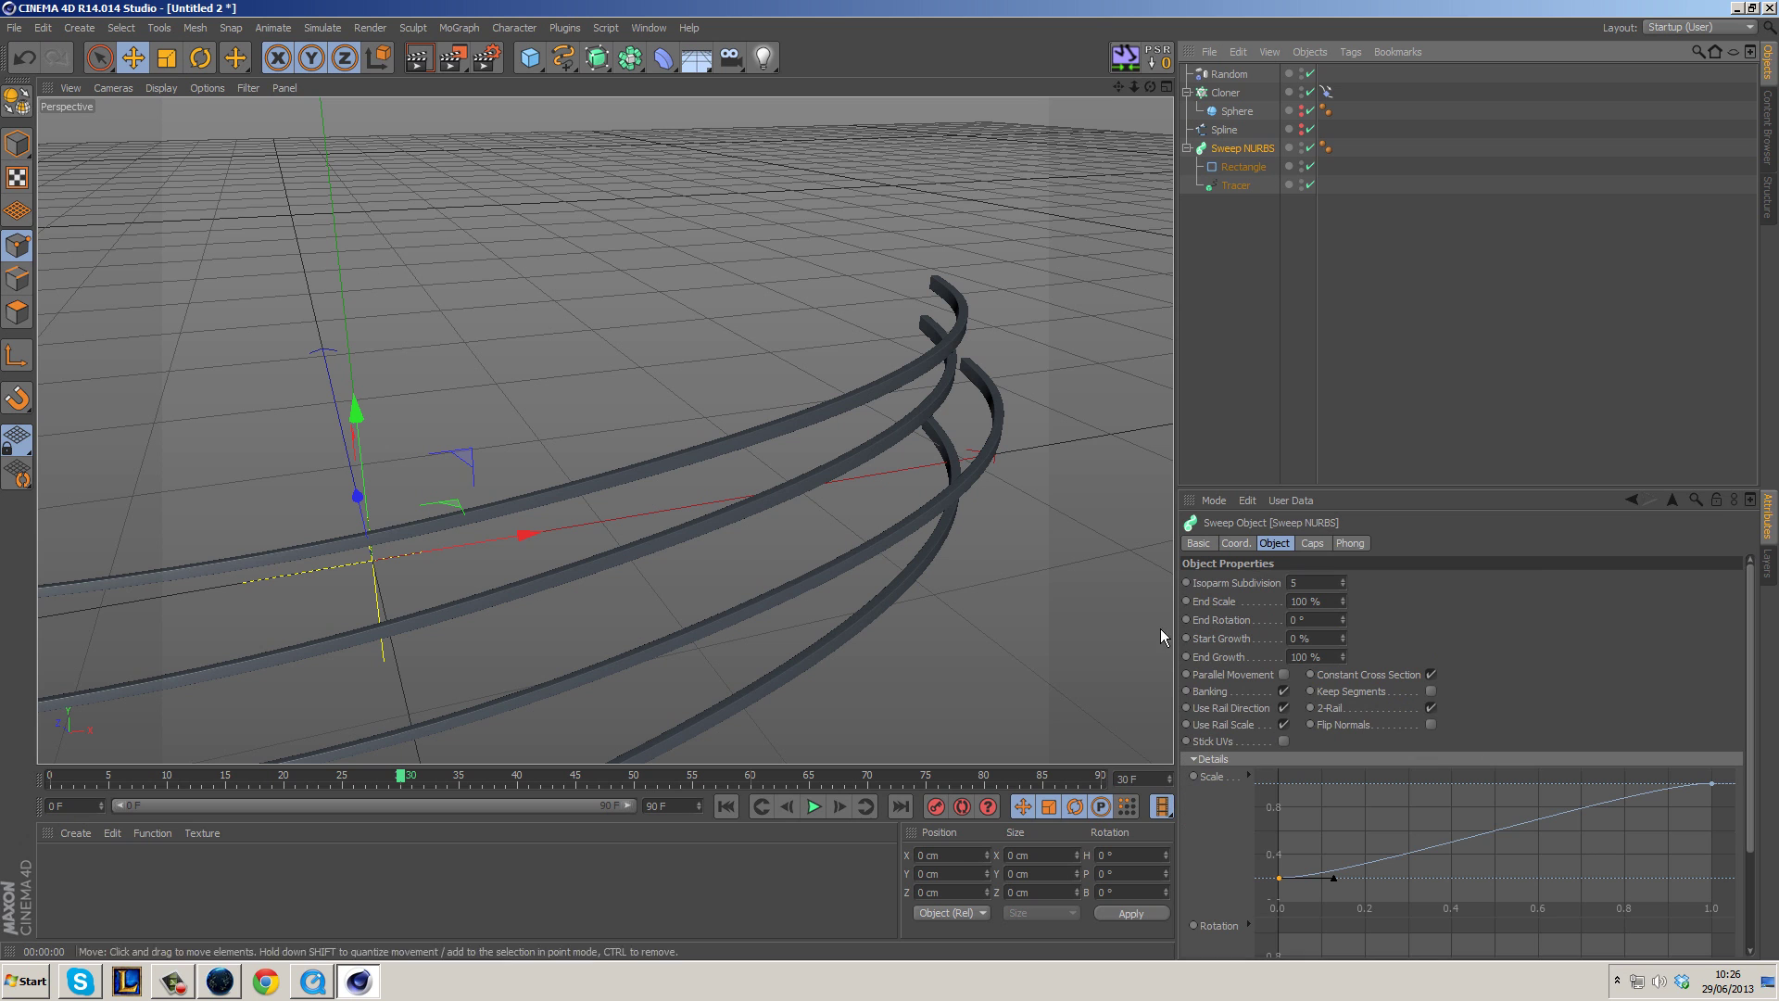
pyautogui.click(1284, 691)
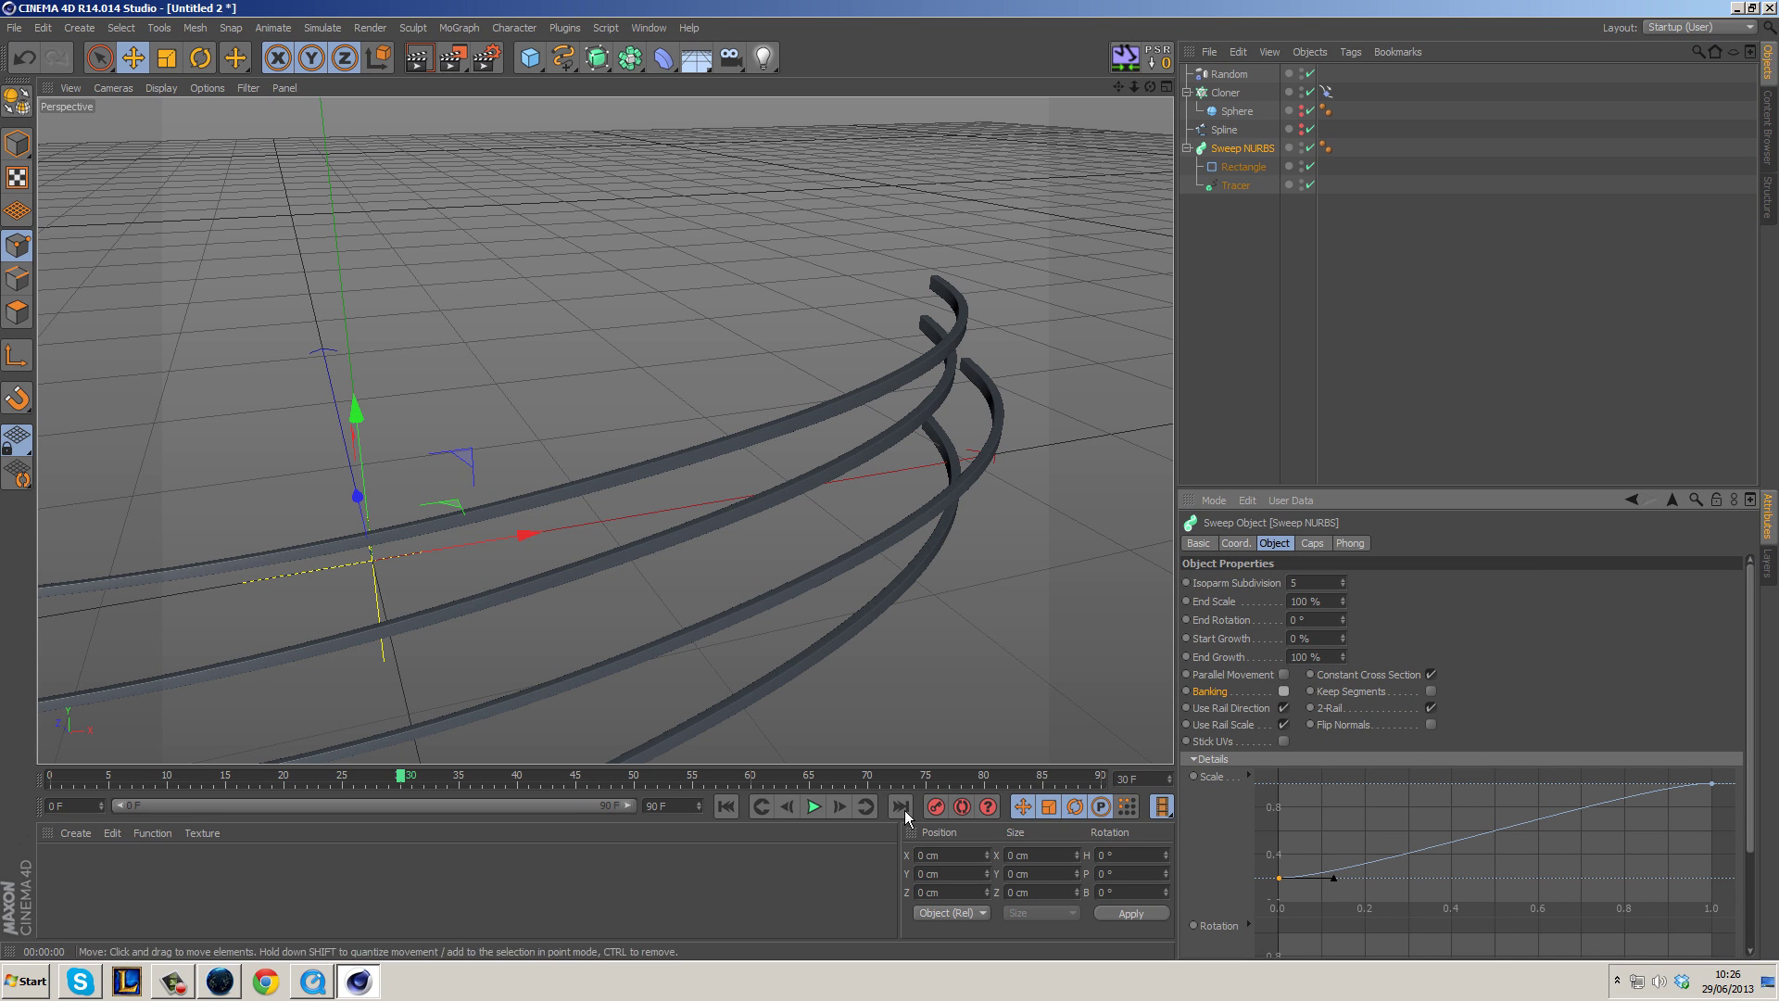
pyautogui.click(725, 807)
pyautogui.click(814, 806)
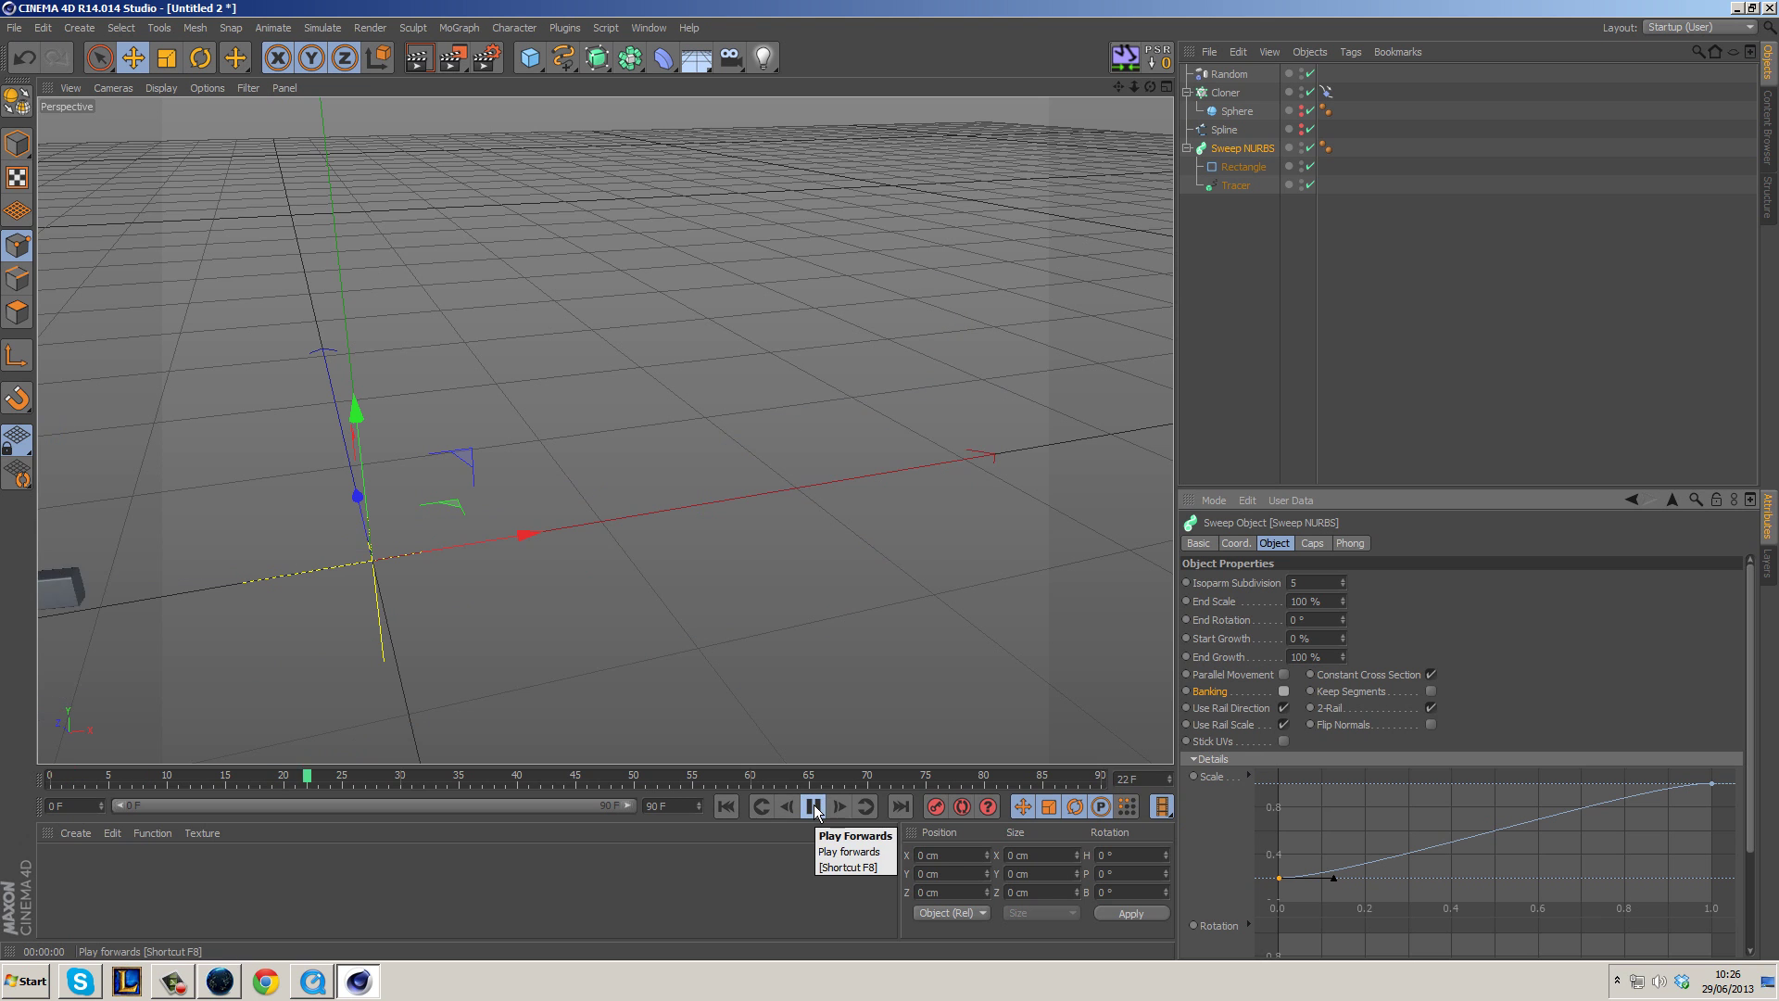
# Stop the playback at frame 42 and examine the thick strand ends up close.
pyautogui.click(814, 806)
pyautogui.keyDown('alt'); pyautogui.moveTo(466, 226); pyautogui.dragTo(915, 549, button='middle'); pyautogui.keyUp('alt')
pyautogui.keyDown('alt'); pyautogui.moveTo(915, 541); pyautogui.dragTo(725, 645); pyautogui.keyUp('alt')
pyautogui.keyDown('alt'); pyautogui.moveTo(725, 645); pyautogui.dragTo(1009, 582, button='right'); pyautogui.keyUp('alt')
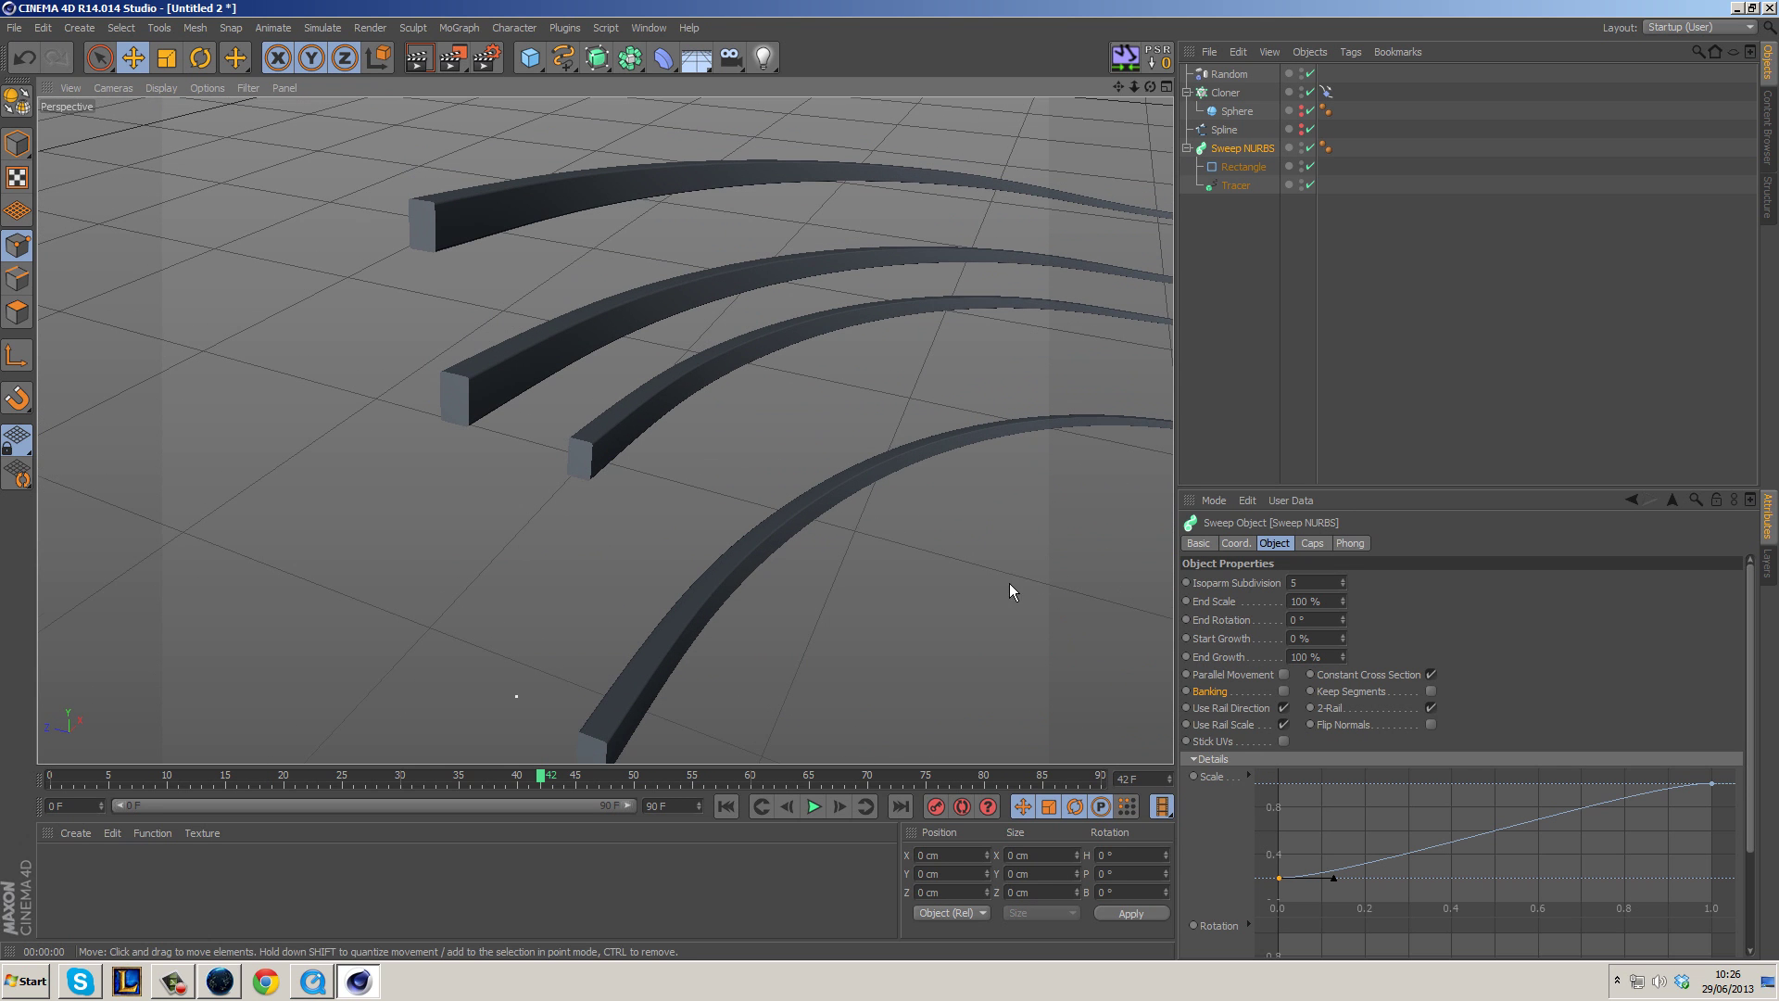
# Toggle Banking on the Sweep NURBS repeatedly to compare the strands, leaving it switched on.
pyautogui.click(1283, 709)
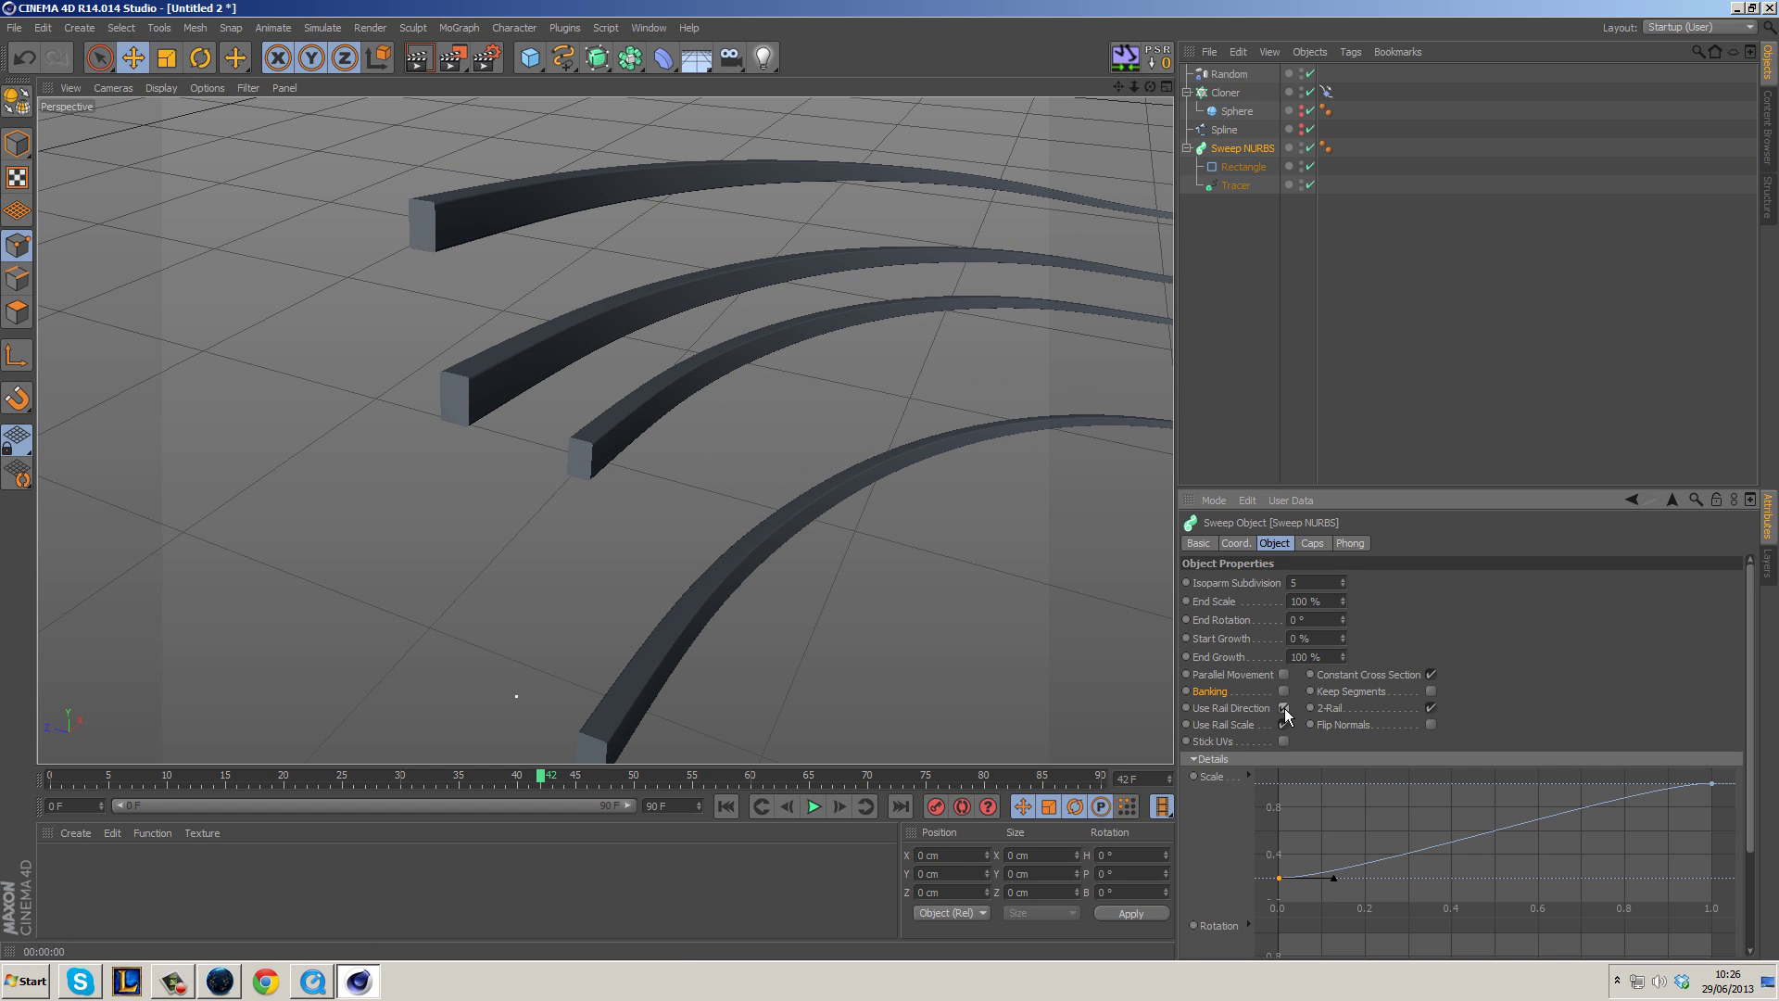
pyautogui.click(1284, 691)
pyautogui.click(1283, 691)
pyautogui.click(1283, 691)
pyautogui.click(1283, 691)
pyautogui.click(1283, 691)
pyautogui.click(1284, 691)
pyautogui.click(1283, 692)
pyautogui.click(1284, 692)
pyautogui.click(1284, 692)
pyautogui.click(1283, 691)
# Add a Star spline and make it the Sweep NURBS profile above the Tracer, moving the Rectangle out of the sweep.
pyautogui.scroll(-5, 859, 381)
pyautogui.keyDown('alt'); pyautogui.moveTo(859, 381); pyautogui.dragTo(848, 258); pyautogui.keyUp('alt')
pyautogui.scroll(-3, 636, 386)
pyautogui.scroll(3, 678, 270)
pyautogui.keyDown('alt'); pyautogui.moveTo(848, 258); pyautogui.dragTo(749, 448, button='middle'); pyautogui.keyUp('alt')
pyautogui.scroll(3, 744, 326)
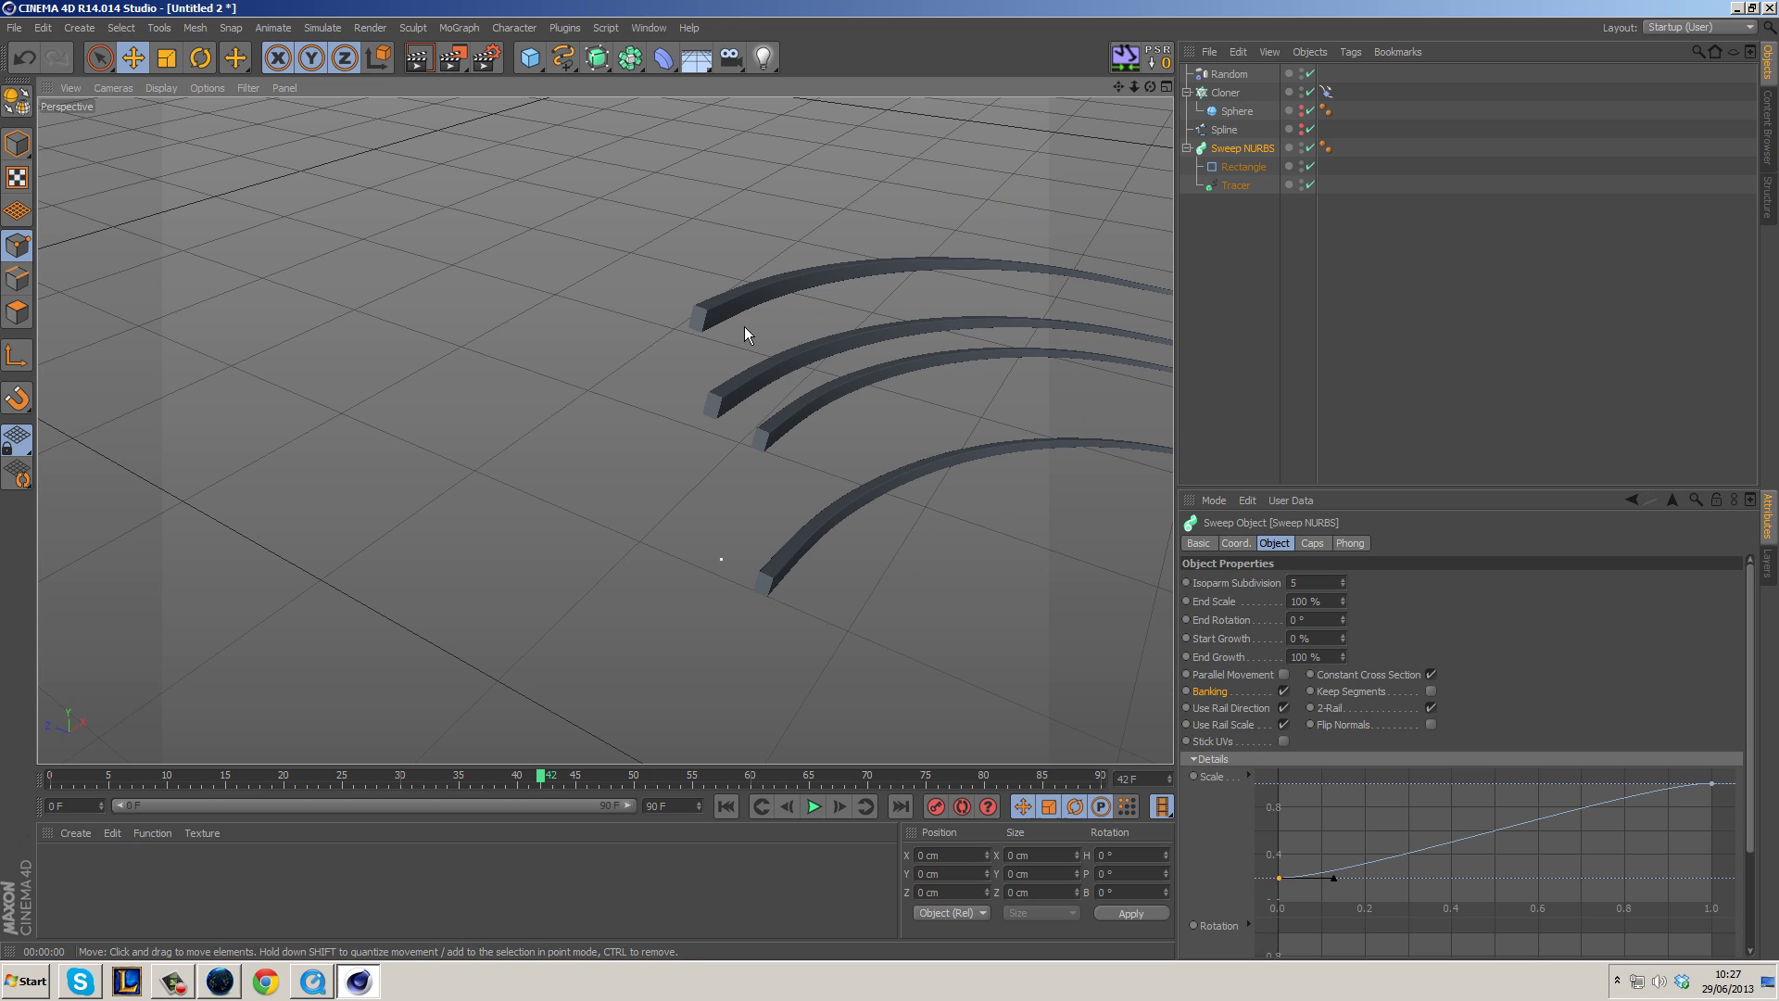
pyautogui.click(596, 62)
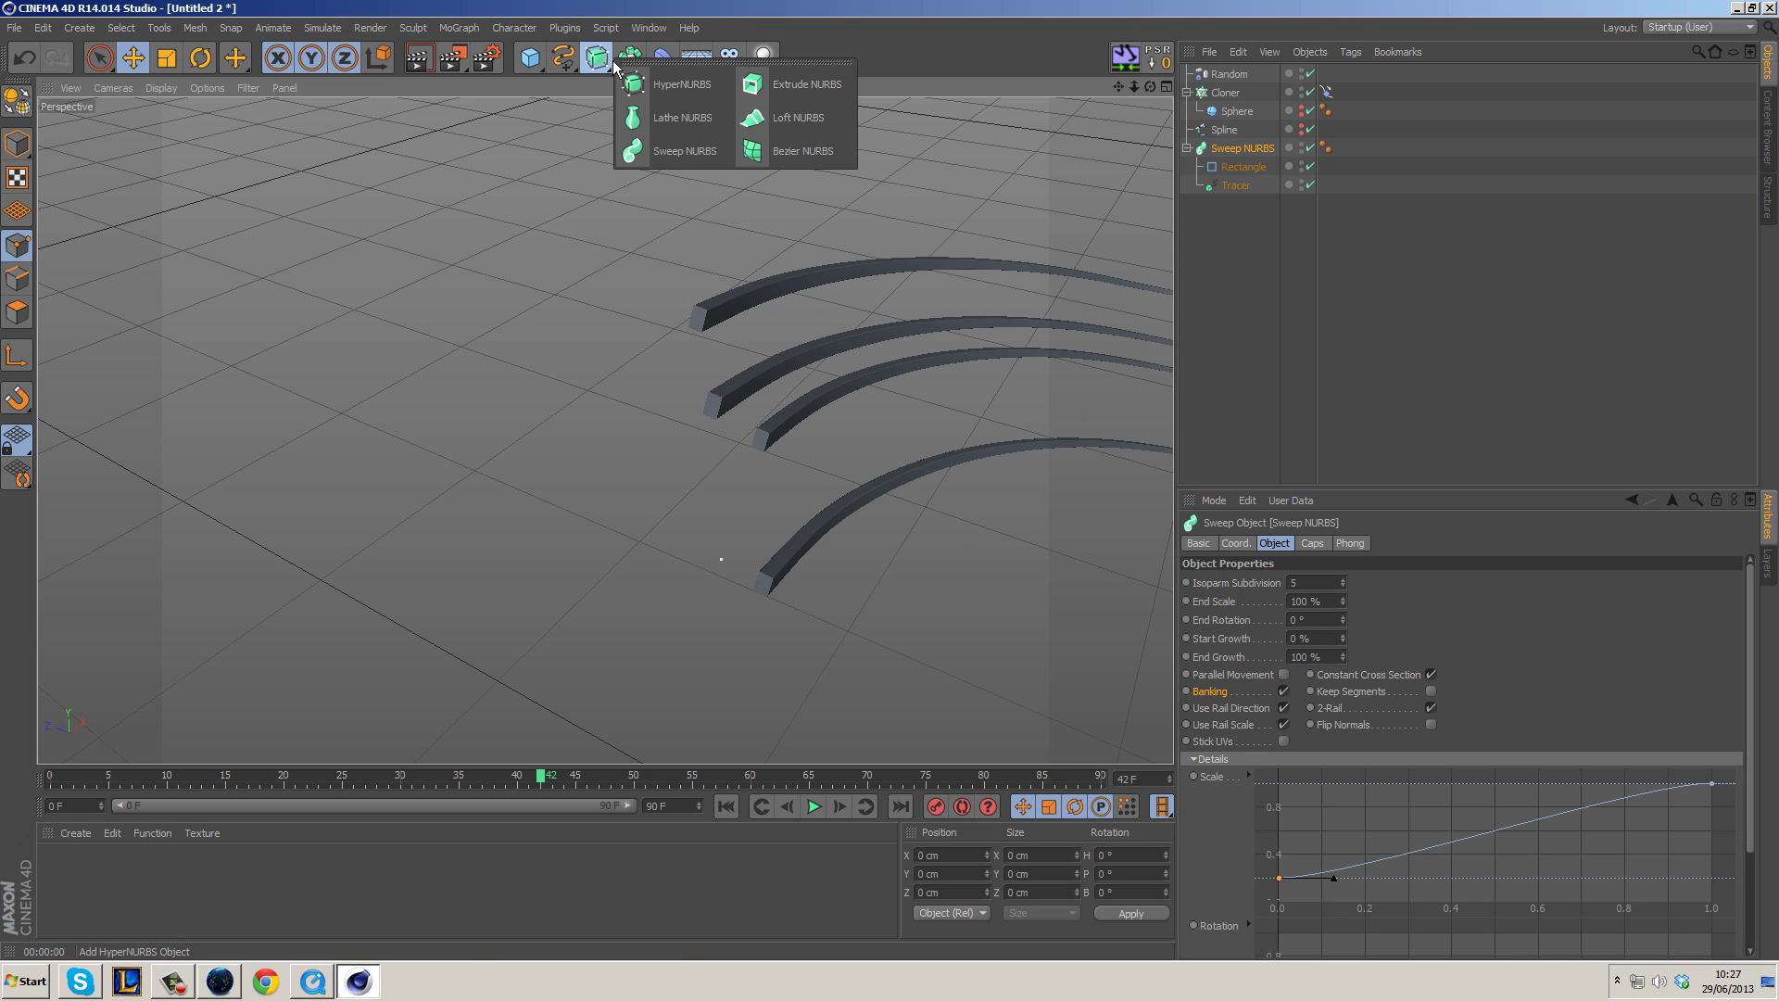
pyautogui.click(563, 58)
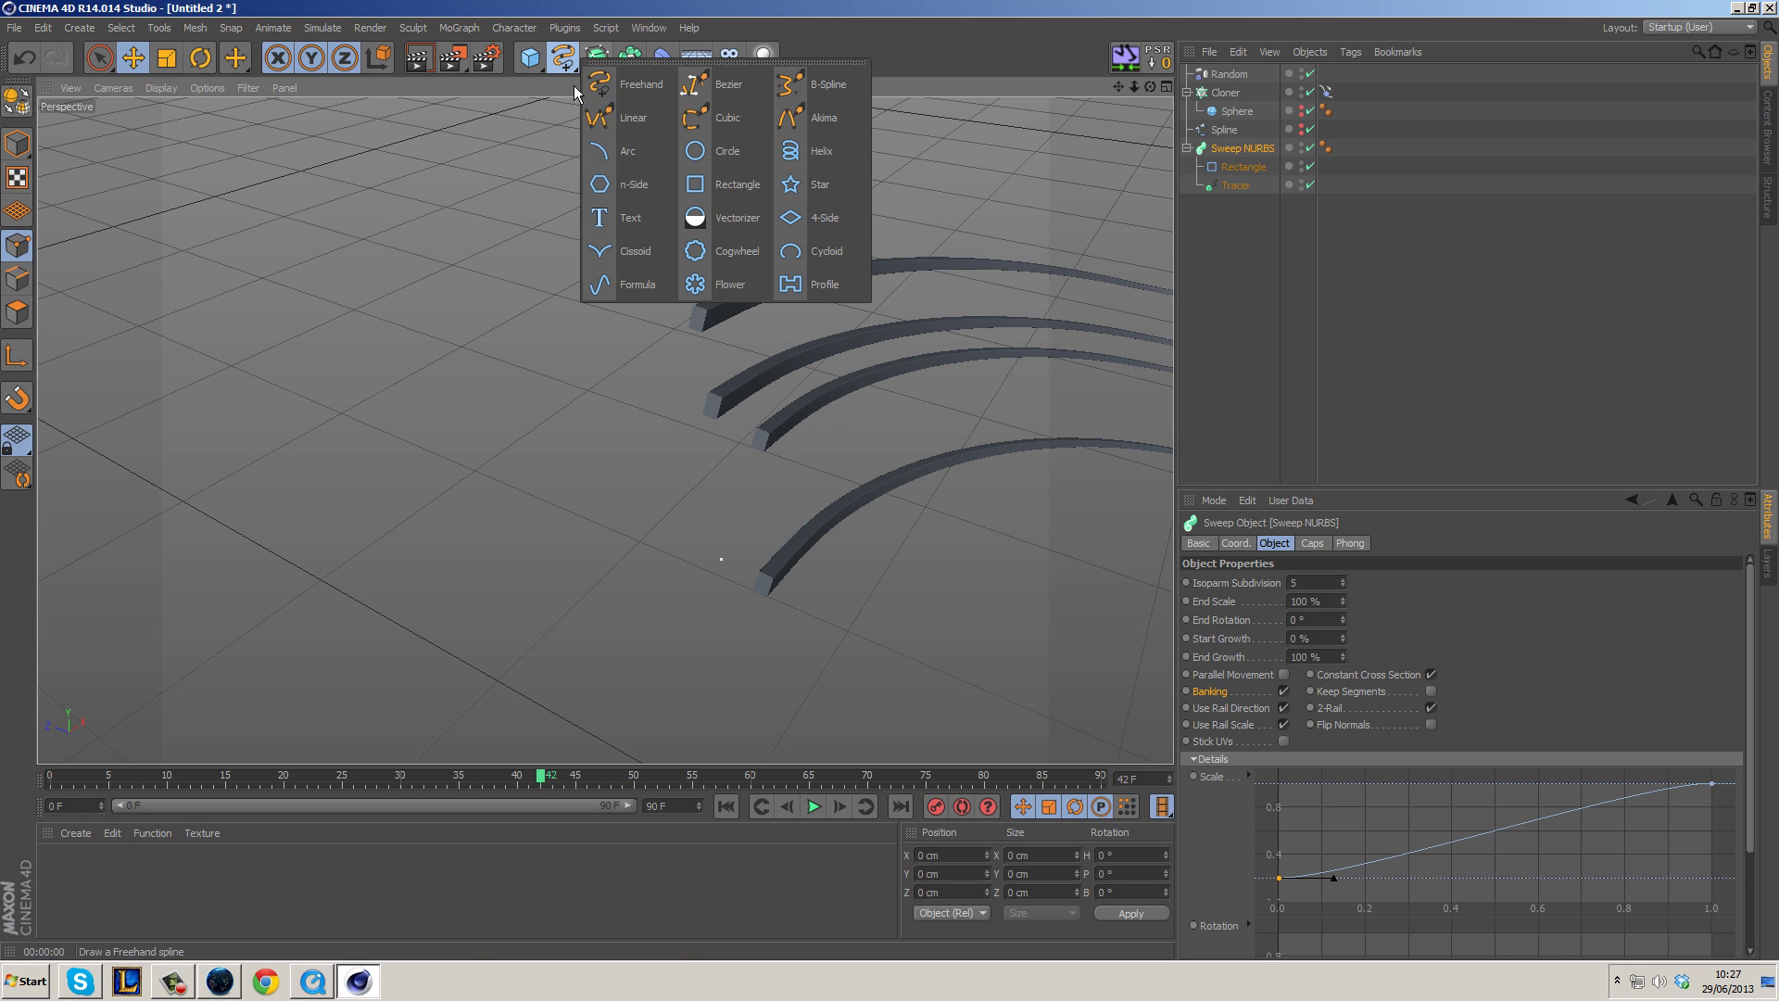
pyautogui.click(802, 186)
pyautogui.moveTo(1245, 186); pyautogui.dragTo(1257, 256)
pyautogui.moveTo(1220, 74); pyautogui.dragTo(1230, 178)
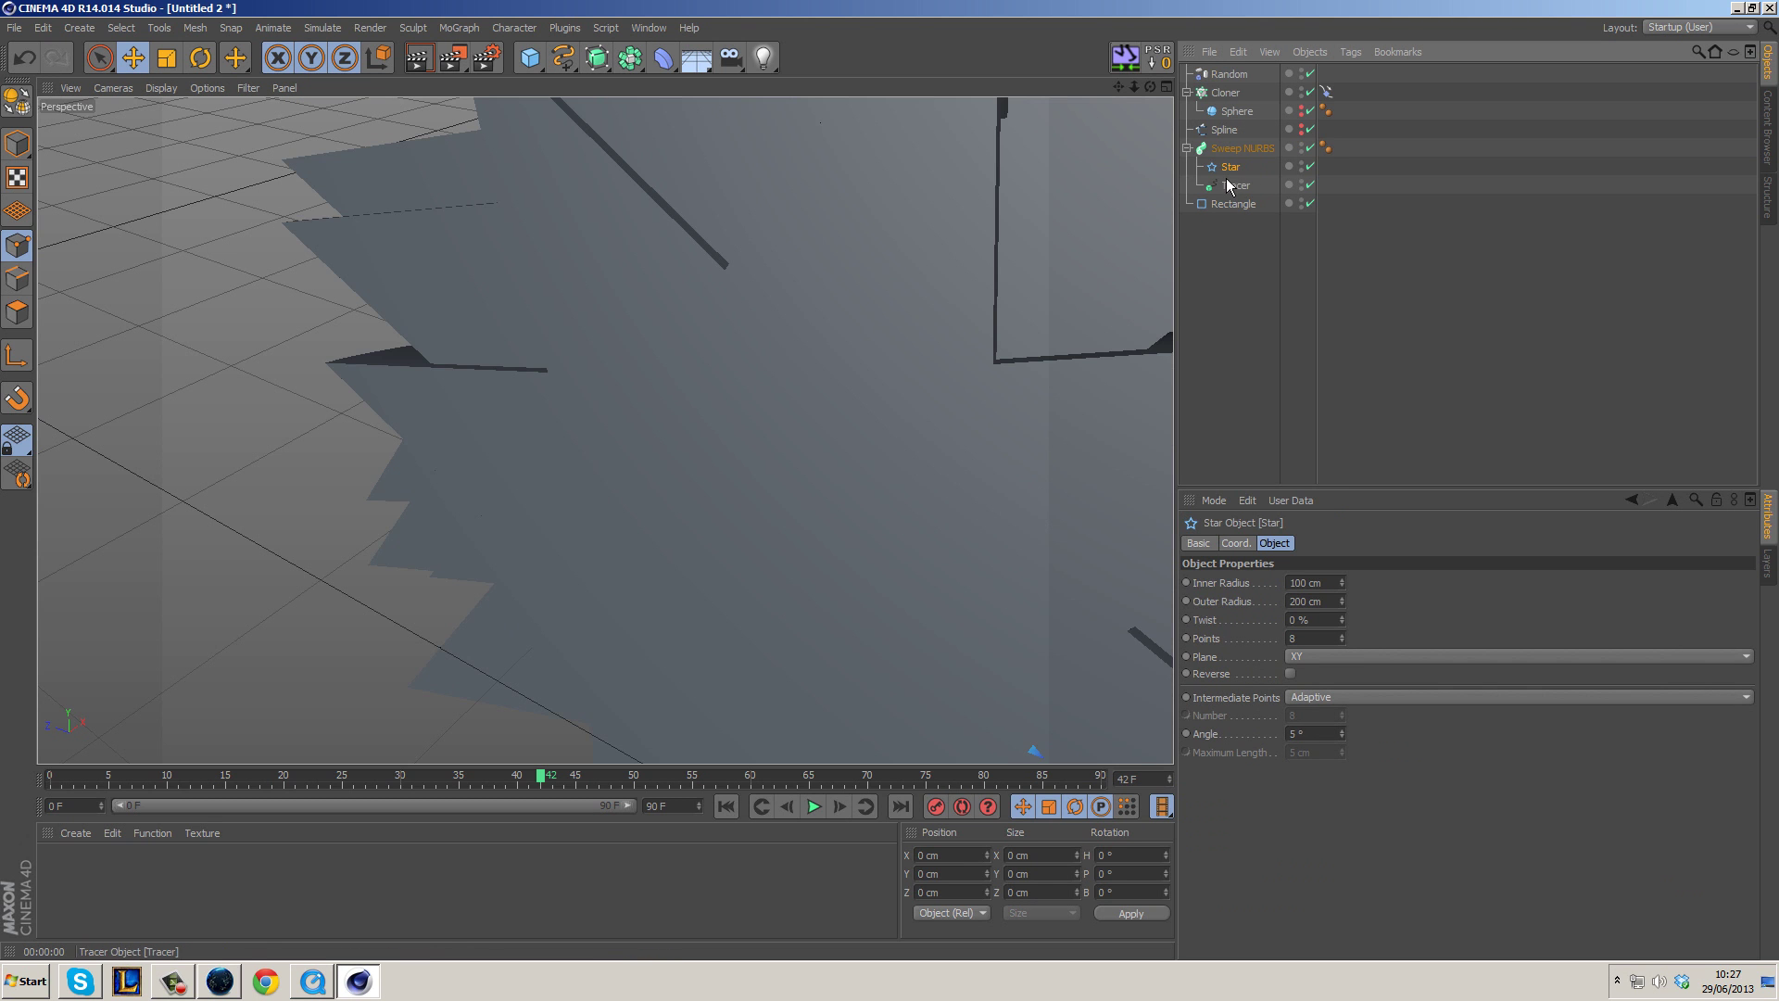
# Set the Star's inner radius to 3 cm and its outer radius to 7 cm.
pyautogui.click(1327, 583)
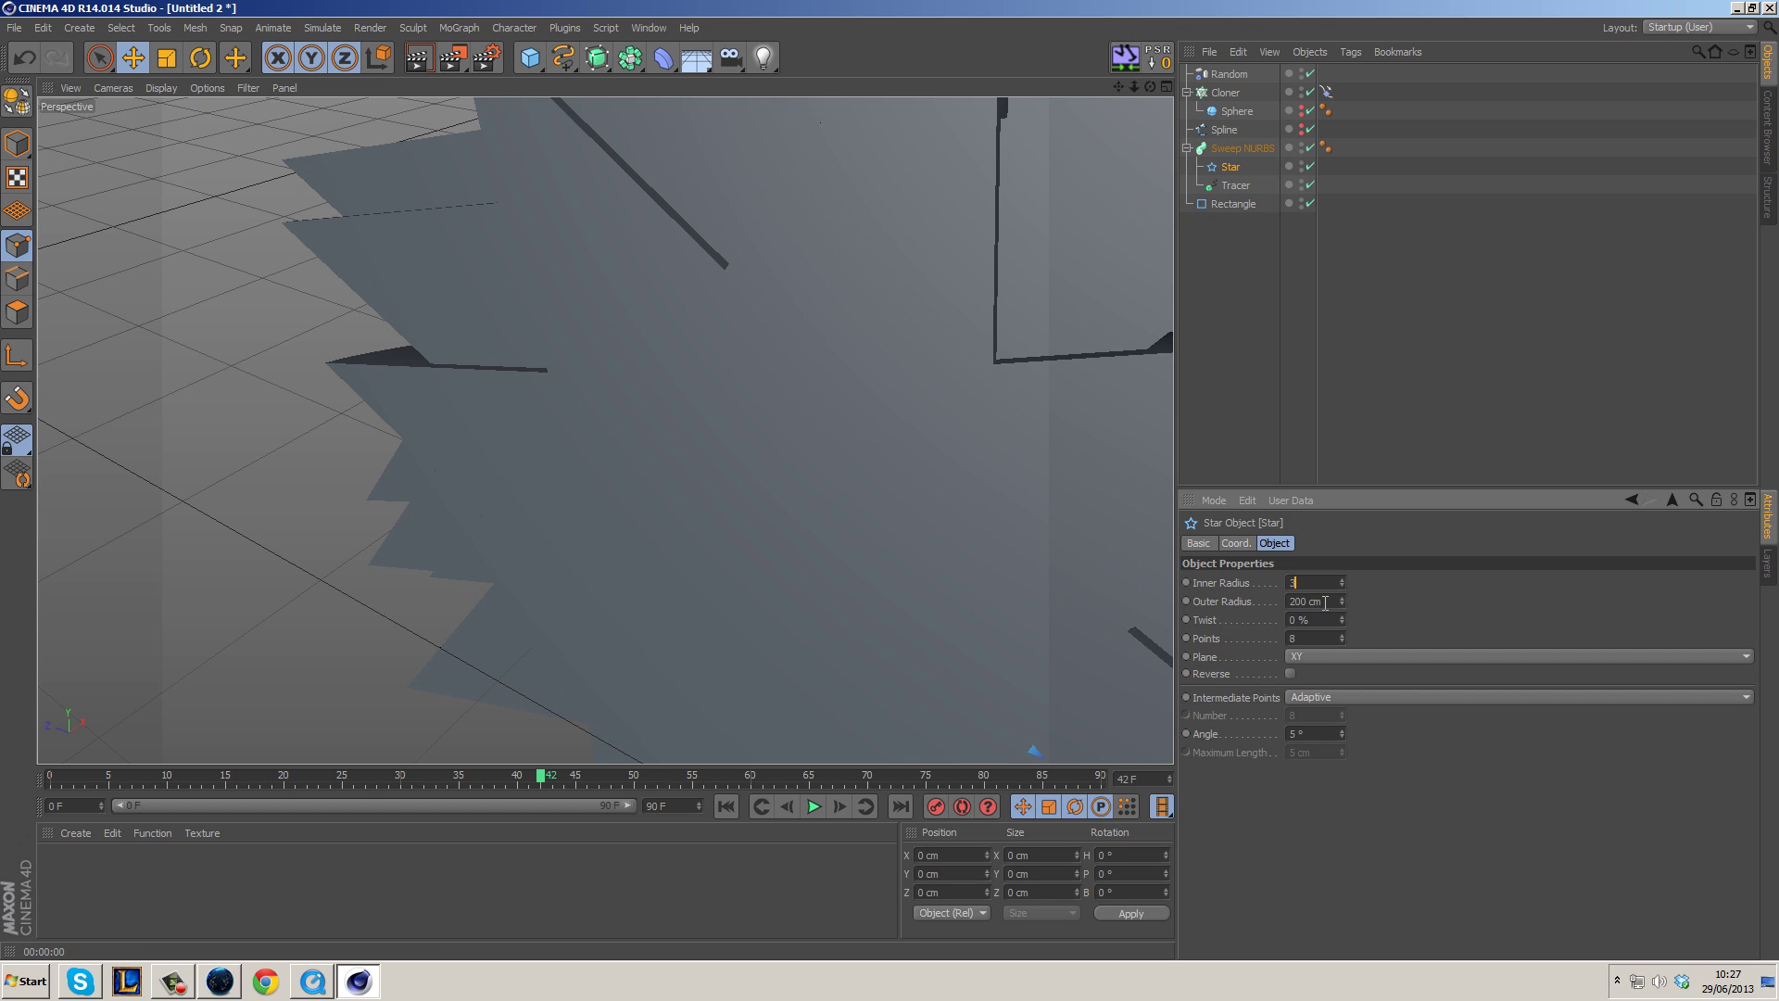
pyautogui.press('Return')
pyautogui.press('Return')
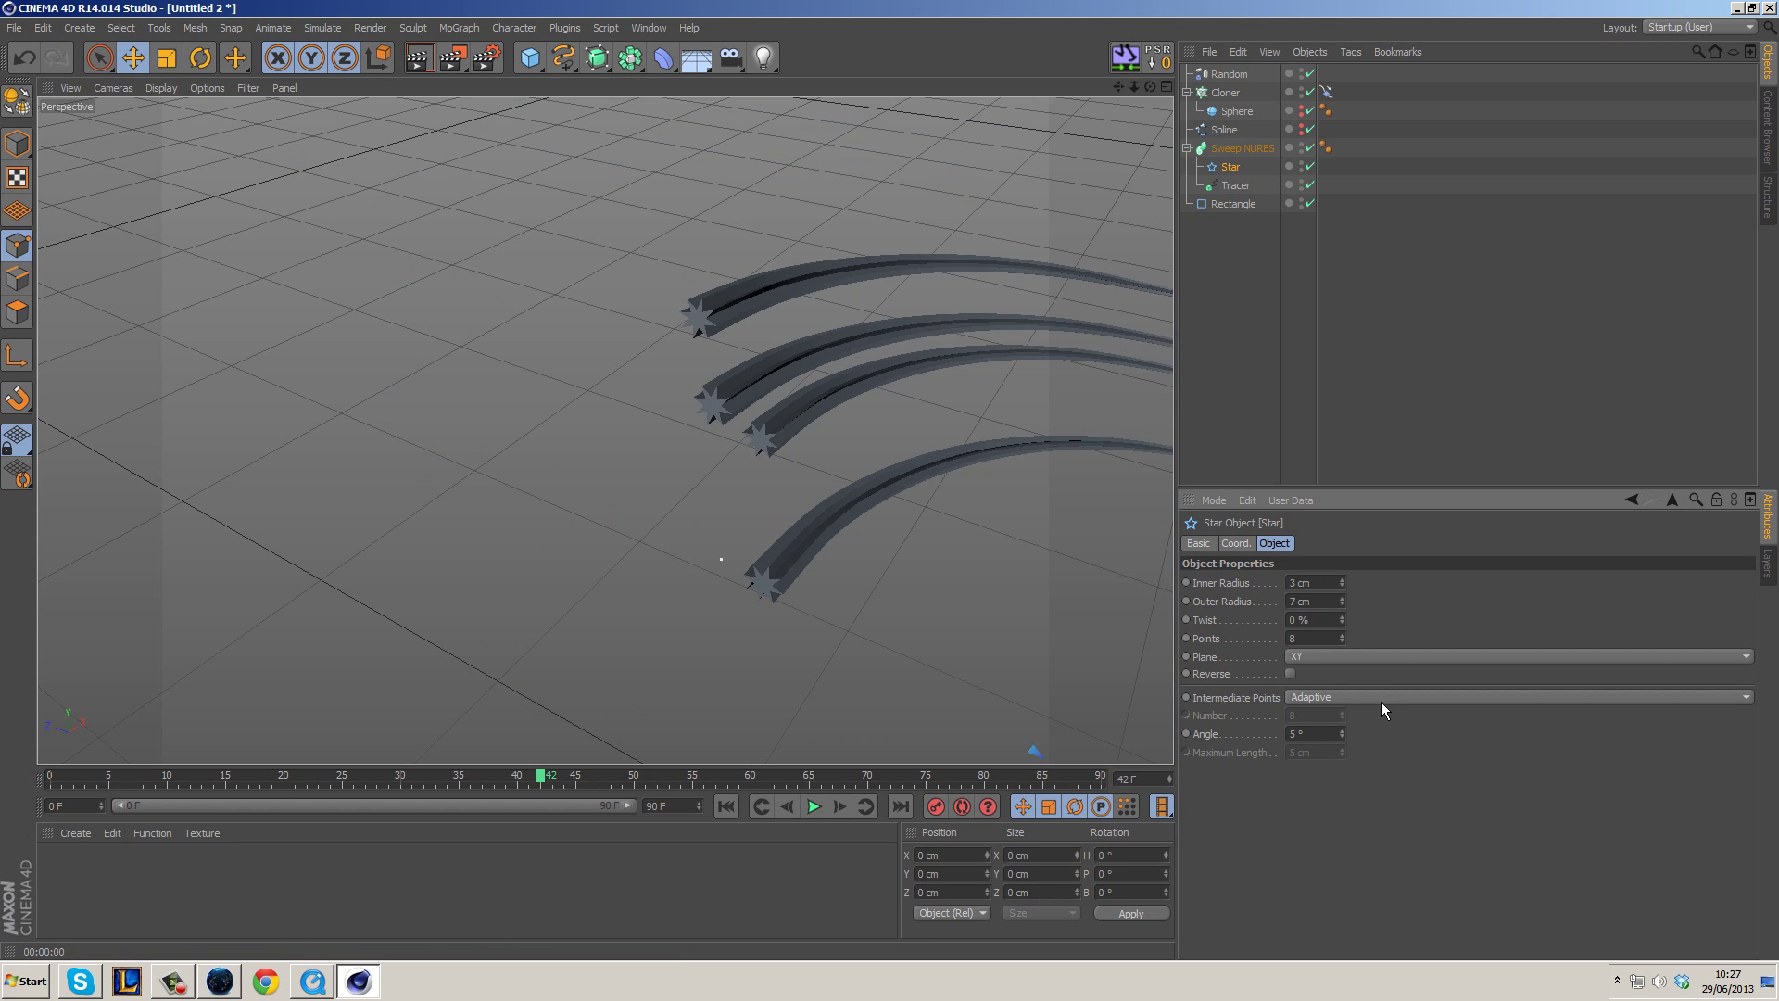
# Play the animation with the star-shaped strands, stop at frame 61 and render the active view.
pyautogui.scroll(-2, 944, 480)
pyautogui.scroll(5, 886, 482)
pyautogui.click(814, 807)
pyautogui.scroll(-2, 770, 536)
pyautogui.scroll(-3, 882, 524)
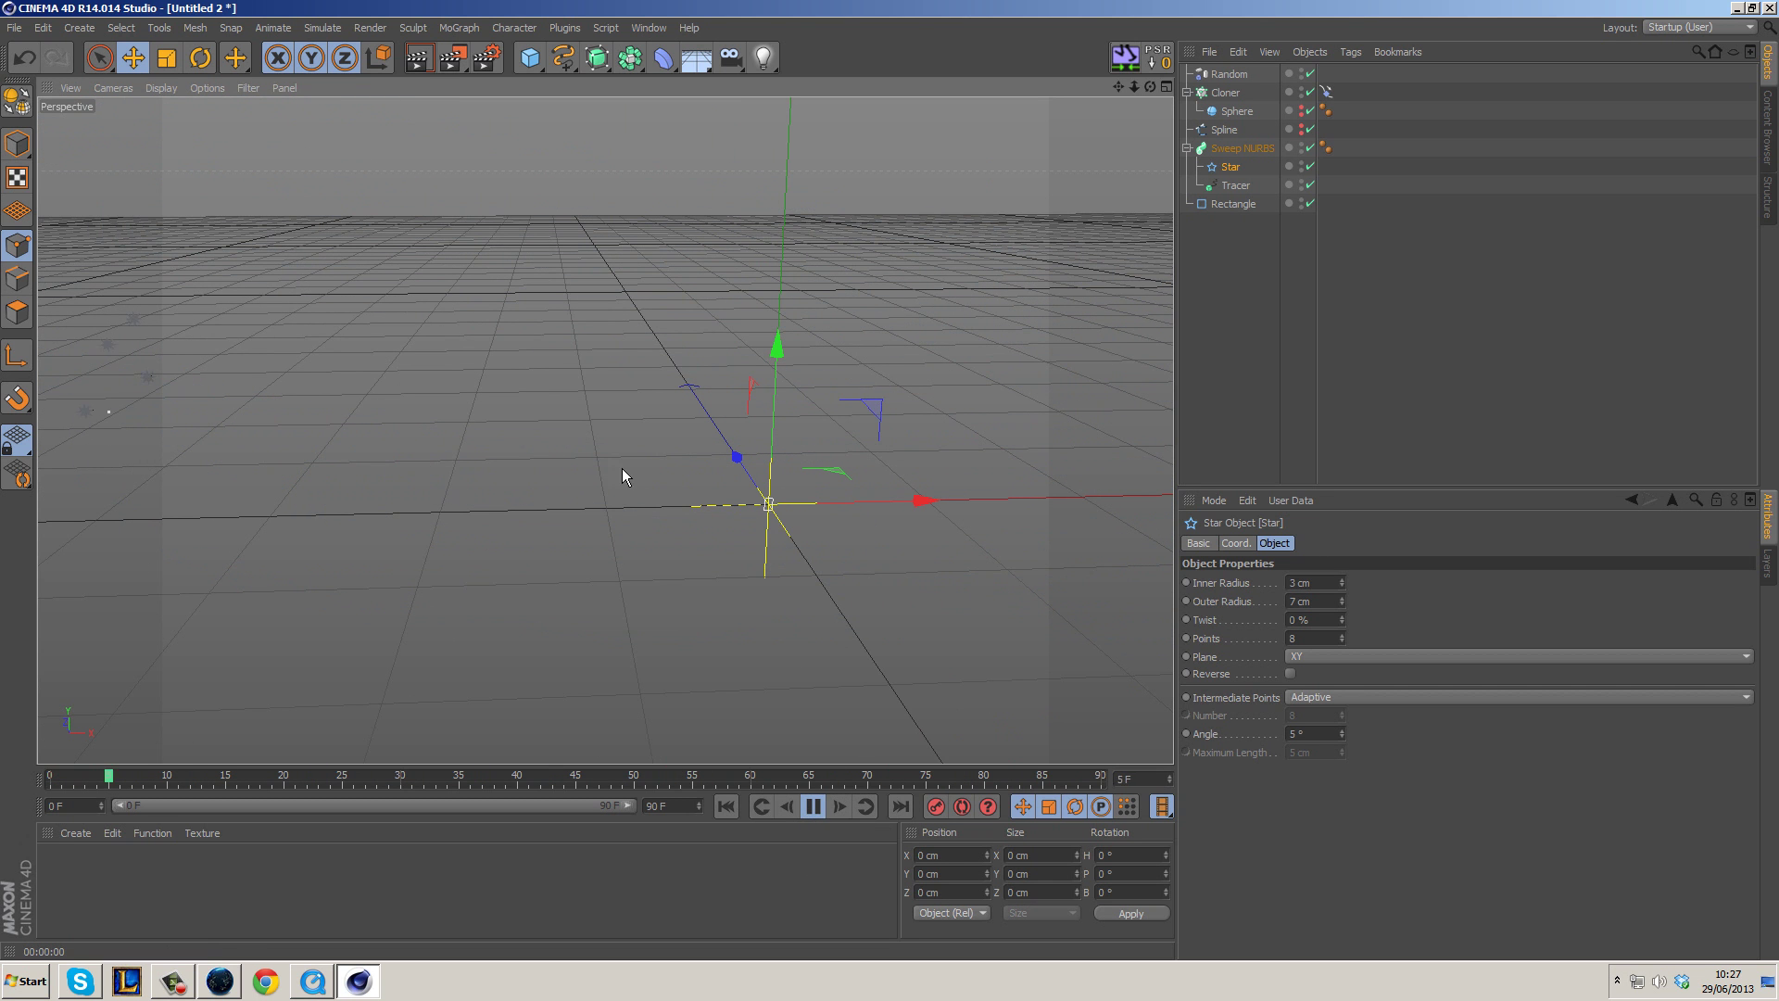
pyautogui.click(812, 809)
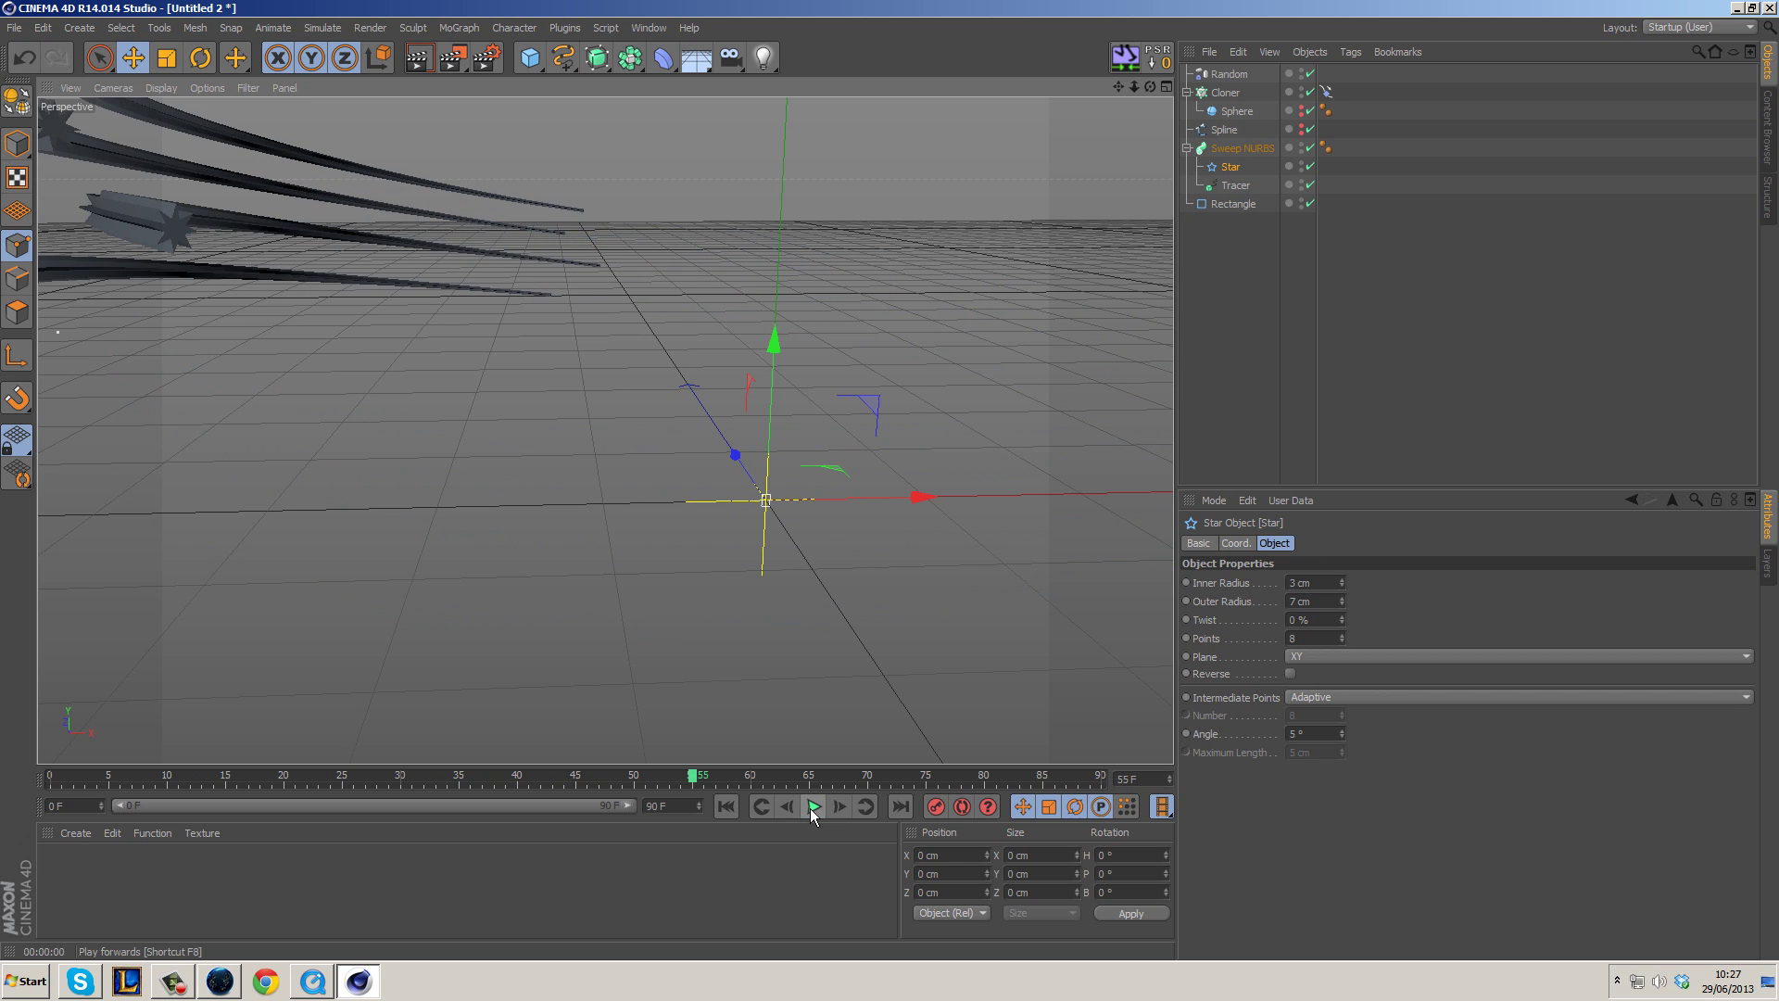
pyautogui.click(812, 808)
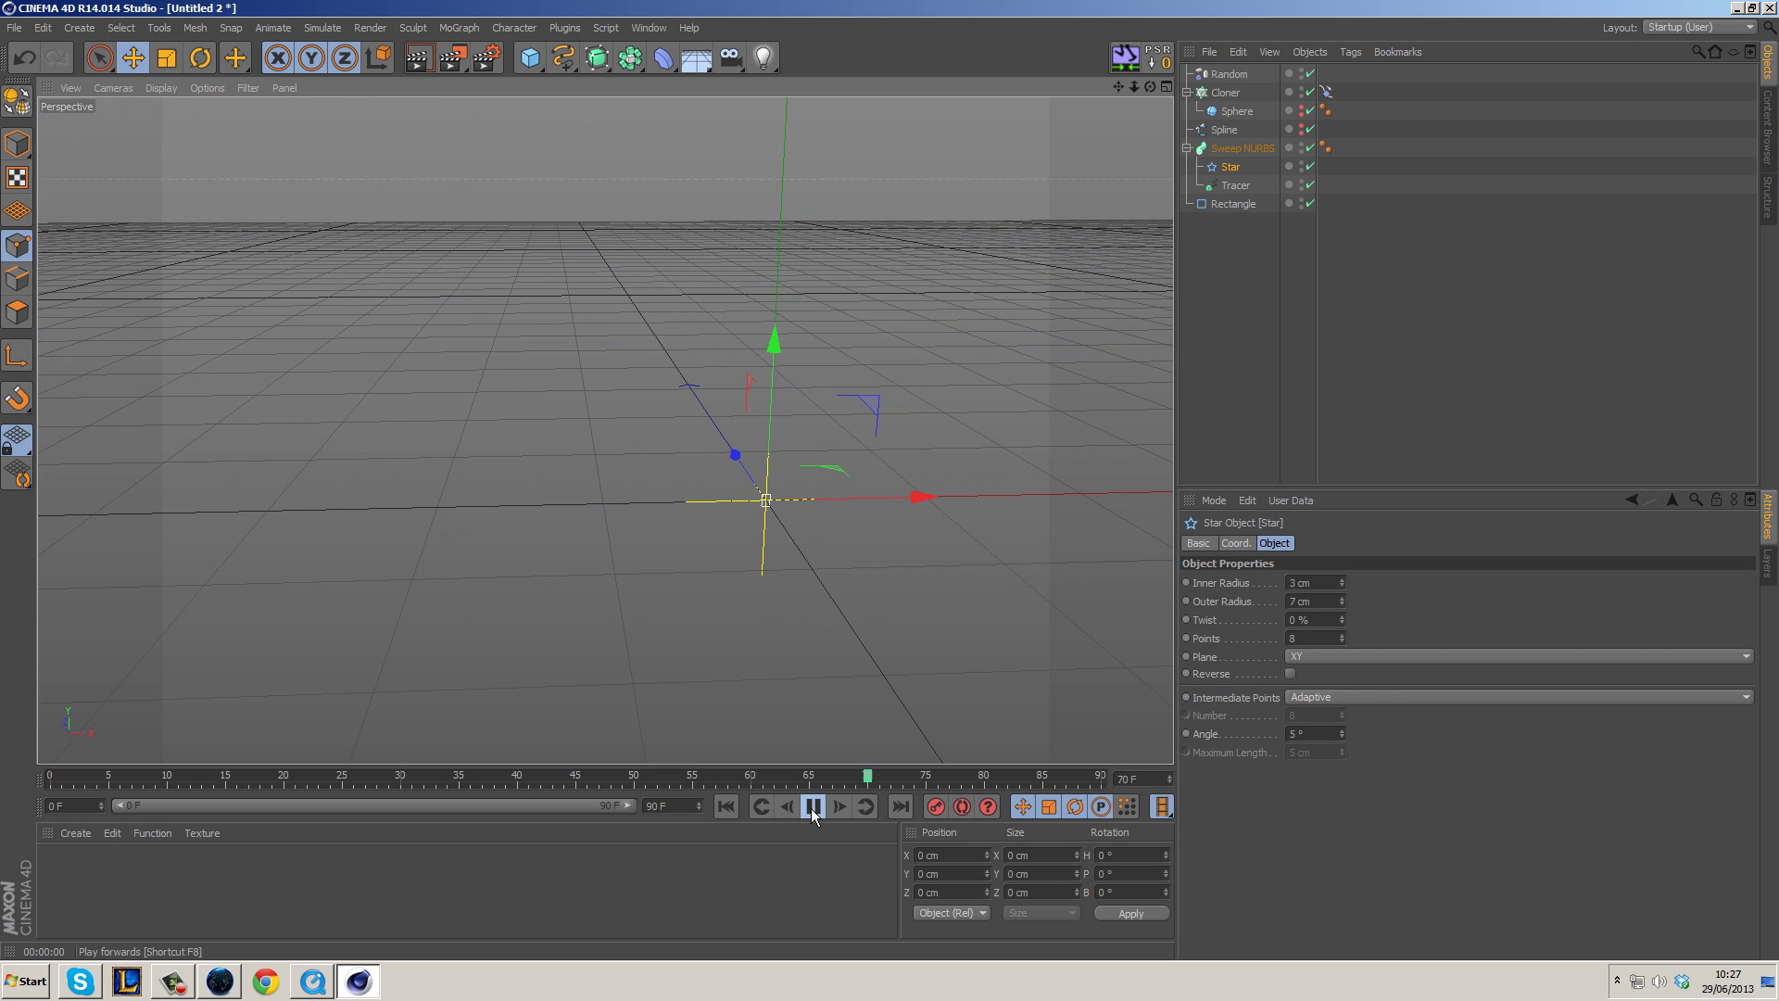
pyautogui.click(419, 59)
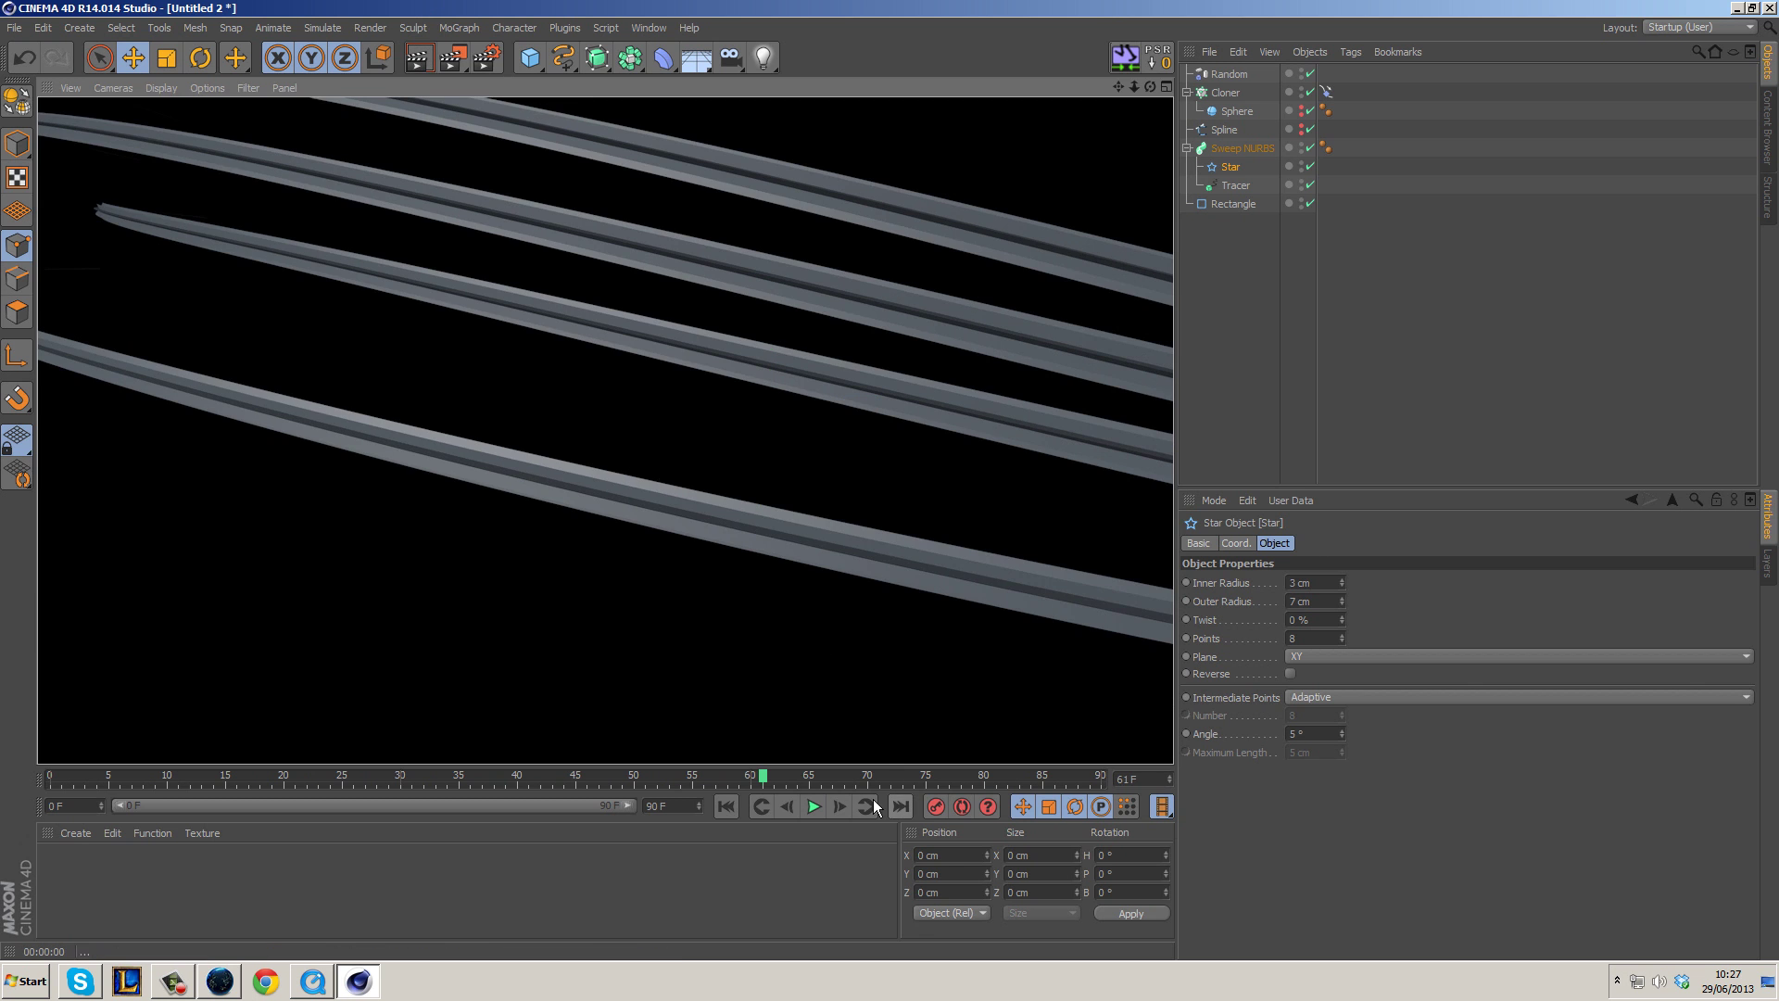
# Replay the animation from the start in short runs to frame 57, render the active view and reselect the Star.
pyautogui.click(730, 804)
pyautogui.click(812, 808)
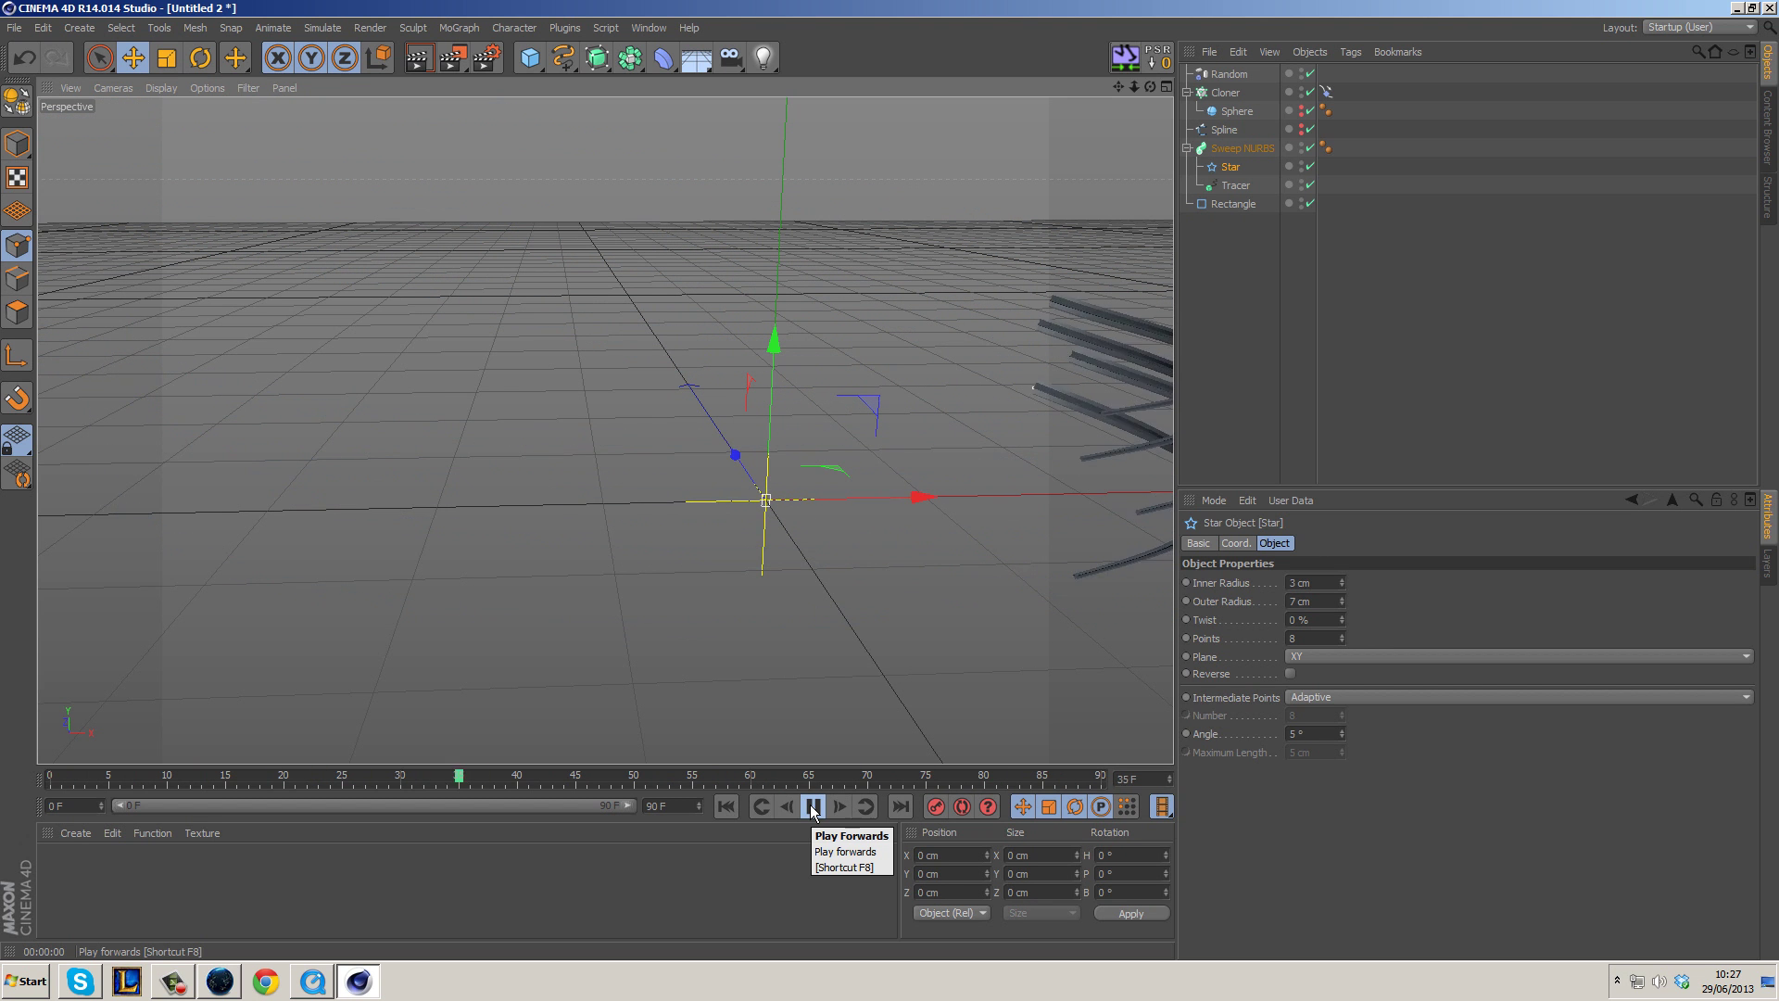
pyautogui.click(813, 806)
pyautogui.click(812, 806)
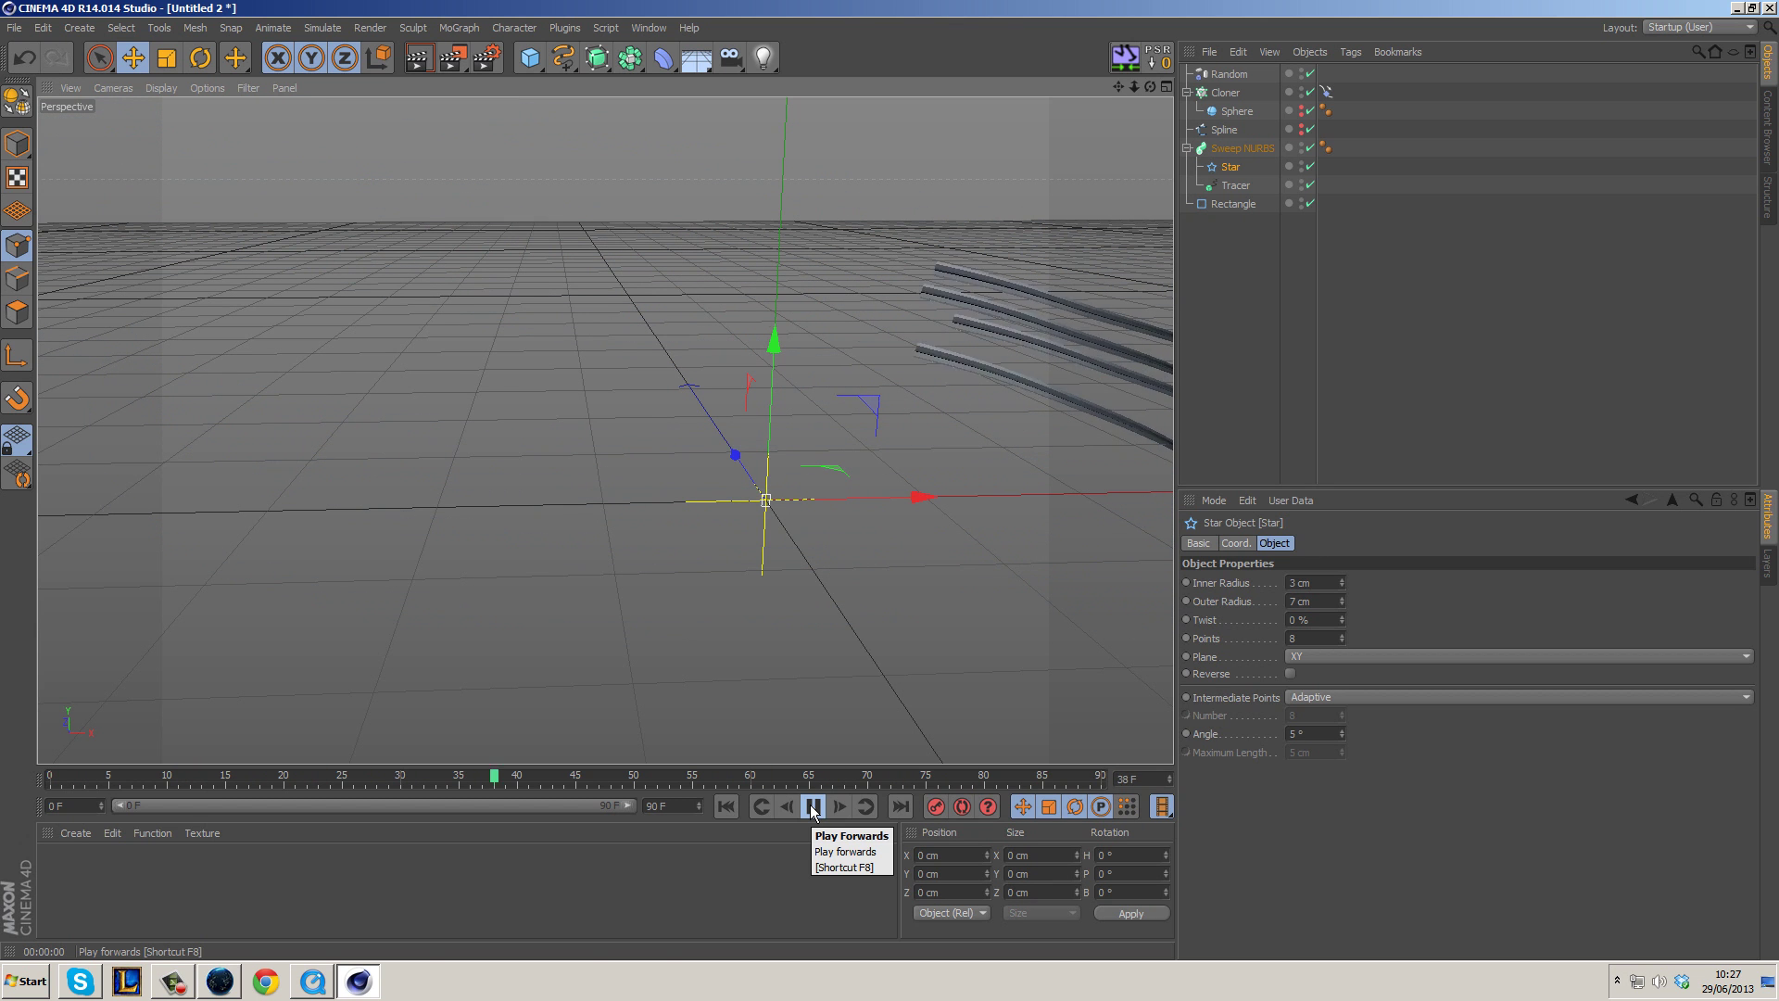
pyautogui.click(813, 806)
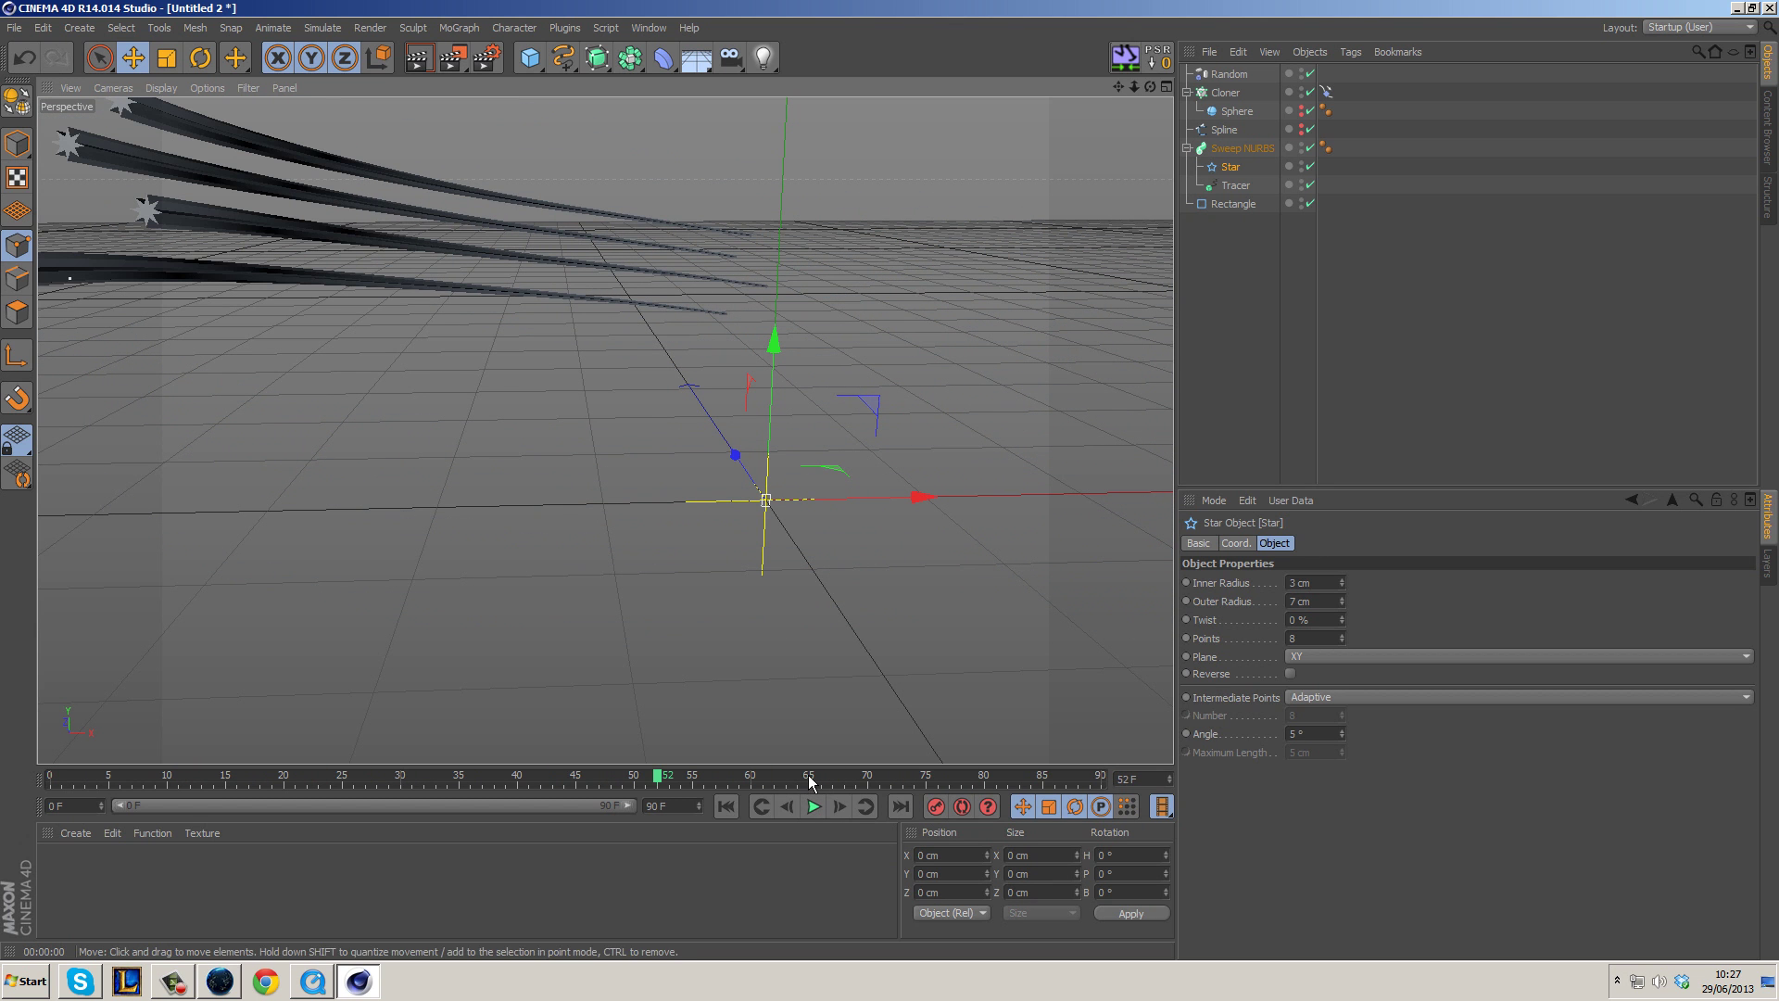
pyautogui.click(813, 806)
pyautogui.click(812, 806)
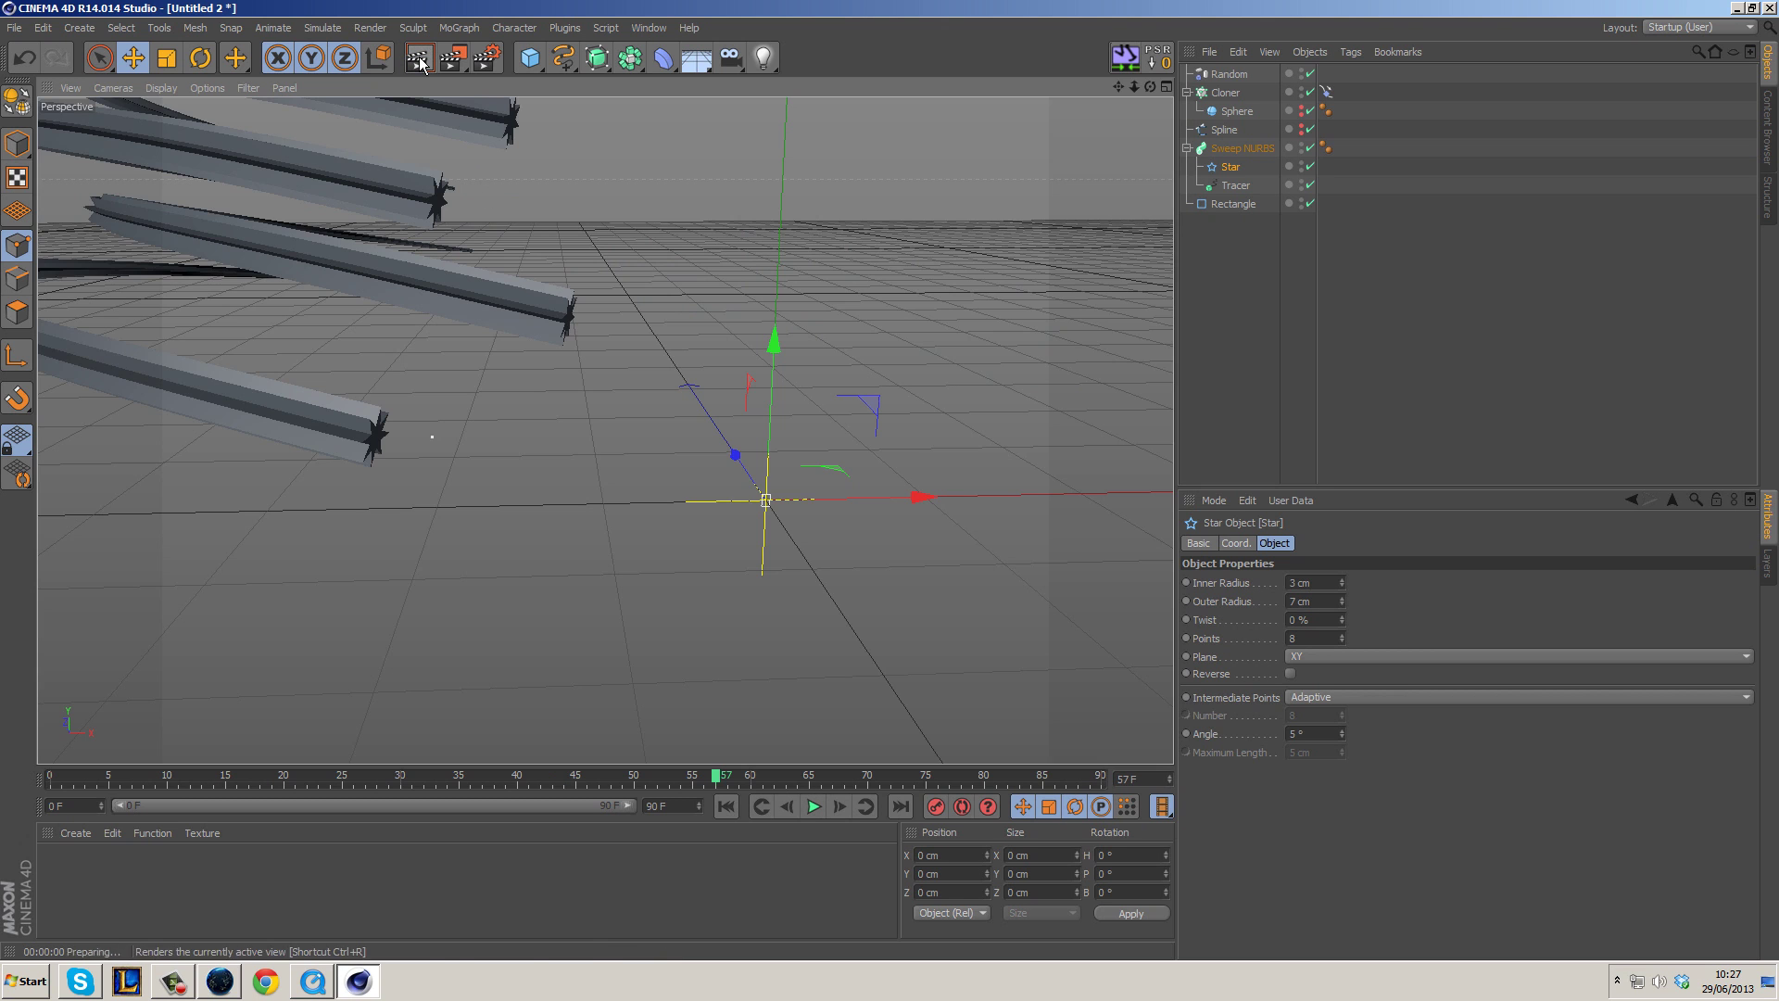
pyautogui.click(419, 58)
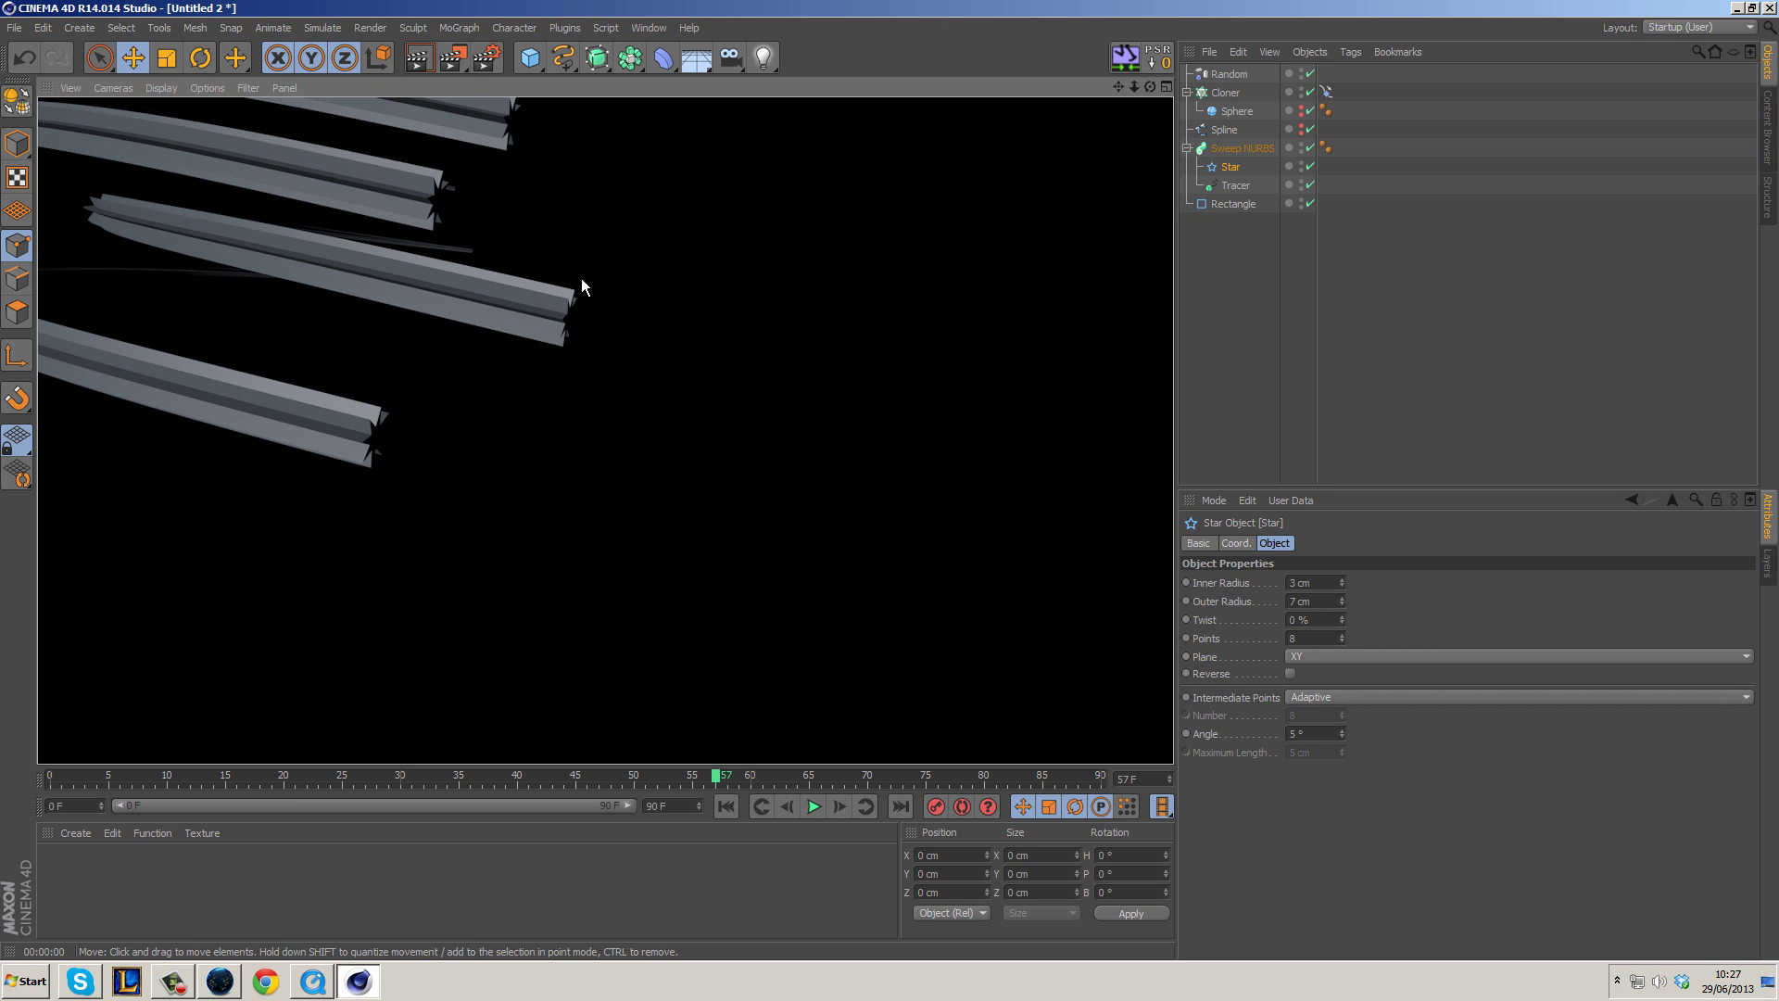
pyautogui.click(1230, 168)
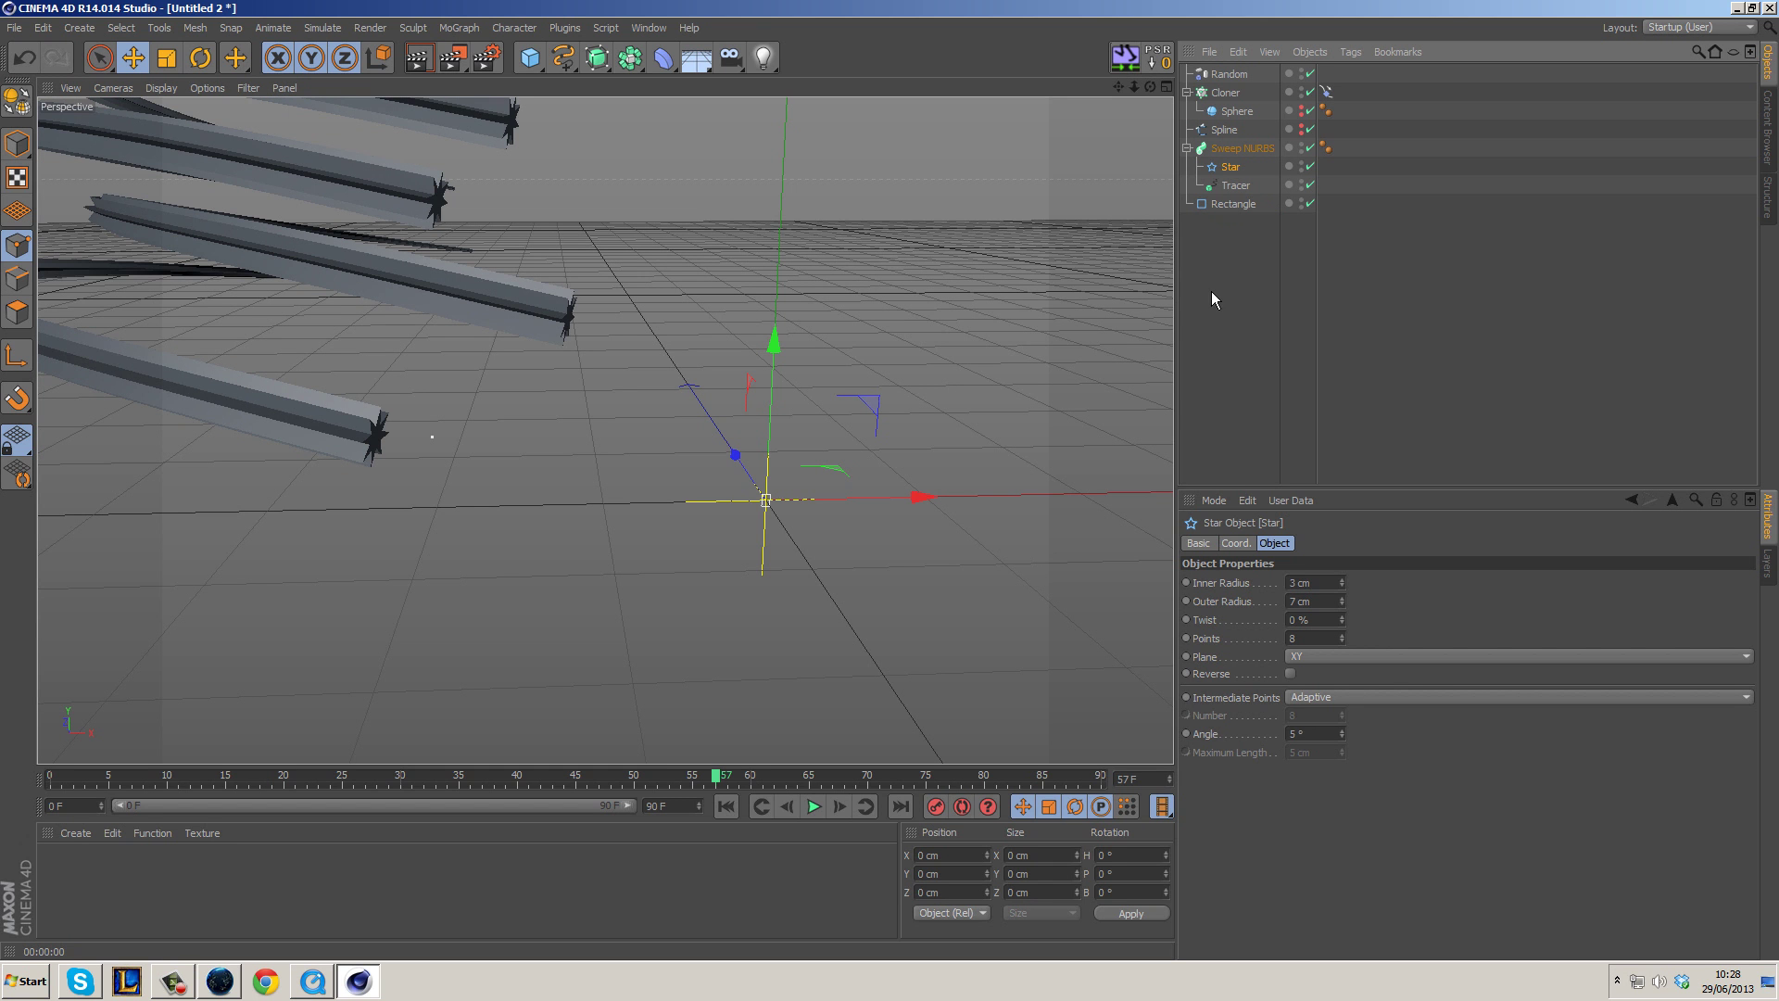